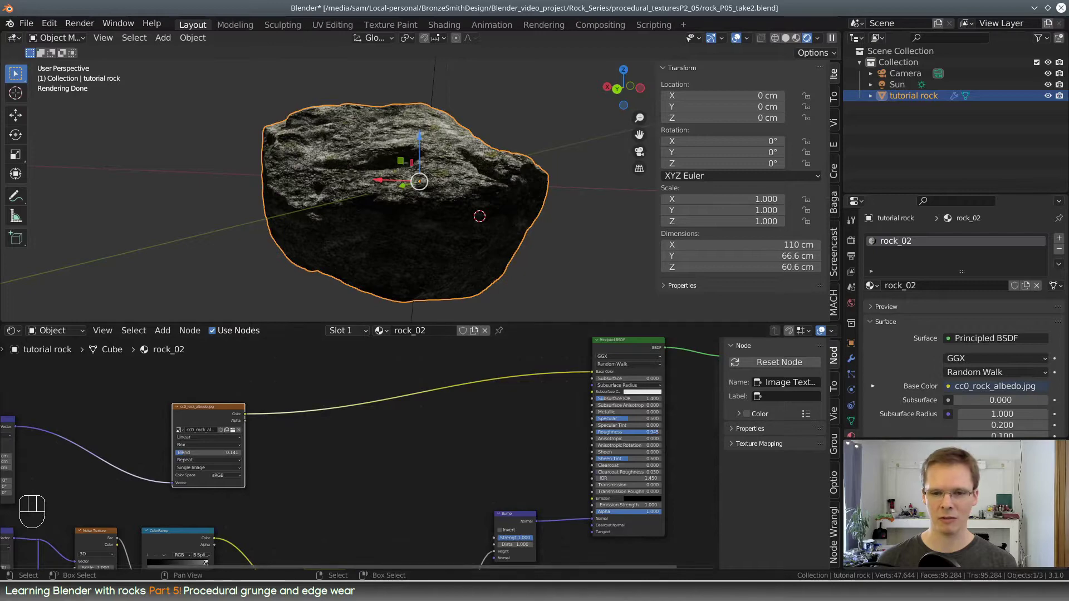
Switch to the reference image board, examine the rock photos for surface colour and edge wear, and return to Blender
{"action": "key", "text": "alt+Tab"}
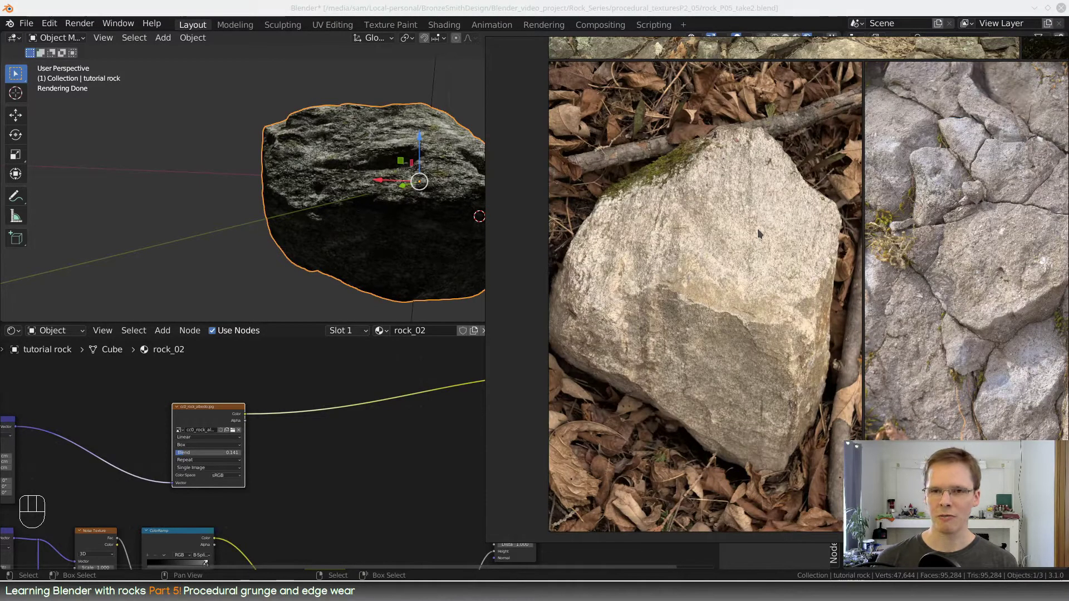
{"action": "mouse_move", "coordinate": [758, 284]}
{"action": "middle_mouse_down"}
{"action": "mouse_move", "coordinate": [773, 272]}
{"action": "mouse_move", "coordinate": [756, 271]}
{"action": "middle_mouse_up"}
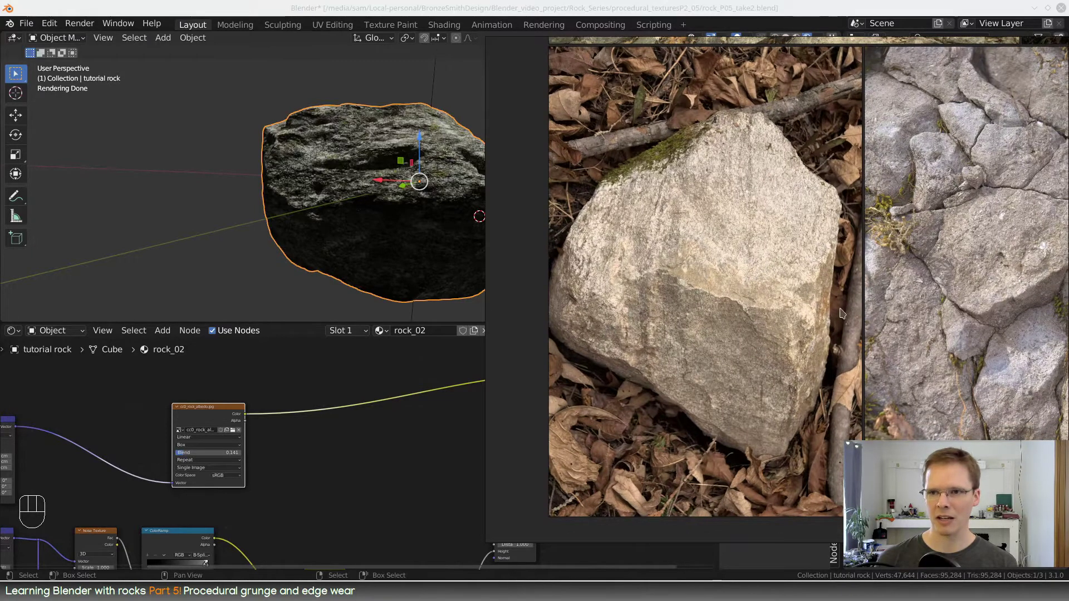
{"action": "middle_click_drag", "start_coordinate": [938, 289], "coordinate": [749, 303]}
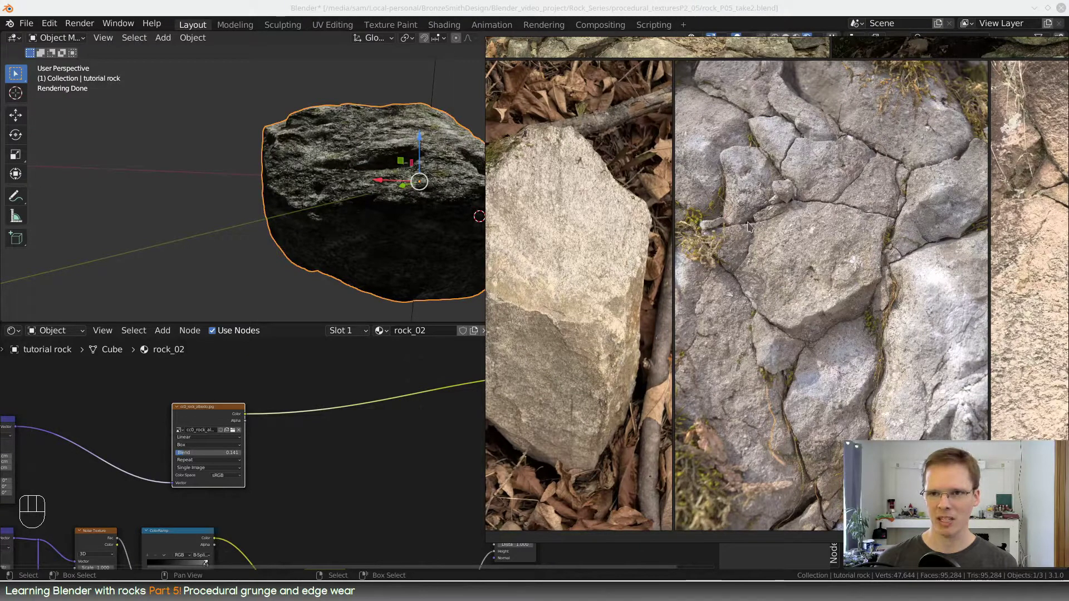
{"action": "middle_click_drag", "start_coordinate": [811, 316], "coordinate": [963, 241]}
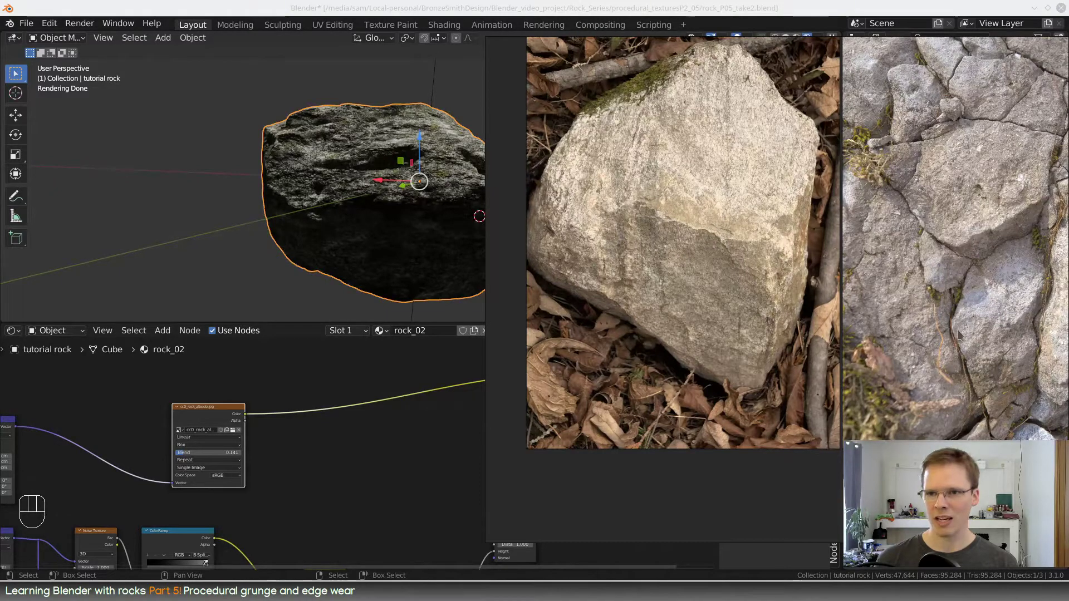
{"action": "middle_click_drag", "start_coordinate": [958, 335], "coordinate": [635, 323]}
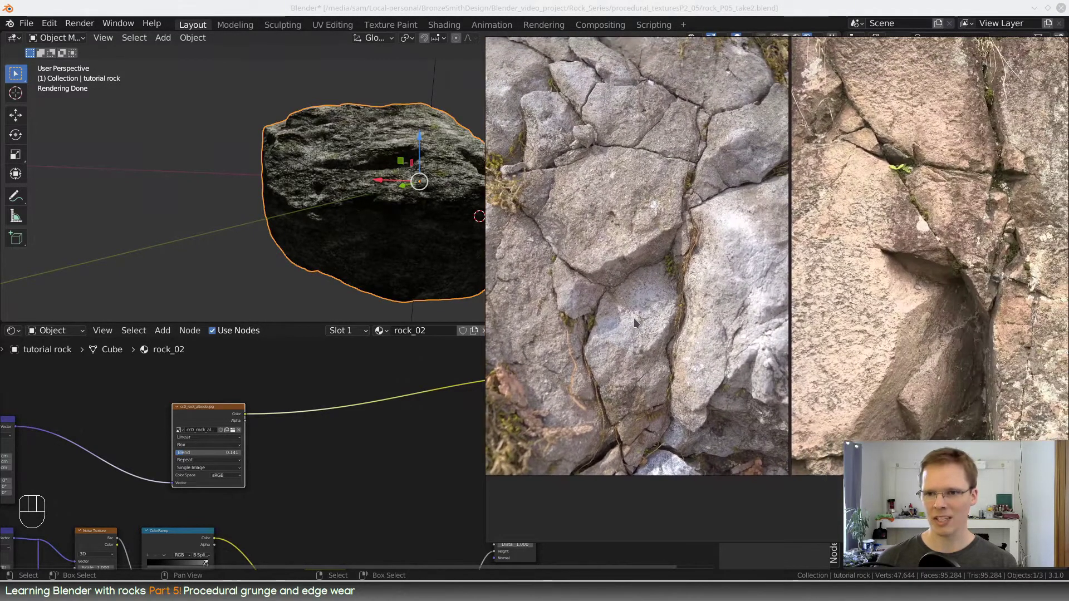
{"action": "middle_click_drag", "start_coordinate": [931, 157], "coordinate": [984, 396]}
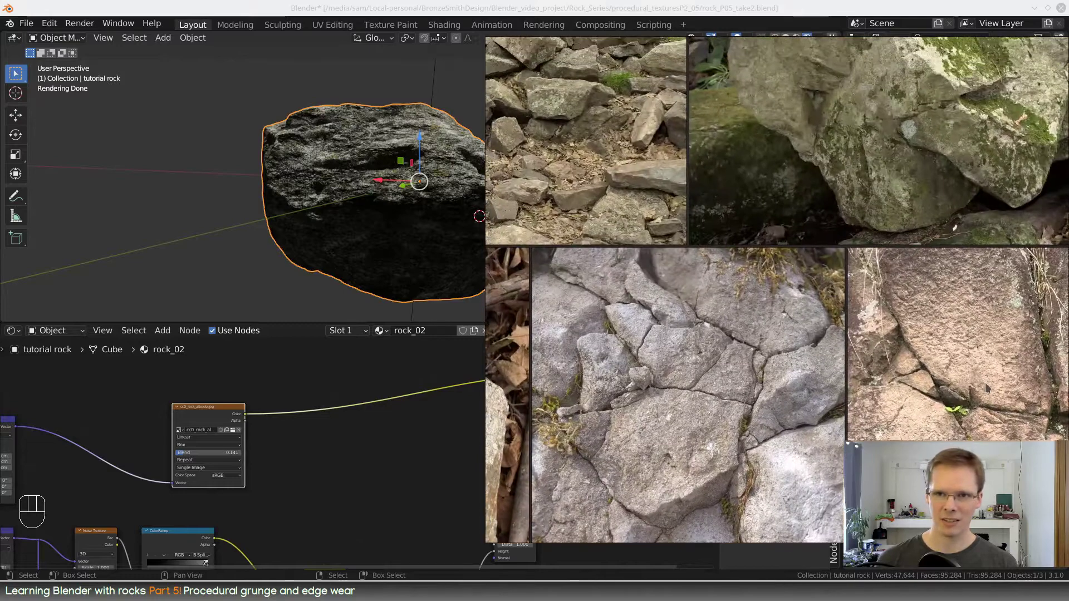
{"action": "middle_click_drag", "start_coordinate": [676, 252], "coordinate": [828, 322]}
{"action": "left_click", "coordinate": [351, 5]}
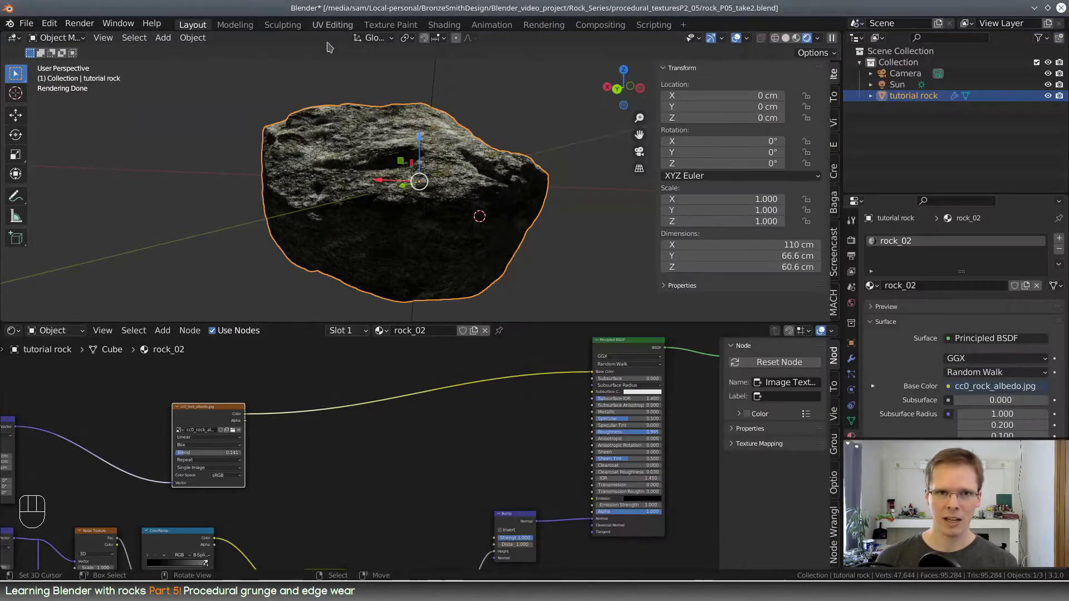
Add an Ambient Occlusion node to the rock_02 material, in the empty space above the cc0_rock_albedo.jpg texture node
{"action": "middle_click_drag", "start_coordinate": [421, 221], "coordinate": [450, 226]}
{"action": "scroll", "coordinate": [458, 456], "scroll_direction": "down", "scroll_amount": 3}
{"action": "middle_click_drag", "start_coordinate": [407, 367], "coordinate": [725, 392]}
{"action": "middle_click_drag", "start_coordinate": [390, 424], "coordinate": [299, 450]}
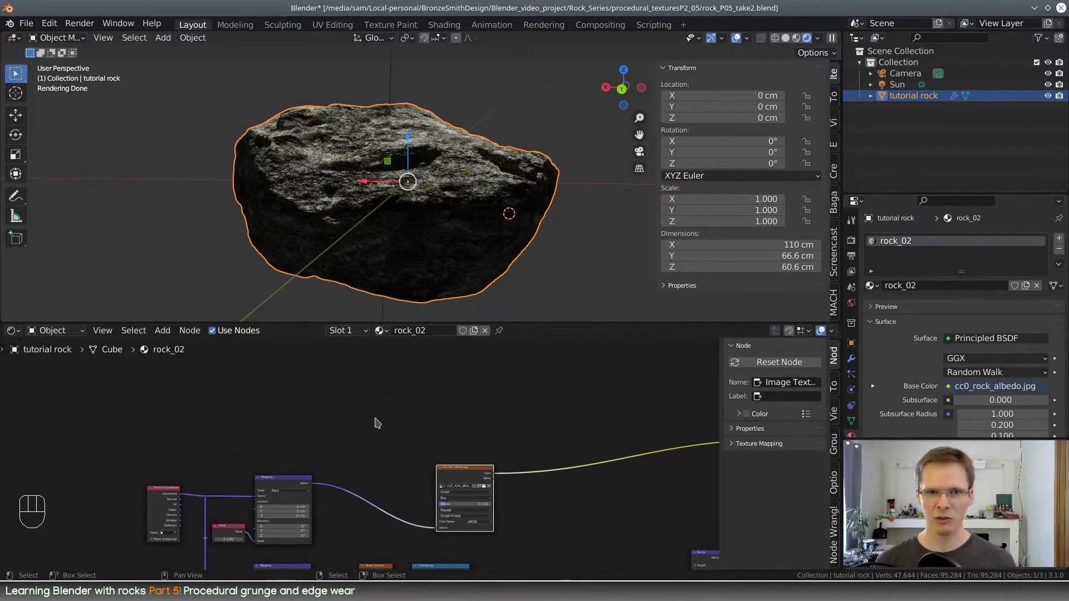
{"action": "key", "text": "shift+a"}
{"action": "left_click", "coordinate": [384, 401]}
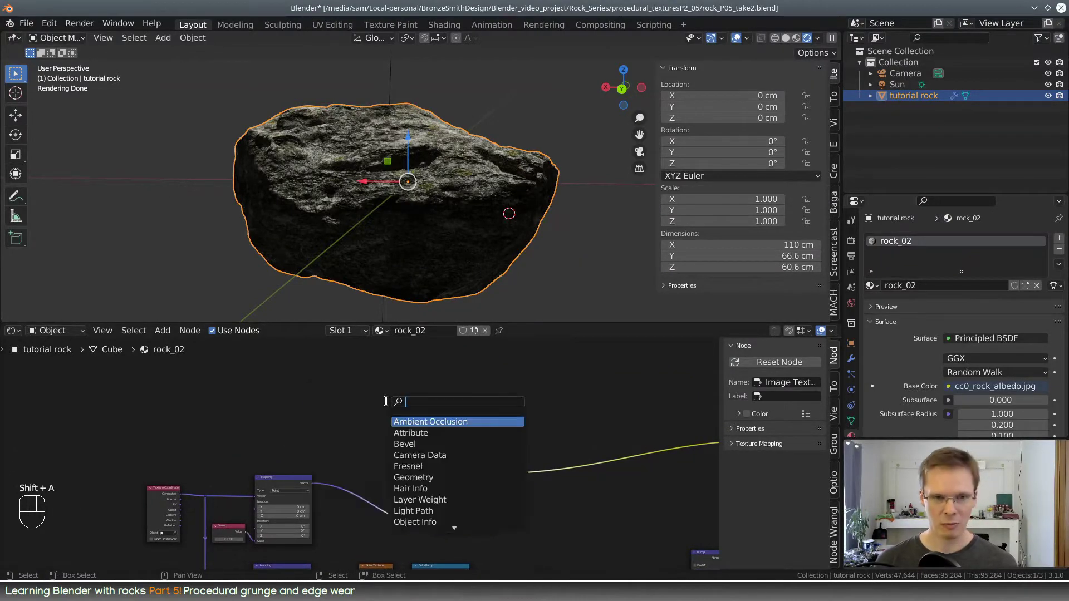
{"action": "left_click", "coordinate": [429, 420]}
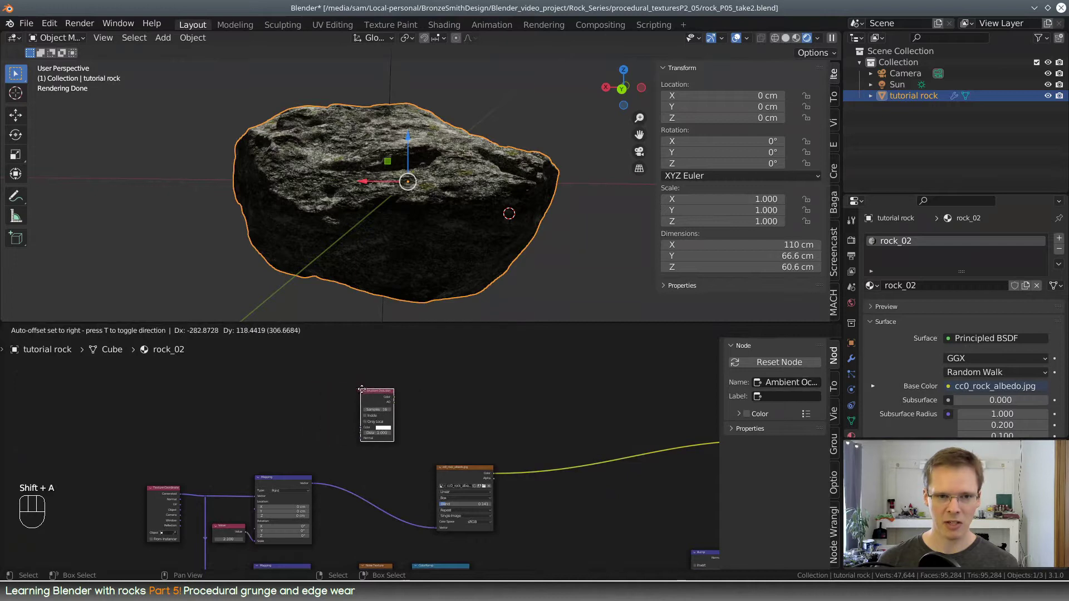
{"action": "left_click", "coordinate": [375, 404]}
Duplicate the albedo texture's Mapping node and place the copy above the original, beside the Ambient Occlusion node
{"action": "scroll", "coordinate": [285, 455], "scroll_direction": "up", "scroll_amount": 4}
{"action": "middle_click_drag", "start_coordinate": [281, 454], "coordinate": [386, 450]}
{"action": "left_click", "coordinate": [380, 472]}
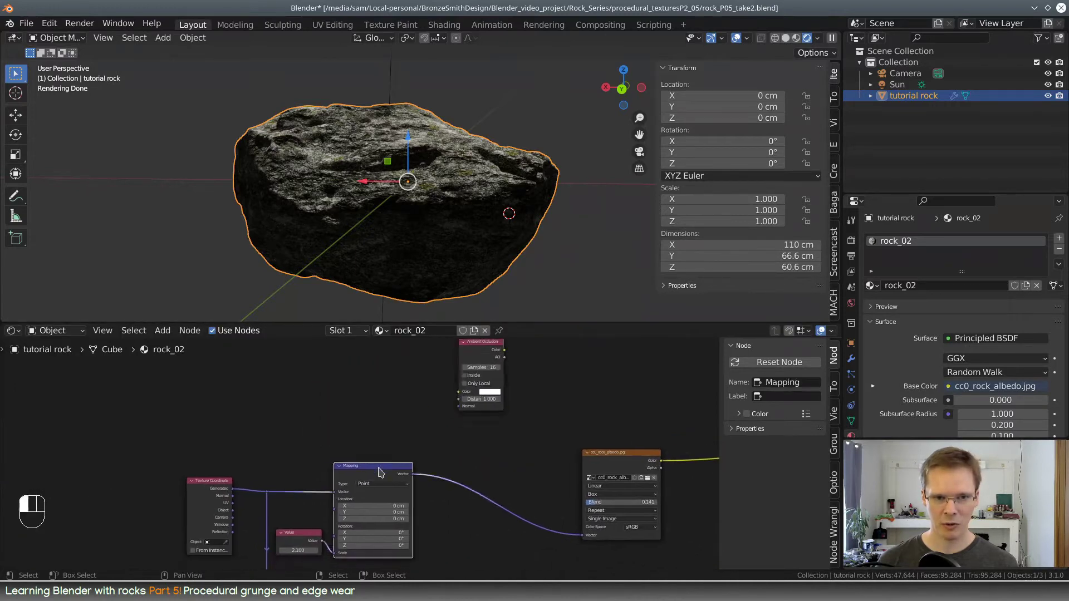
{"action": "key", "text": "shift+d"}
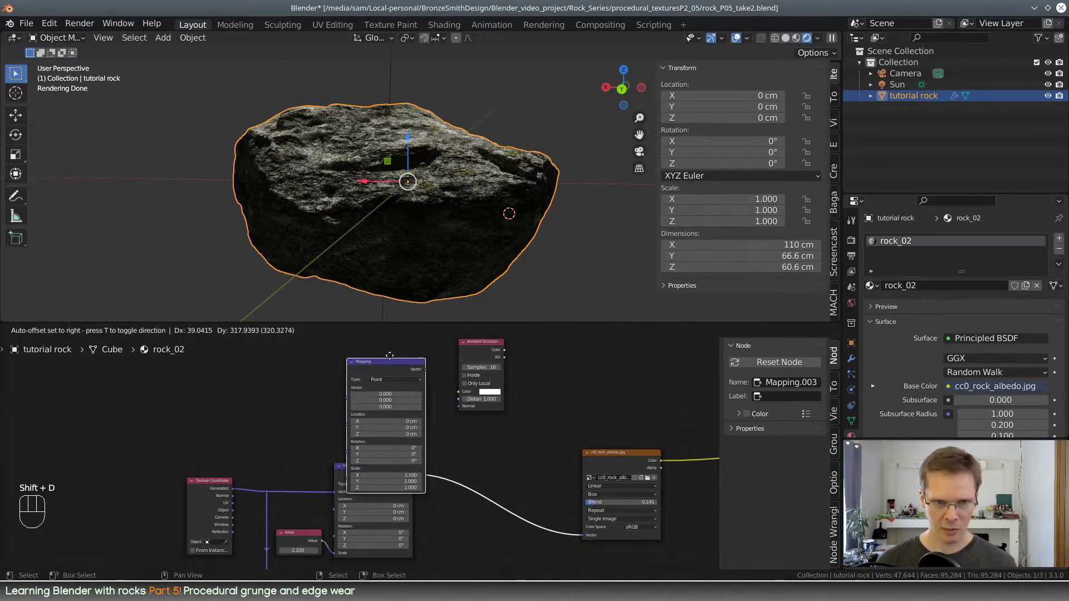
{"action": "left_click", "coordinate": [379, 379]}
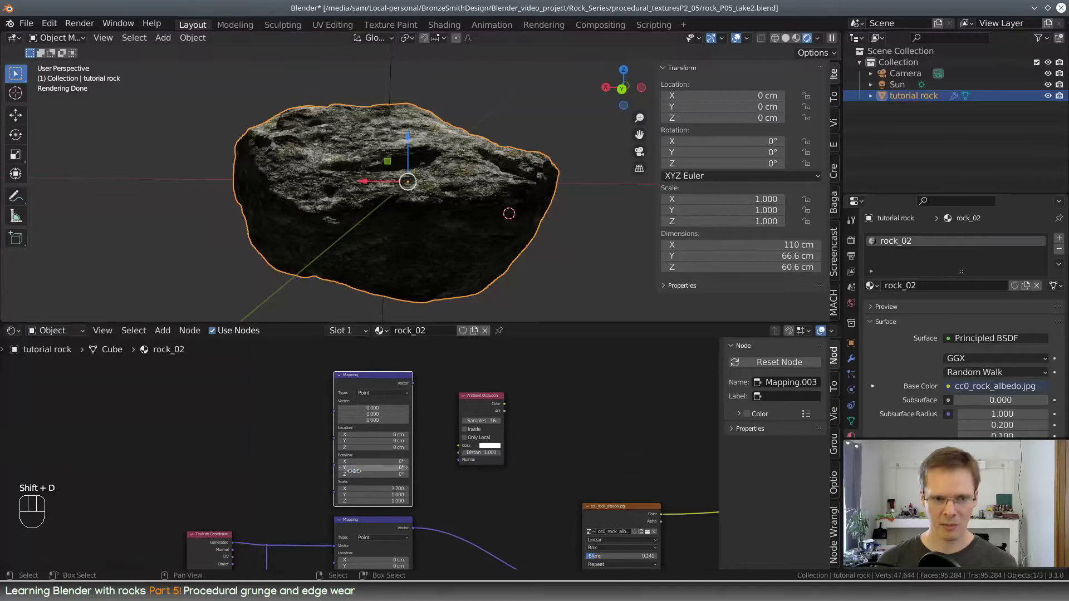
Duplicate the Value node, connect the copy to the new Mapping node's Scale input, and set its value to 1.000
{"action": "middle_click_drag", "start_coordinate": [319, 556], "coordinate": [377, 513]}
{"action": "left_click", "coordinate": [368, 549]}
{"action": "key", "text": "shift+d"}
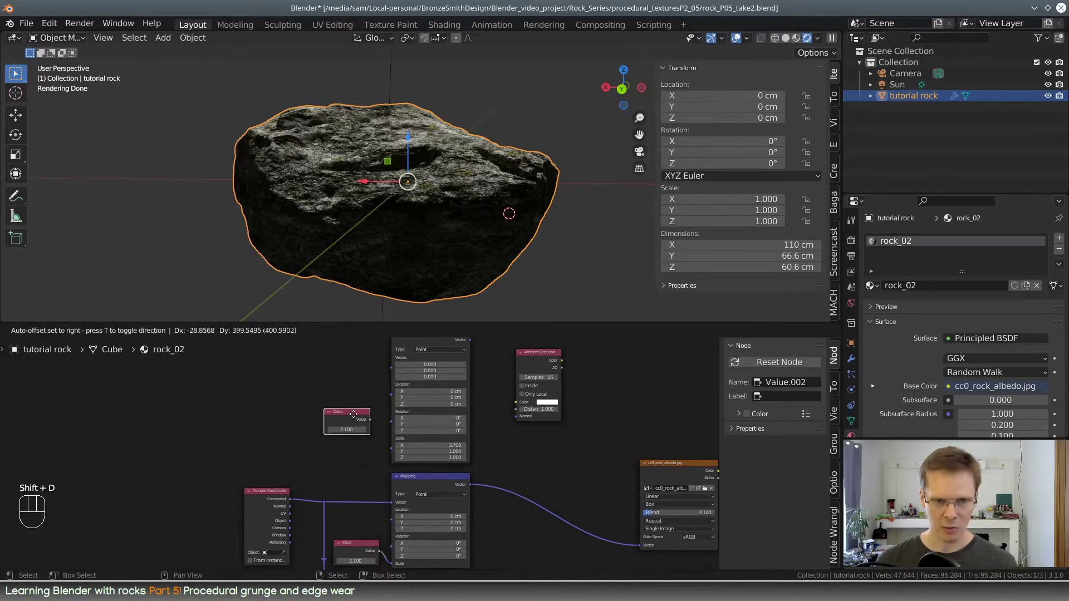
{"action": "left_click", "coordinate": [377, 455]}
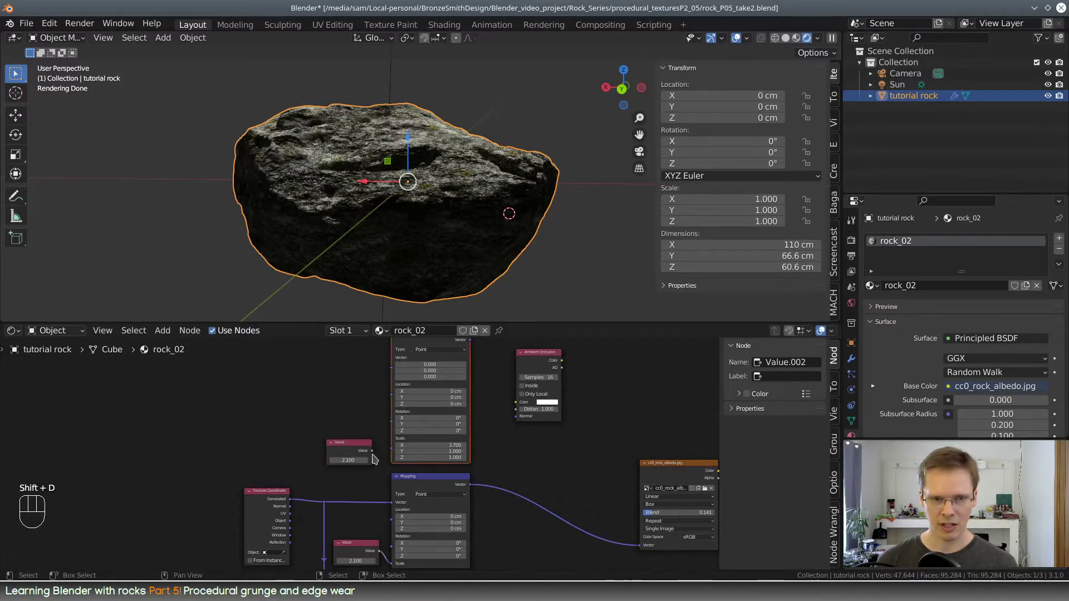
{"action": "left_click_drag", "start_coordinate": [371, 451], "coordinate": [392, 438]}
{"action": "left_click", "coordinate": [348, 460]}
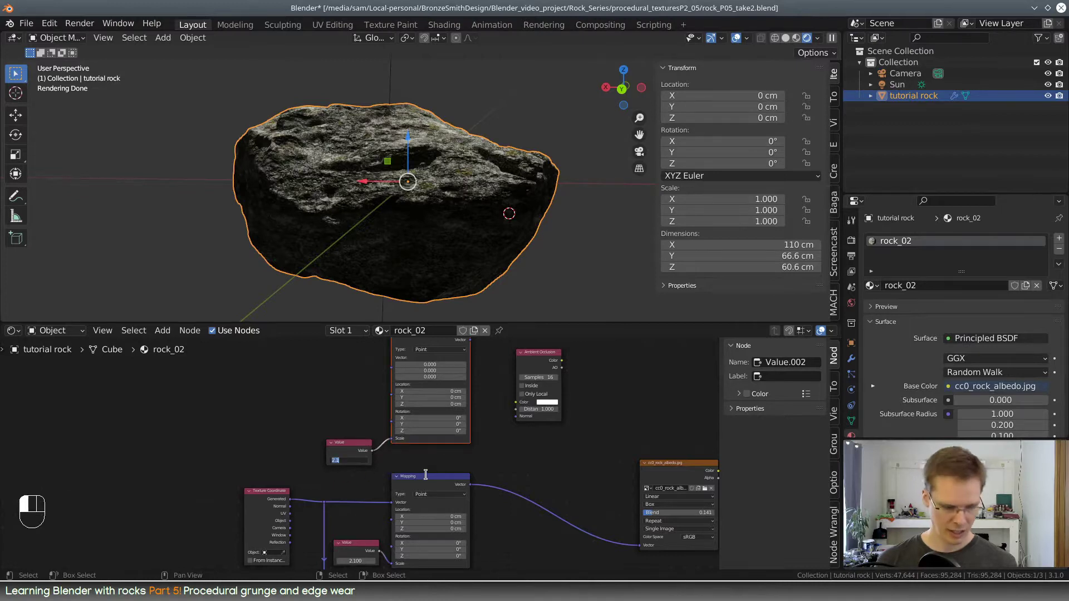
{"action": "key", "text": "Return"}
Tidy the new Mapping and Value nodes' positions and connect the Texture Coordinate node to the new Mapping node's Vector input
{"action": "middle_click_drag", "start_coordinate": [513, 460], "coordinate": [526, 487]}
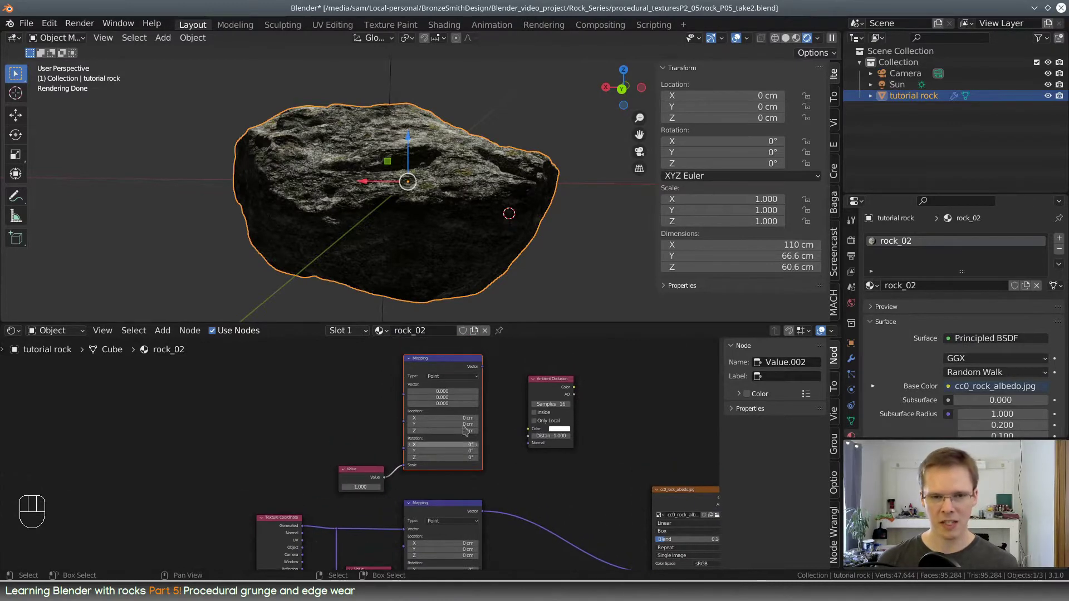
{"action": "left_click_drag", "start_coordinate": [455, 363], "coordinate": [455, 382]}
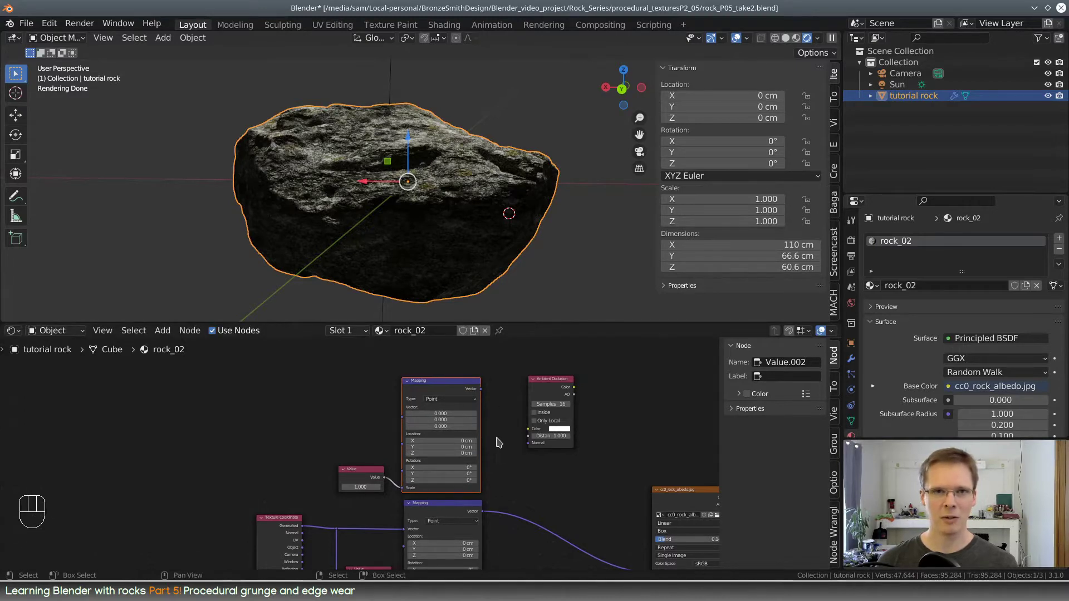
{"action": "left_click_drag", "start_coordinate": [352, 482], "coordinate": [358, 493]}
{"action": "middle_click_drag", "start_coordinate": [349, 500], "coordinate": [395, 440]}
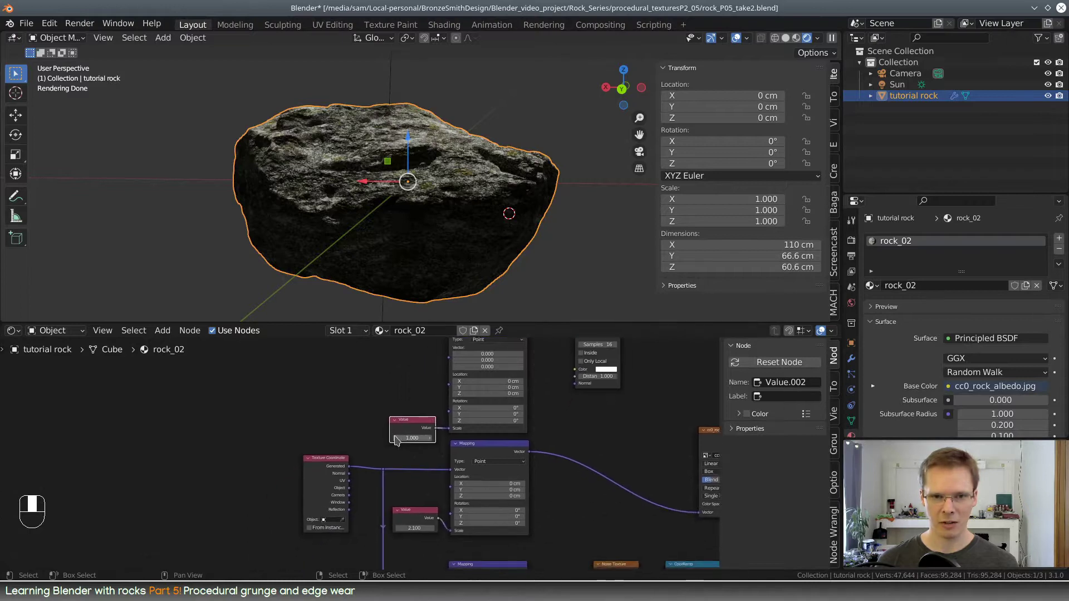
{"action": "left_click_drag", "start_coordinate": [348, 494], "coordinate": [449, 365]}
Connect the new Mapping node's Vector output to the Ambient Occlusion node's Normal input and align the two nodes
{"action": "middle_click_drag", "start_coordinate": [596, 450], "coordinate": [381, 526]}
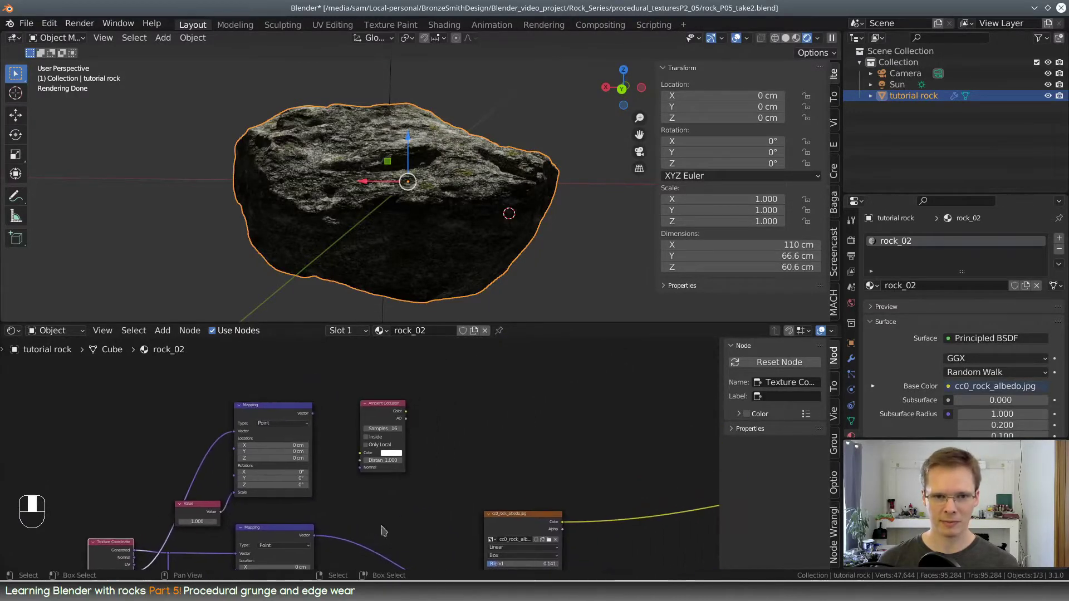
{"action": "scroll", "coordinate": [452, 478], "scroll_direction": "up", "scroll_amount": 3}
{"action": "left_click_drag", "start_coordinate": [400, 397], "coordinate": [397, 404]}
{"action": "left_click_drag", "start_coordinate": [302, 402], "coordinate": [357, 478]}
{"action": "left_click_drag", "start_coordinate": [381, 396], "coordinate": [365, 391]}
Add a ColorRamp node after the Ambient Occlusion node and connect the occlusion Color output to its Fac input
{"action": "middle_click_drag", "start_coordinate": [415, 444], "coordinate": [261, 445]}
{"action": "key", "text": "shift+a"}
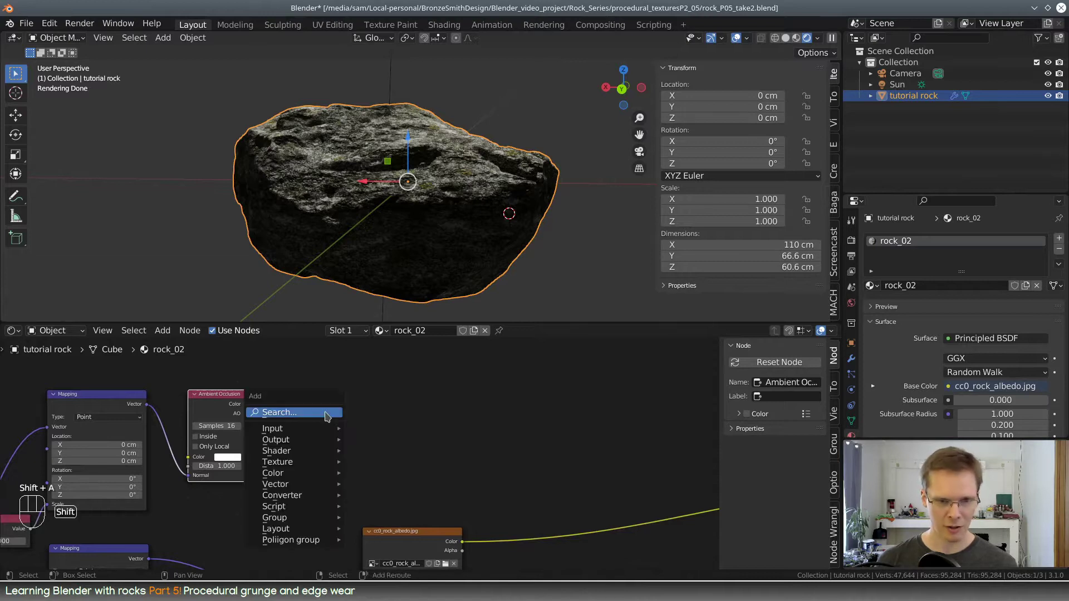
{"action": "left_click", "coordinate": [325, 411]}
{"action": "type", "text": "ramp"}
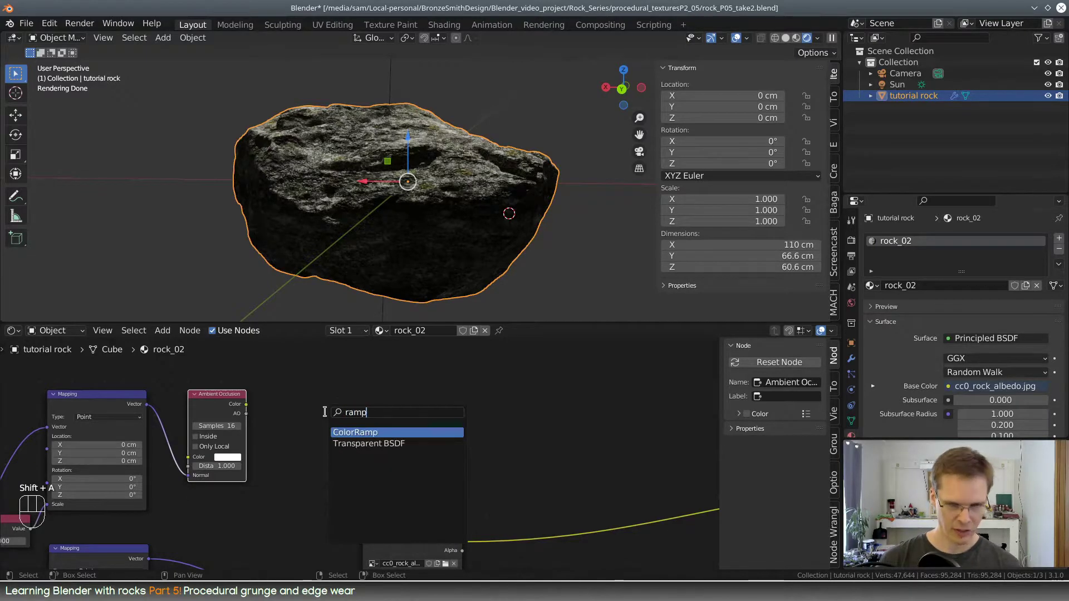
{"action": "left_click", "coordinate": [357, 432]}
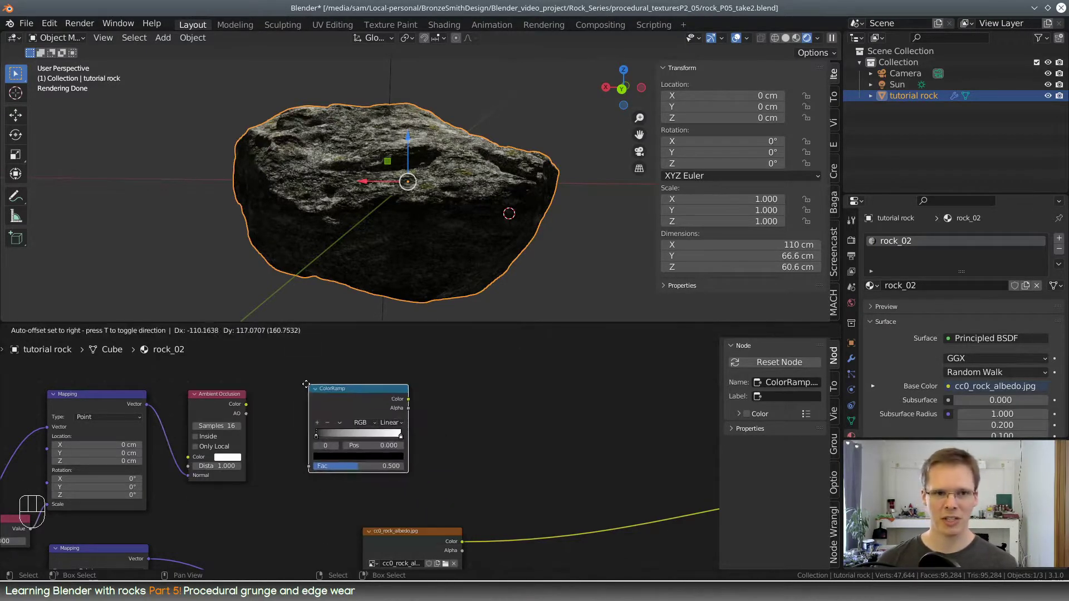
{"action": "left_click", "coordinate": [280, 395]}
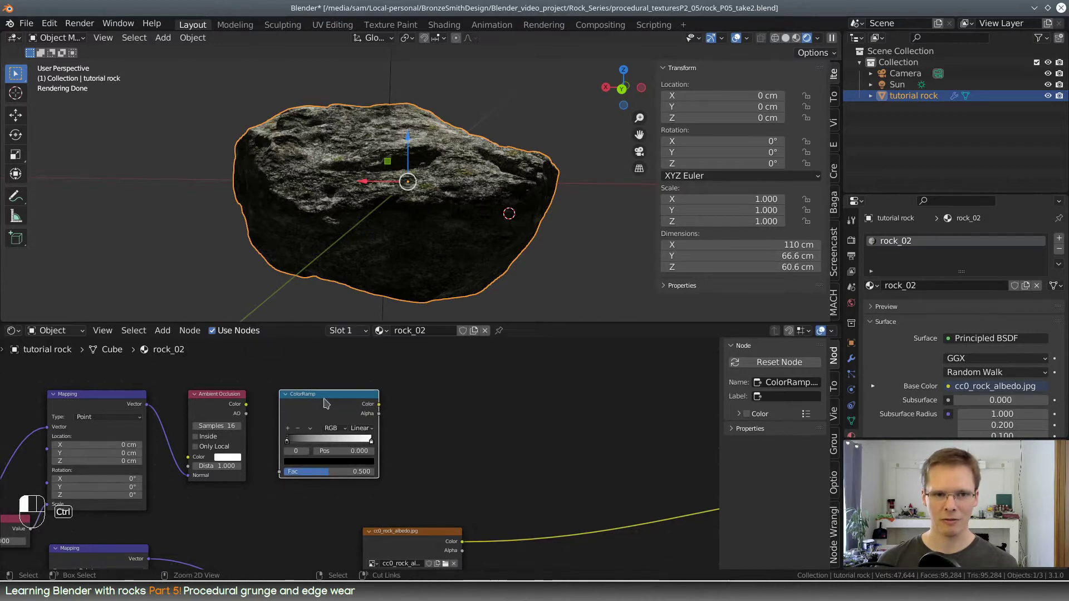
{"action": "middle_click_drag", "start_coordinate": [326, 409], "coordinate": [459, 401]}
{"action": "left_click_drag", "start_coordinate": [376, 396], "coordinate": [410, 464]}
Preview the ColorRamp node's output on the rock through a Viewer and inspect the occlusion shading from several sides
{"action": "middle_click_drag", "start_coordinate": [671, 439], "coordinate": [397, 417]}
{"action": "scroll", "coordinate": [398, 416], "scroll_direction": "down", "scroll_amount": 3}
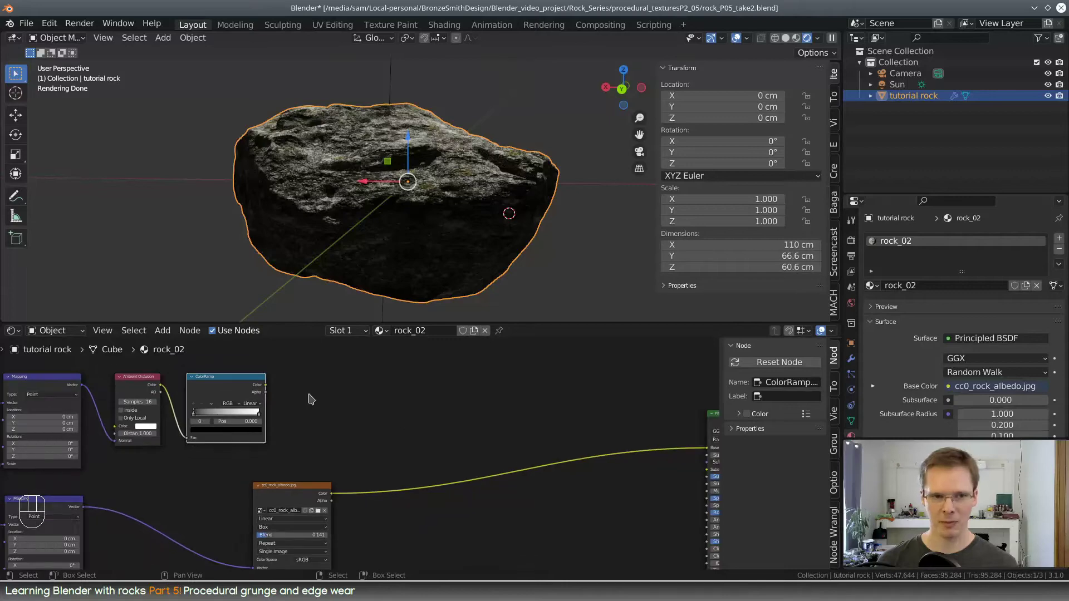
{"action": "left_click", "coordinate": [246, 387], "text": "ctrl+shift"}
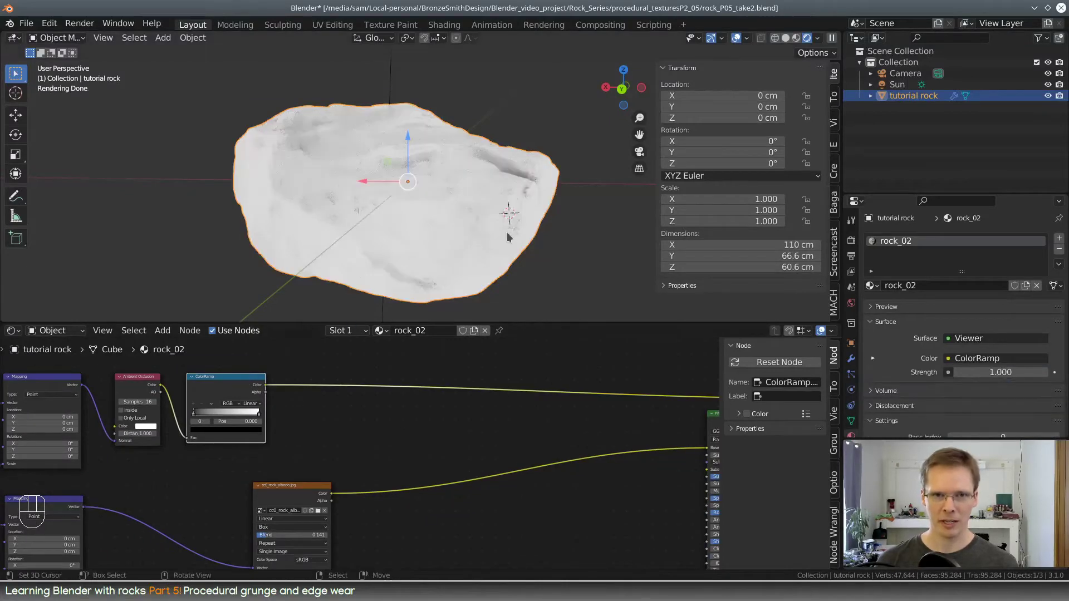
{"action": "middle_click_drag", "start_coordinate": [351, 300], "coordinate": [332, 241]}
{"action": "scroll", "coordinate": [487, 245], "scroll_direction": "up", "scroll_amount": 5}
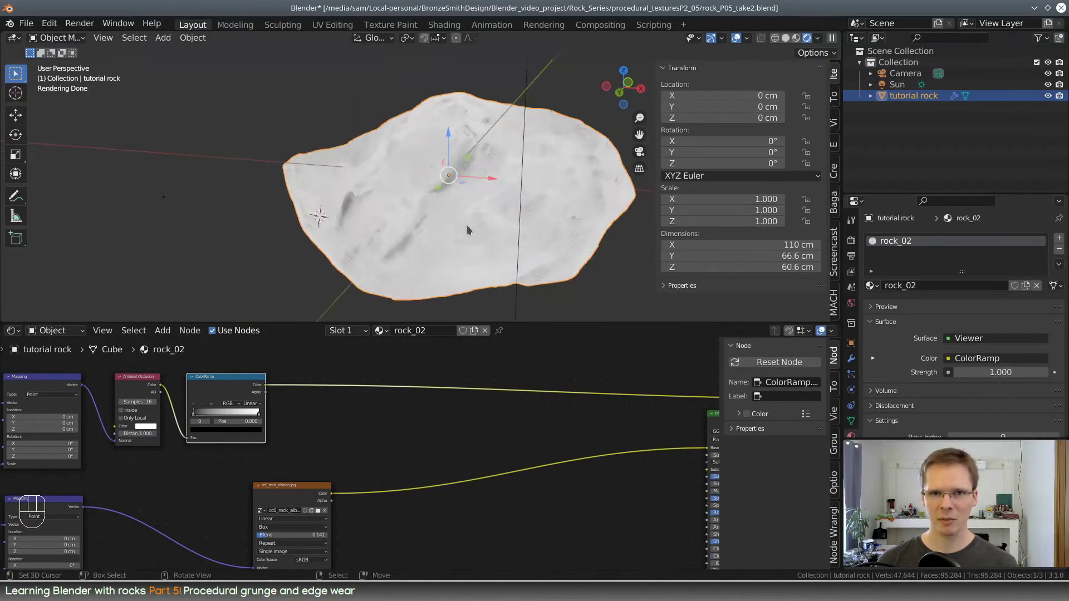
{"action": "scroll", "coordinate": [490, 235], "scroll_direction": "up", "scroll_amount": 2}
{"action": "middle_click_drag", "start_coordinate": [457, 234], "coordinate": [471, 205]}
Enable the Decimate modifier's viewport display and examine the ambient occlusion on the simplified rock mesh
{"action": "scroll", "coordinate": [908, 334], "scroll_direction": "down", "scroll_amount": 5}
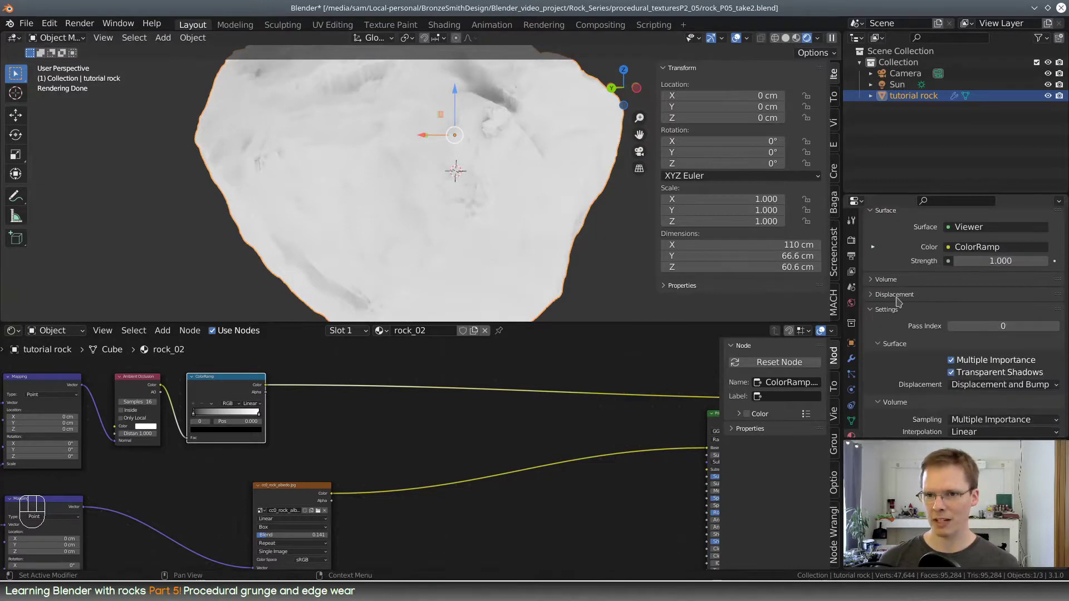
{"action": "left_click", "coordinate": [852, 359]}
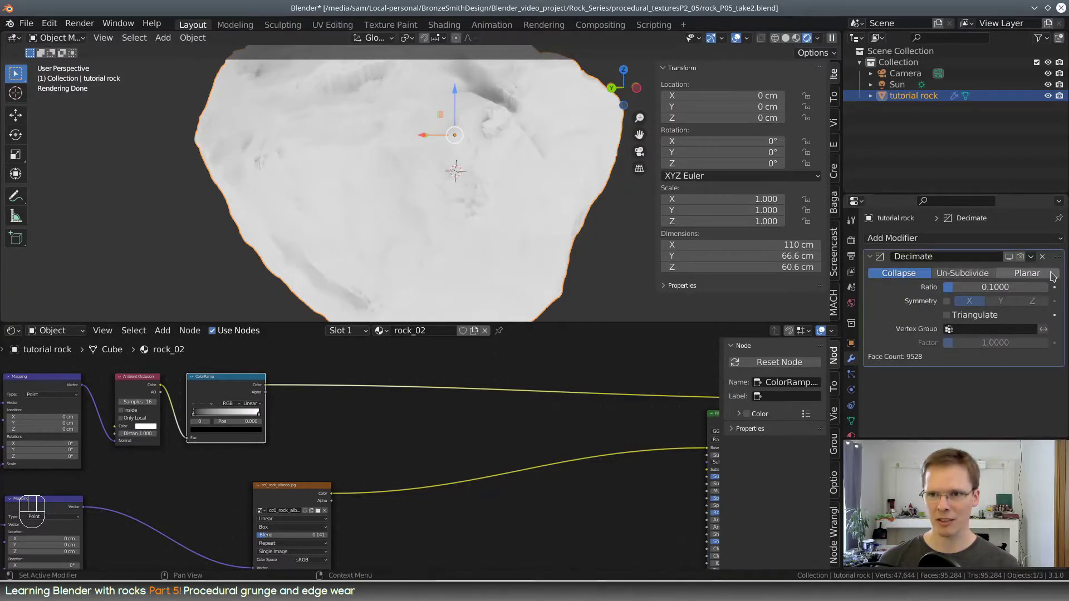
{"action": "left_click", "coordinate": [1009, 256]}
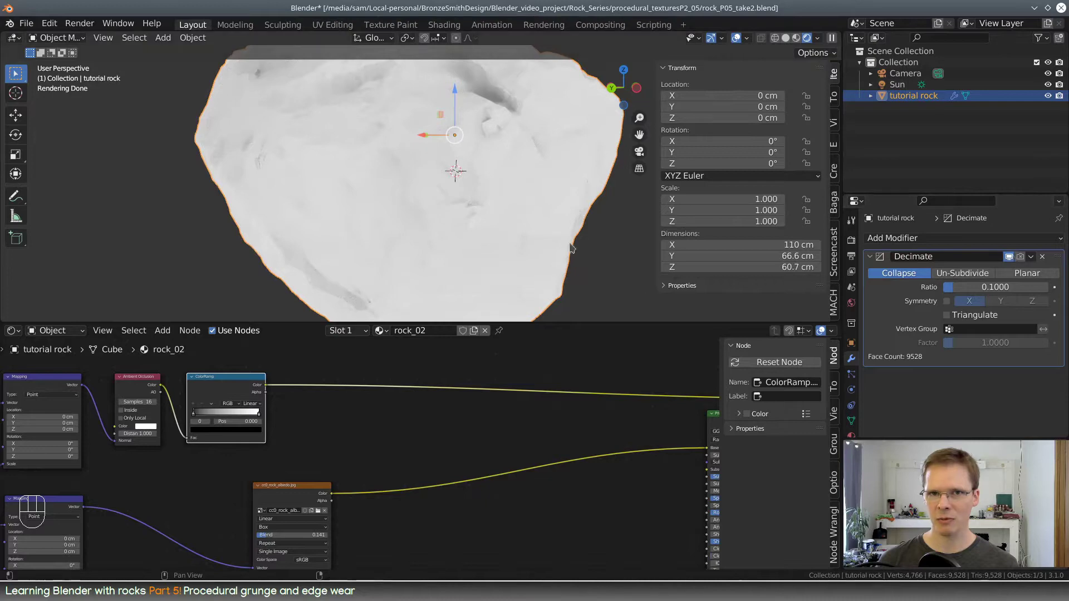
{"action": "middle_click_drag", "start_coordinate": [635, 206], "coordinate": [386, 234]}
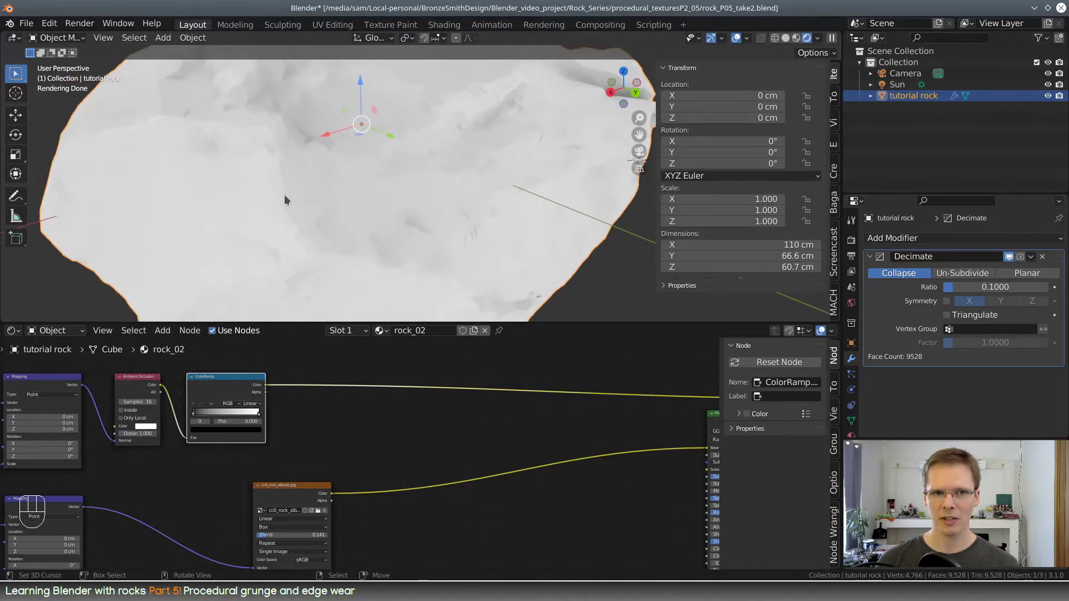
{"action": "middle_click_drag", "start_coordinate": [282, 198], "coordinate": [466, 172]}
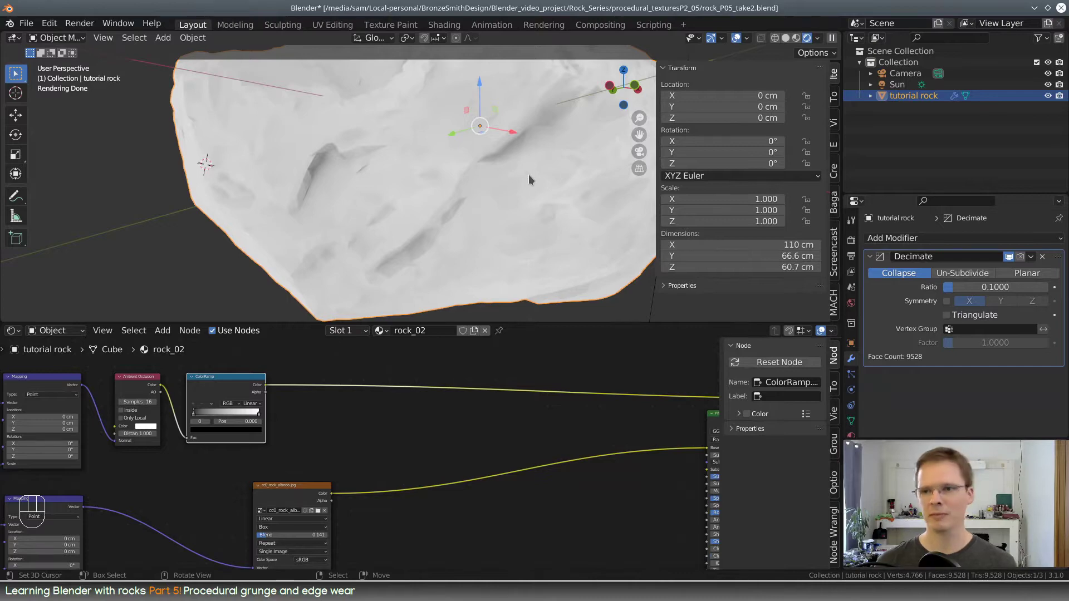
Disable the Decimate modifier's viewport display and examine the occlusion on the full-resolution rock
{"action": "left_click", "coordinate": [1009, 256]}
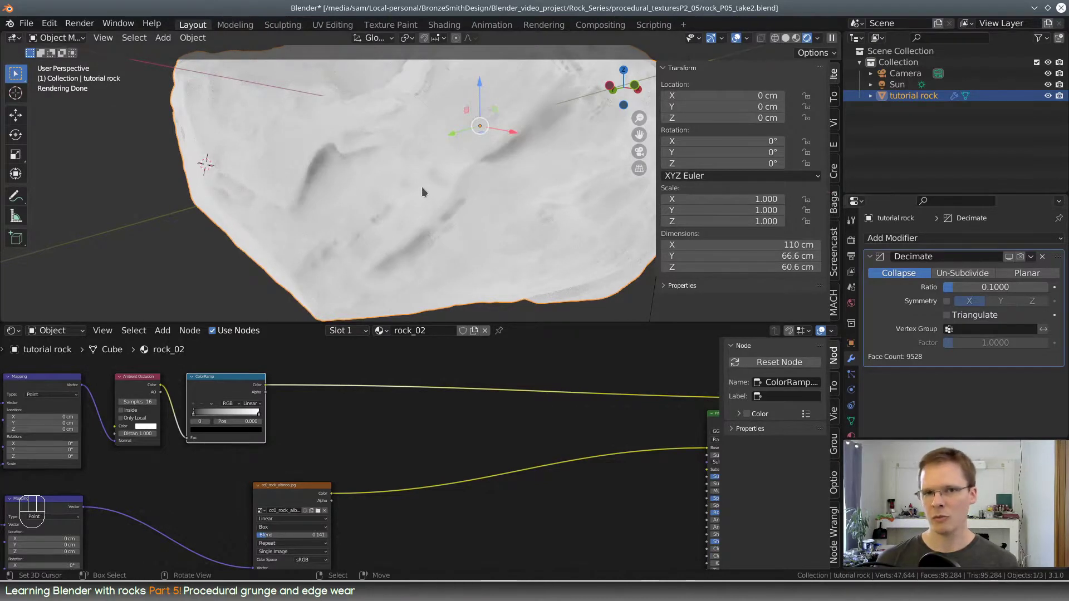
{"action": "middle_click_drag", "start_coordinate": [422, 186], "coordinate": [587, 207]}
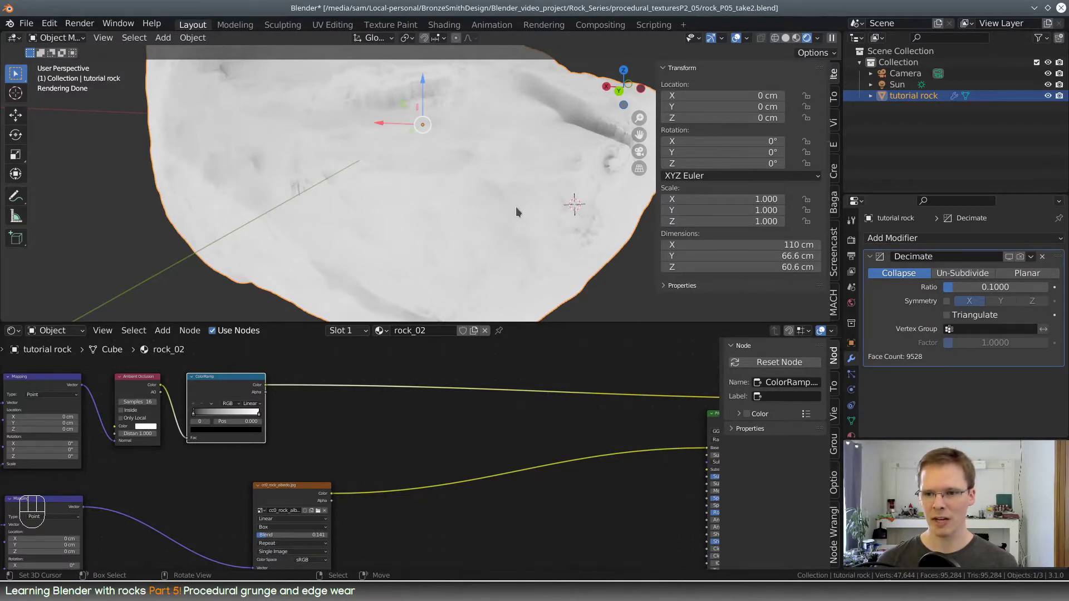
{"action": "middle_click_drag", "start_coordinate": [519, 216], "coordinate": [486, 202]}
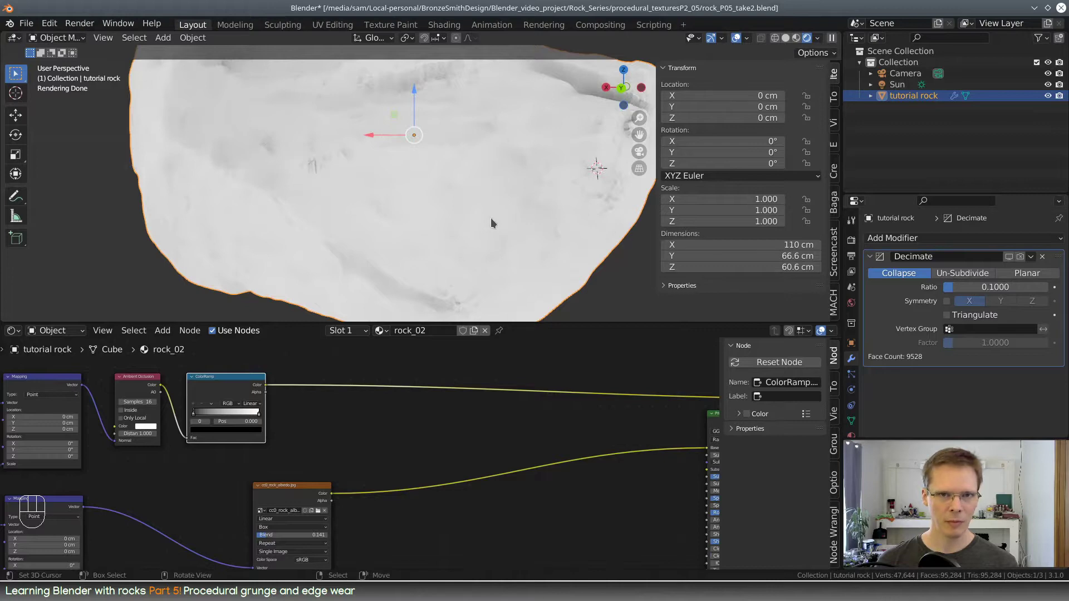
Examine the occlusion shading in the rock's cavities and along its edges, up close and from several angles
{"action": "middle_click_drag", "start_coordinate": [442, 234], "coordinate": [452, 223]}
{"action": "scroll", "coordinate": [524, 191], "scroll_direction": "down", "scroll_amount": 2}
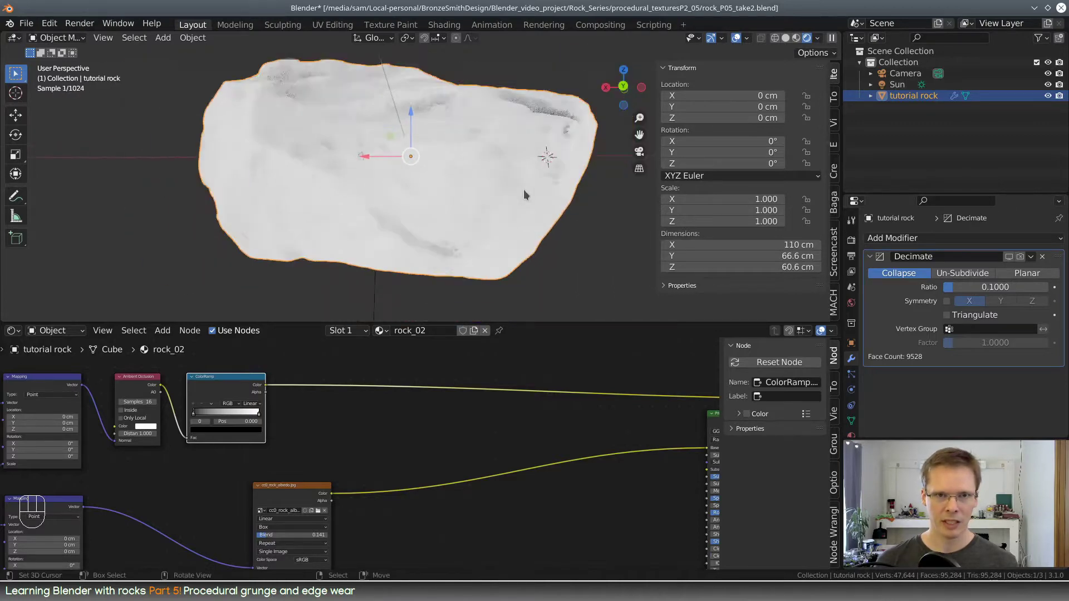
{"action": "scroll", "coordinate": [487, 162], "scroll_direction": "up", "scroll_amount": 3}
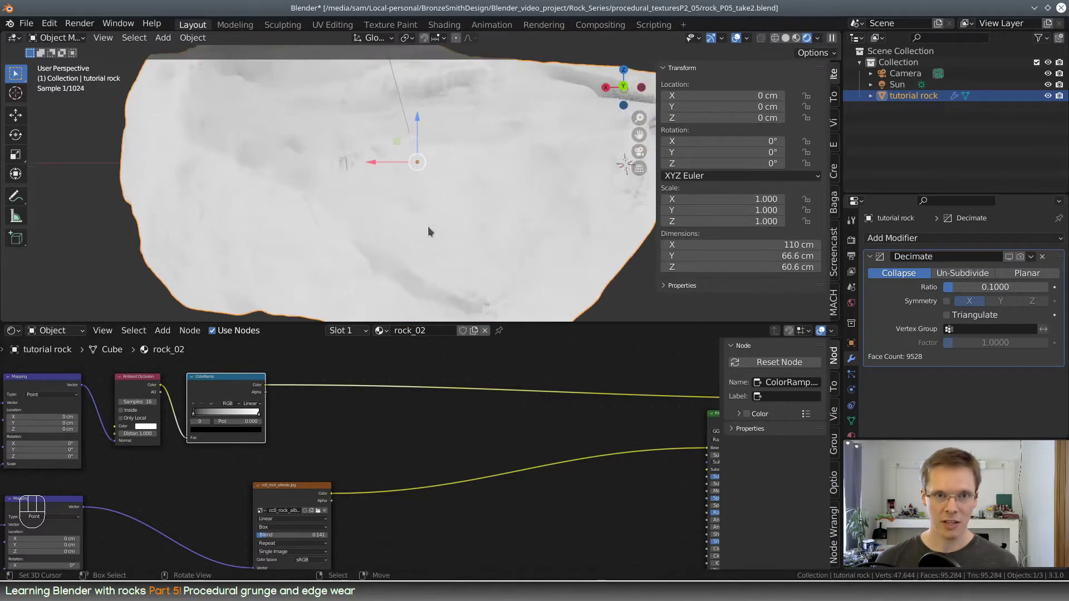
{"action": "scroll", "coordinate": [432, 429], "scroll_direction": "up", "scroll_amount": 3}
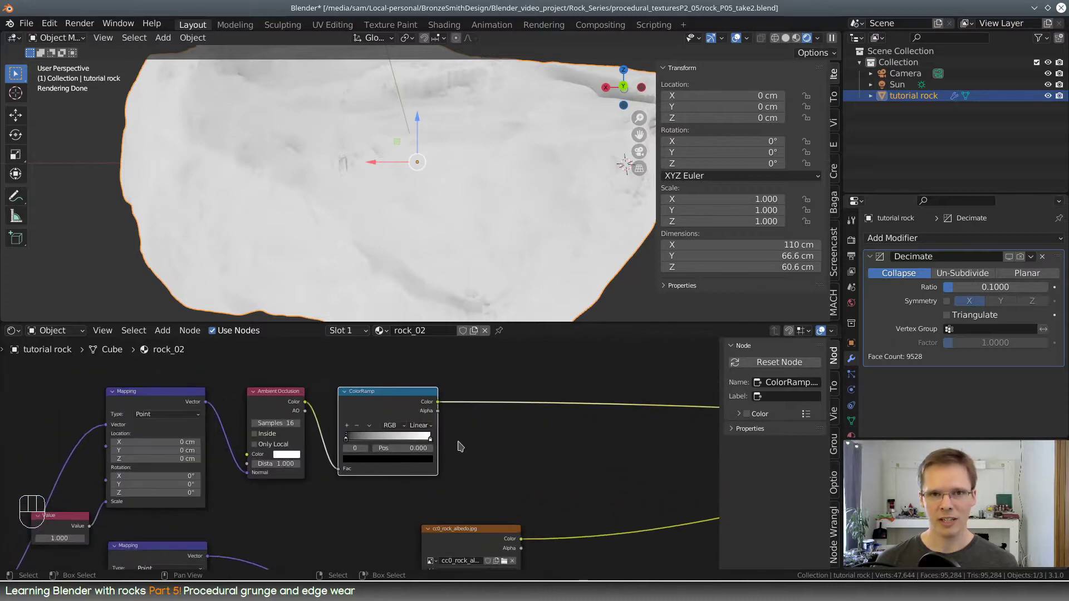
{"action": "middle_click_drag", "start_coordinate": [477, 234], "coordinate": [410, 241]}
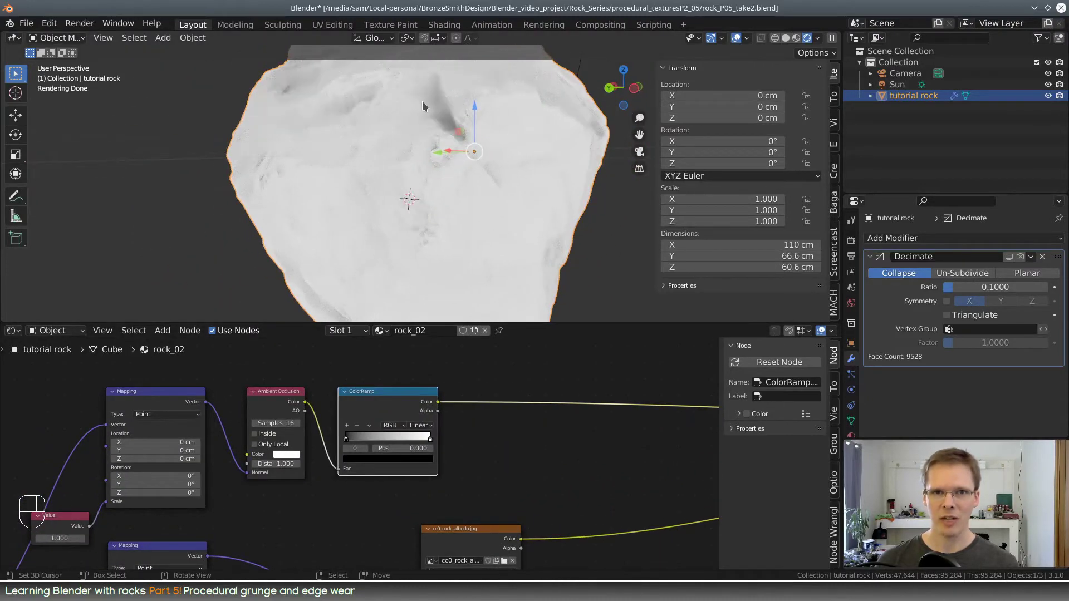
{"action": "middle_click_drag", "start_coordinate": [413, 136], "coordinate": [444, 153]}
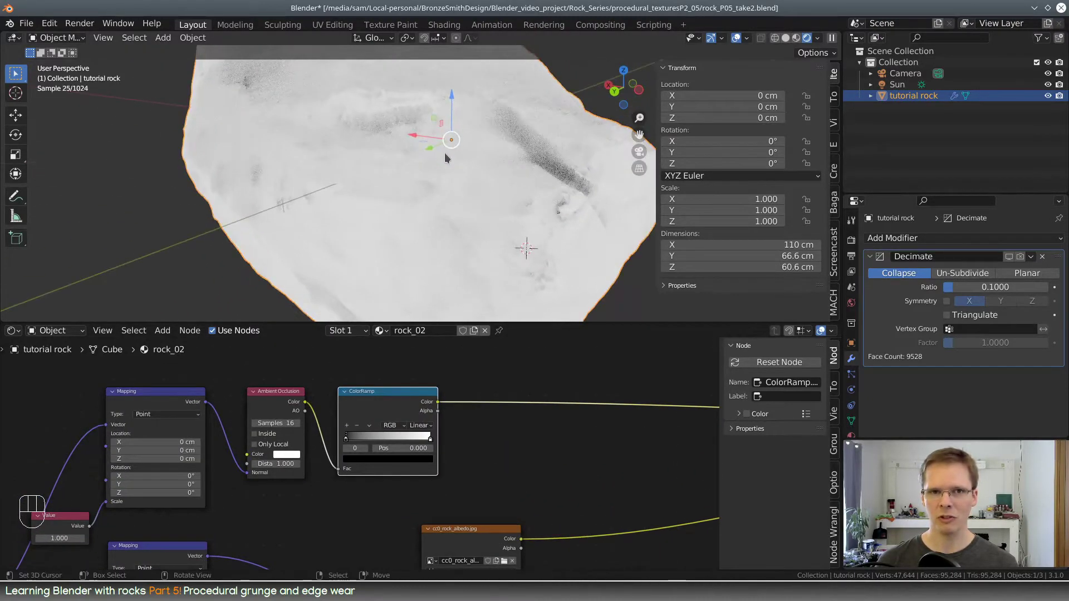
{"action": "middle_click_drag", "start_coordinate": [412, 209], "coordinate": [490, 201]}
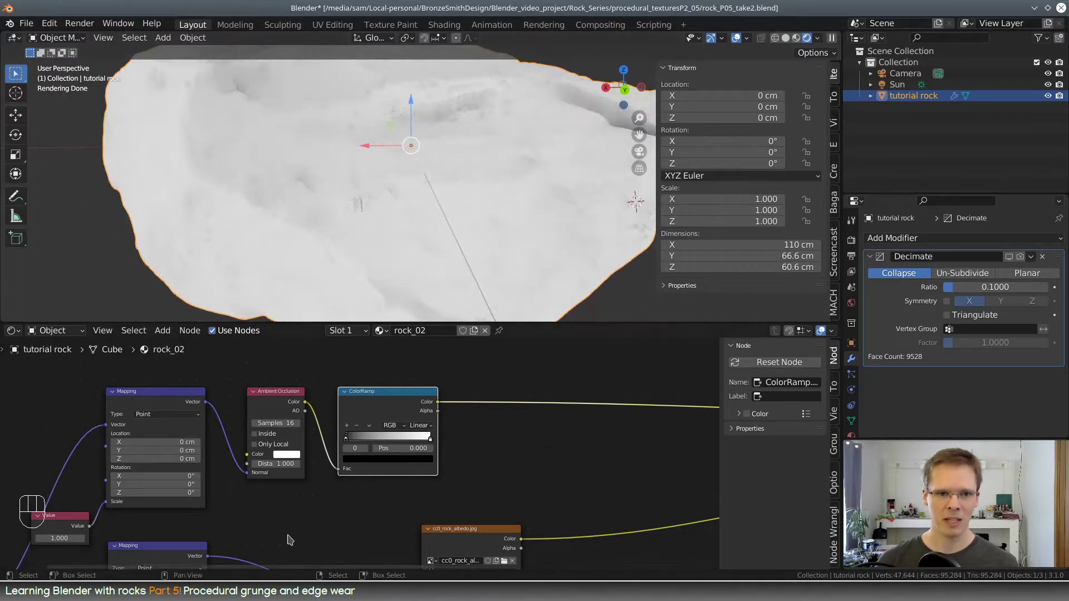
{"action": "scroll", "coordinate": [289, 530], "scroll_direction": "up", "scroll_amount": 2}
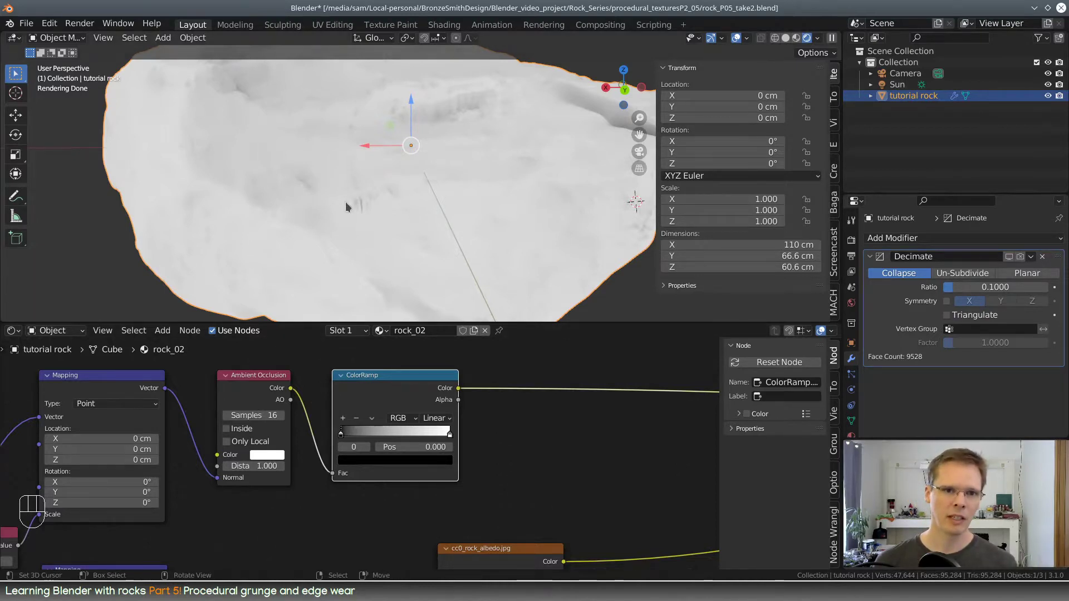
{"action": "middle_click_drag", "start_coordinate": [345, 201], "coordinate": [355, 209]}
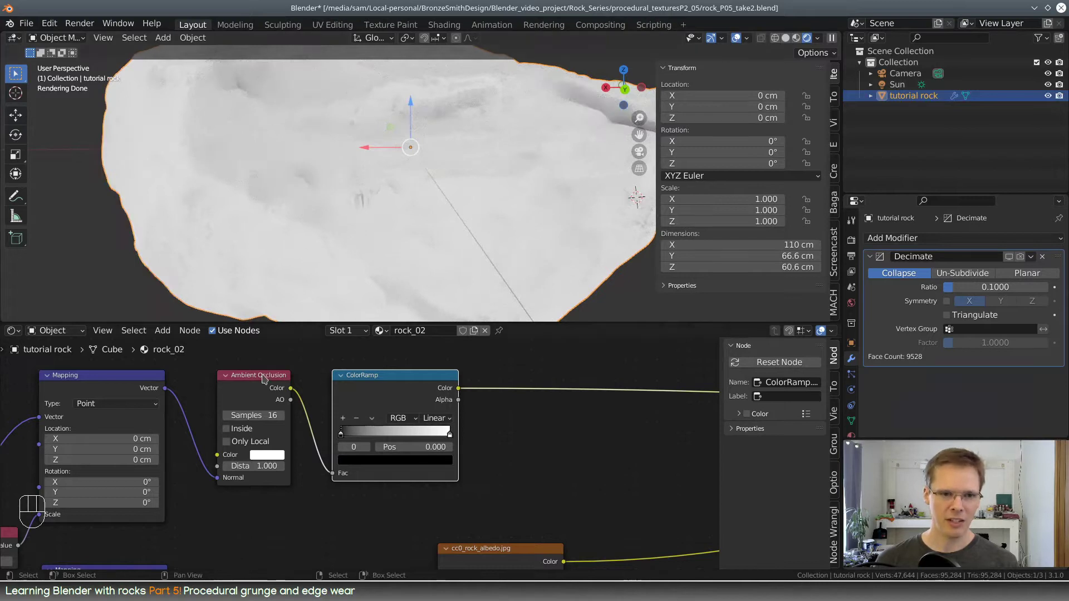
Increase the occlusion contrast by moving the ColorRamp's black stop to 0.368 and its white stop to 0.777
{"action": "left_click_drag", "start_coordinate": [261, 374], "coordinate": [254, 373]}
{"action": "left_click_drag", "start_coordinate": [252, 374], "coordinate": [262, 373], "text": "ctrl"}
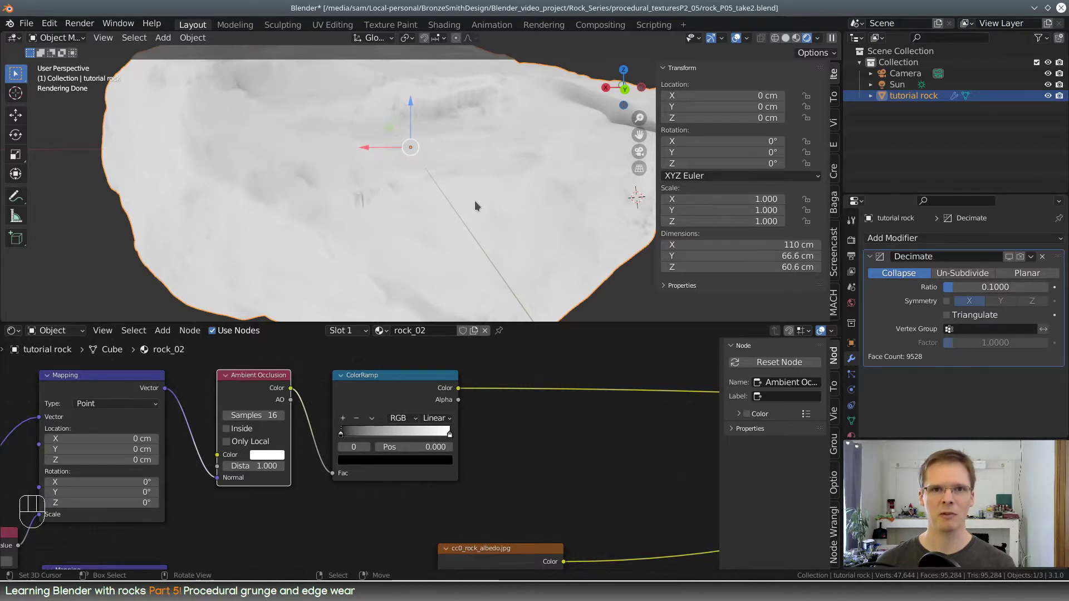
{"action": "middle_click_drag", "start_coordinate": [474, 206], "coordinate": [517, 164]}
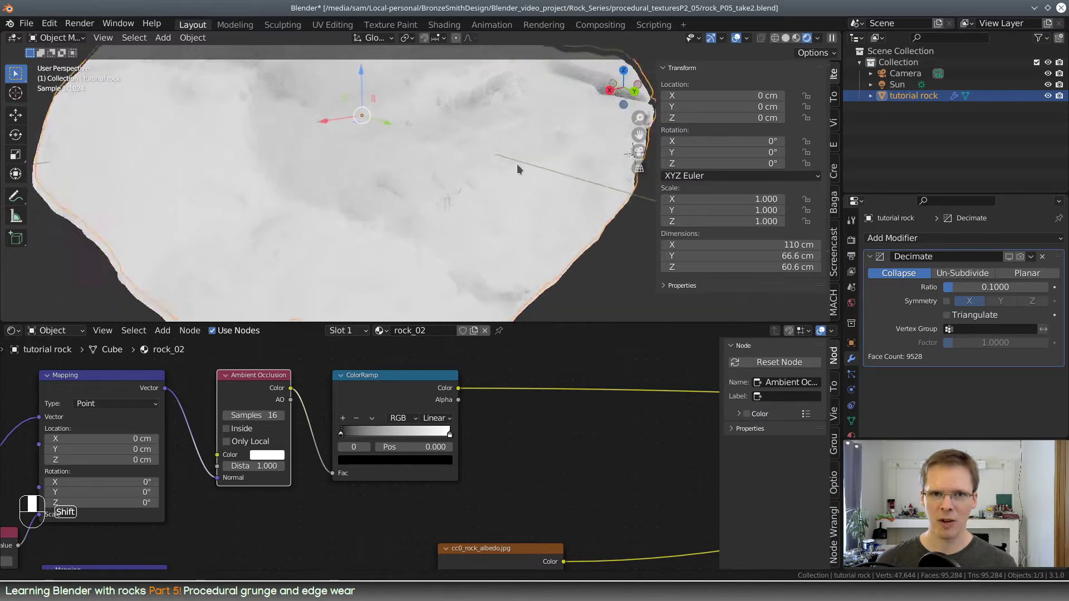
{"action": "scroll", "coordinate": [517, 164], "scroll_direction": "down", "scroll_amount": 2}
{"action": "key", "text": "space"}
{"action": "mouse_move", "coordinate": [504, 192]}
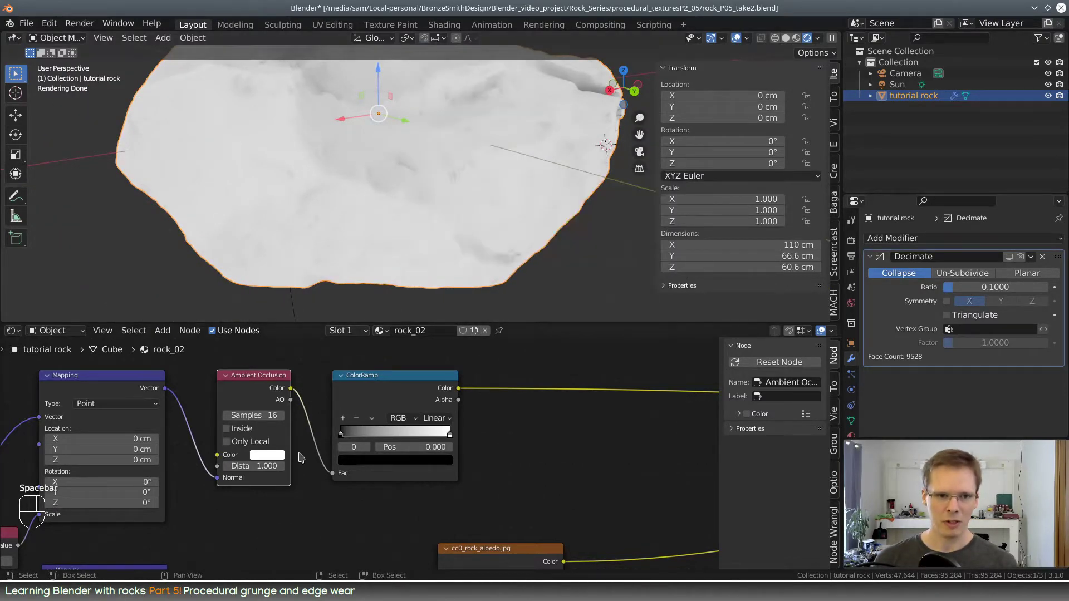
{"action": "left_click_drag", "start_coordinate": [341, 438], "coordinate": [380, 440]}
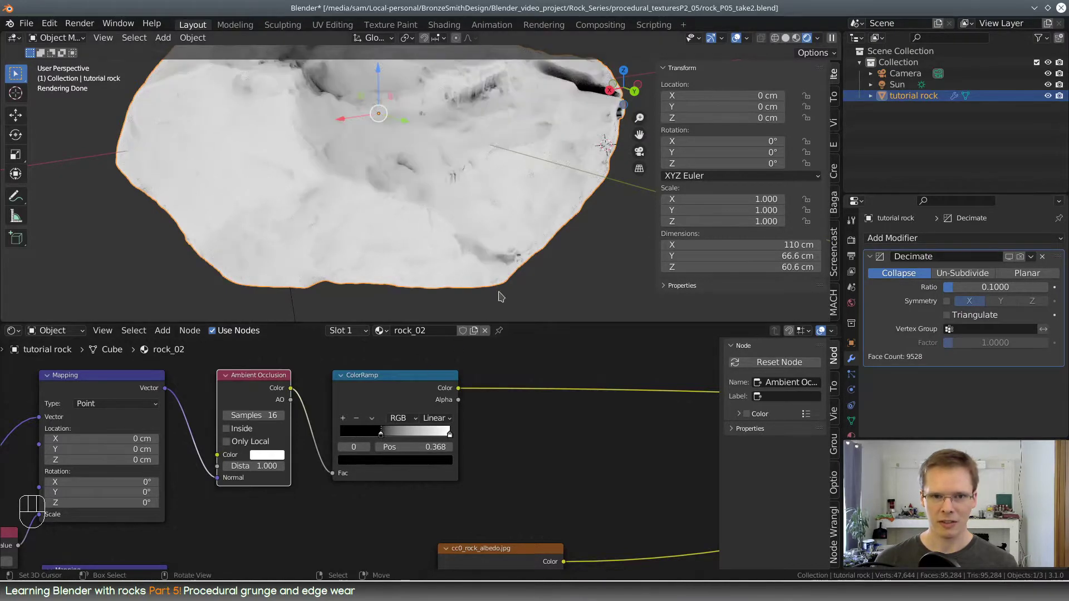
{"action": "middle_click_drag", "start_coordinate": [467, 201], "coordinate": [435, 225]}
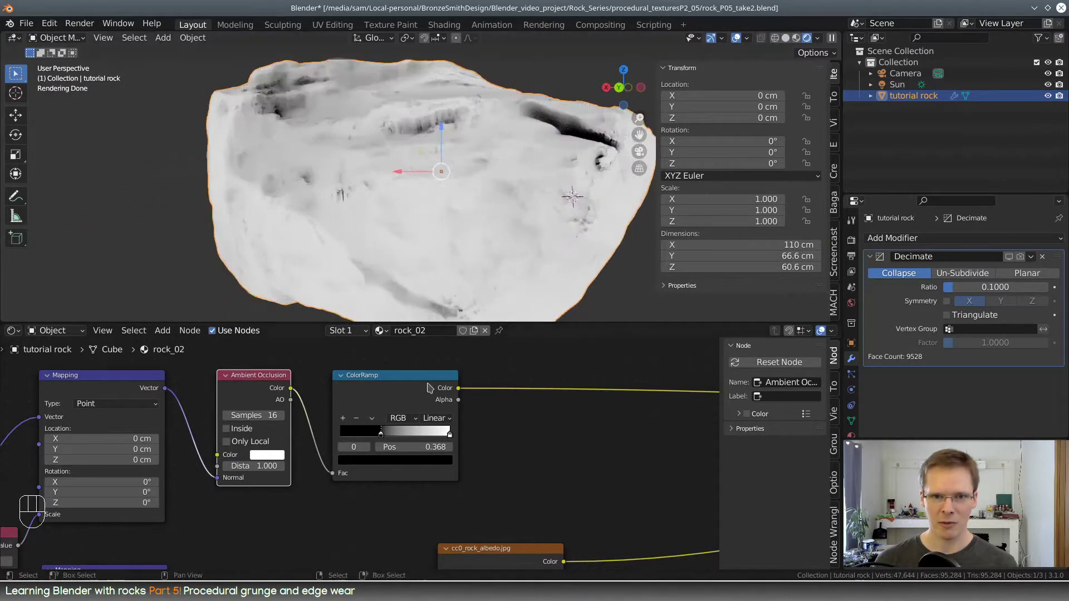
{"action": "left_click_drag", "start_coordinate": [450, 434], "coordinate": [425, 436]}
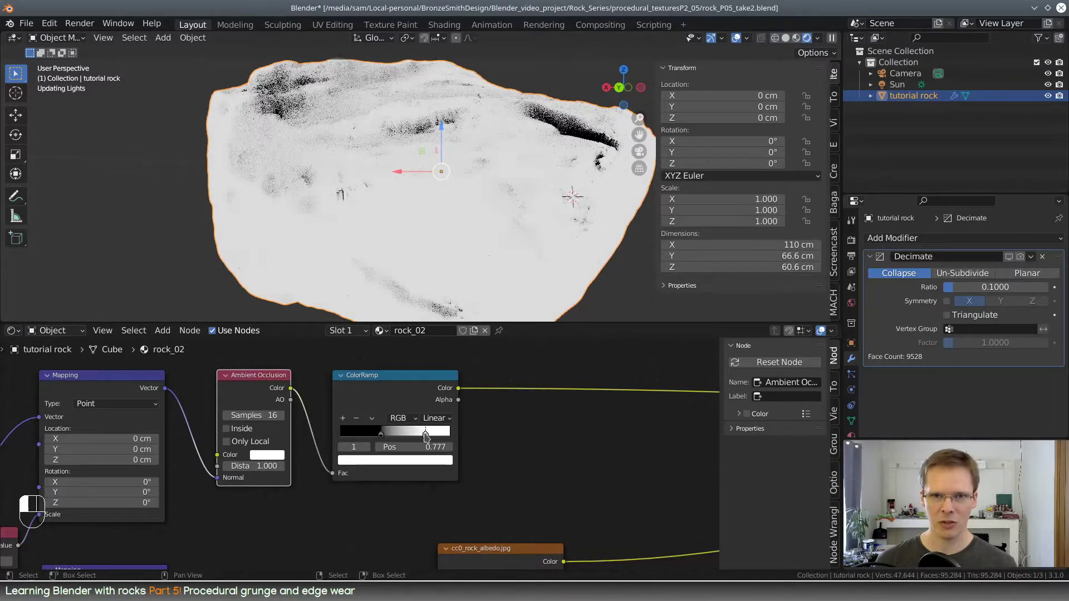
Reduce the Ambient Occlusion node's distance to 0.610 and check the shading across the whole rock
{"action": "mouse_move", "coordinate": [267, 466]}
{"action": "left_mouse_down", "text": "shift"}
{"action": "mouse_move", "coordinate": [223, 466]}
{"action": "mouse_move", "coordinate": [246, 466]}
{"action": "left_mouse_up", "text": "shift"}
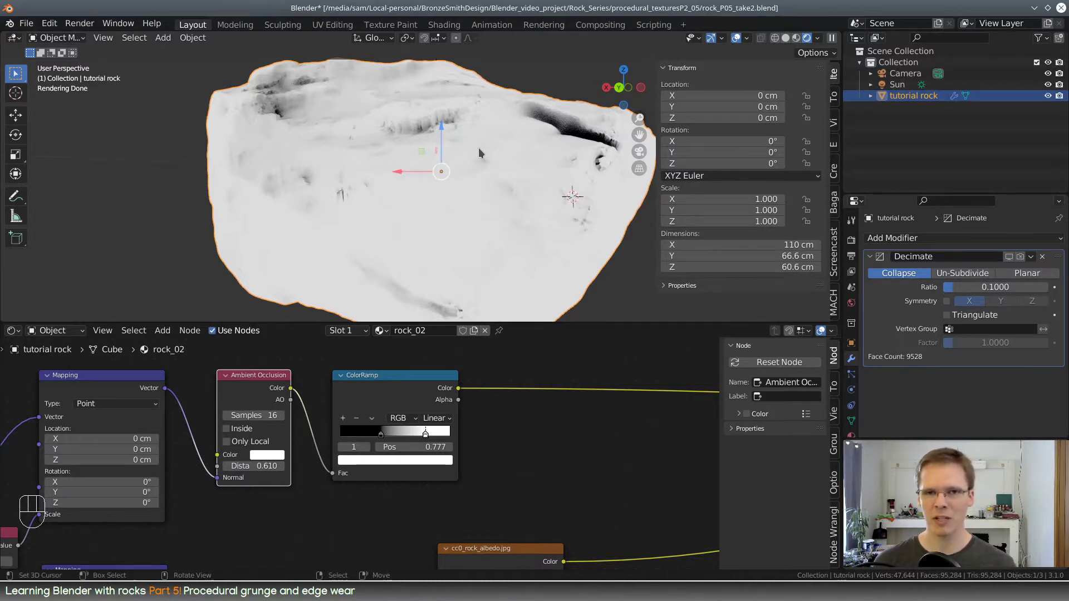
{"action": "middle_click_drag", "start_coordinate": [479, 148], "coordinate": [474, 162]}
{"action": "scroll", "coordinate": [476, 167], "scroll_direction": "down", "scroll_amount": 2}
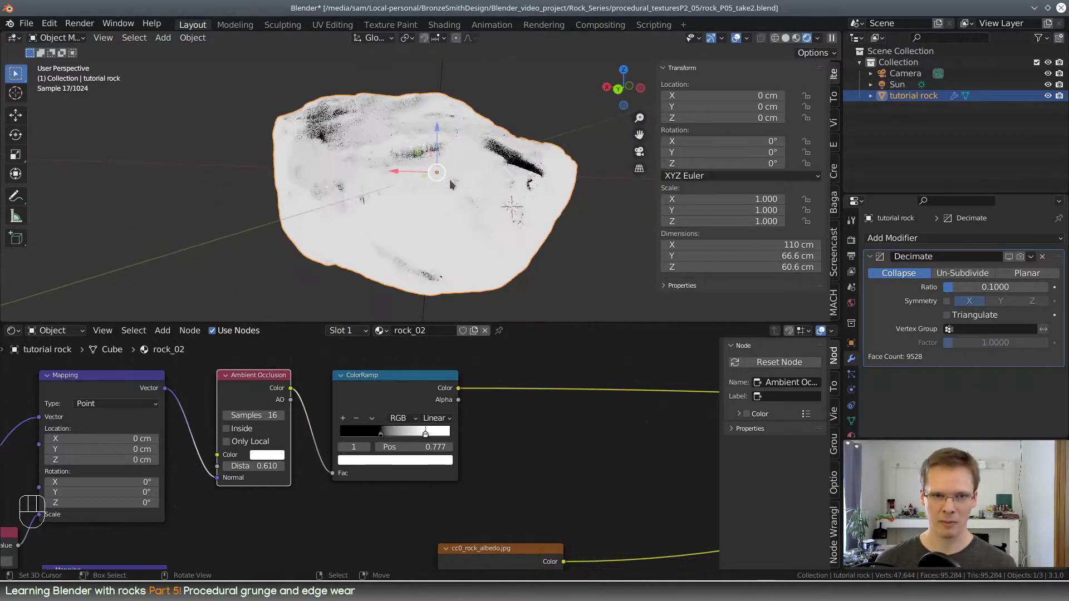
{"action": "middle_click_drag", "start_coordinate": [483, 247], "coordinate": [481, 223], "text": "shift"}
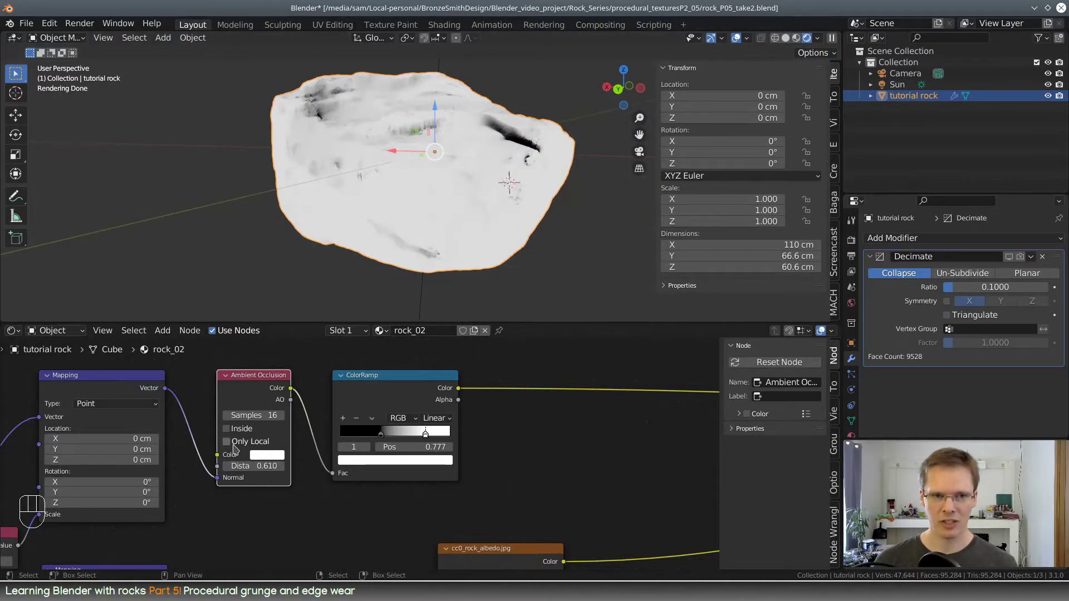
Toggle Only Local on the Ambient Occlusion node to compare the shading, leaving the option off
{"action": "left_click", "coordinate": [234, 445]}
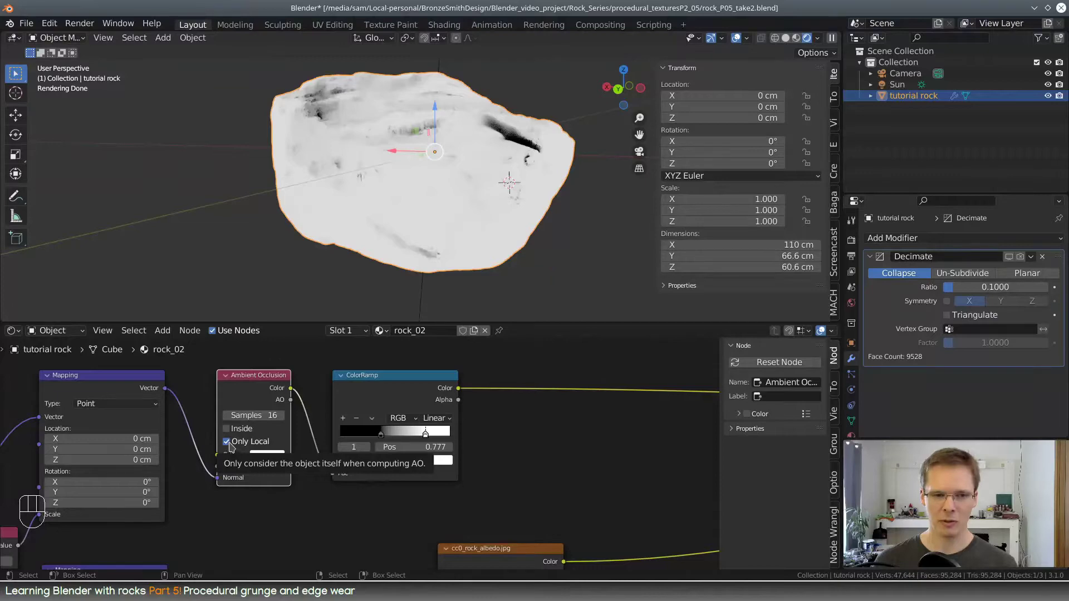
{"action": "left_click", "coordinate": [230, 443]}
{"action": "left_click", "coordinate": [231, 445]}
{"action": "left_click", "coordinate": [231, 445]}
{"action": "left_click", "coordinate": [232, 445]}
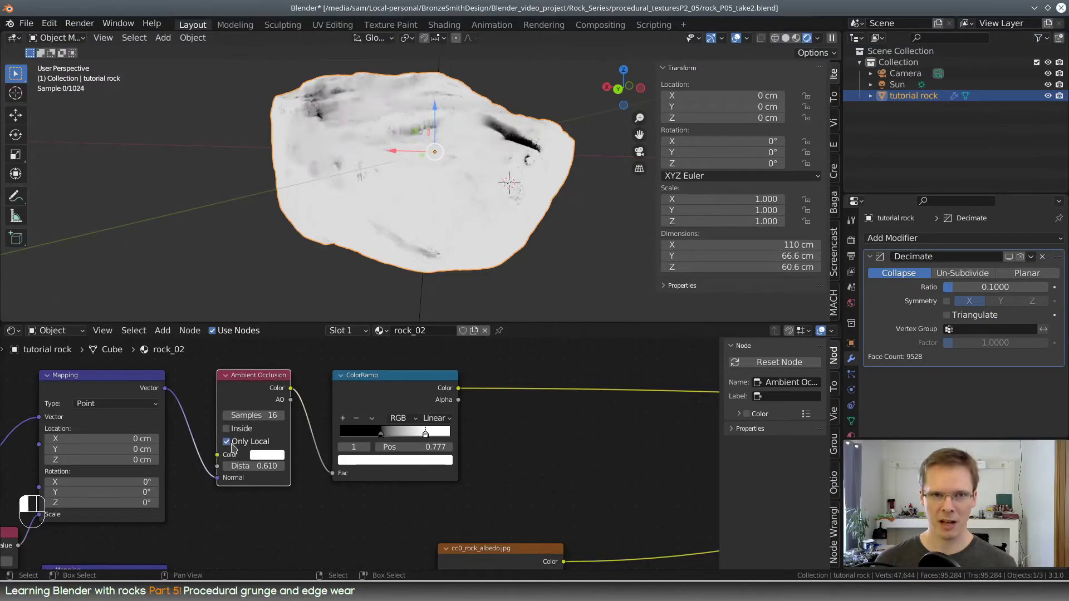
{"action": "left_click", "coordinate": [234, 446]}
Add a mesh plane to the scene as a ground surface for the rock
{"action": "key", "text": "space"}
{"action": "mouse_move", "coordinate": [478, 199]}
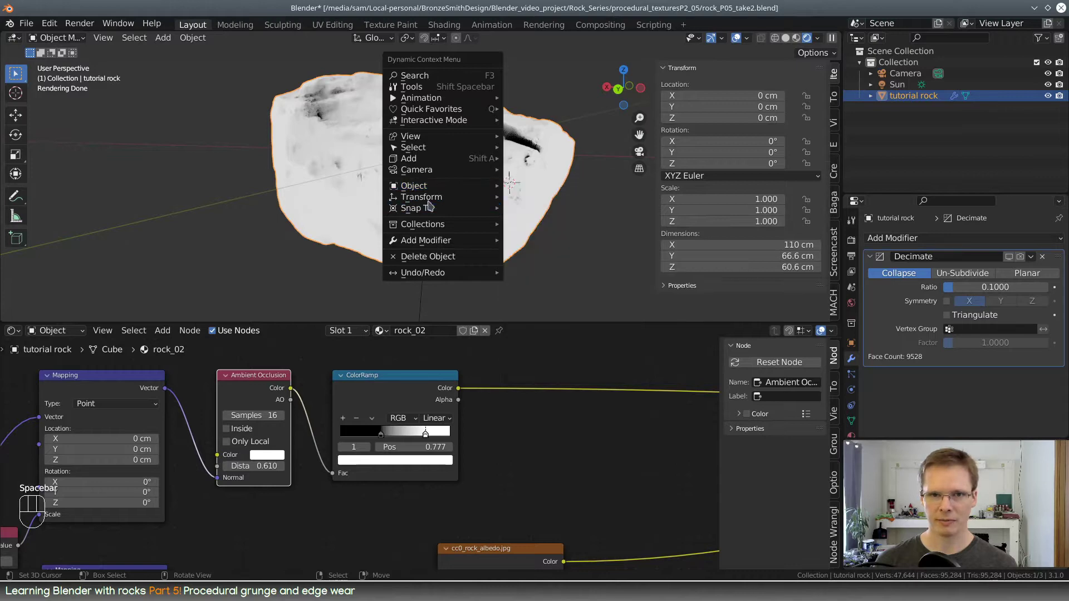
{"action": "mouse_move", "coordinate": [439, 159]}
{"action": "mouse_move", "coordinate": [562, 158]}
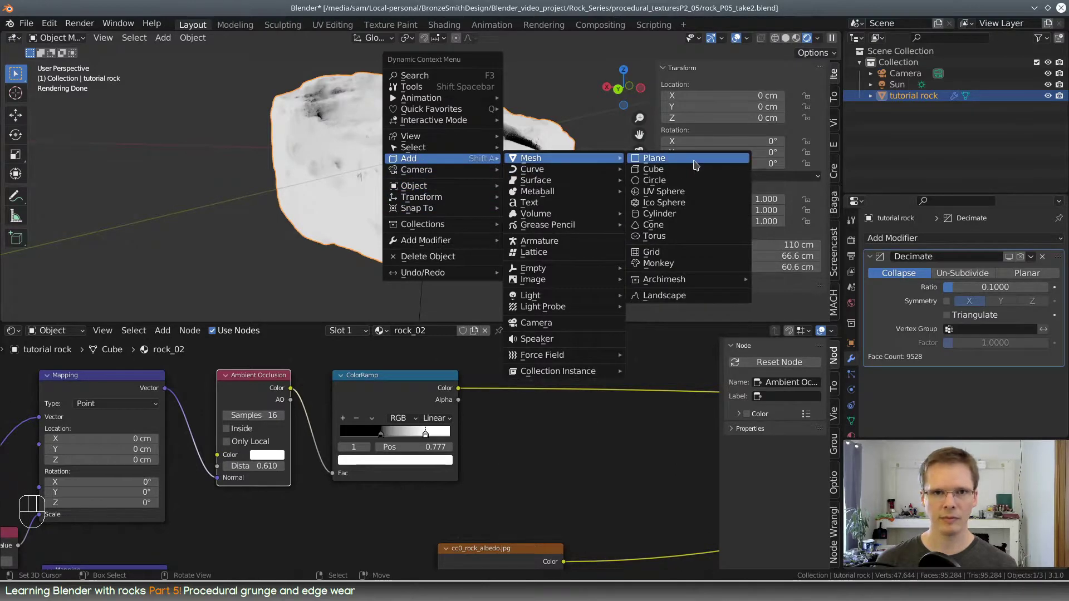
{"action": "left_click", "coordinate": [657, 158]}
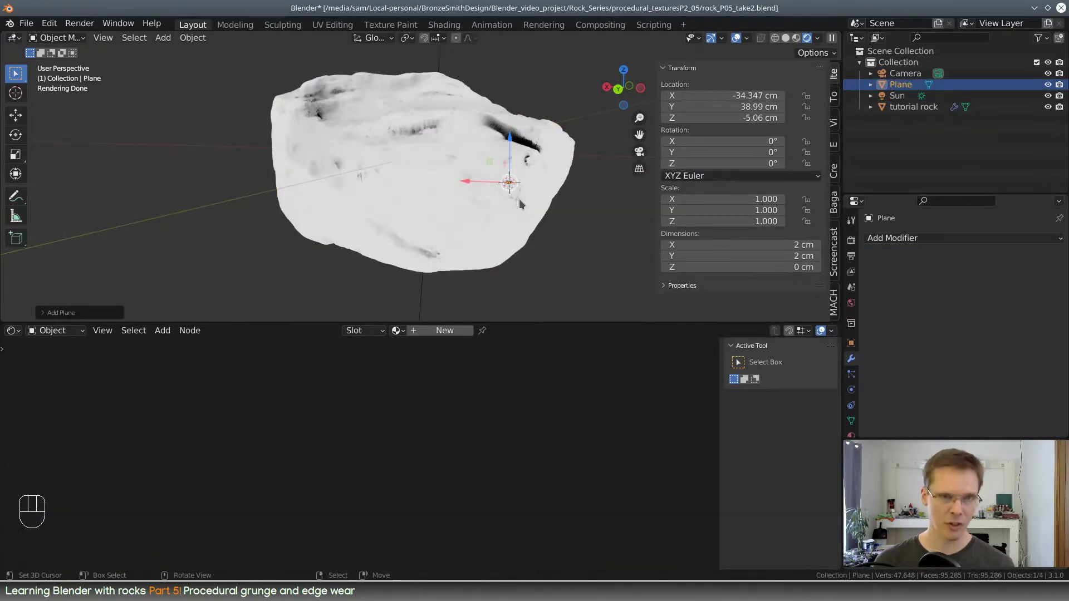
Scale up the plane's geometry in Edit Mode to about 291 cm square and return to Object Mode
{"action": "key", "text": "Tab"}
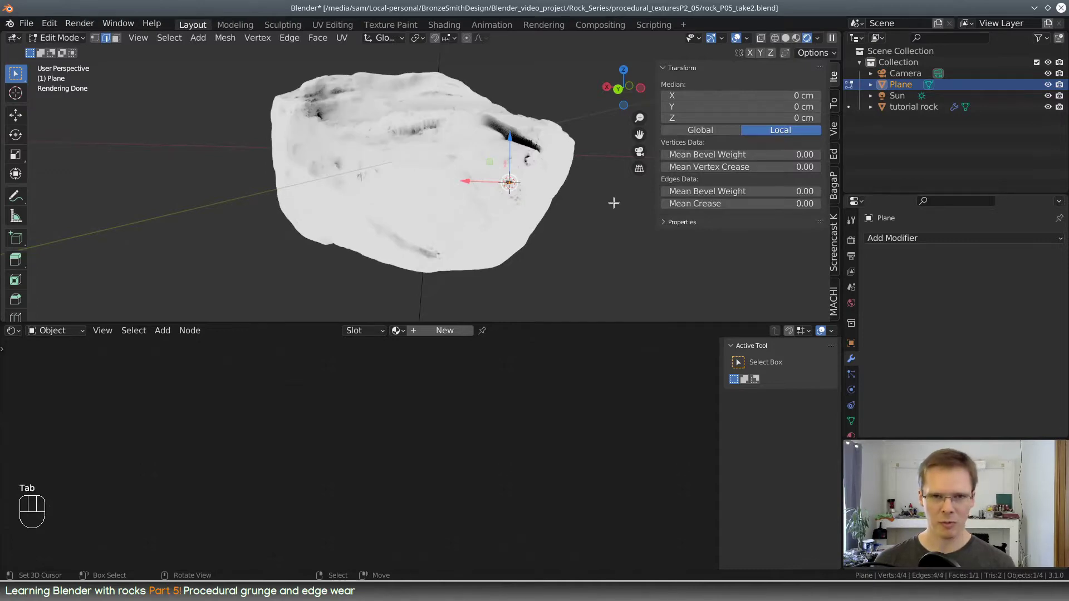
{"action": "key", "text": "s"}
{"action": "left_click", "coordinate": [830, 151]}
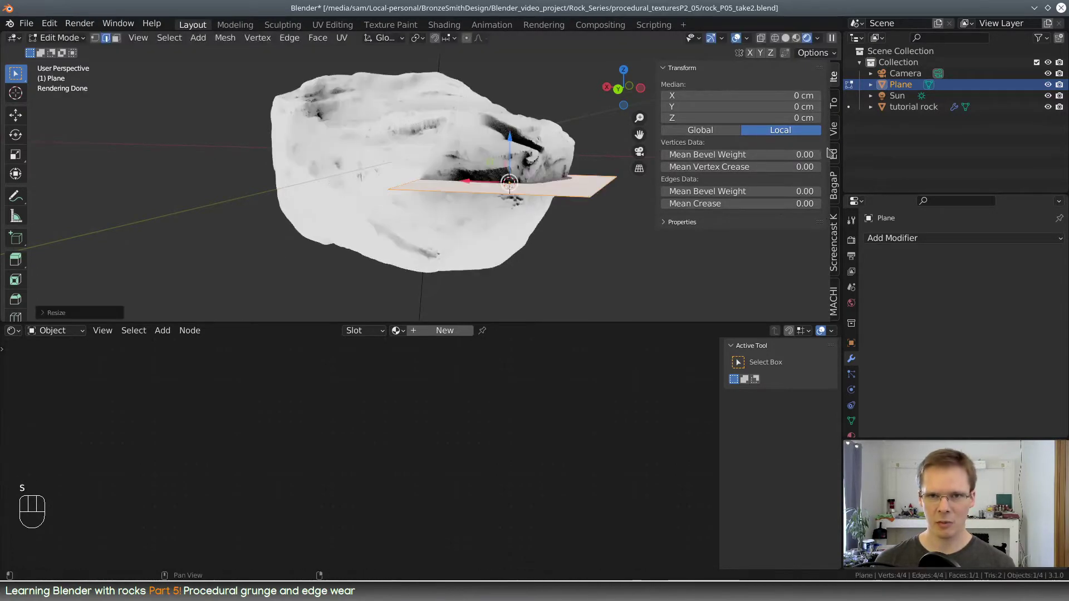
{"action": "key", "text": "s"}
{"action": "left_click", "coordinate": [638, 221]}
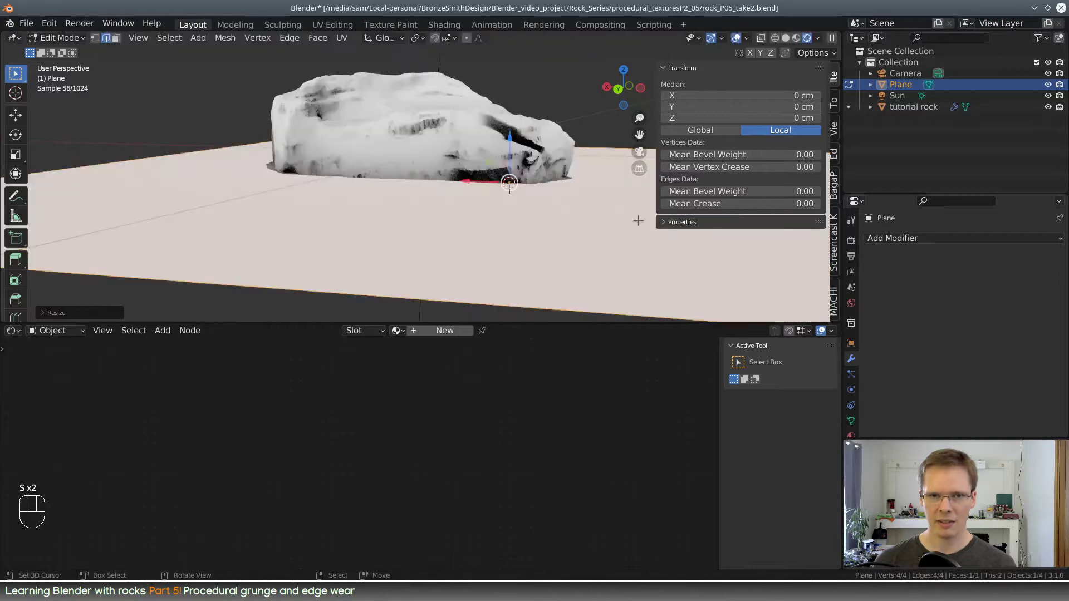
{"action": "key", "text": "Tab"}
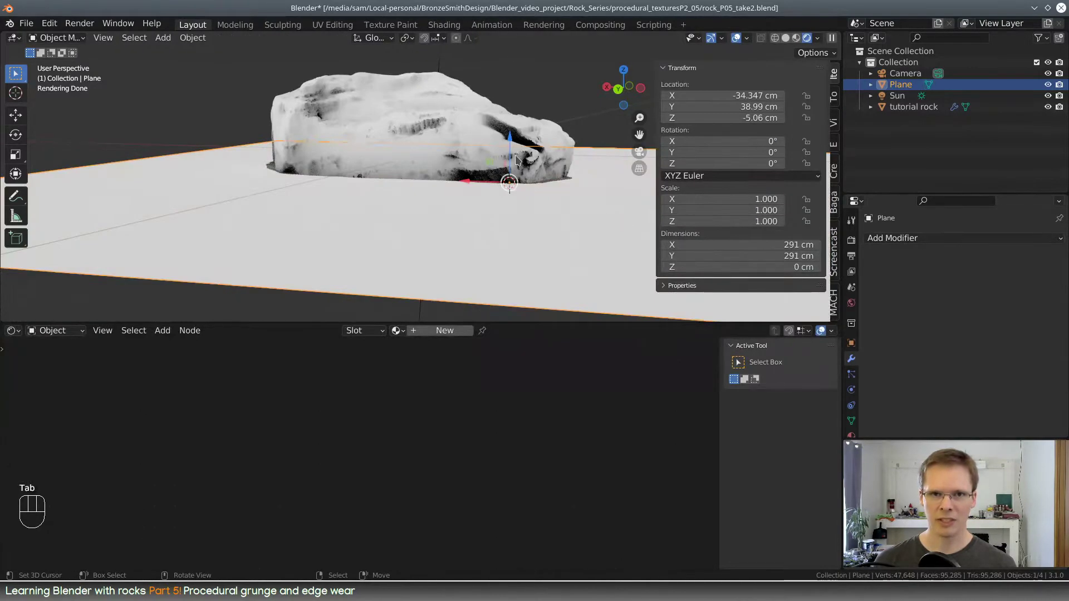
Move the plane under the rock's base to about X 9.62 cm, Y 6.71 cm and Z -25.29 cm
{"action": "left_click_drag", "start_coordinate": [490, 160], "coordinate": [415, 228]}
{"action": "middle_click_drag", "start_coordinate": [414, 228], "coordinate": [551, 195]}
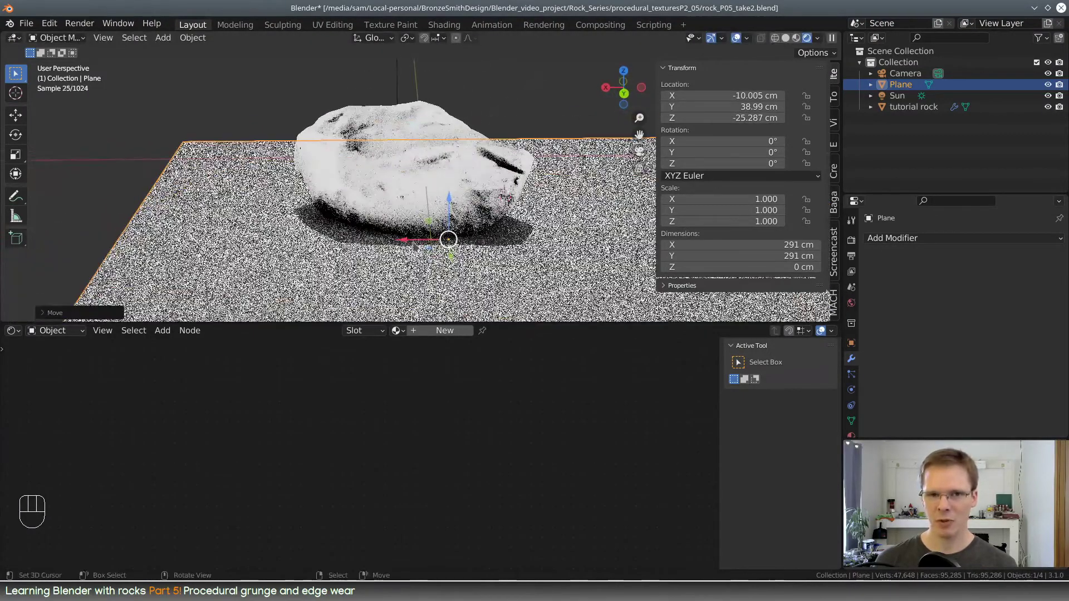
{"action": "left_click_drag", "start_coordinate": [407, 241], "coordinate": [358, 242]}
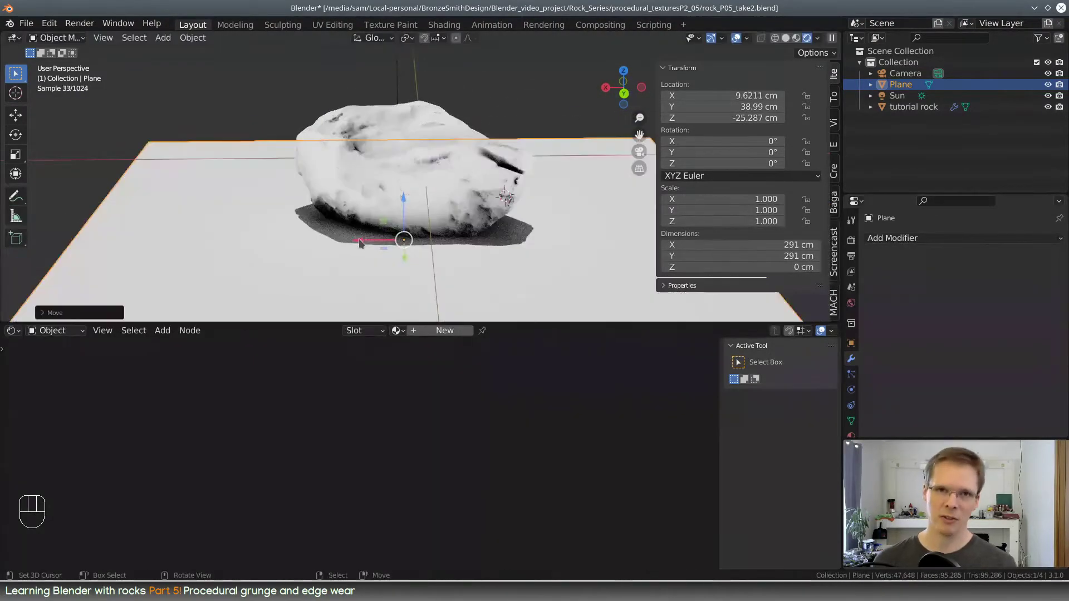
{"action": "middle_click_drag", "start_coordinate": [542, 230], "coordinate": [418, 239]}
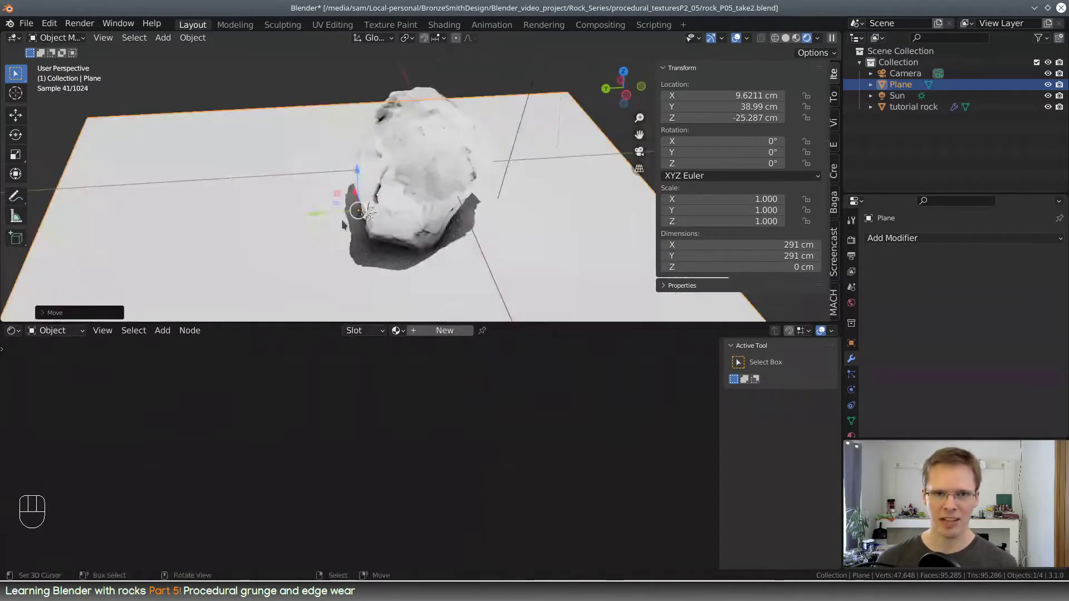
{"action": "left_click_drag", "start_coordinate": [318, 211], "coordinate": [380, 209]}
{"action": "middle_click_drag", "start_coordinate": [367, 207], "coordinate": [509, 205]}
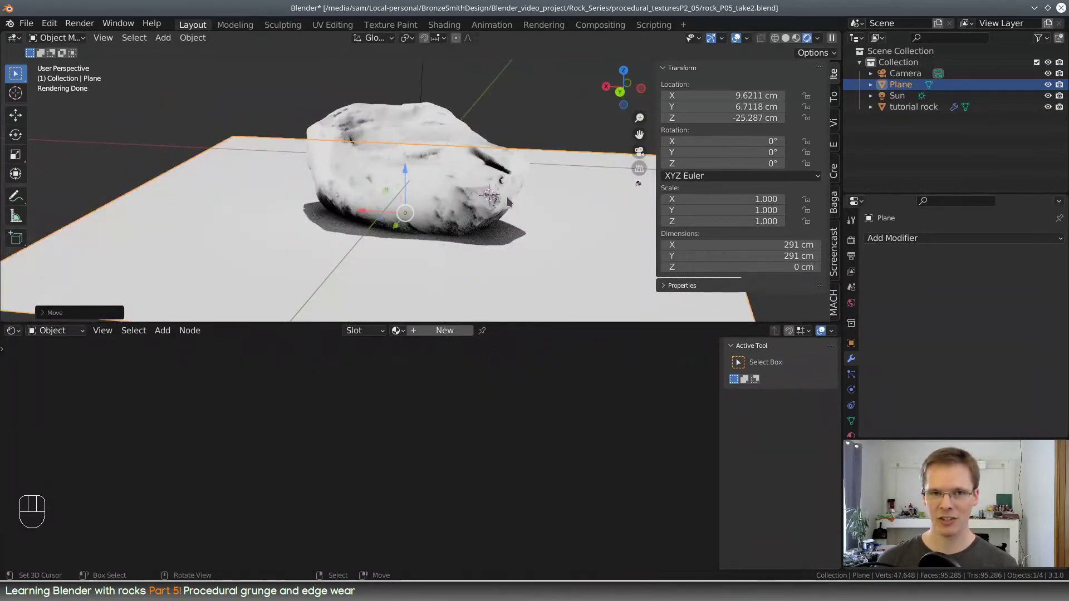
{"action": "left_click", "coordinate": [420, 122]}
{"action": "left_click", "coordinate": [248, 174]}
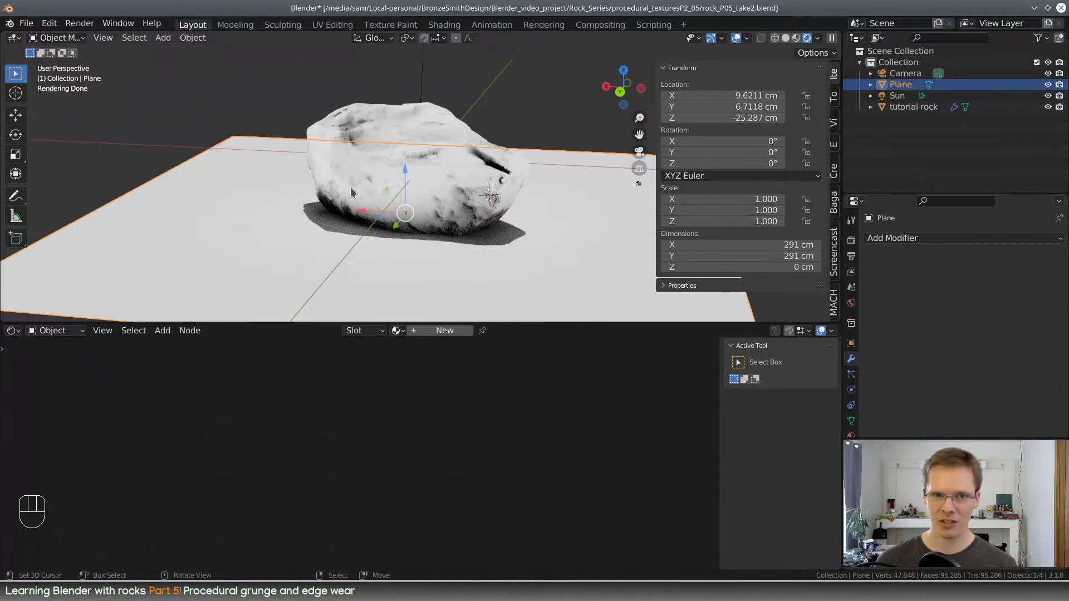
Move the rock to about Z -0.18 cm and raise the plane to about Z -17.25 cm so it cuts through the rock
{"action": "scroll", "coordinate": [436, 189], "scroll_direction": "up", "scroll_amount": 2}
{"action": "left_click", "coordinate": [467, 193]}
{"action": "middle_click_drag", "start_coordinate": [466, 195], "coordinate": [490, 180]}
{"action": "left_click_drag", "start_coordinate": [423, 118], "coordinate": [423, 168]}
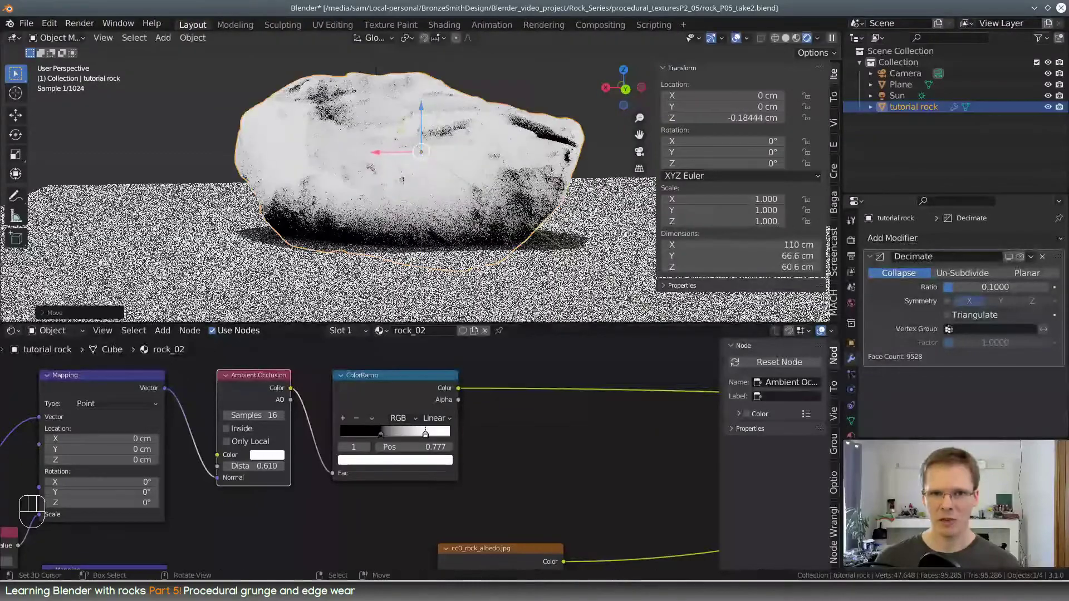
{"action": "left_click", "coordinate": [358, 195]}
{"action": "left_click_drag", "start_coordinate": [397, 210], "coordinate": [406, 180]}
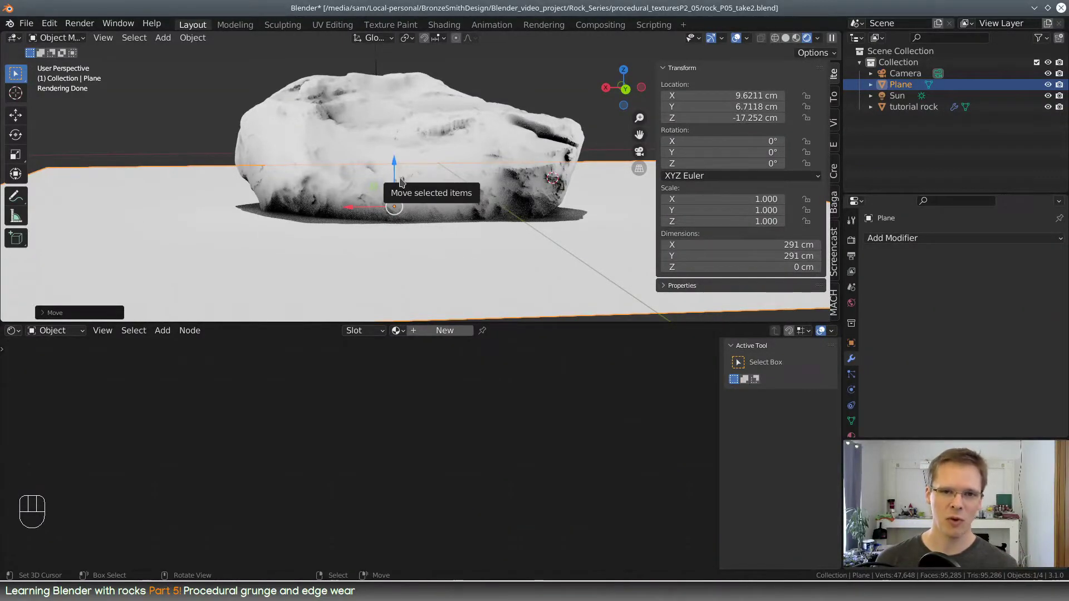
Select the rock and enable Only Local on its Ambient Occlusion node
{"action": "middle_click_drag", "start_coordinate": [471, 222], "coordinate": [443, 221]}
{"action": "right_click", "coordinate": [415, 117]}
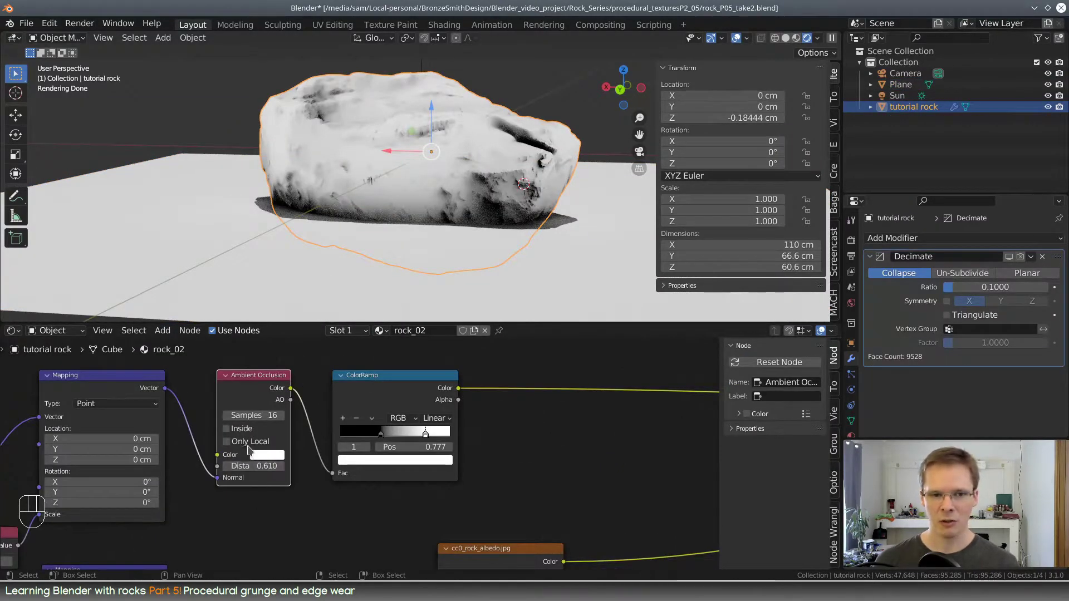
{"action": "left_click", "coordinate": [227, 441]}
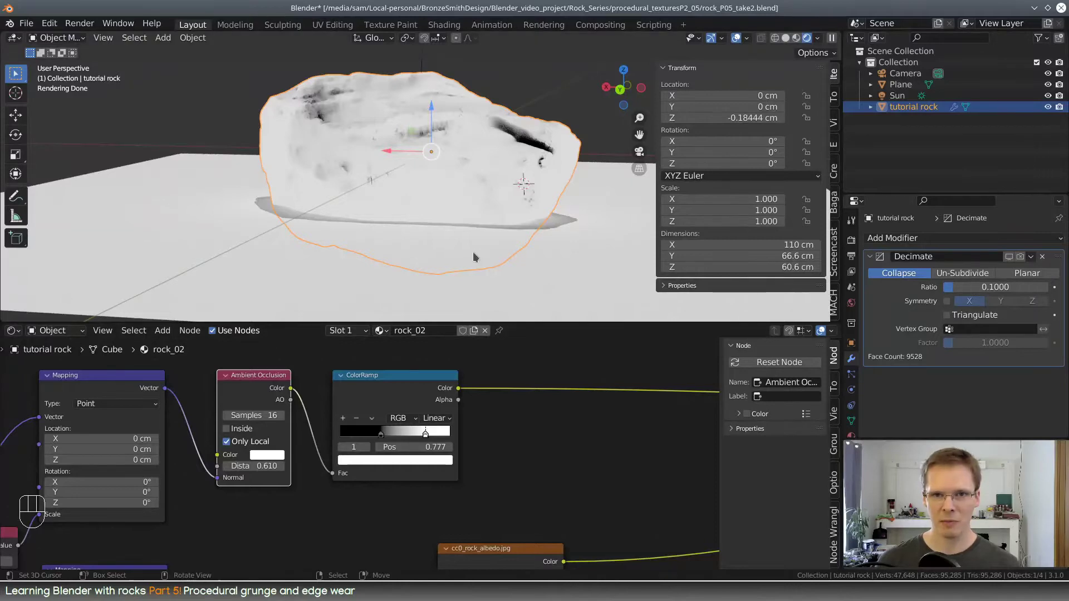
Disable Only Local on the rock's Ambient Occlusion node, check the rock from several sides, and deselect it
{"action": "middle_click_drag", "start_coordinate": [477, 256], "coordinate": [531, 58]}
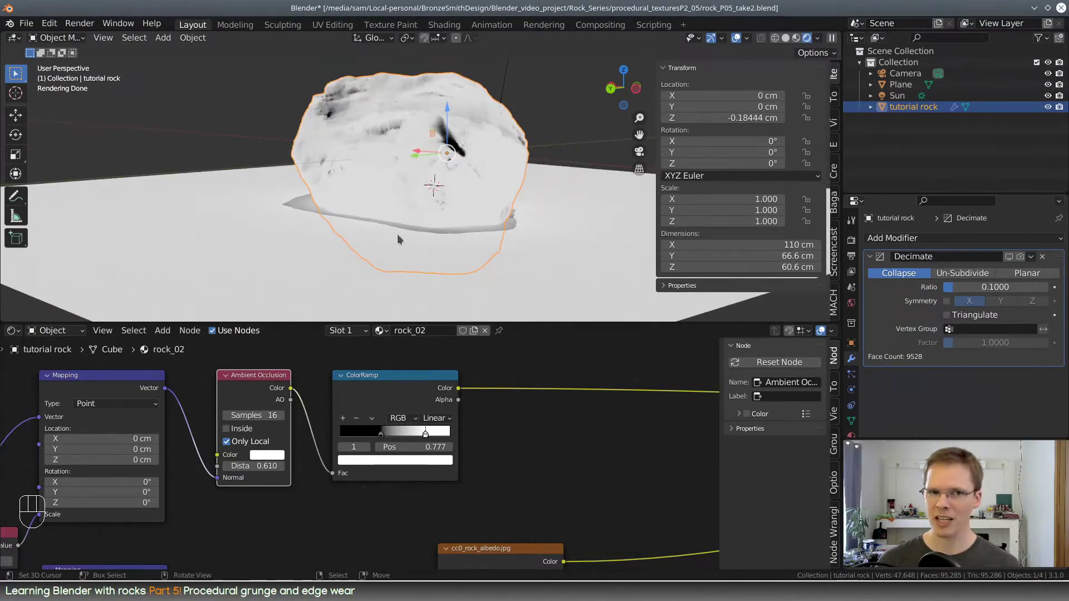
{"action": "middle_click_drag", "start_coordinate": [398, 240], "coordinate": [293, 265]}
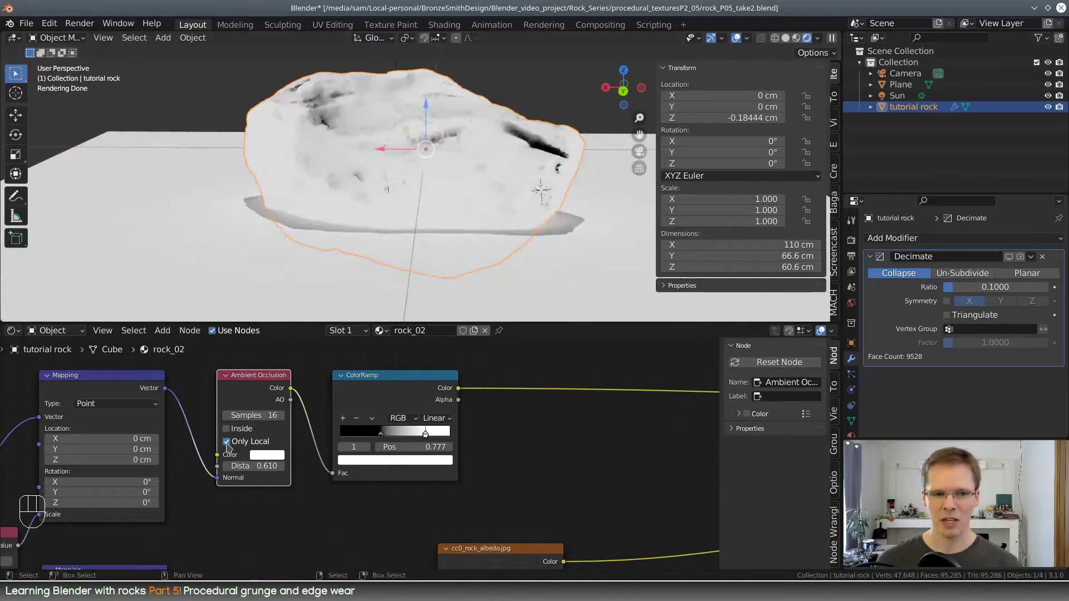
{"action": "left_click", "coordinate": [227, 442]}
{"action": "mouse_move", "coordinate": [423, 239]}
{"action": "middle_mouse_down"}
{"action": "mouse_move", "coordinate": [461, 229]}
{"action": "mouse_move", "coordinate": [434, 236]}
{"action": "middle_mouse_up"}
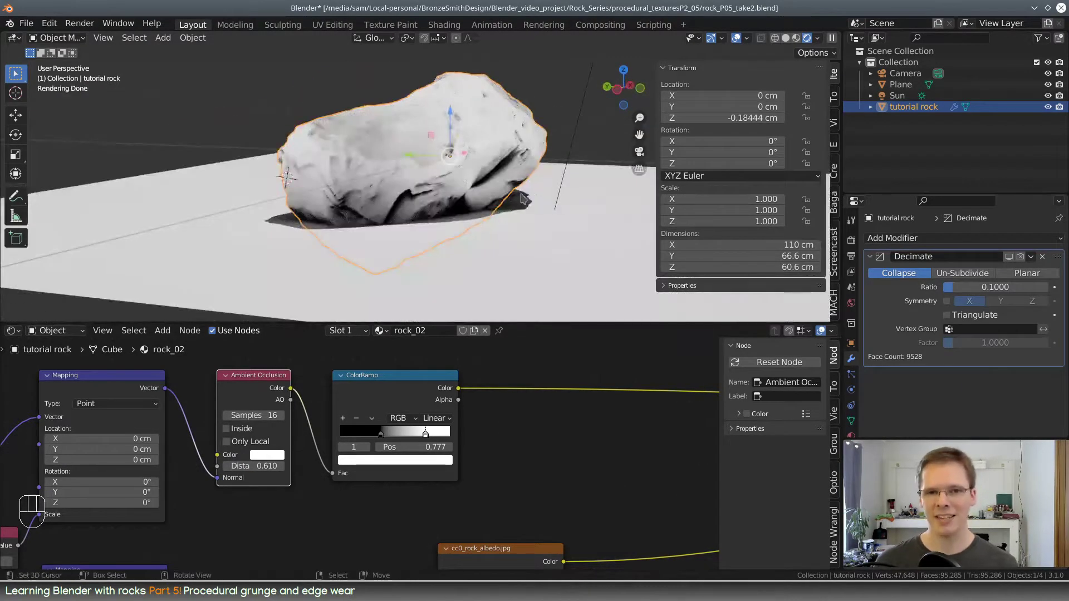
{"action": "middle_click_drag", "start_coordinate": [368, 223], "coordinate": [429, 231]}
{"action": "key", "text": "alt+a"}
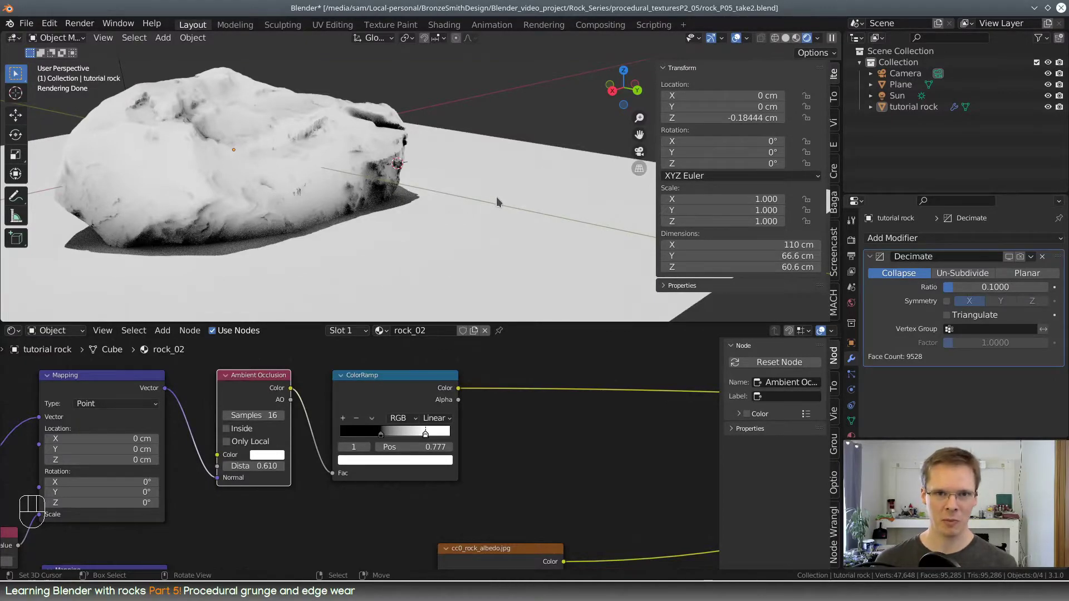
Add a cube and move it onto the plane beside the rock, to about Y 94.65 cm
{"action": "middle_click_drag", "start_coordinate": [532, 242], "coordinate": [434, 177]}
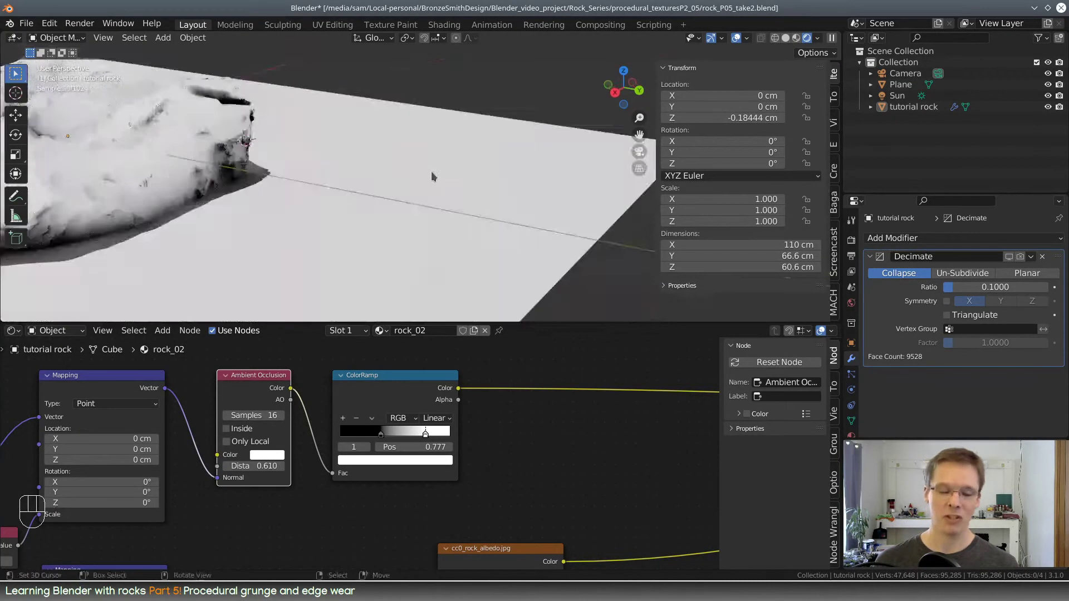
{"action": "scroll", "coordinate": [466, 192], "scroll_direction": "down", "scroll_amount": 5}
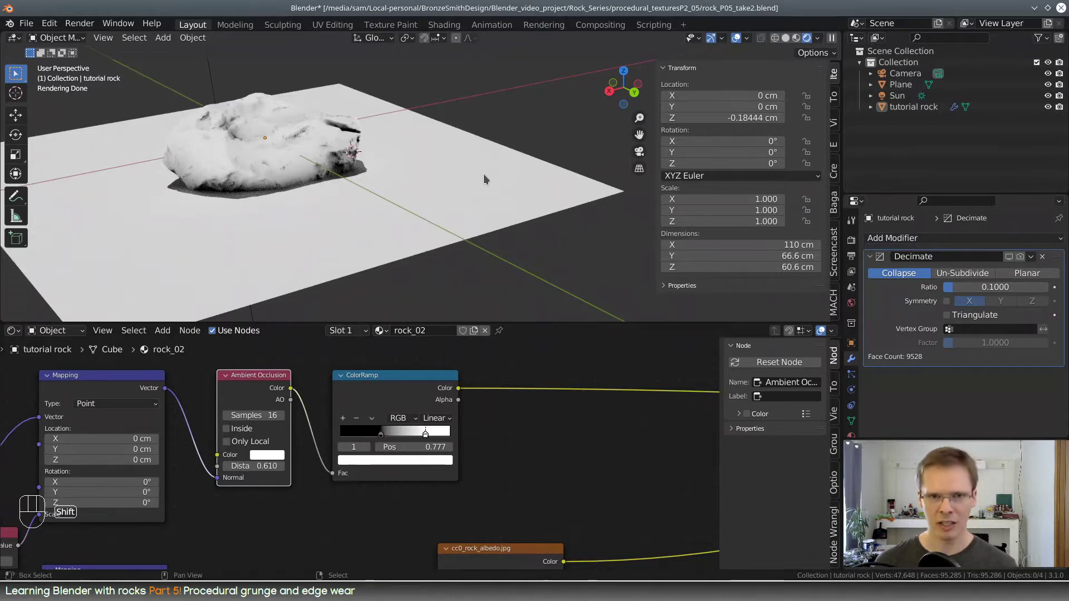
{"action": "key", "text": "shift+a"}
{"action": "key", "text": "space"}
{"action": "mouse_move", "coordinate": [434, 169]}
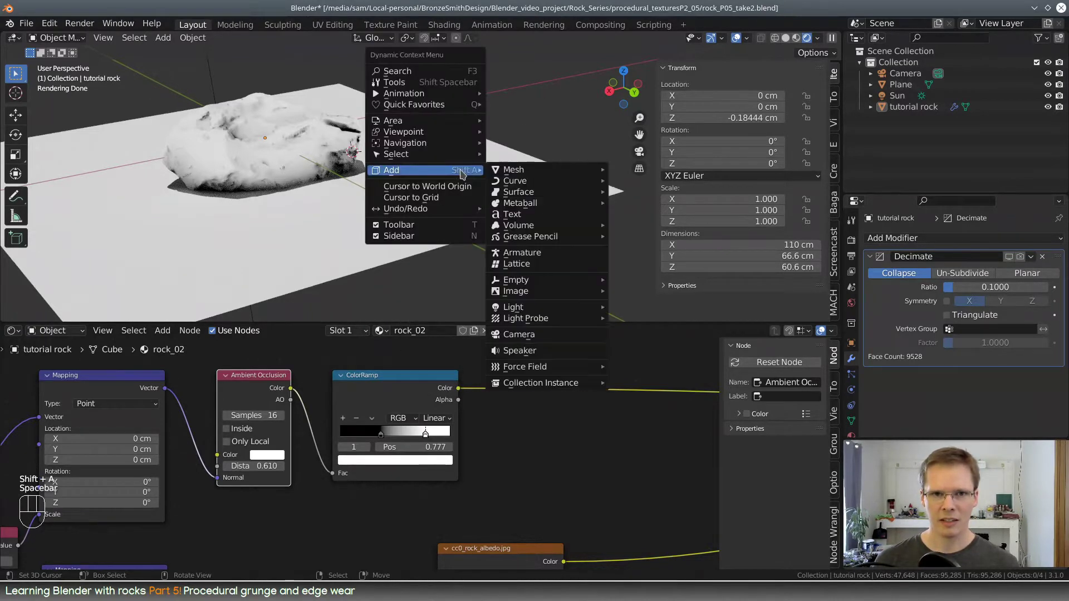
{"action": "mouse_move", "coordinate": [579, 170]}
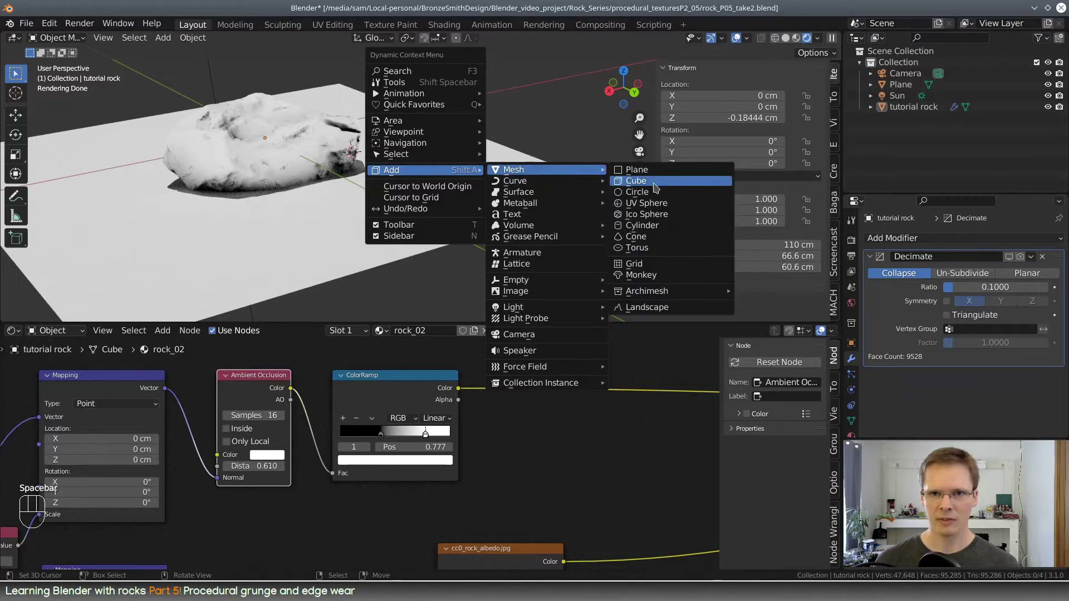
{"action": "left_click", "coordinate": [662, 180]}
{"action": "key", "text": "g"}
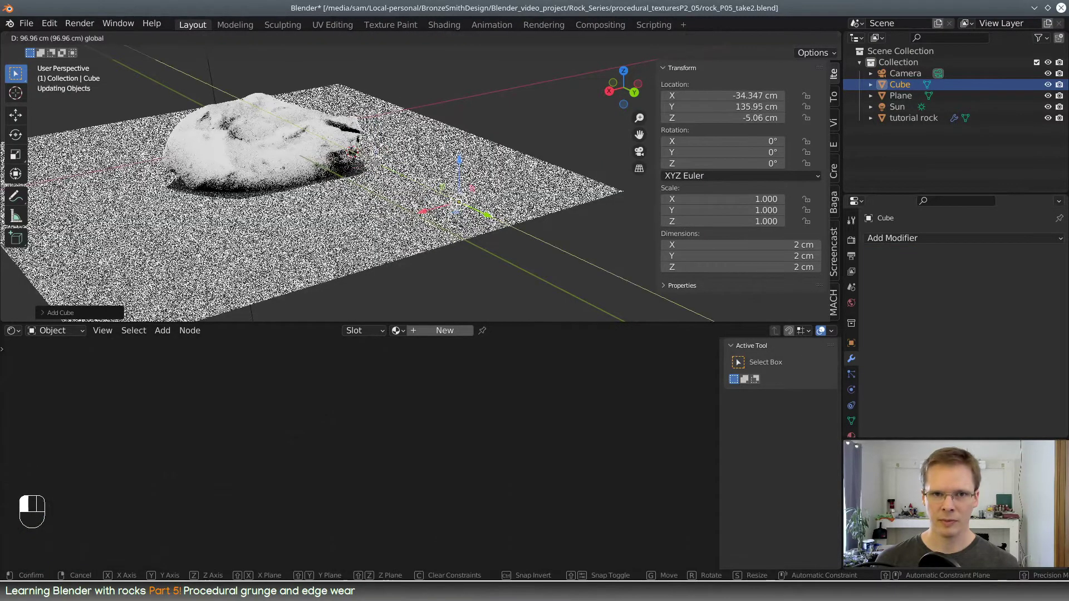
{"action": "left_click", "coordinate": [436, 195]}
Scale the cube up to about 34.5 cm per side and apply its scale
{"action": "key", "text": "s"}
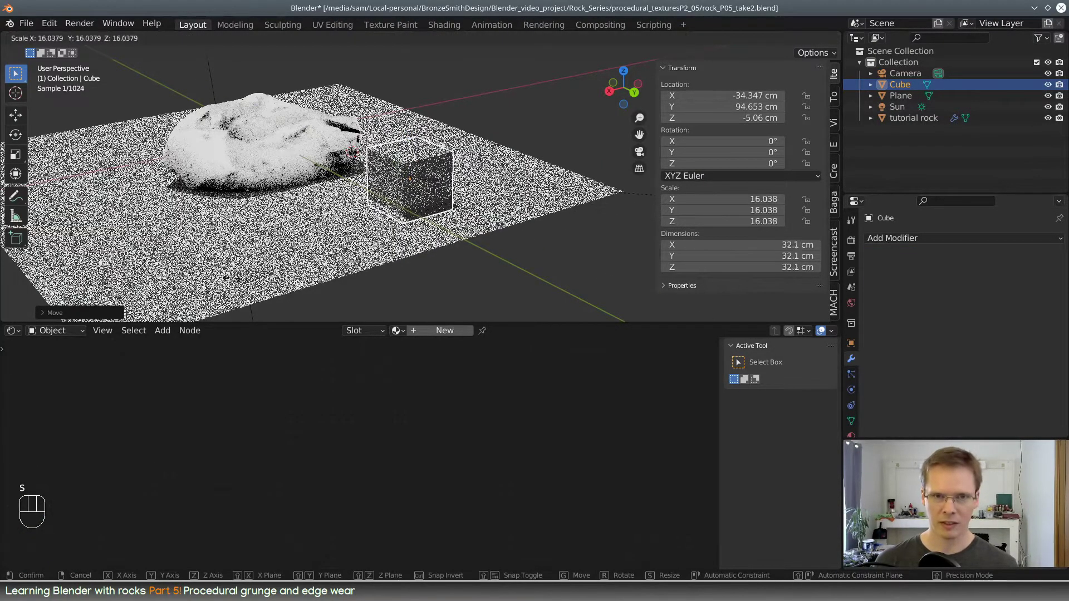
{"action": "left_click", "coordinate": [474, 153]}
{"action": "key", "text": "space"}
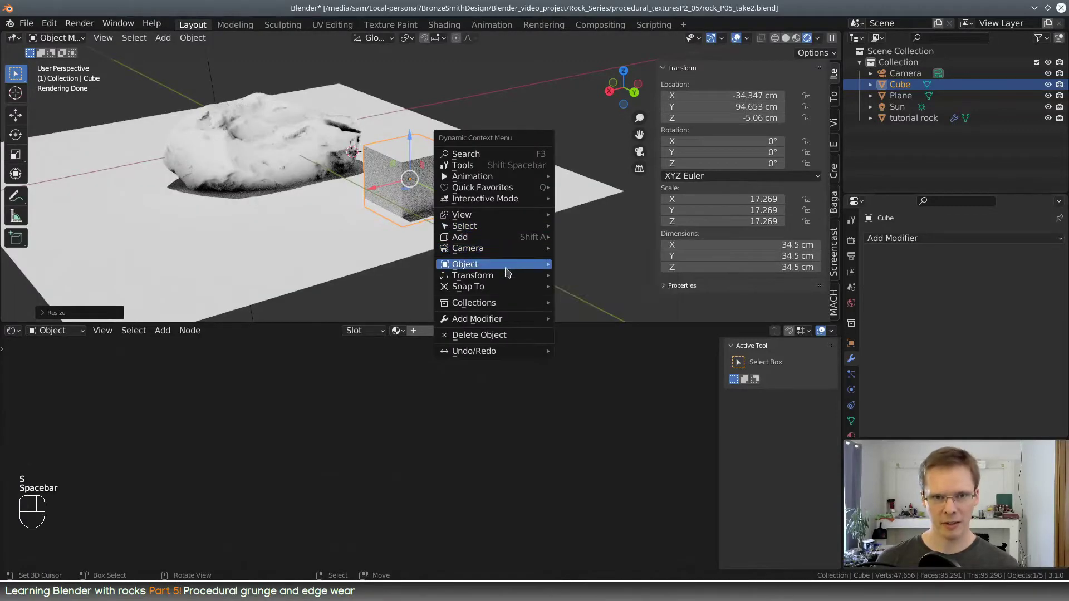
{"action": "mouse_move", "coordinate": [497, 230]}
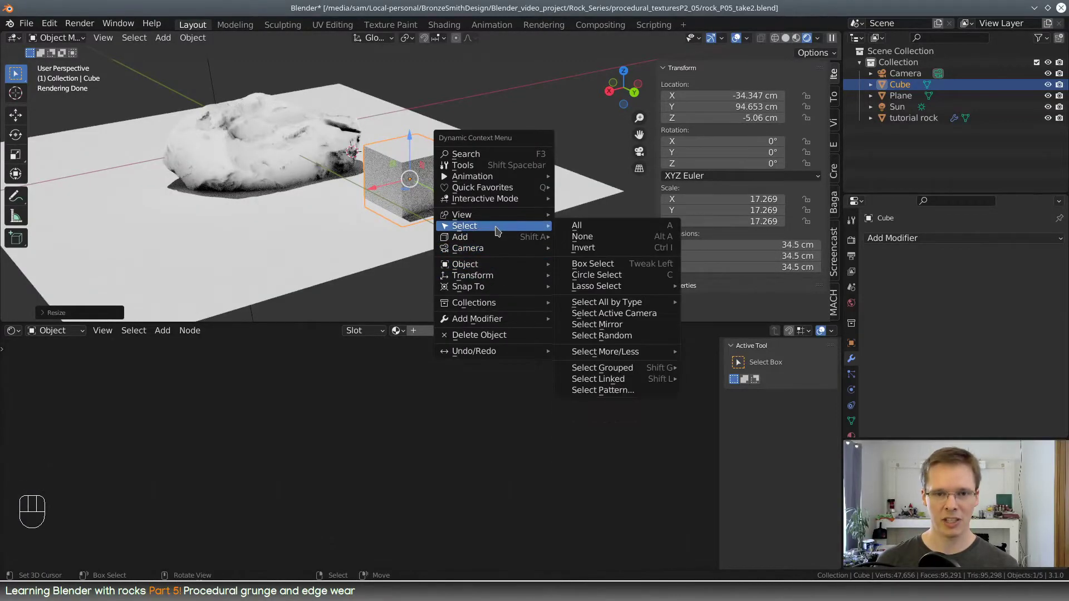
{"action": "mouse_move", "coordinate": [501, 283]}
{"action": "mouse_move", "coordinate": [606, 326]}
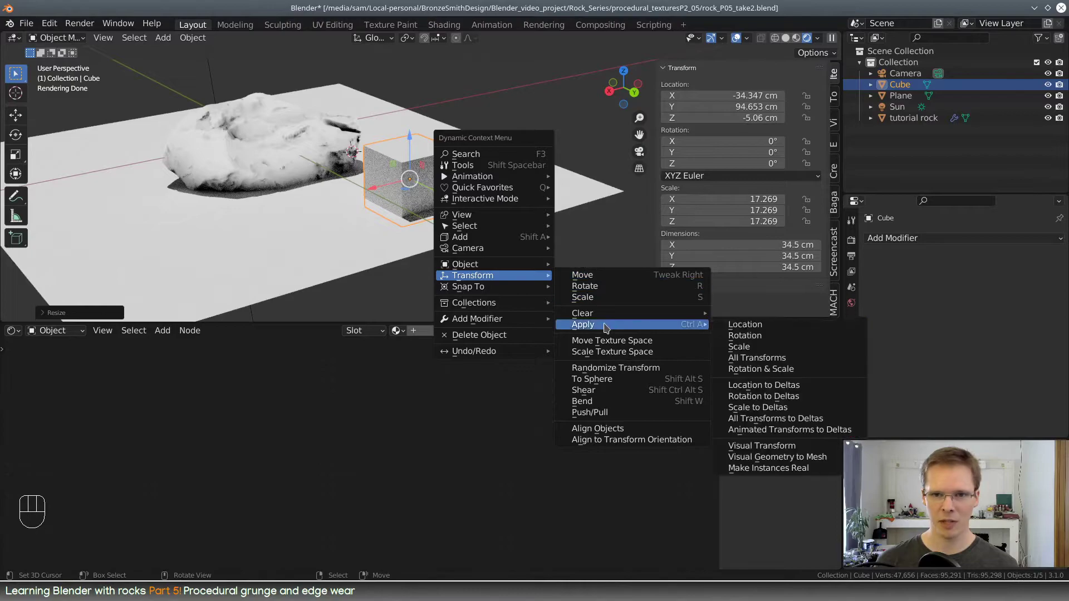
{"action": "left_click", "coordinate": [793, 352]}
Examine the cube's sharp edges and its contact with the plane from several angles
{"action": "scroll", "coordinate": [494, 224], "scroll_direction": "up", "scroll_amount": 5}
{"action": "middle_click_drag", "start_coordinate": [462, 228], "coordinate": [484, 241]}
{"action": "scroll", "coordinate": [494, 225], "scroll_direction": "down", "scroll_amount": 3}
{"action": "scroll", "coordinate": [462, 217], "scroll_direction": "up", "scroll_amount": 1}
{"action": "key", "text": "alt+a"}
{"action": "middle_click_drag", "start_coordinate": [461, 188], "coordinate": [554, 270]}
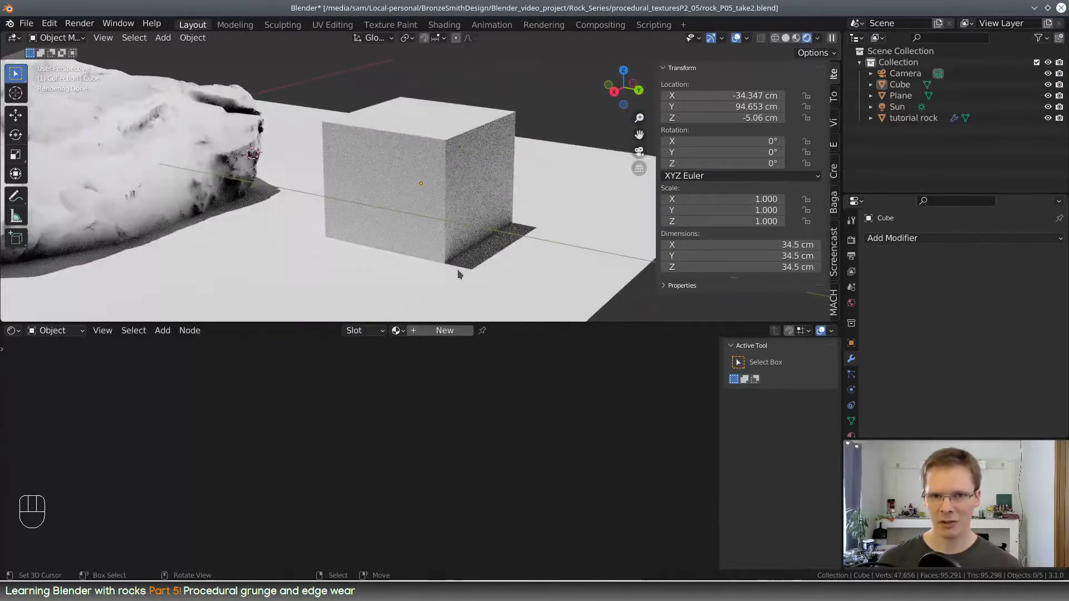
{"action": "middle_click_drag", "start_coordinate": [565, 239], "coordinate": [523, 232]}
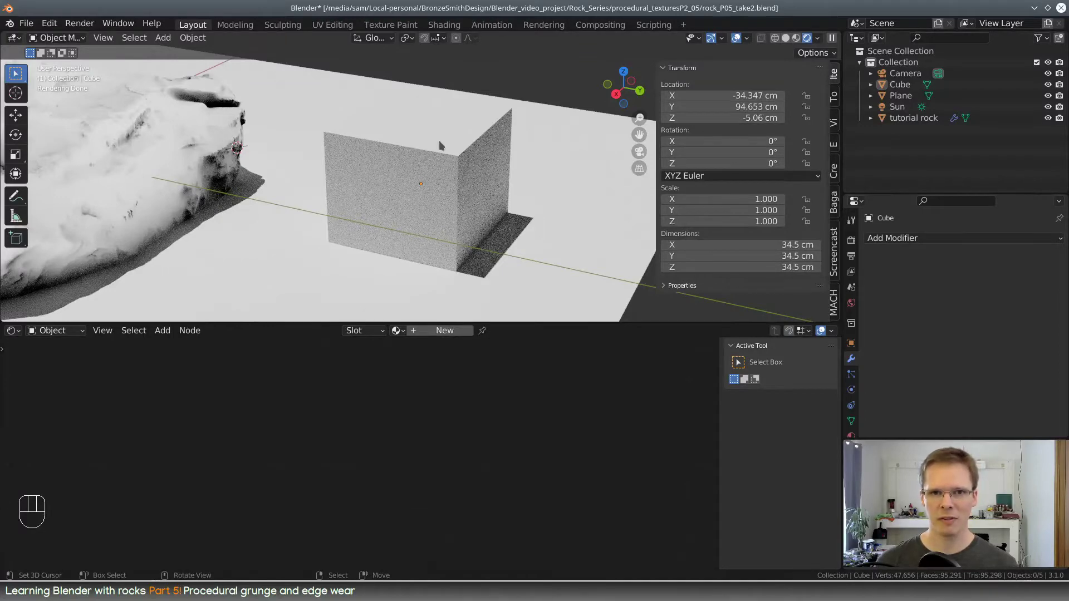
{"action": "middle_click_drag", "start_coordinate": [418, 274], "coordinate": [439, 190]}
Bevel all of the cube's edges in Edit Mode with 3 segments, about 0.57 cm wide, and return to Object Mode
{"action": "left_click", "coordinate": [441, 187]}
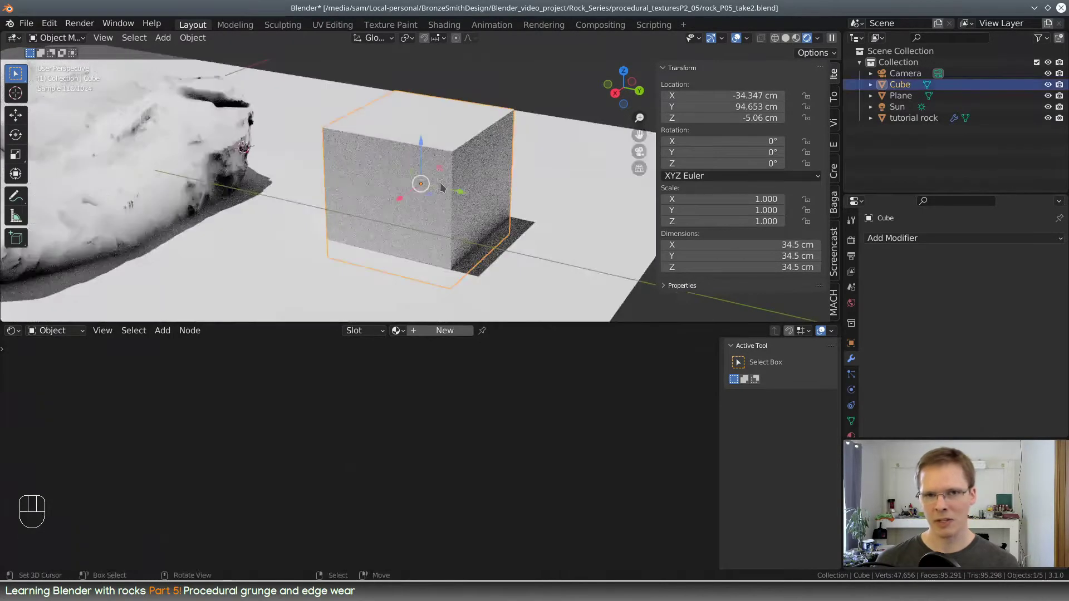
{"action": "key", "text": "Tab"}
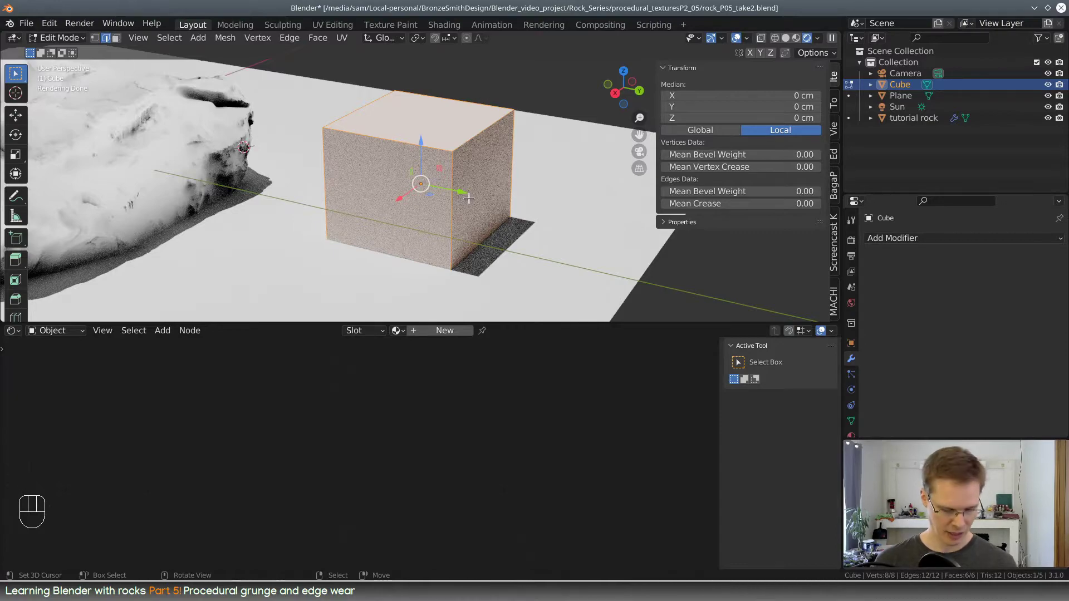
{"action": "key", "text": "ctrl+b"}
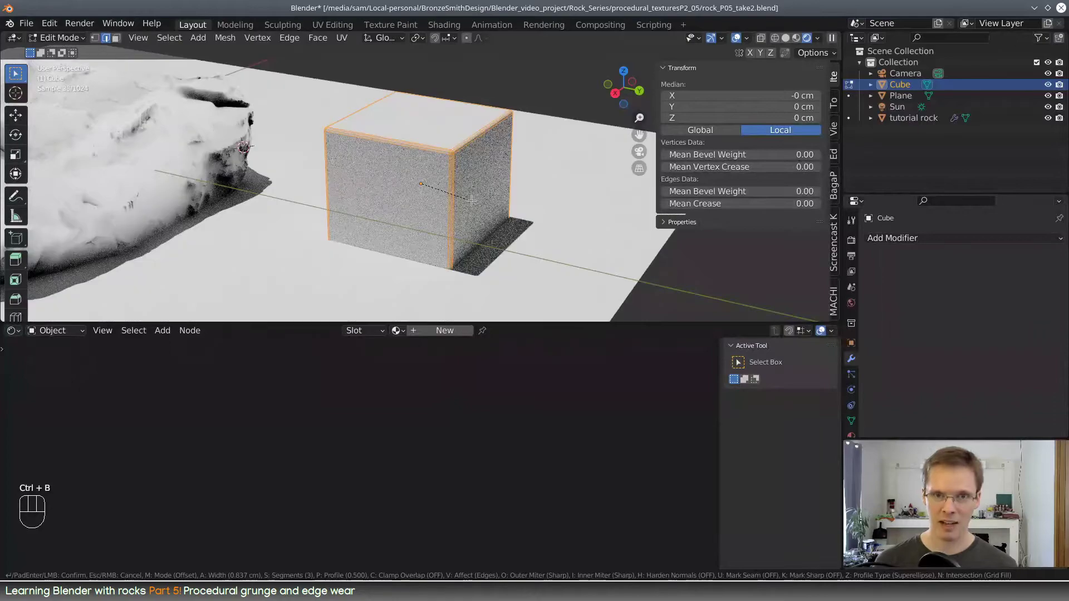
{"action": "scroll", "coordinate": [472, 200], "scroll_direction": "up", "scroll_amount": 2}
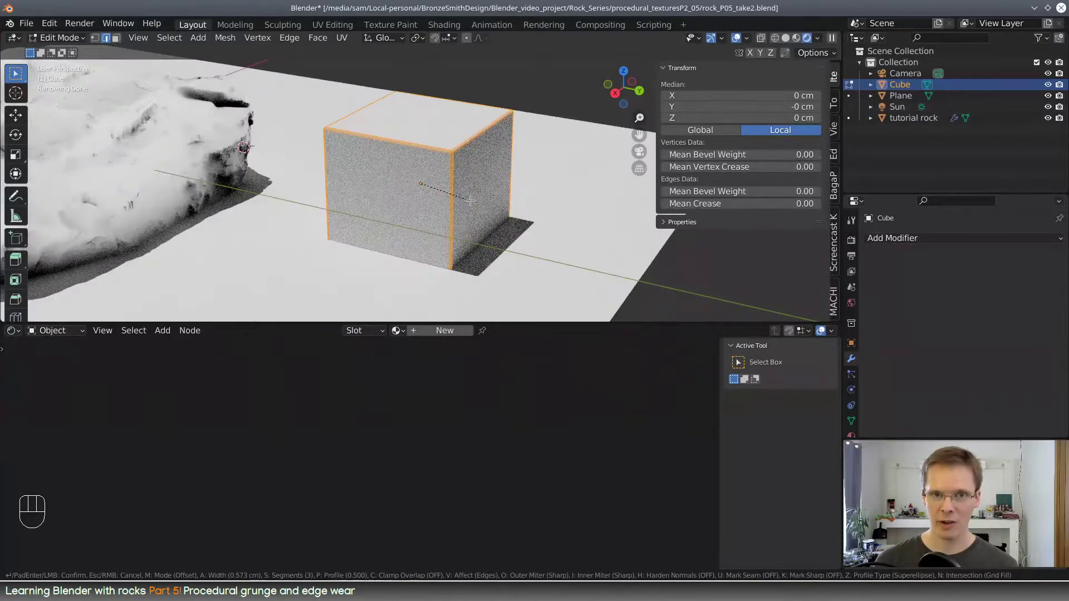
{"action": "left_click", "coordinate": [505, 210]}
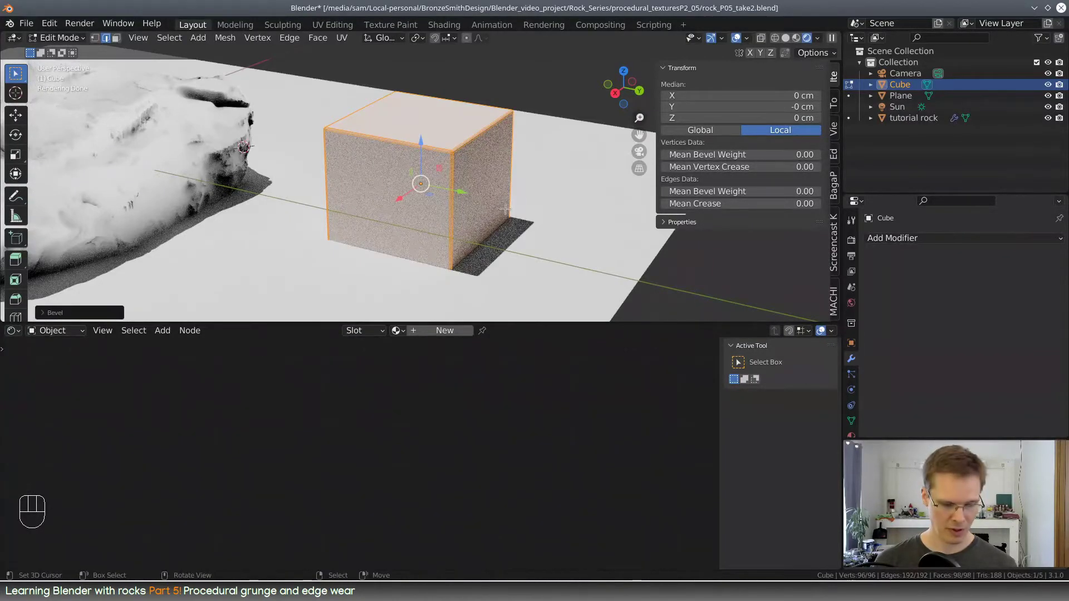
{"action": "key", "text": "Tab"}
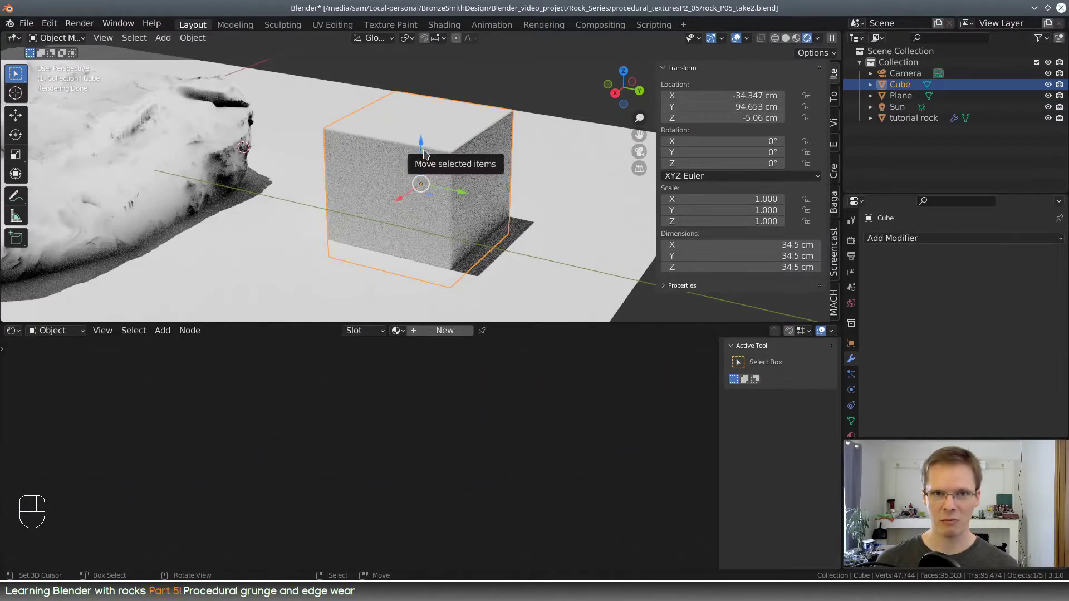
Raise the bevelled cube to about Z -0.14 cm so its base rests on the plane, and deselect it
{"action": "middle_click_drag", "start_coordinate": [456, 158], "coordinate": [542, 166]}
{"action": "scroll", "coordinate": [491, 169], "scroll_direction": "up", "scroll_amount": 2}
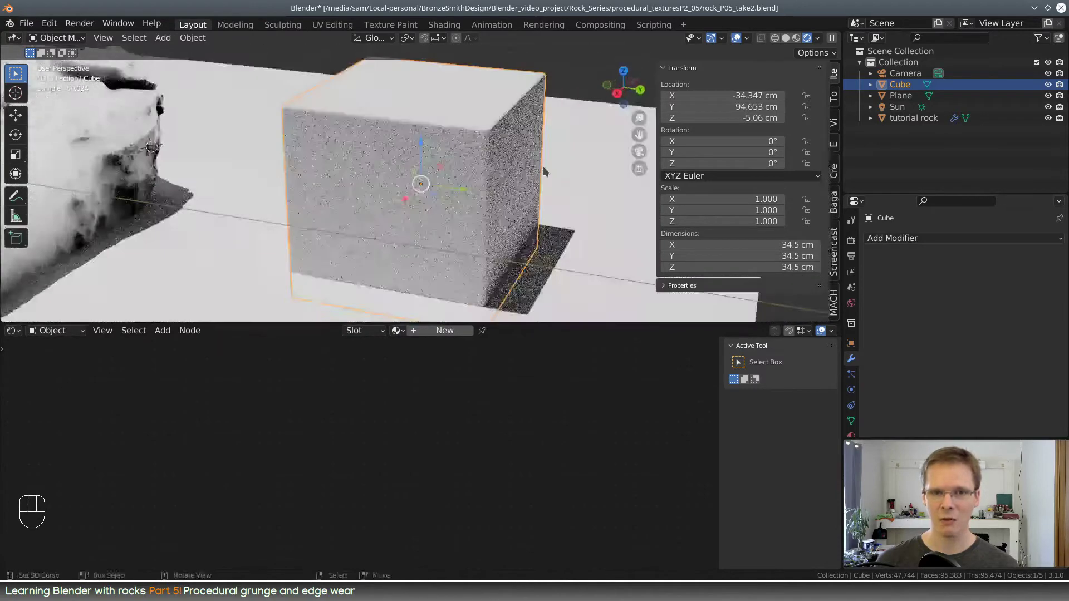
{"action": "middle_click_drag", "start_coordinate": [514, 216], "coordinate": [445, 172]}
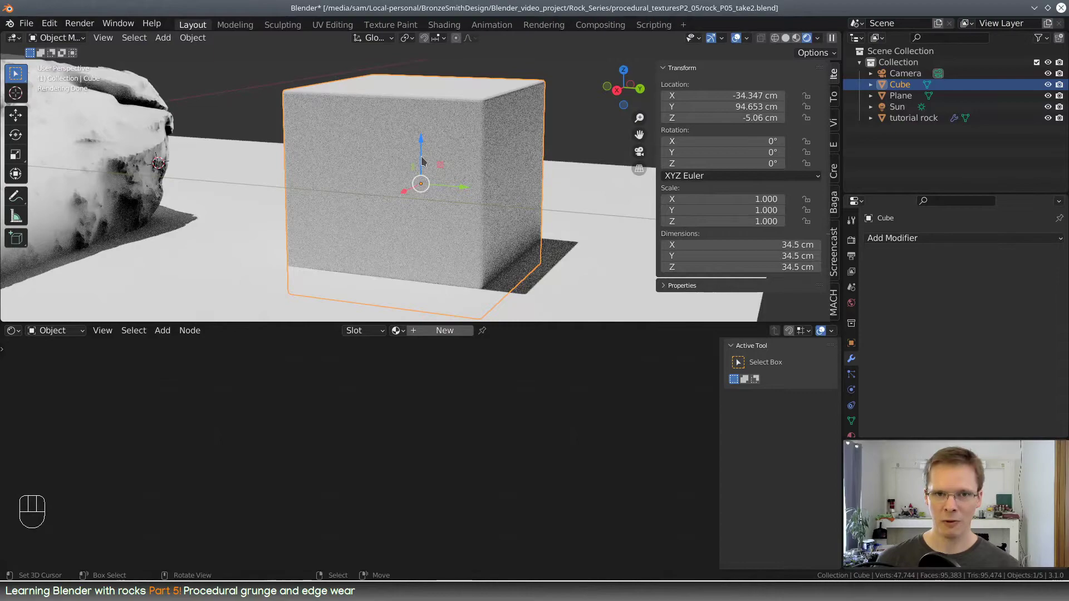
{"action": "left_click_drag", "start_coordinate": [421, 161], "coordinate": [418, 131]}
{"action": "key", "text": "alt+a"}
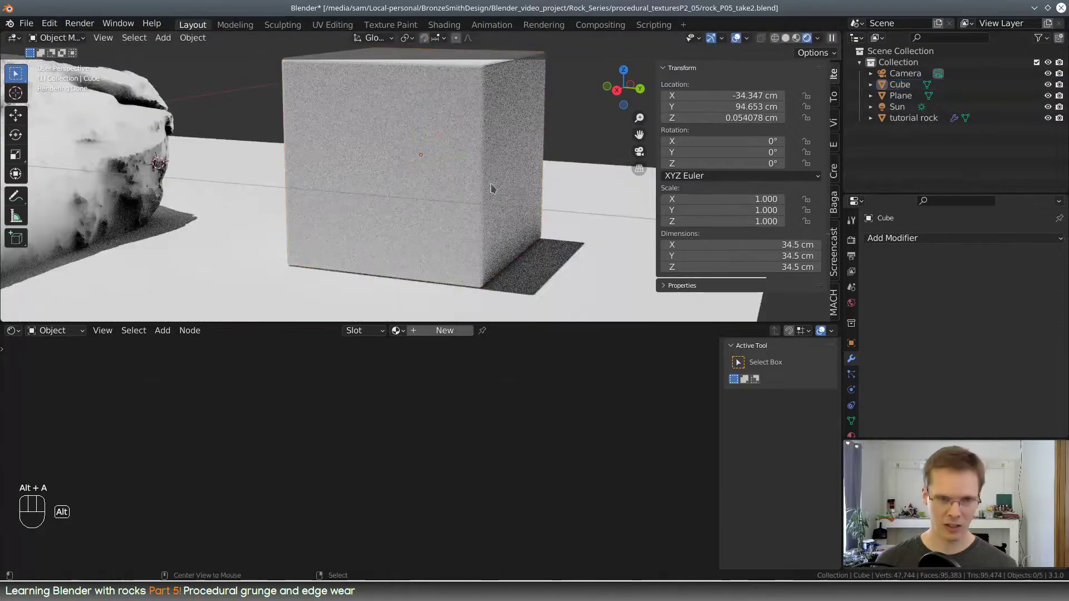
{"action": "left_click", "coordinate": [443, 153]}
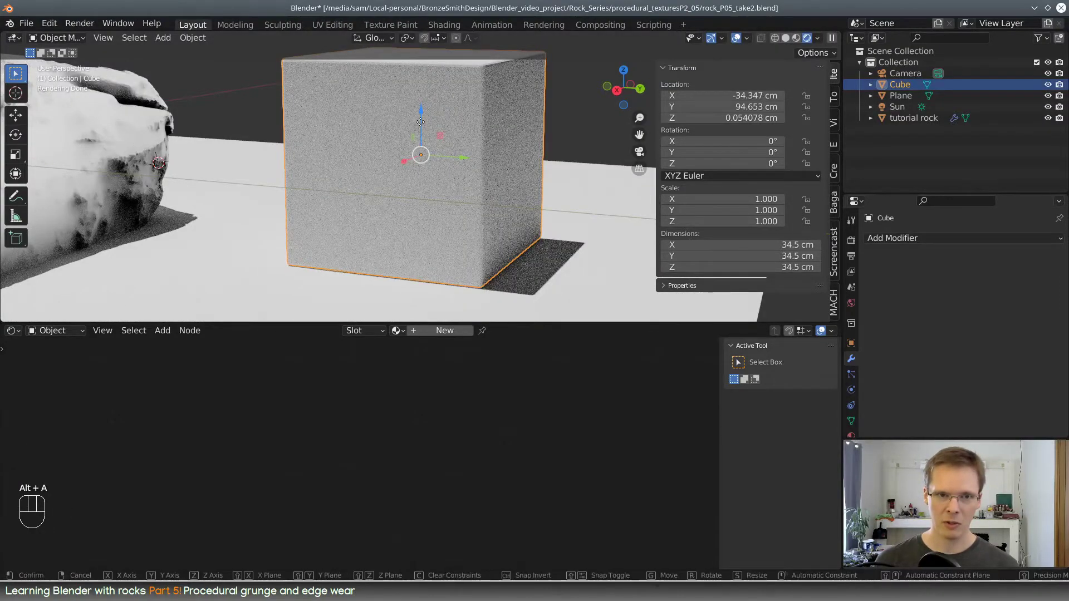
{"action": "left_click_drag", "start_coordinate": [421, 128], "coordinate": [421, 130]}
{"action": "key", "text": "Tab"}
{"action": "key", "text": "alt+a"}
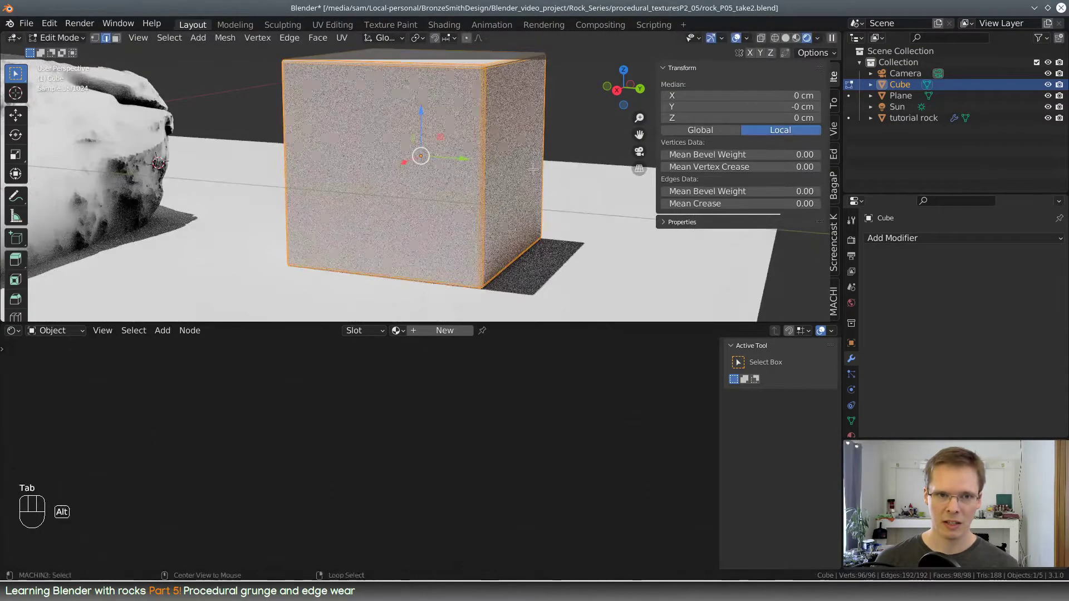
{"action": "key", "text": "Tab"}
{"action": "key", "text": "alt+a"}
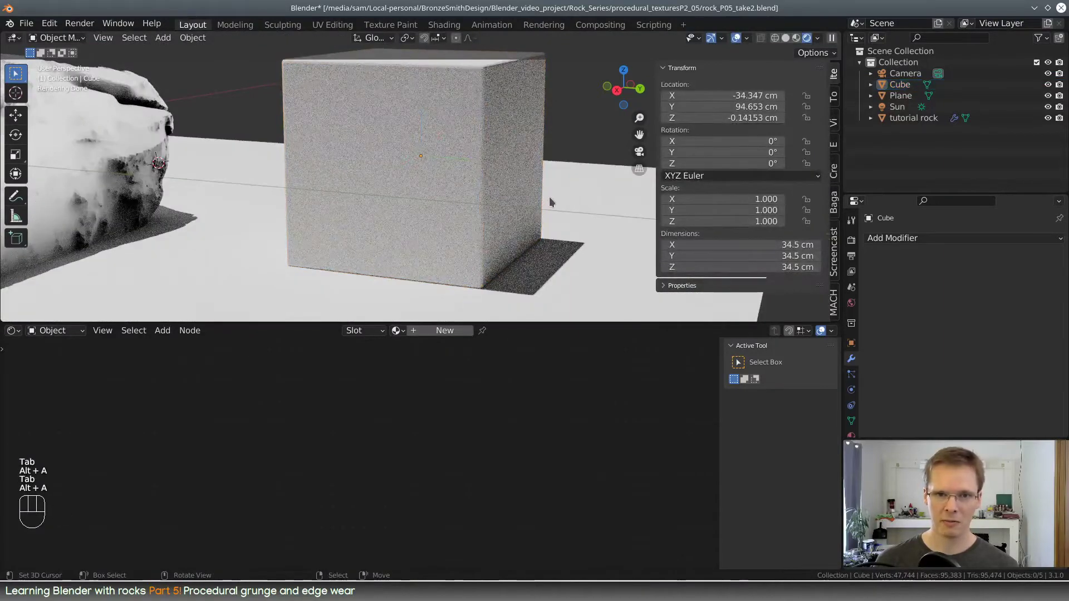
Delete the test cube from the scene
{"action": "middle_click_drag", "start_coordinate": [549, 196], "coordinate": [559, 203]}
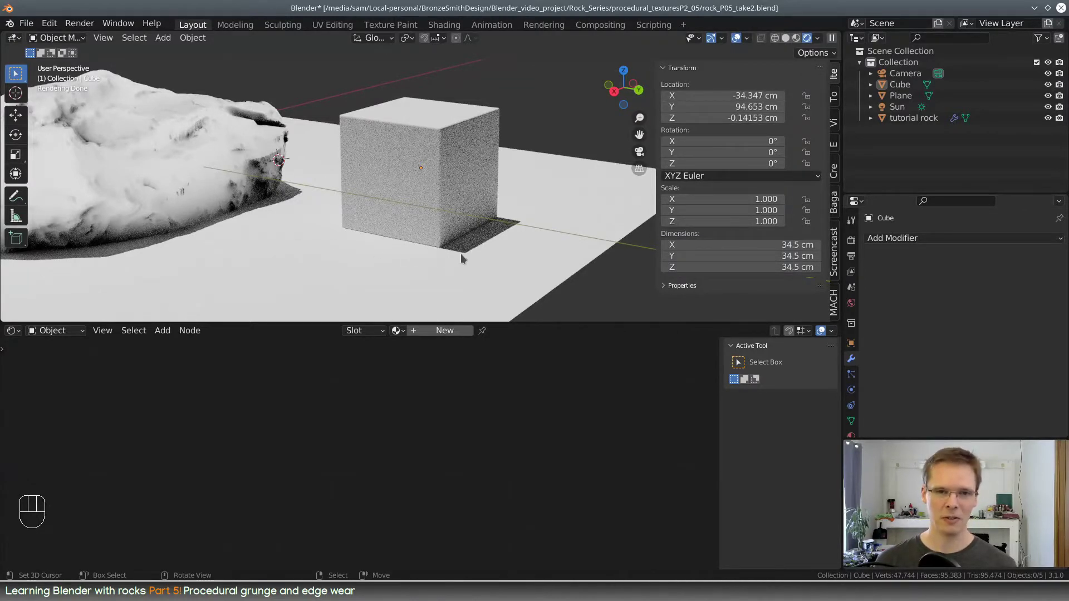
{"action": "middle_click_drag", "start_coordinate": [443, 249], "coordinate": [440, 173]}
{"action": "left_click", "coordinate": [428, 162]}
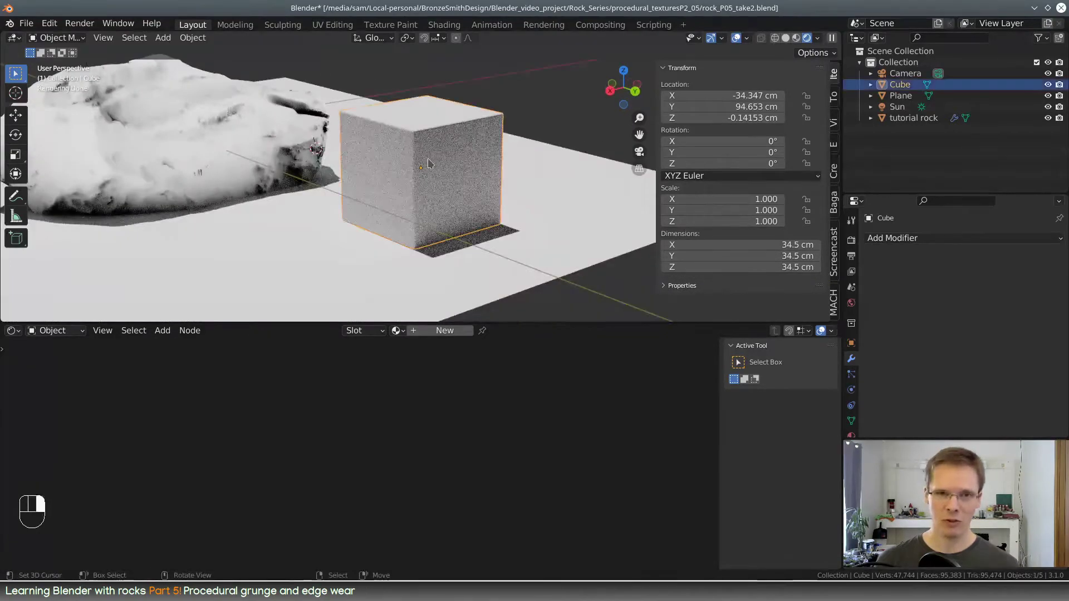
{"action": "key", "text": "x"}
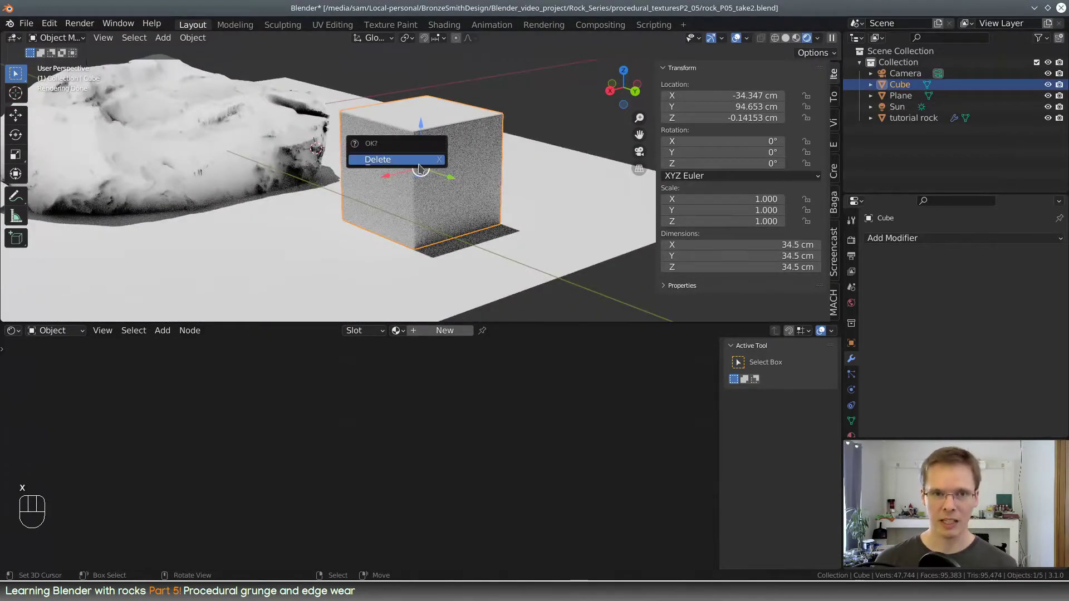
{"action": "left_click", "coordinate": [398, 166]}
Select the rock and examine the ambient occlusion where its base meets the plane
{"action": "middle_click_drag", "start_coordinate": [321, 224], "coordinate": [477, 232], "text": "shift"}
{"action": "scroll", "coordinate": [462, 178], "scroll_direction": "up", "scroll_amount": 5}
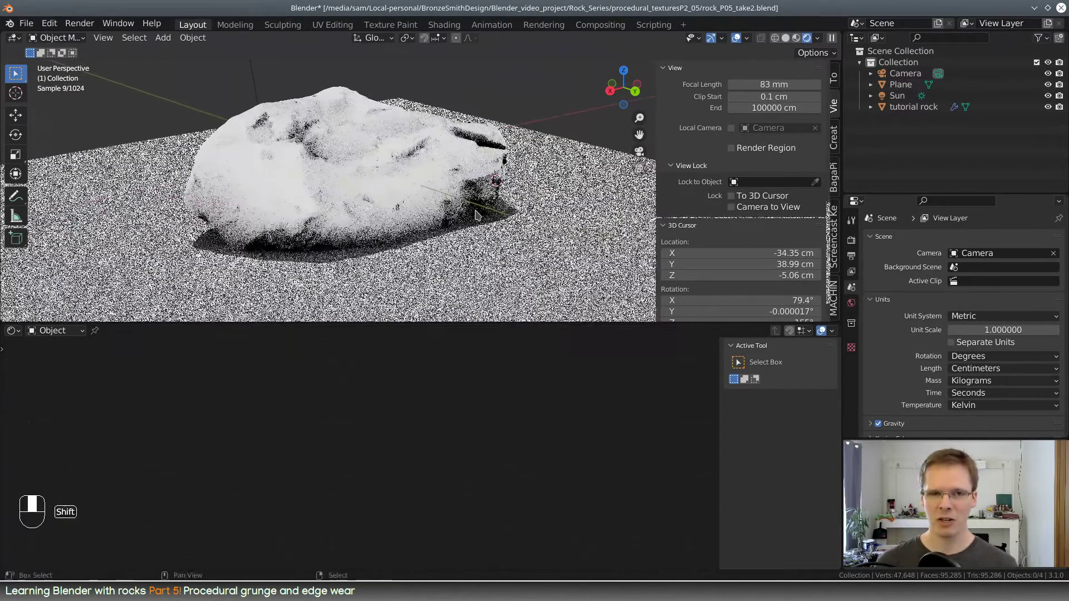
{"action": "left_click", "coordinate": [467, 162]}
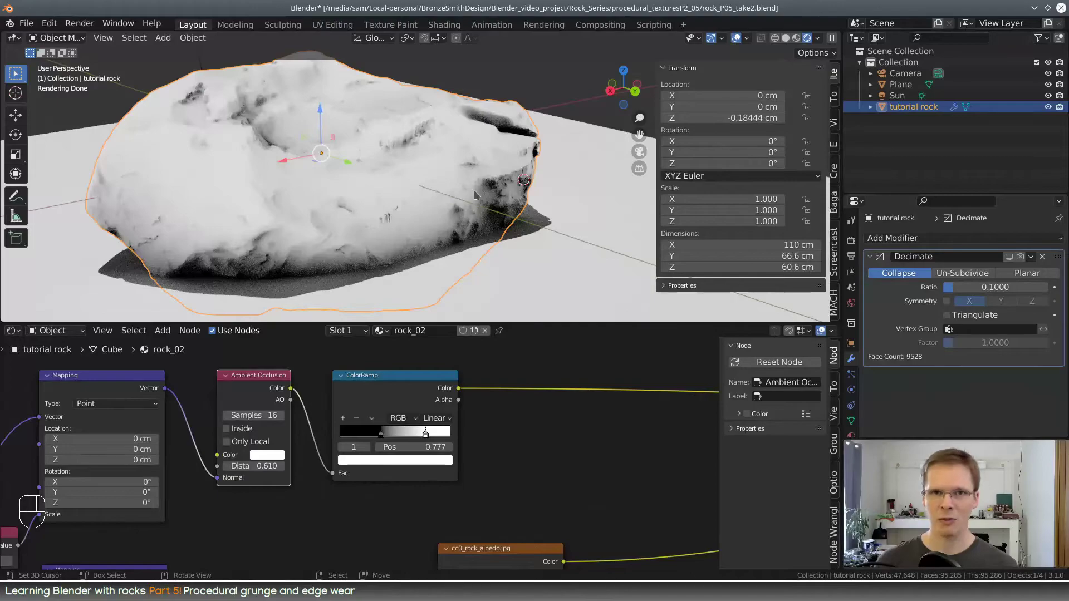
{"action": "scroll", "coordinate": [535, 250], "scroll_direction": "down", "scroll_amount": 6}
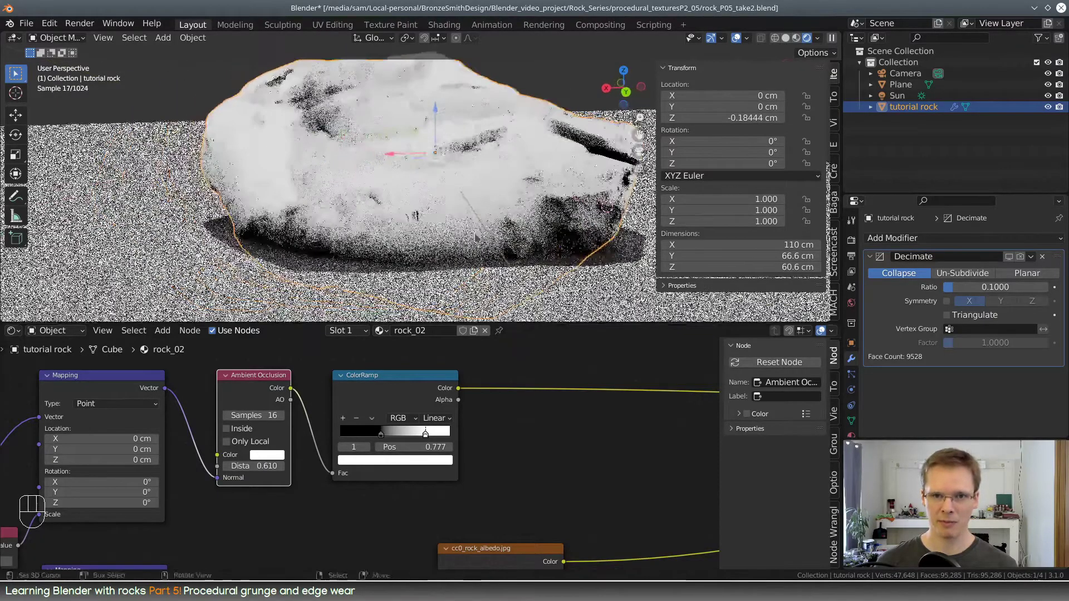
{"action": "scroll", "coordinate": [453, 223], "scroll_direction": "up", "scroll_amount": 5}
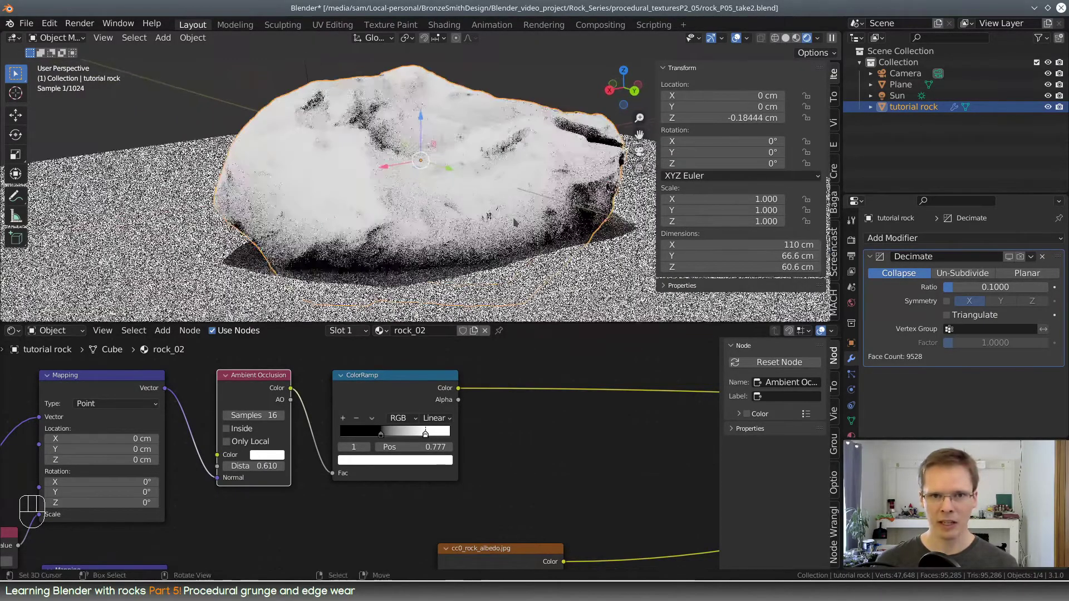
{"action": "scroll", "coordinate": [453, 212], "scroll_direction": "up", "scroll_amount": 2}
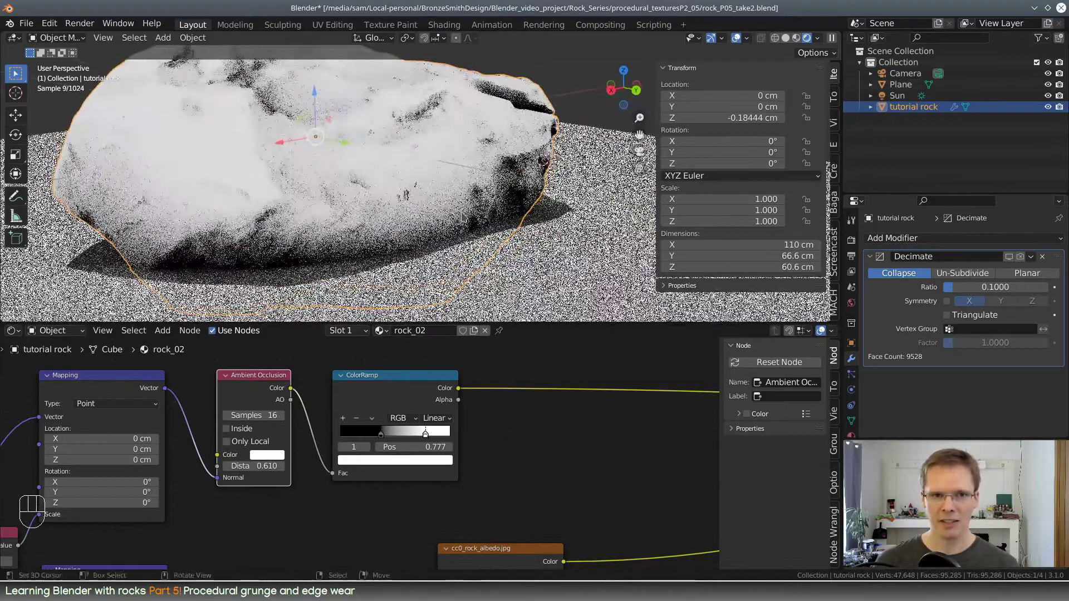
Examine the ambient occlusion mask on the rock from several sides
{"action": "middle_click_drag", "start_coordinate": [421, 232], "coordinate": [245, 163]}
{"action": "middle_click_drag", "start_coordinate": [545, 211], "coordinate": [483, 178]}
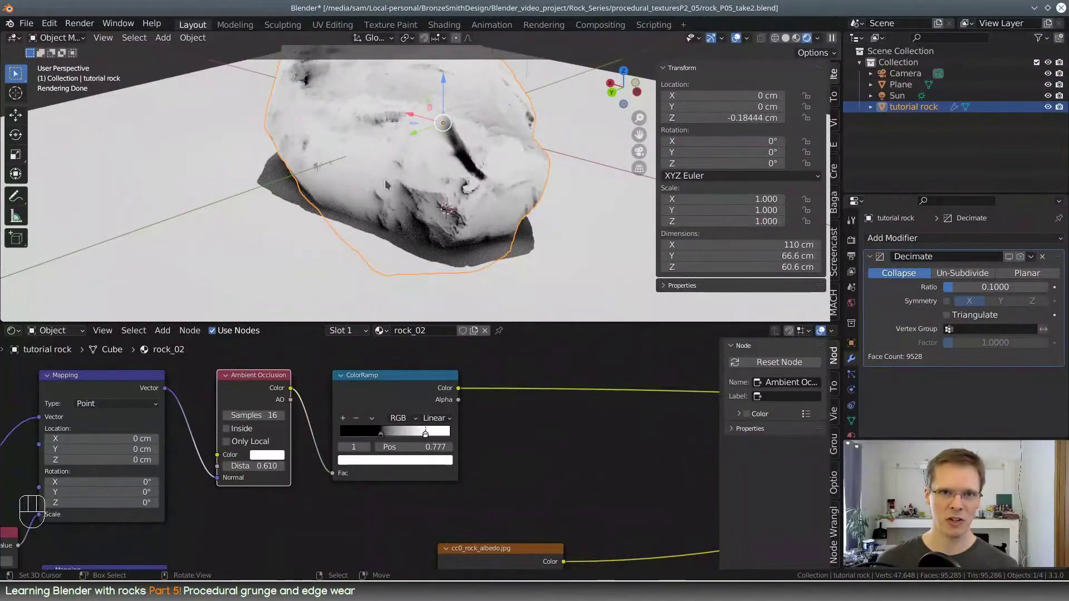
{"action": "middle_click_drag", "start_coordinate": [388, 184], "coordinate": [501, 184]}
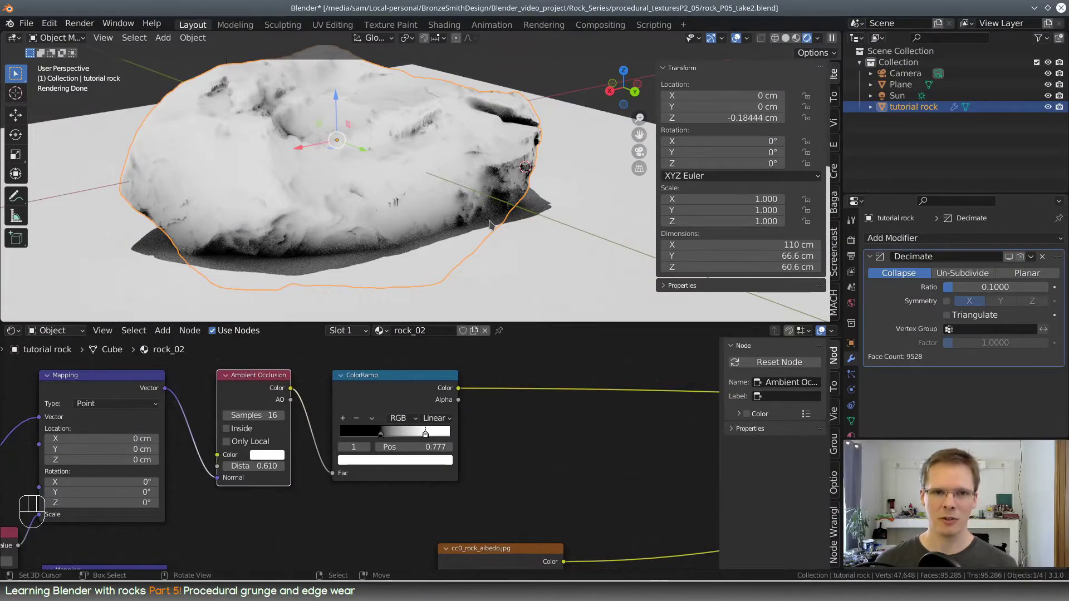
{"action": "middle_click_drag", "start_coordinate": [490, 225], "coordinate": [553, 165]}
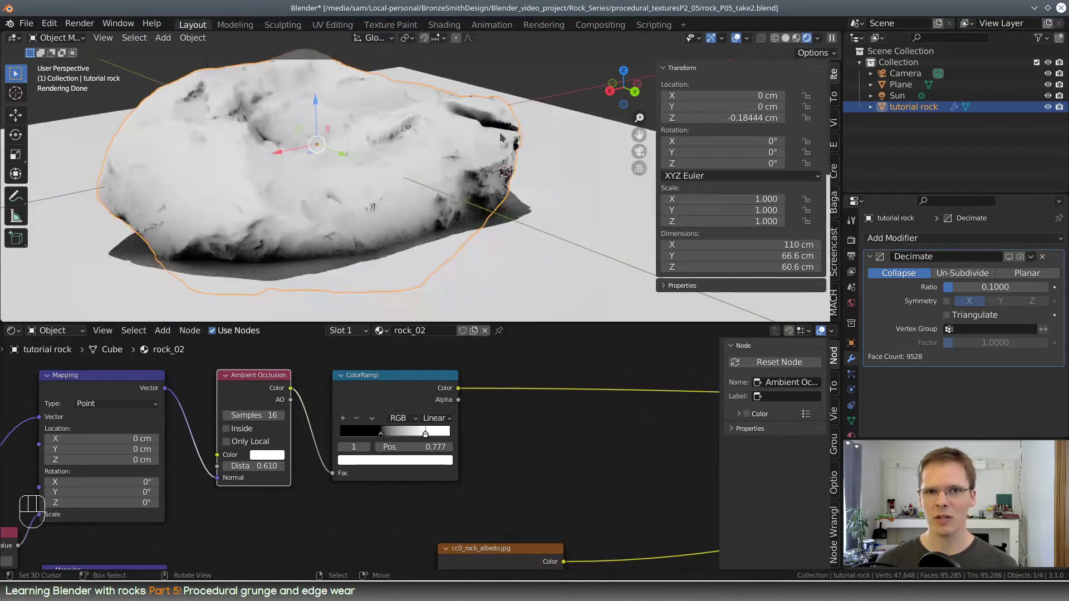
{"action": "middle_click_drag", "start_coordinate": [523, 210], "coordinate": [467, 277]}
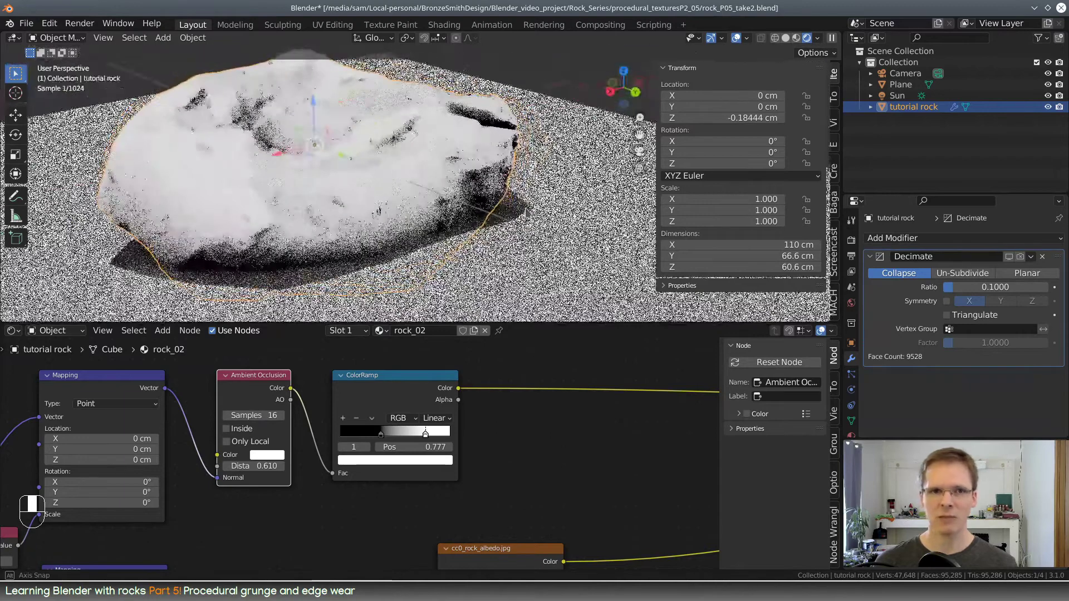
Add a MixRGB node beside the ambient occlusion ColorRamp and connect the ramp's Color output to its Fac input
{"action": "scroll", "coordinate": [537, 453], "scroll_direction": "down", "scroll_amount": 5}
{"action": "middle_click_drag", "start_coordinate": [543, 471], "coordinate": [419, 433]}
{"action": "scroll", "coordinate": [438, 446], "scroll_direction": "down", "scroll_amount": 1}
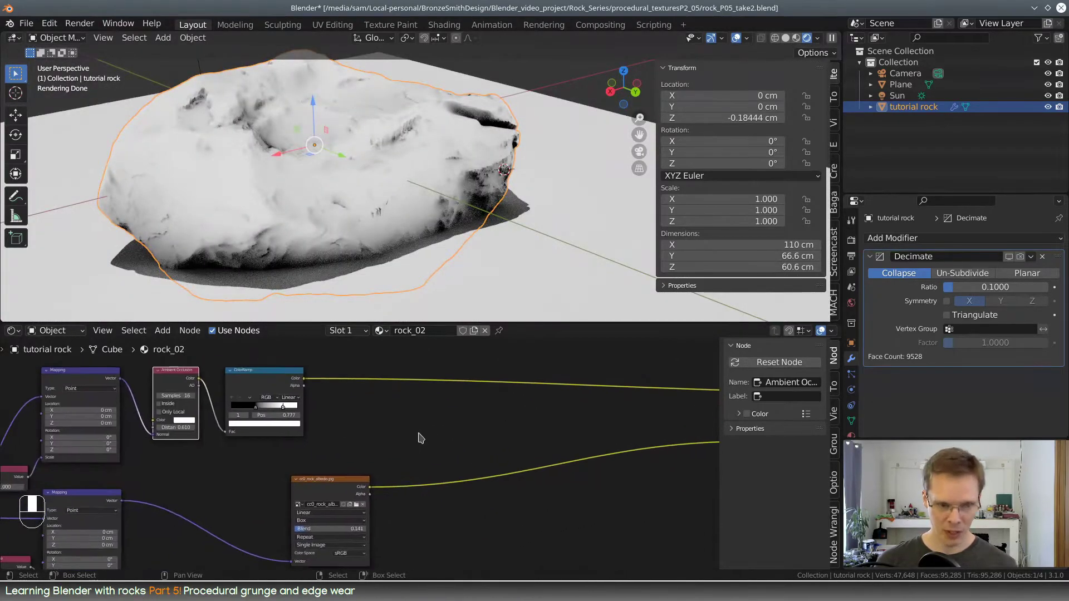
{"action": "key", "text": "shift+a"}
{"action": "left_click", "coordinate": [411, 431]}
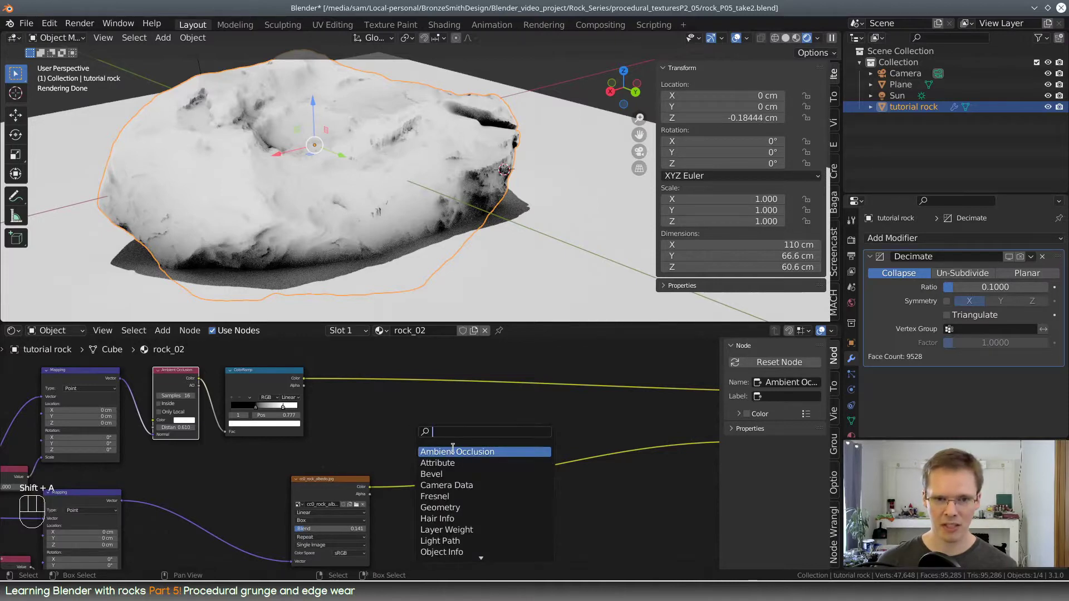
{"action": "type", "text": "mix"}
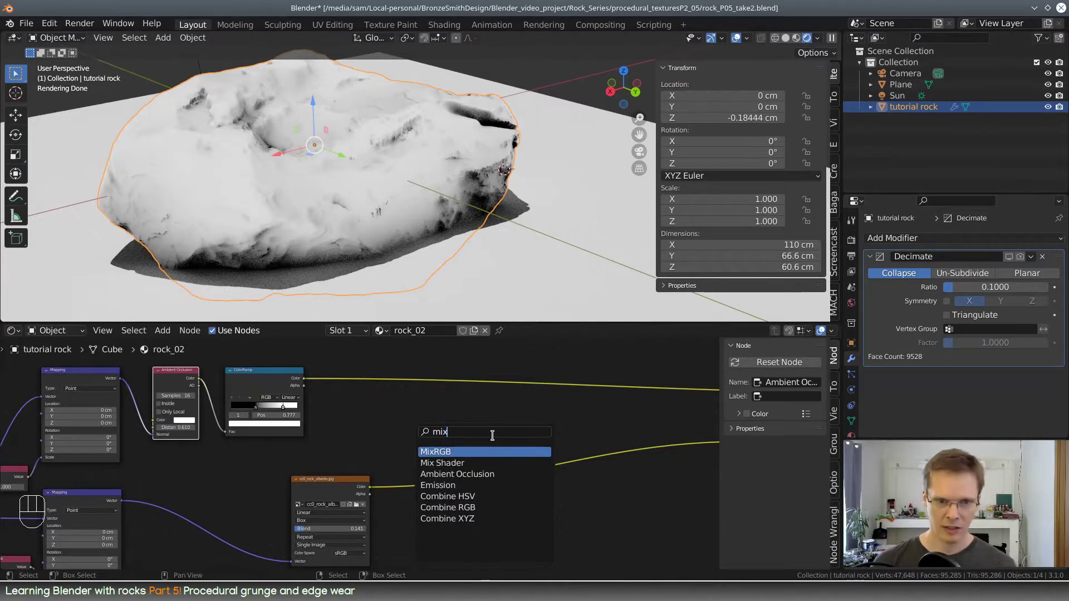
{"action": "key", "text": "Return"}
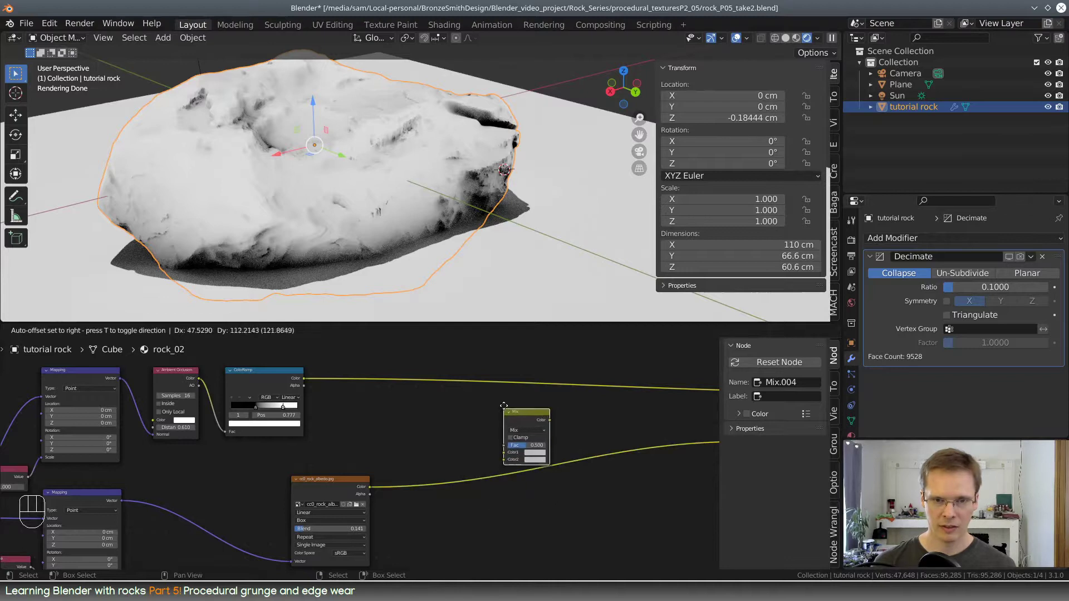
{"action": "left_click", "coordinate": [503, 409]}
{"action": "left_click_drag", "start_coordinate": [303, 381], "coordinate": [500, 432]}
{"action": "middle_click_drag", "start_coordinate": [577, 431], "coordinate": [540, 421]}
{"action": "left_click", "coordinate": [496, 395]}
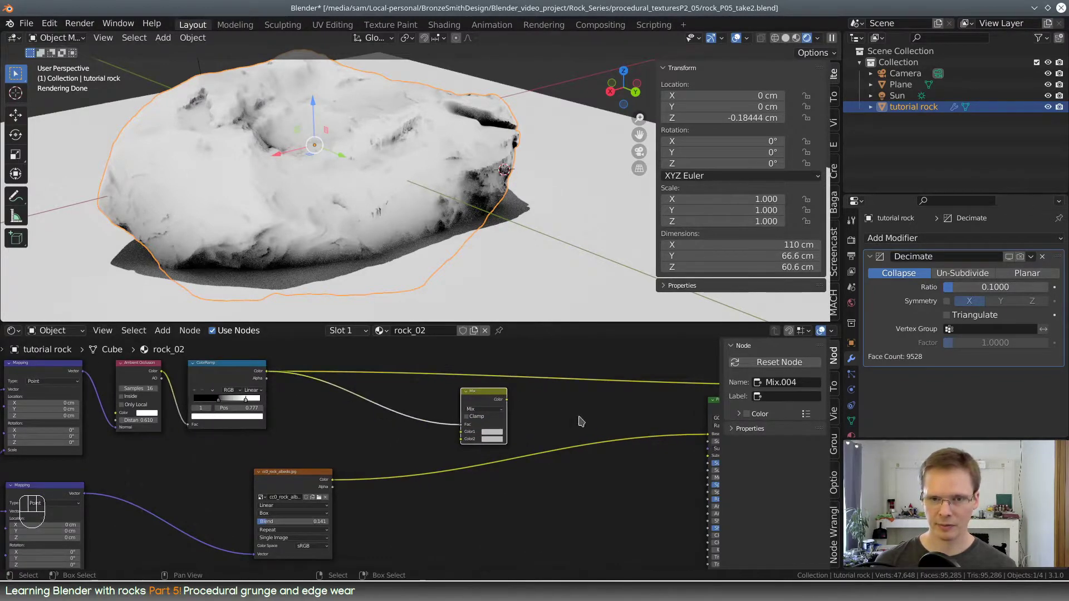
Preview the rock's full Principled BSDF shader in place of the mask and inspect the area near the ground
{"action": "middle_click_drag", "start_coordinate": [672, 430], "coordinate": [519, 433]}
{"action": "left_click", "coordinate": [581, 401], "text": "ctrl+shift"}
{"action": "middle_click_drag", "start_coordinate": [411, 452], "coordinate": [591, 456]}
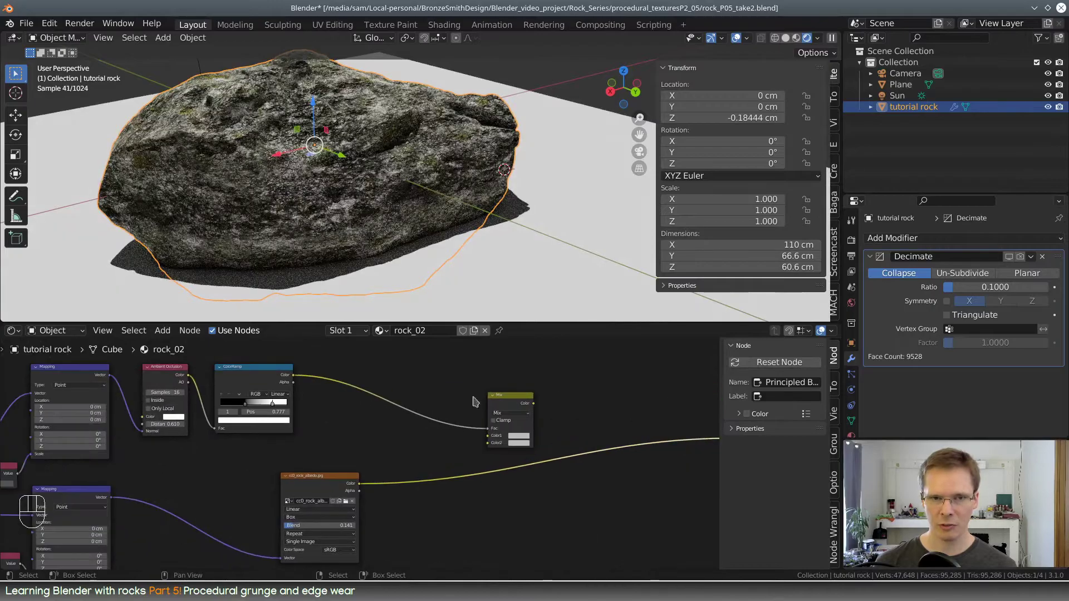
{"action": "middle_click_drag", "start_coordinate": [480, 199], "coordinate": [433, 230]}
{"action": "scroll", "coordinate": [515, 227], "scroll_direction": "up", "scroll_amount": 2}
{"action": "middle_click_drag", "start_coordinate": [511, 257], "coordinate": [566, 250], "text": "shift"}
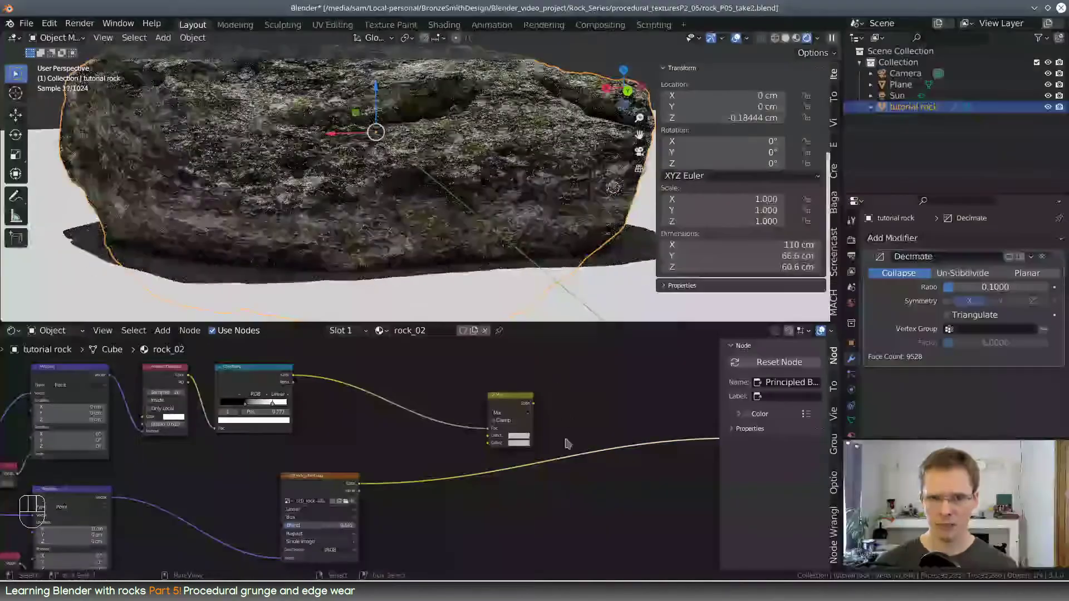
Give the ground plane a new material with a near-black base color, value about 0.017, and reselect the rock
{"action": "left_click", "coordinate": [579, 296]}
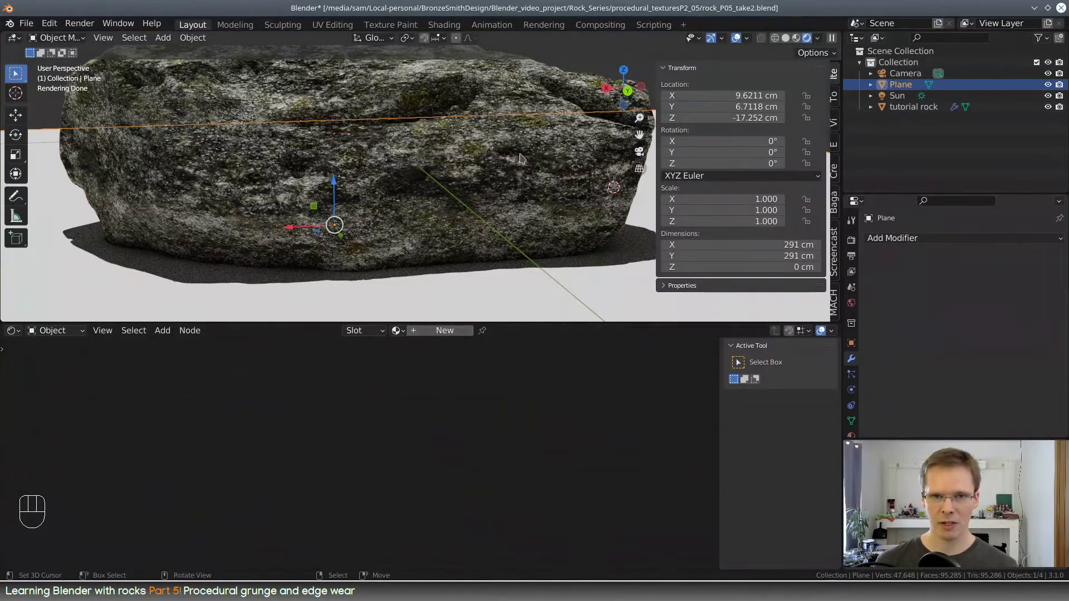
{"action": "left_click", "coordinate": [430, 330]}
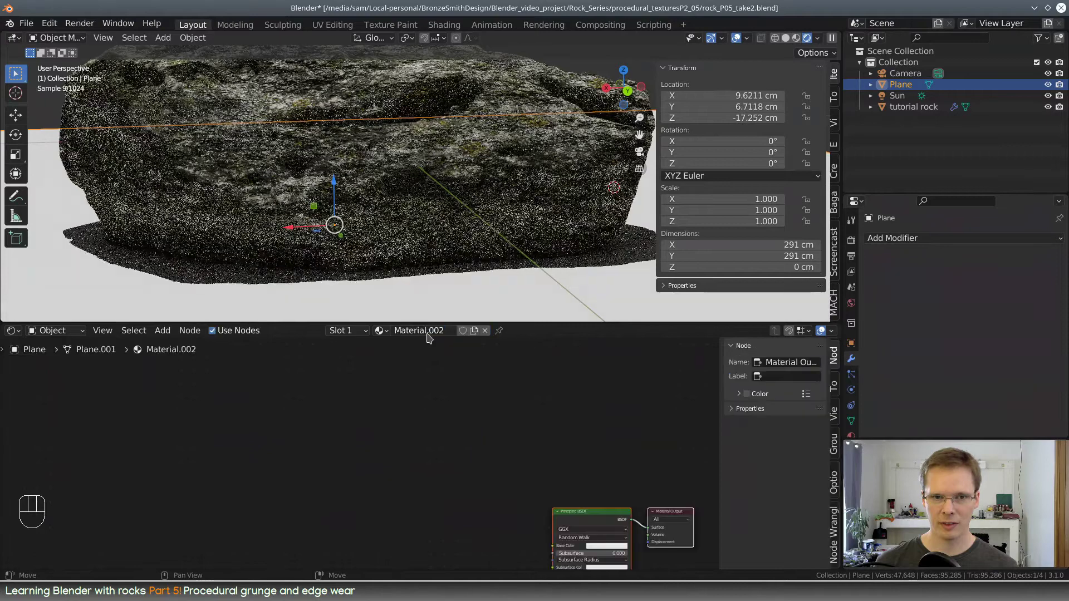
{"action": "left_click", "coordinate": [607, 546]}
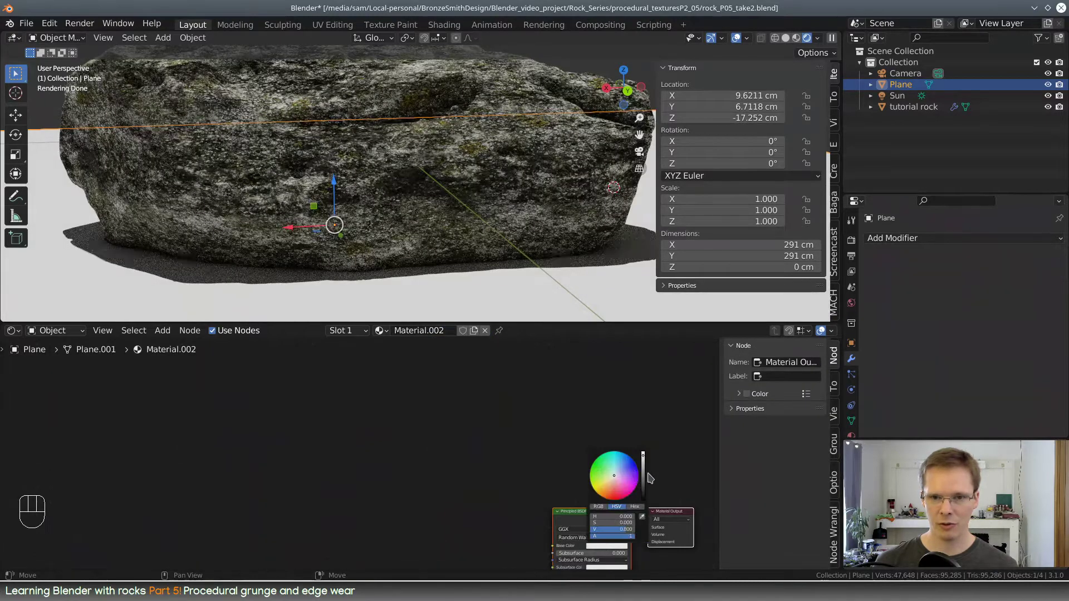
{"action": "left_click_drag", "start_coordinate": [643, 471], "coordinate": [643, 494]}
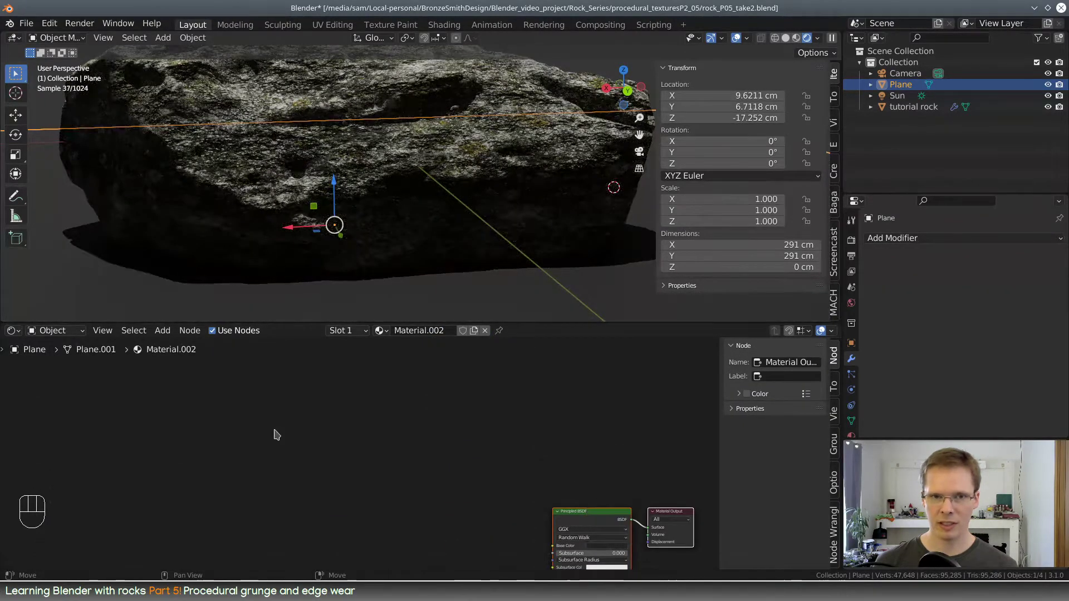
{"action": "right_click", "coordinate": [516, 180]}
{"action": "middle_click_drag", "start_coordinate": [572, 223], "coordinate": [519, 228]}
{"action": "scroll", "coordinate": [518, 232], "scroll_direction": "down", "scroll_amount": 4}
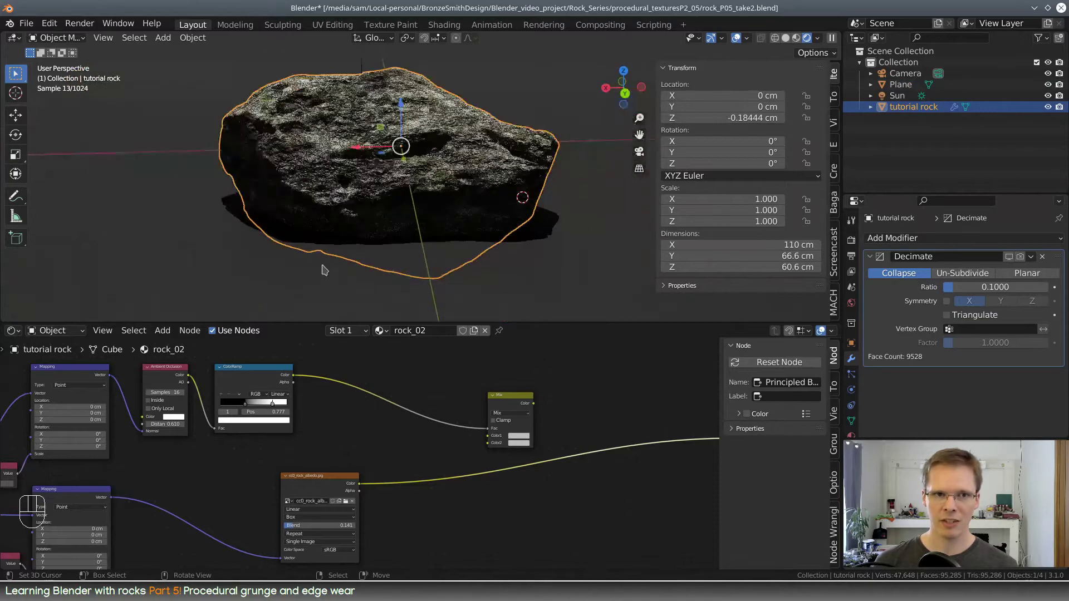
Set the plane material's roughness to 1.000 and lighten its base color to a medium grey
{"action": "mouse_move", "coordinate": [539, 189]}
{"action": "middle_mouse_down"}
{"action": "mouse_move", "coordinate": [529, 184]}
{"action": "mouse_move", "coordinate": [573, 169]}
{"action": "mouse_move", "coordinate": [532, 192]}
{"action": "middle_mouse_up"}
{"action": "scroll", "coordinate": [579, 173], "scroll_direction": "up", "scroll_amount": 2}
{"action": "left_click", "coordinate": [531, 192]}
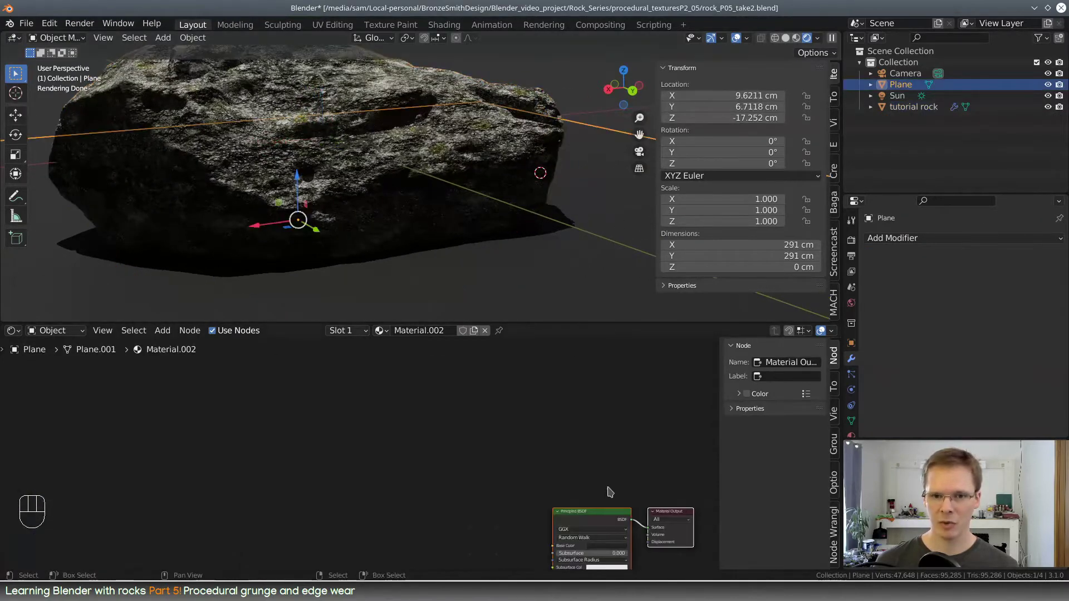
{"action": "scroll", "coordinate": [556, 490], "scroll_direction": "up", "scroll_amount": 4}
{"action": "scroll", "coordinate": [521, 462], "scroll_direction": "up", "scroll_amount": 2}
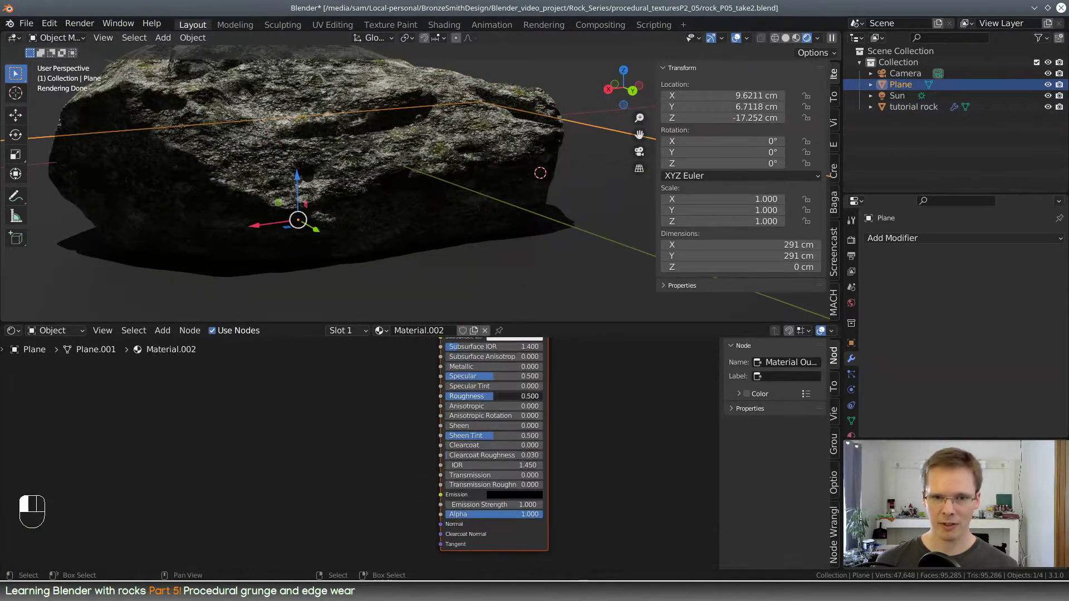
{"action": "left_click_drag", "start_coordinate": [493, 395], "coordinate": [543, 396]}
{"action": "middle_click_drag", "start_coordinate": [368, 421], "coordinate": [438, 514]}
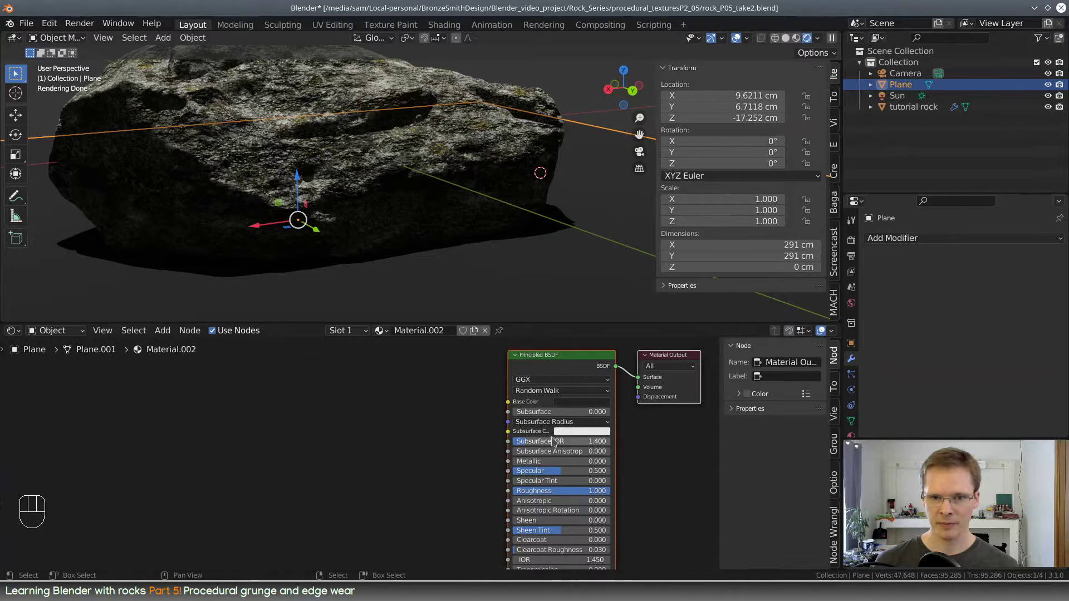
{"action": "left_click", "coordinate": [577, 402]}
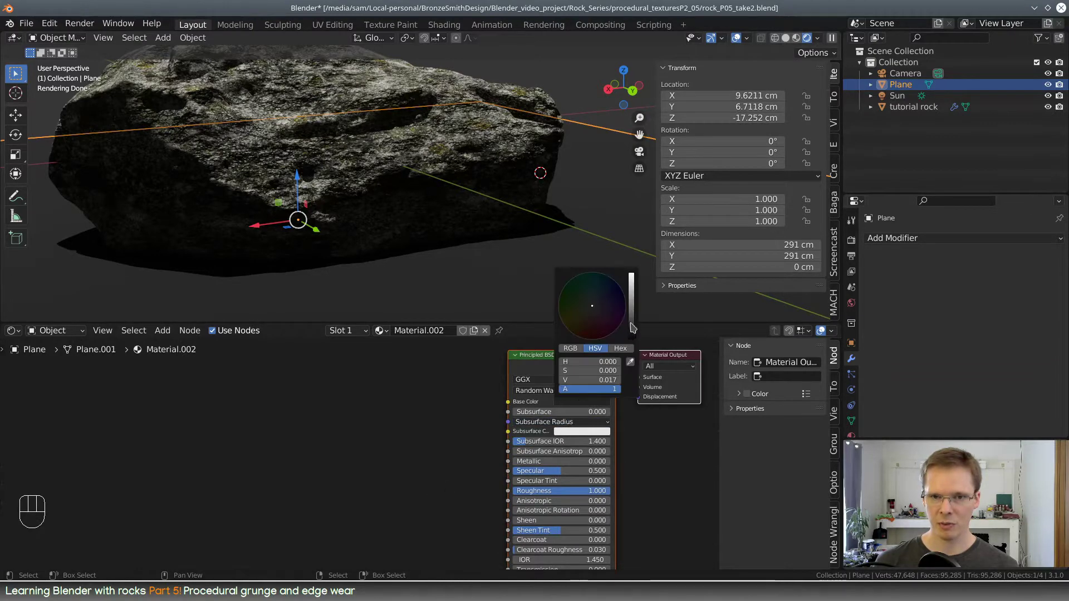
{"action": "left_click_drag", "start_coordinate": [632, 327], "coordinate": [632, 303]}
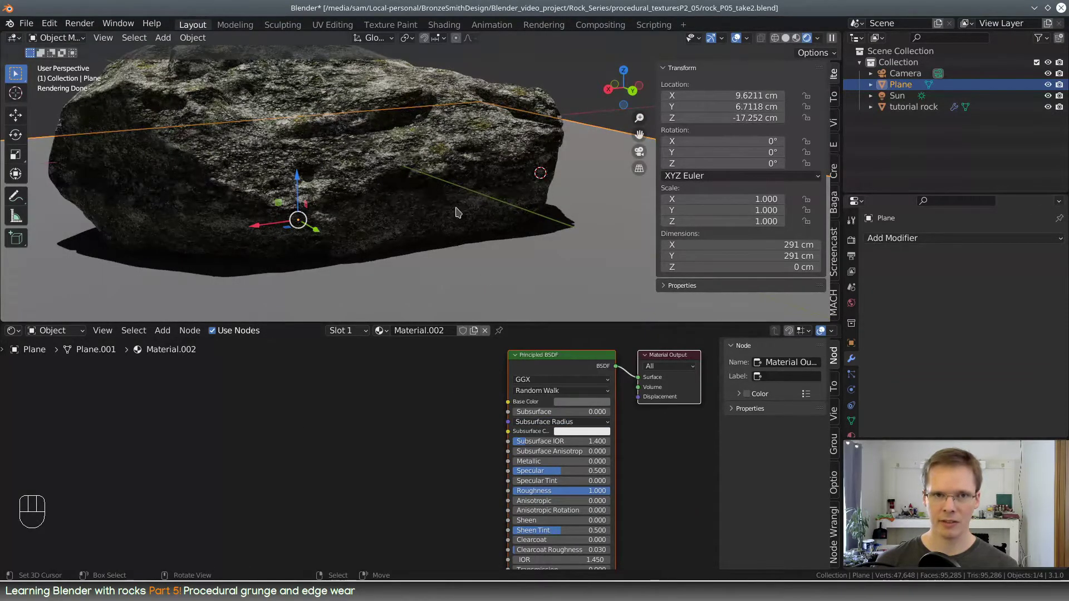
In the rock material, connect the albedo texture's Color to the Mix node's Color2 and the Mix output to the Principled BSDF's Base Color
{"action": "right_click", "coordinate": [393, 180]}
{"action": "middle_click_drag", "start_coordinate": [477, 225], "coordinate": [404, 252]}
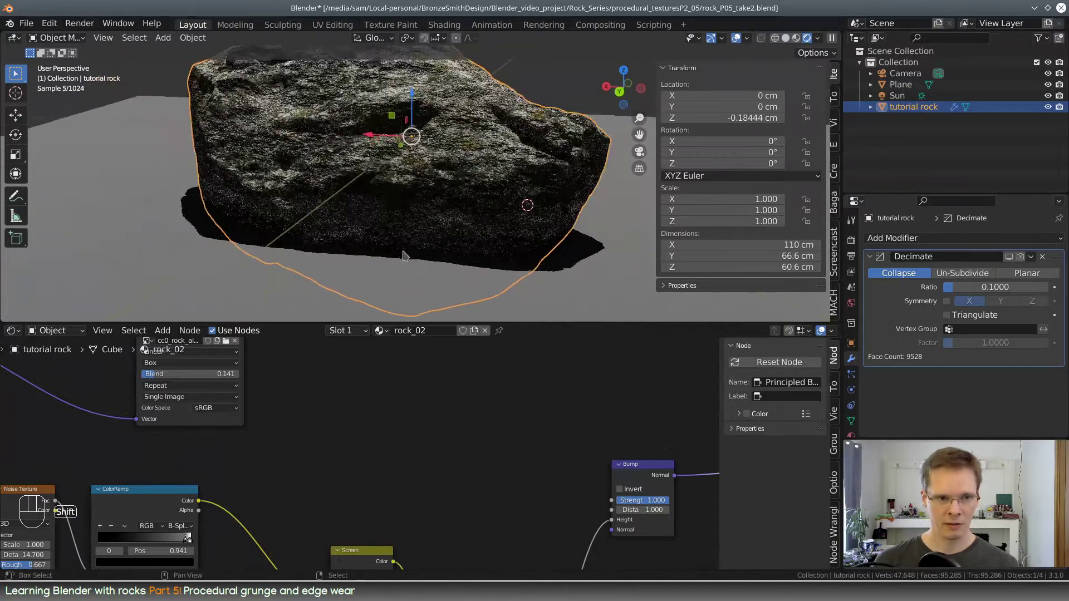
{"action": "middle_click_drag", "start_coordinate": [371, 474], "coordinate": [537, 522]}
{"action": "middle_click_drag", "start_coordinate": [546, 453], "coordinate": [445, 600]}
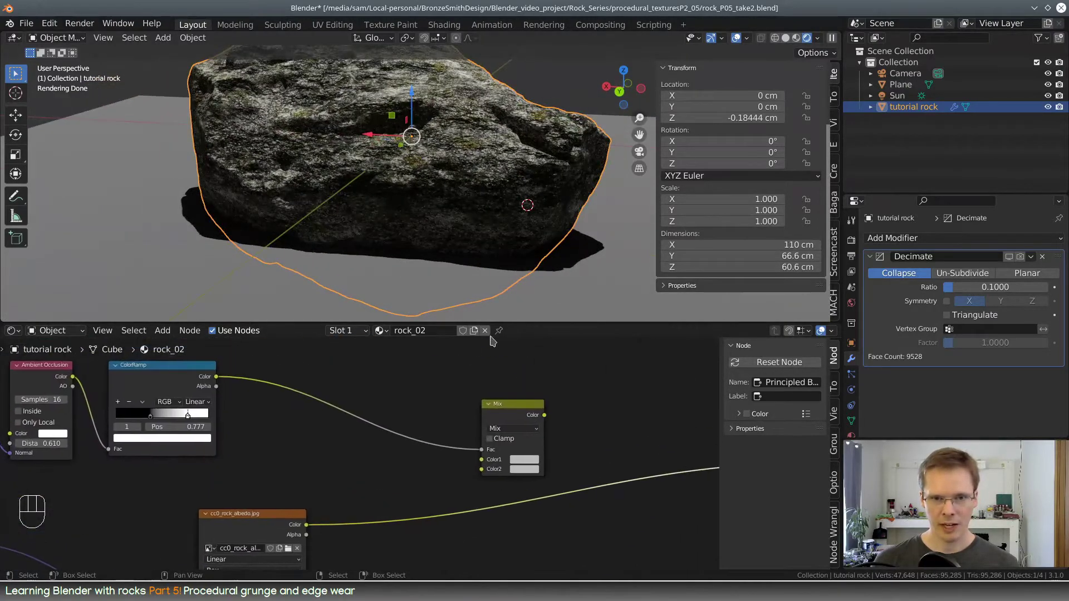
{"action": "left_click_drag", "start_coordinate": [531, 415], "coordinate": [496, 365]}
{"action": "scroll", "coordinate": [496, 379], "scroll_direction": "down", "scroll_amount": 2}
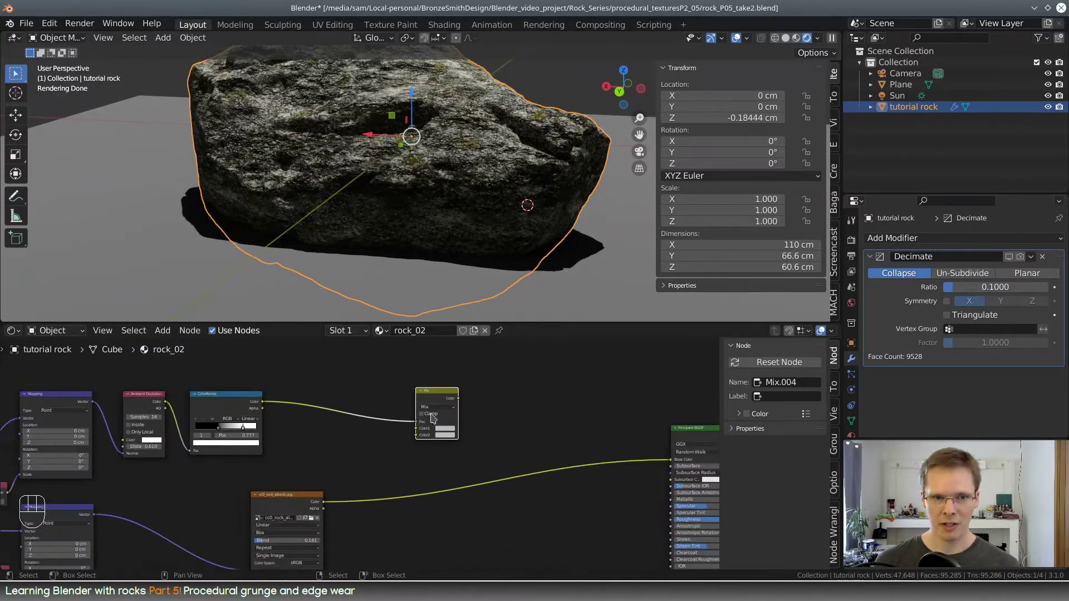
{"action": "middle_click_drag", "start_coordinate": [628, 451], "coordinate": [550, 444]}
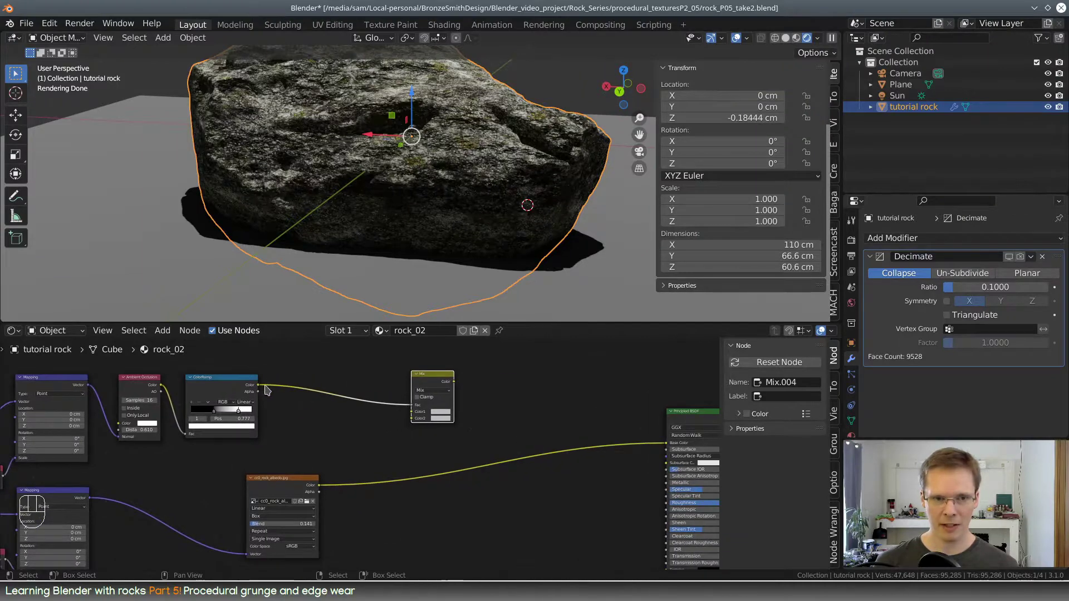
{"action": "middle_click_drag", "start_coordinate": [412, 479], "coordinate": [392, 469]}
{"action": "left_click_drag", "start_coordinate": [301, 476], "coordinate": [394, 412]}
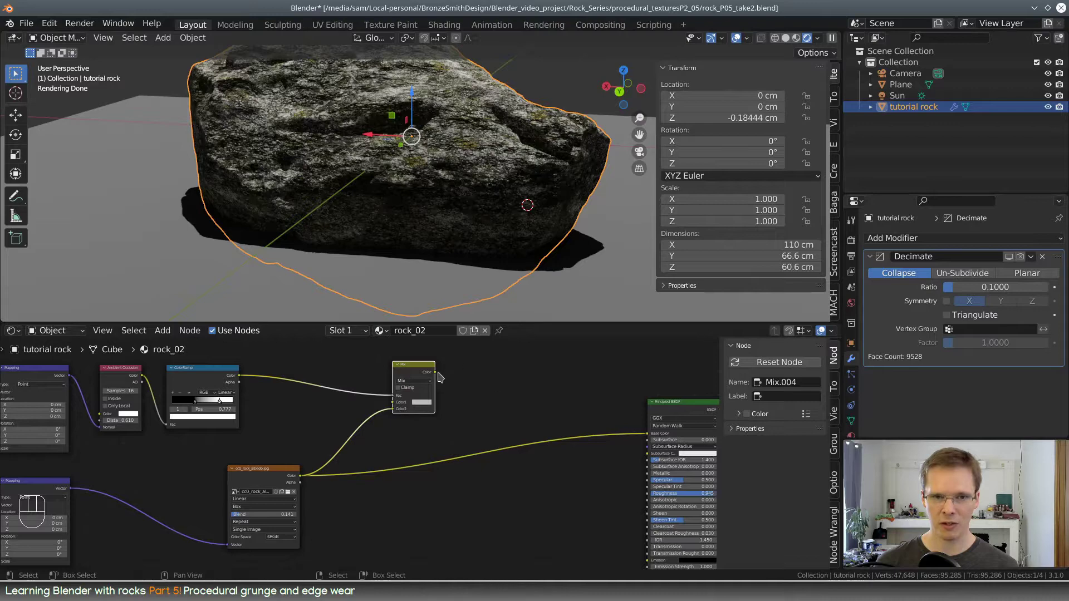
{"action": "left_click_drag", "start_coordinate": [435, 371], "coordinate": [646, 439]}
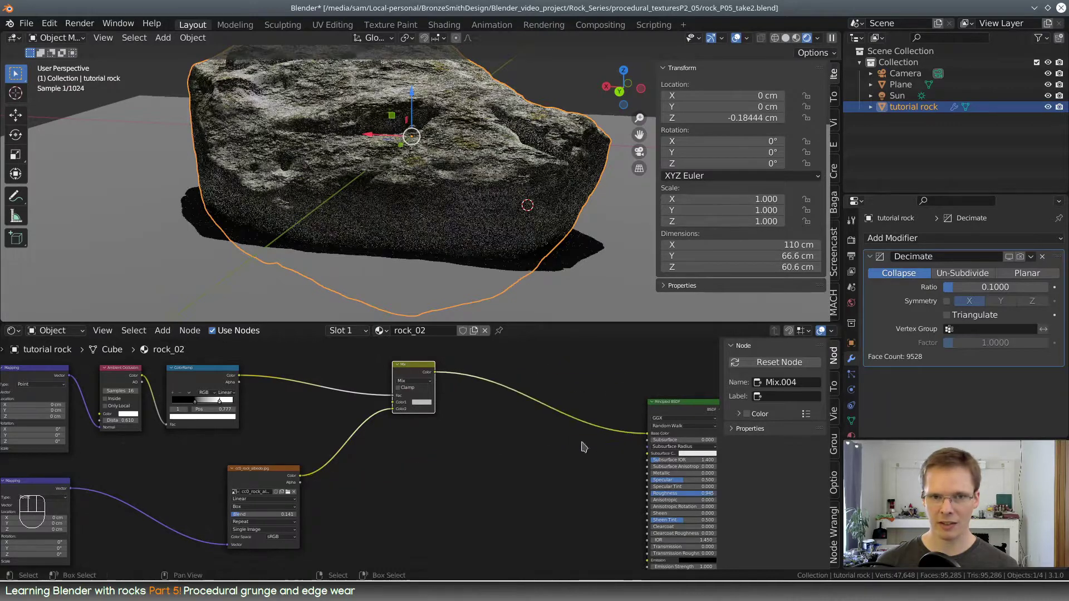
Tighten the ambient occlusion ColorRamp with the white stop at 0.345 and the black stop just below it, and preview the mask on the rock
{"action": "scroll", "coordinate": [490, 449], "scroll_direction": "up", "scroll_amount": 2}
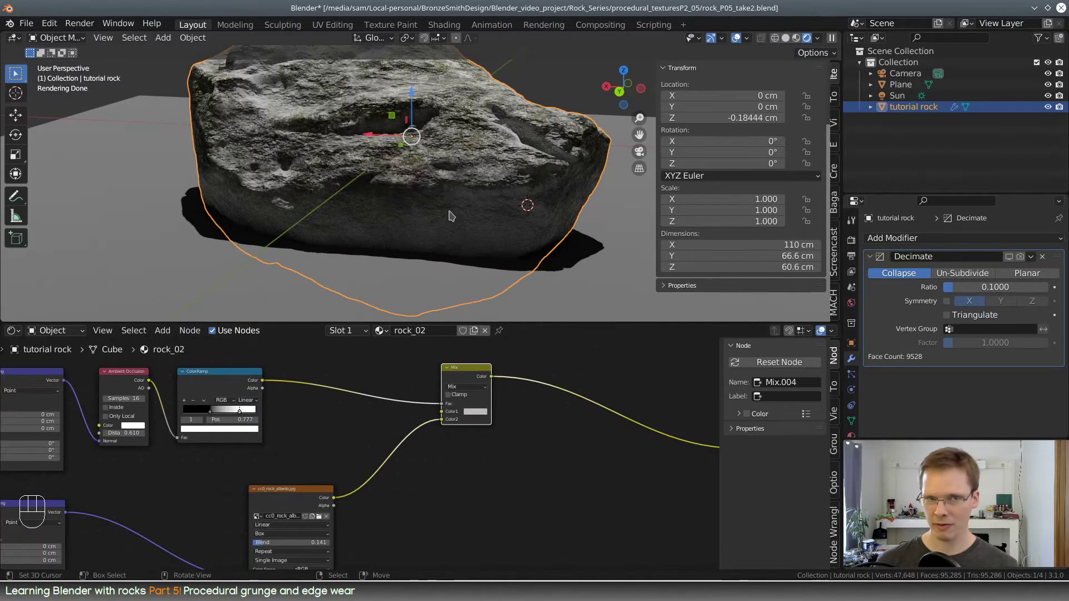
{"action": "middle_click_drag", "start_coordinate": [451, 216], "coordinate": [519, 254]}
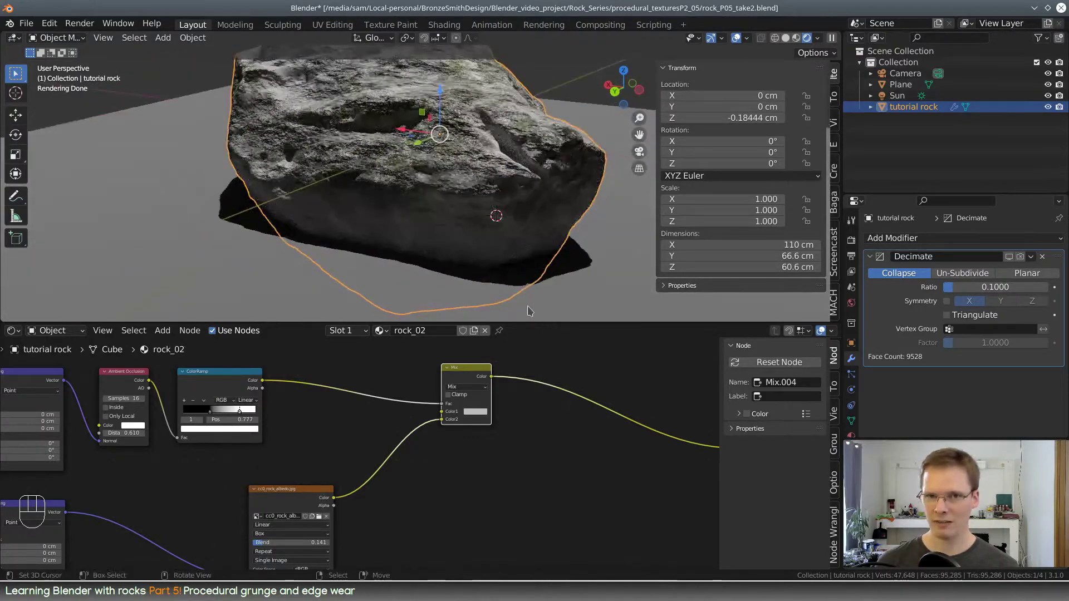
{"action": "middle_click_drag", "start_coordinate": [538, 414], "coordinate": [526, 436]}
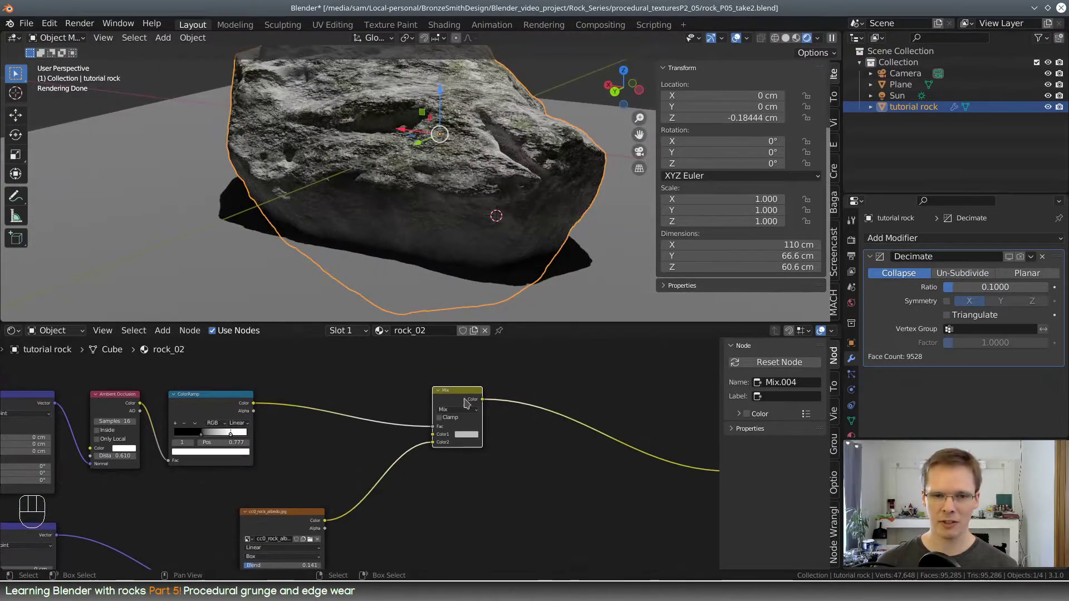
{"action": "middle_click_drag", "start_coordinate": [467, 404], "coordinate": [546, 464]}
{"action": "scroll", "coordinate": [431, 469], "scroll_direction": "up", "scroll_amount": 4}
{"action": "scroll", "coordinate": [429, 465], "scroll_direction": "up", "scroll_amount": 2}
{"action": "scroll", "coordinate": [549, 462], "scroll_direction": "up", "scroll_amount": 2}
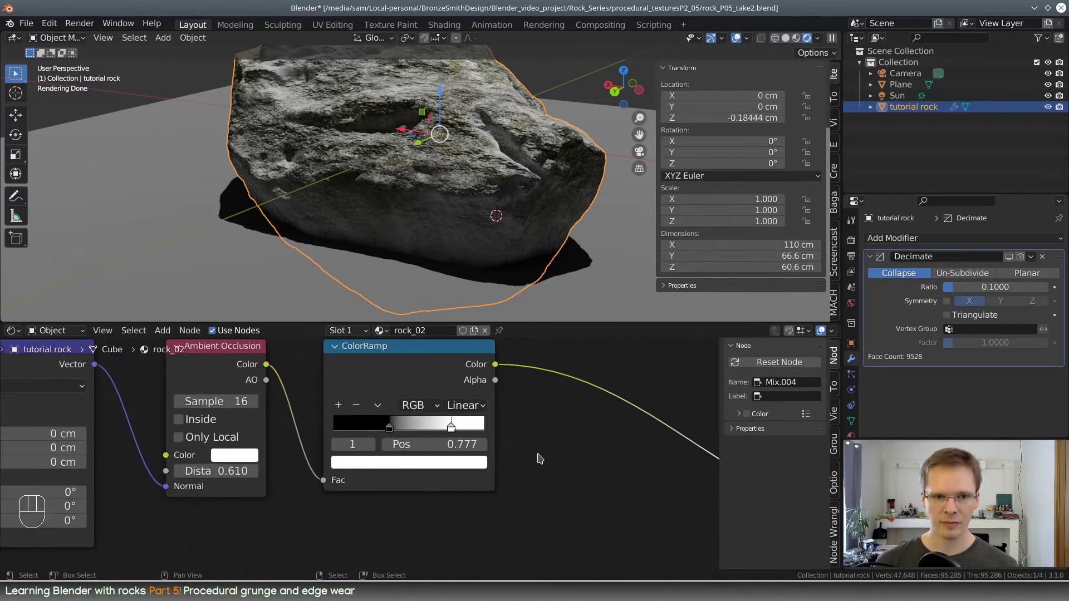
{"action": "left_click_drag", "start_coordinate": [390, 427], "coordinate": [354, 429]}
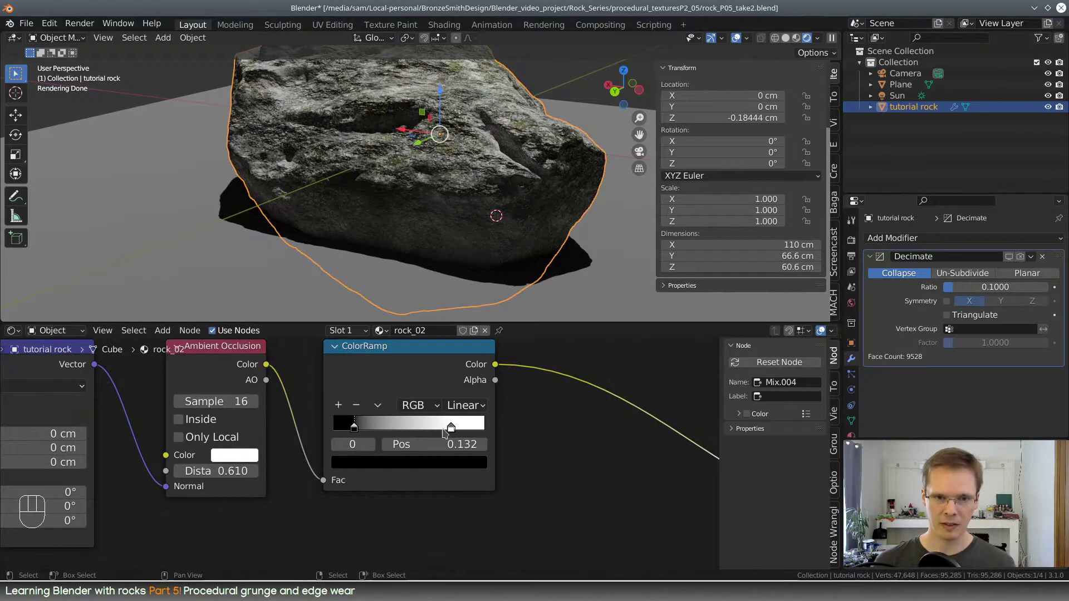
{"action": "left_click_drag", "start_coordinate": [451, 427], "coordinate": [385, 428]}
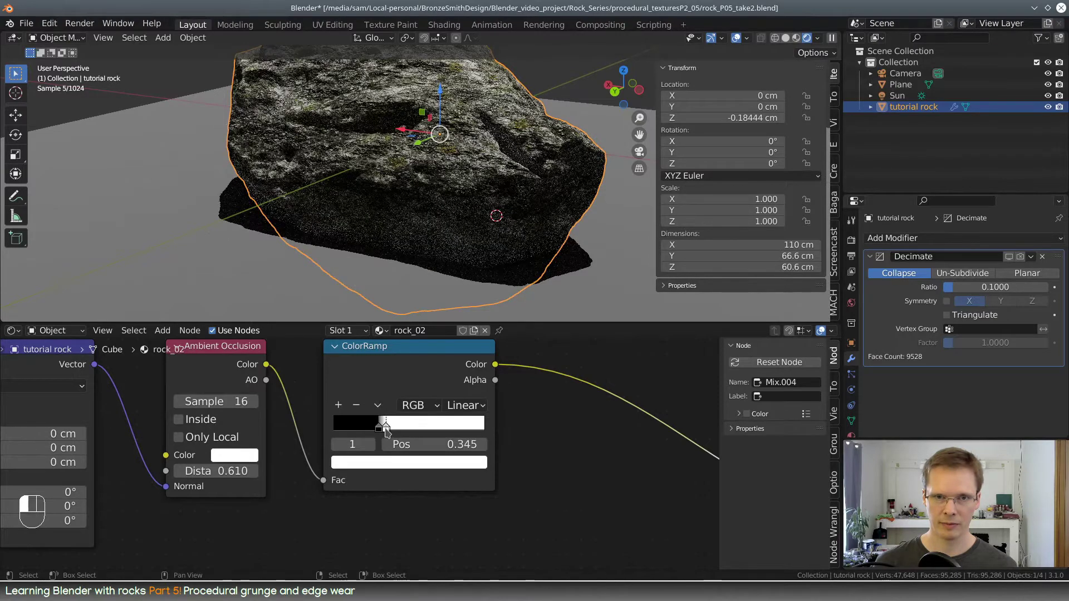
{"action": "middle_click_drag", "start_coordinate": [490, 195], "coordinate": [566, 188]}
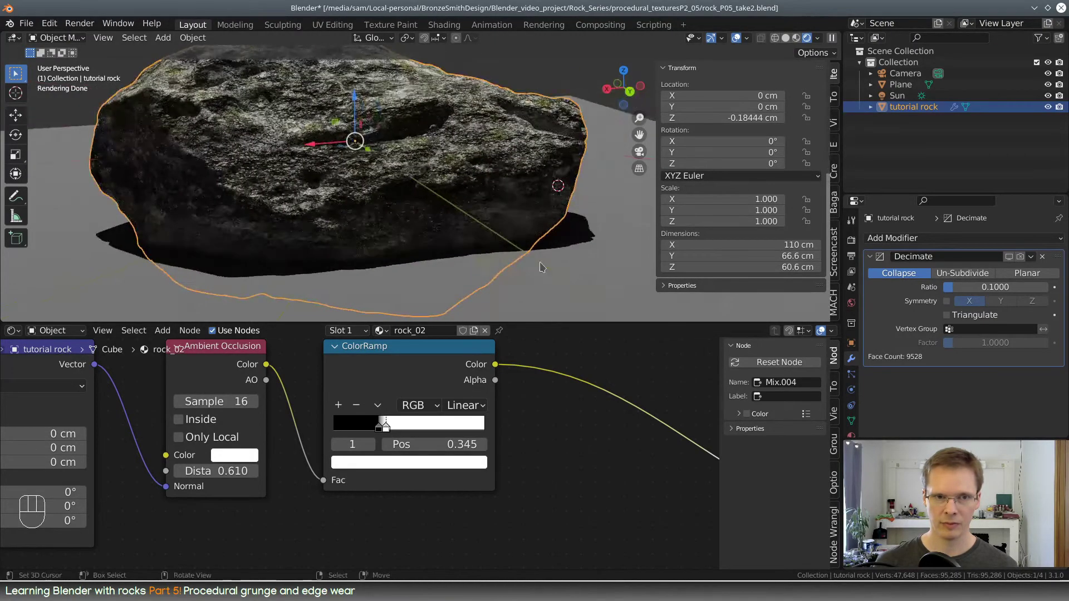
{"action": "left_click", "coordinate": [462, 358], "text": "ctrl+shift"}
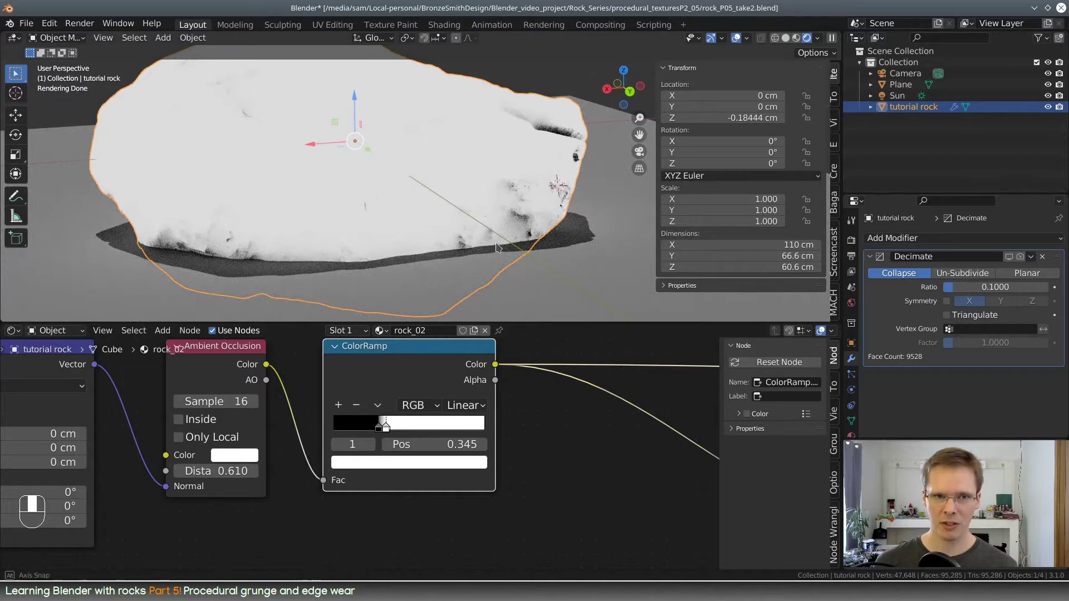
Set the Ambient Occlusion distance to 0.360 and its ColorRamp's white stop to 0.491, with the black stop just below it
{"action": "middle_click_drag", "start_coordinate": [440, 245], "coordinate": [467, 238]}
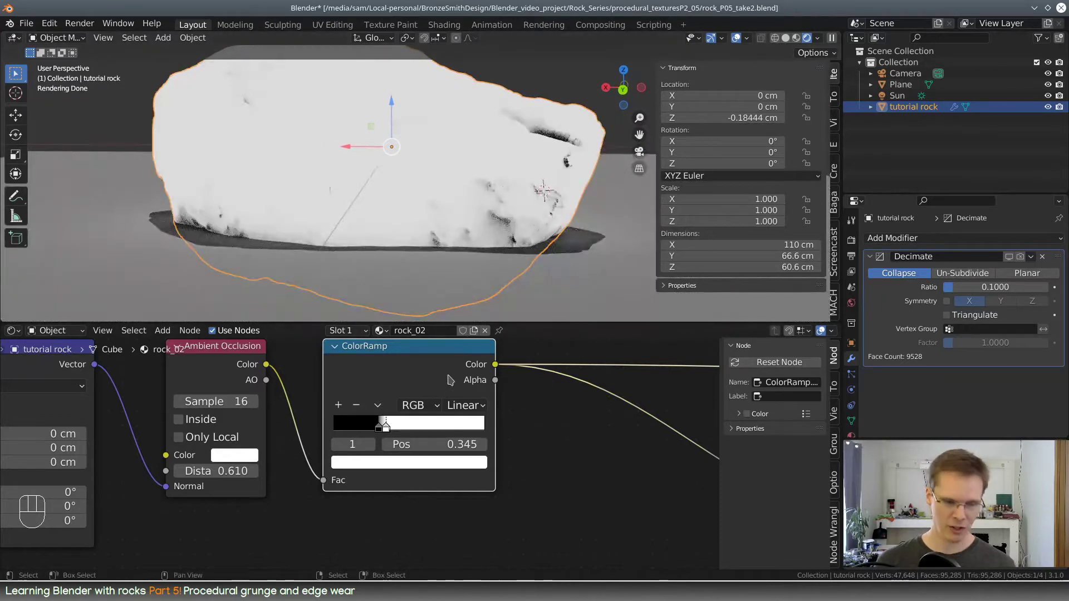
{"action": "left_click_drag", "start_coordinate": [389, 429], "coordinate": [414, 428]}
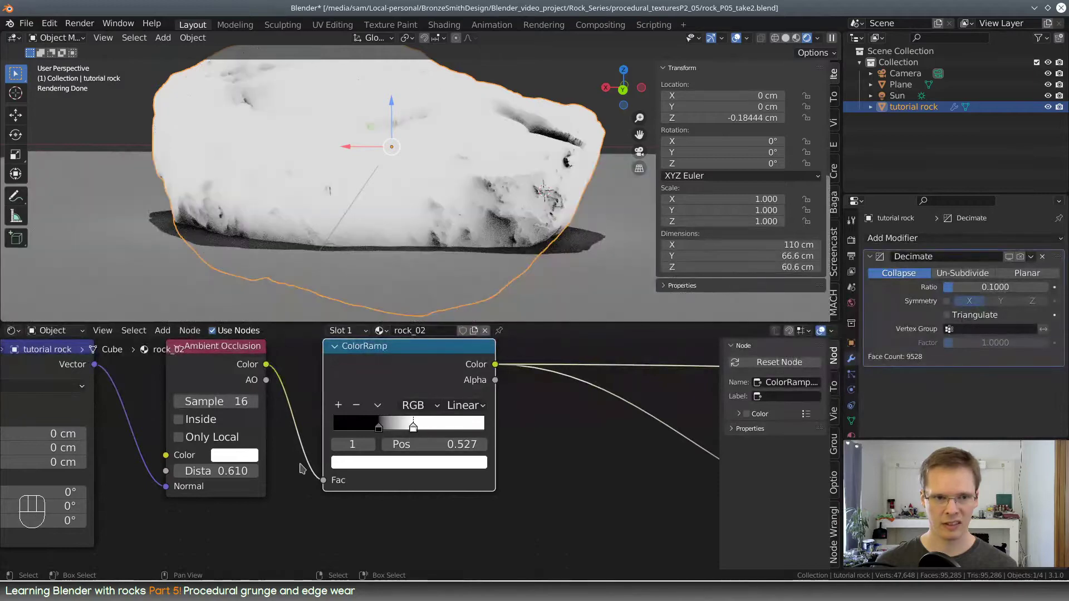
{"action": "left_click_drag", "start_coordinate": [217, 471], "coordinate": [239, 471], "text": "shift"}
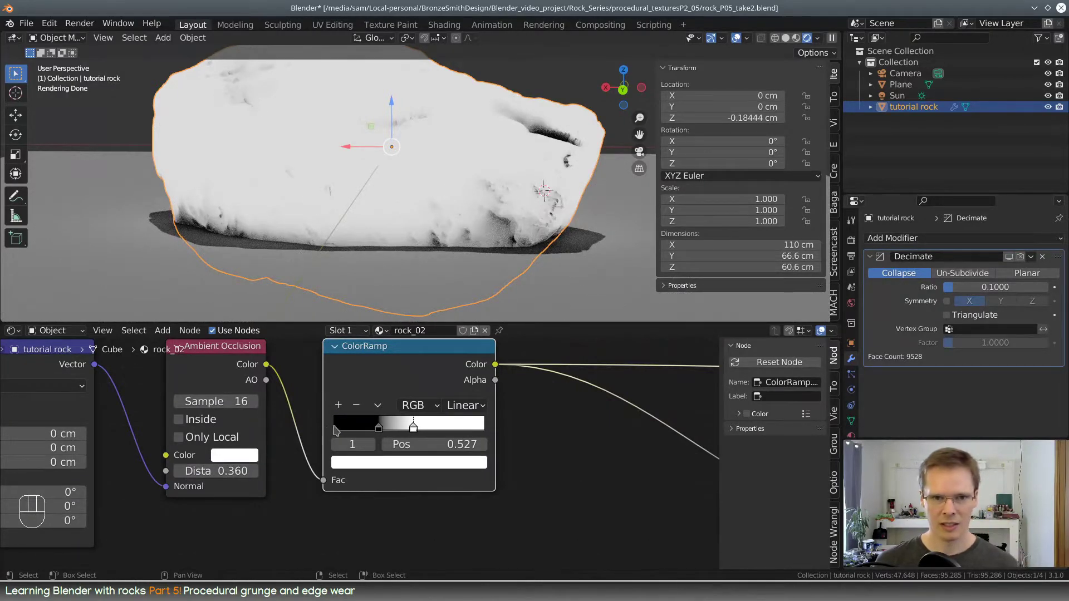
{"action": "left_click_drag", "start_coordinate": [382, 432], "coordinate": [406, 435]}
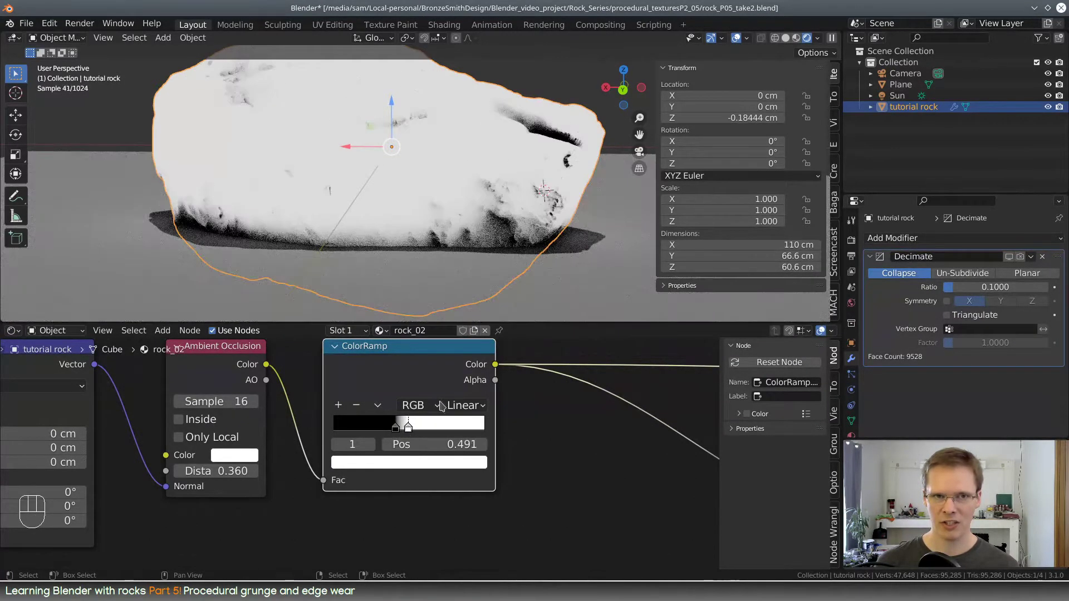
Preview the Mix node's output on the rock, and return the preview to the Principled BSDF
{"action": "middle_click_drag", "start_coordinate": [312, 190], "coordinate": [591, 243]}
{"action": "middle_click_drag", "start_coordinate": [418, 237], "coordinate": [551, 247]}
{"action": "scroll", "coordinate": [553, 423], "scroll_direction": "down", "scroll_amount": 3}
{"action": "middle_click_drag", "start_coordinate": [553, 422], "coordinate": [217, 376]}
{"action": "left_click", "coordinate": [356, 411], "text": "ctrl+shift"}
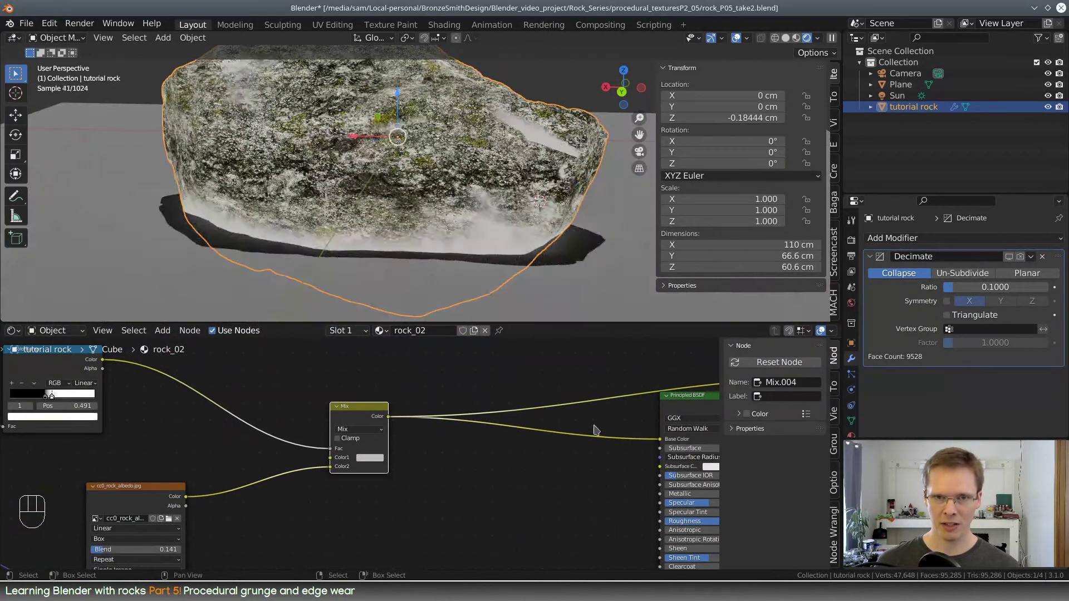
{"action": "middle_click_drag", "start_coordinate": [533, 427], "coordinate": [411, 429]}
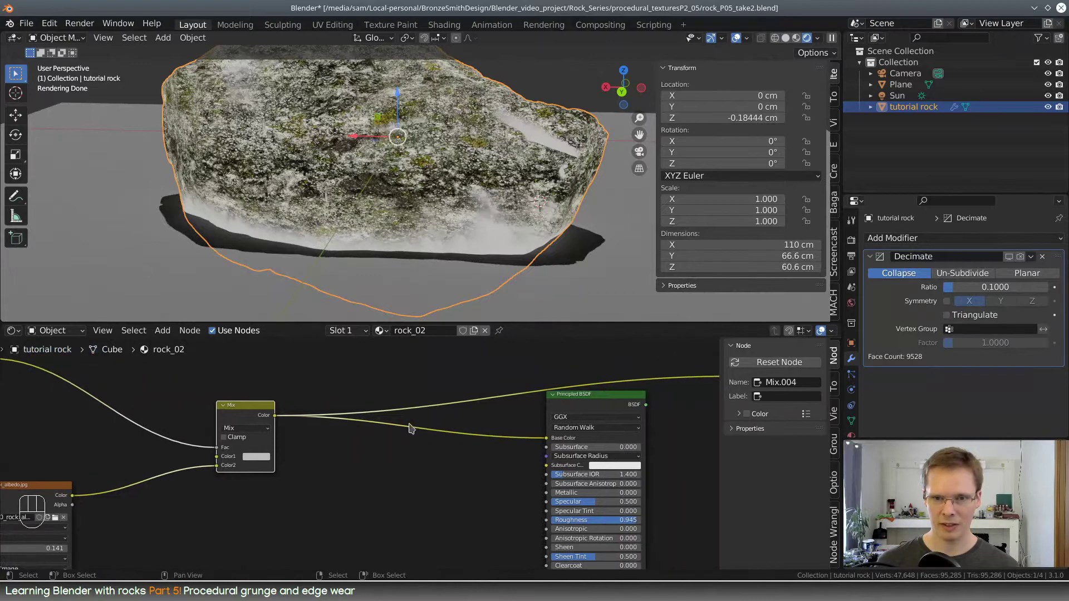
{"action": "left_click", "coordinate": [602, 399], "text": "ctrl+shift"}
Duplicate the albedo image texture, connect its Color to the Mix node's Color1 and feed it the same Mapping vector
{"action": "middle_click_drag", "start_coordinate": [273, 420], "coordinate": [575, 423]}
{"action": "scroll", "coordinate": [483, 415], "scroll_direction": "up", "scroll_amount": 1}
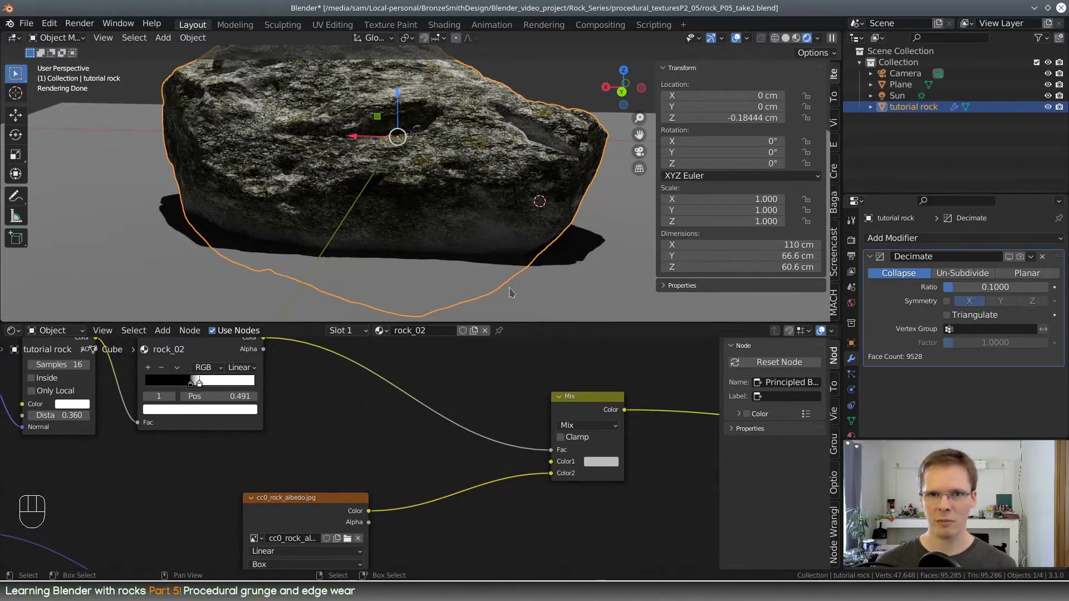
{"action": "middle_click_drag", "start_coordinate": [402, 517], "coordinate": [432, 430]}
{"action": "left_click", "coordinate": [364, 414]}
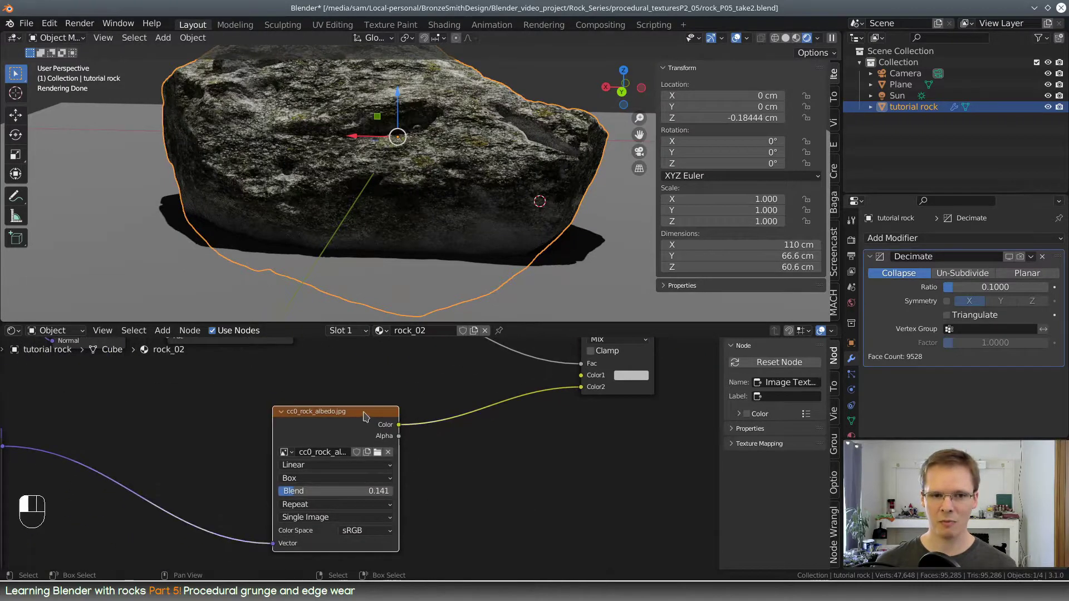
{"action": "key", "text": "shift+d"}
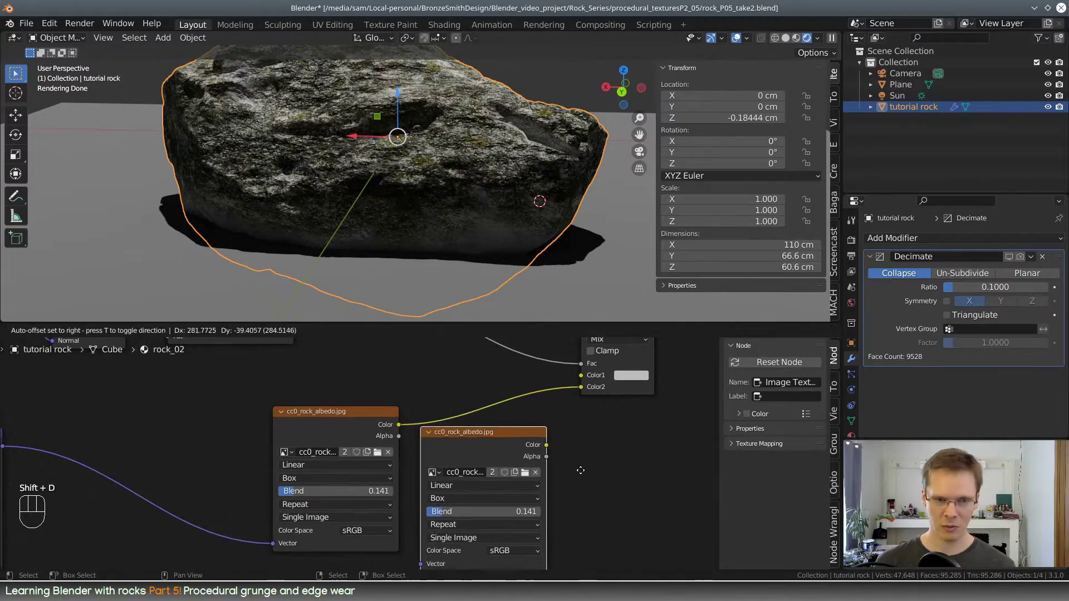
{"action": "left_click", "coordinate": [607, 478]}
{"action": "left_click_drag", "start_coordinate": [572, 450], "coordinate": [582, 386]}
{"action": "scroll", "coordinate": [428, 418], "scroll_direction": "down", "scroll_amount": 2}
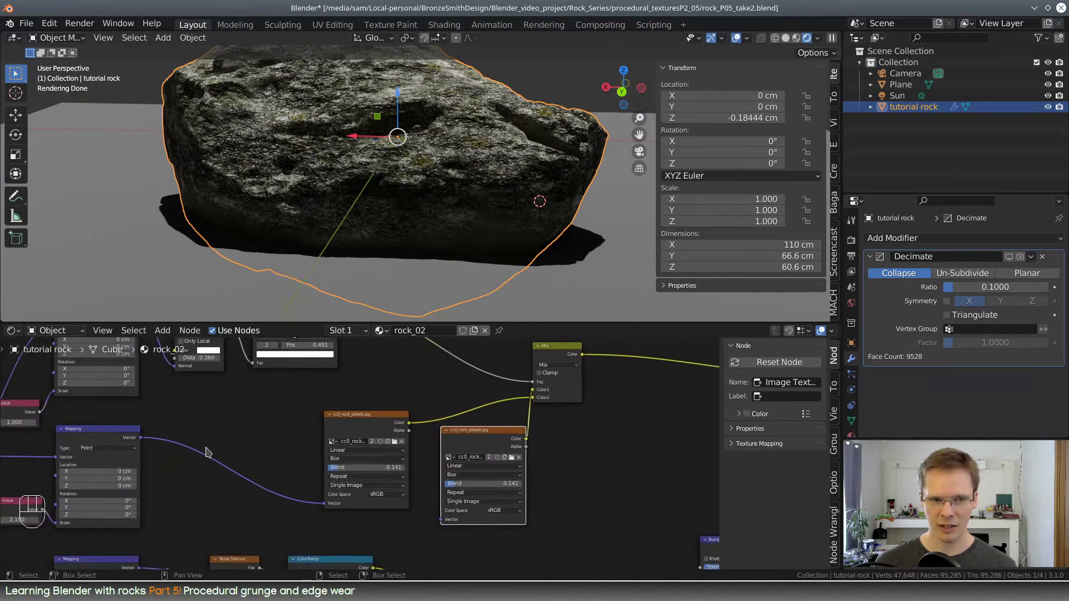
{"action": "left_click_drag", "start_coordinate": [140, 437], "coordinate": [441, 519]}
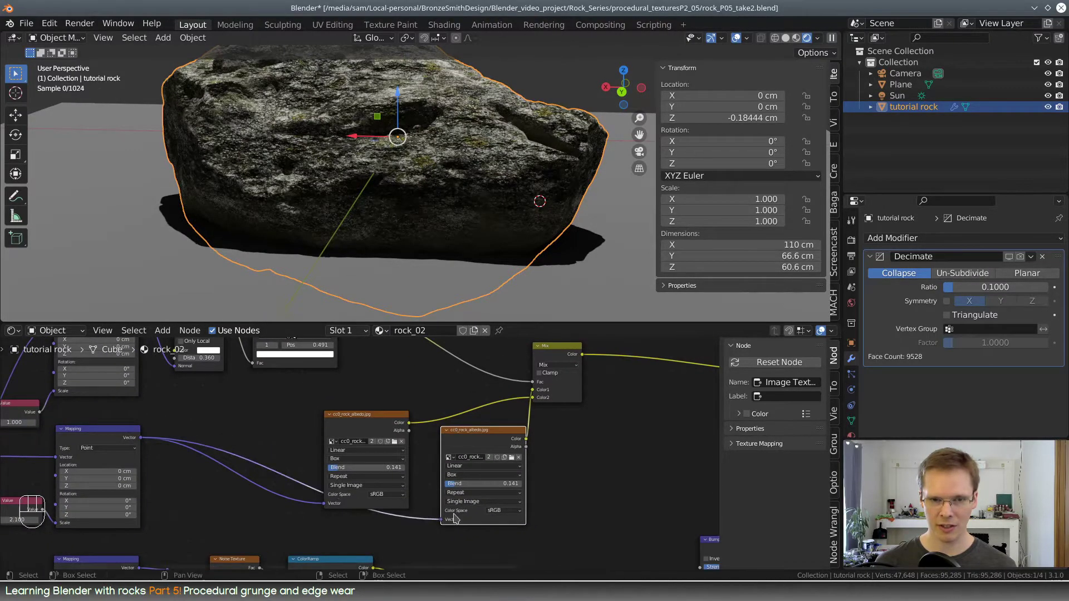
Load moss_albedo_6k.jpg from the procedural_texturesP2_05 media folder into the duplicated image texture
{"action": "left_click", "coordinate": [510, 457]}
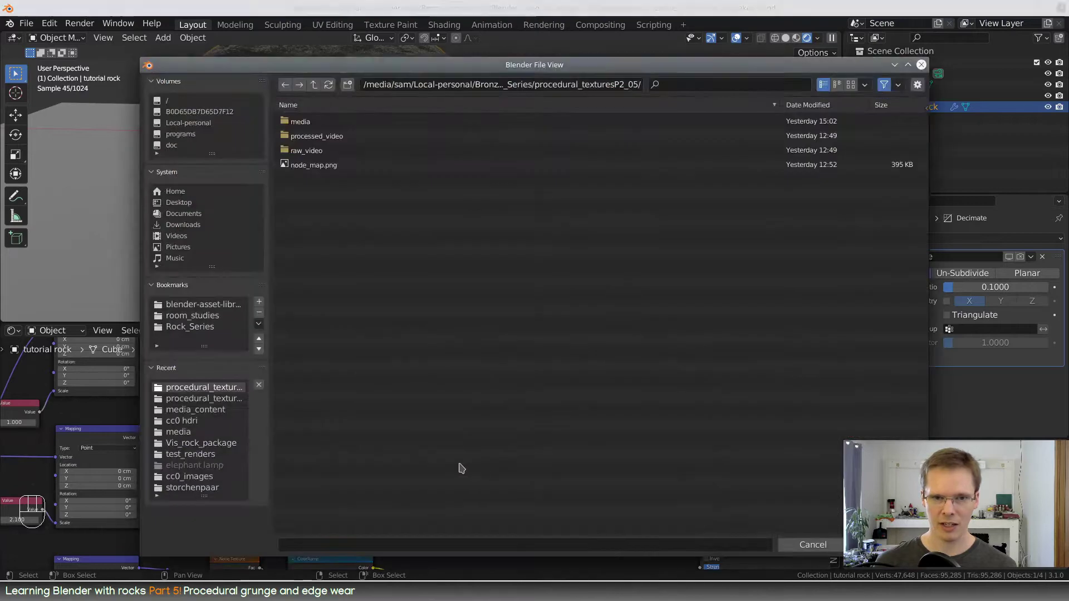
{"action": "left_click", "coordinate": [226, 328]}
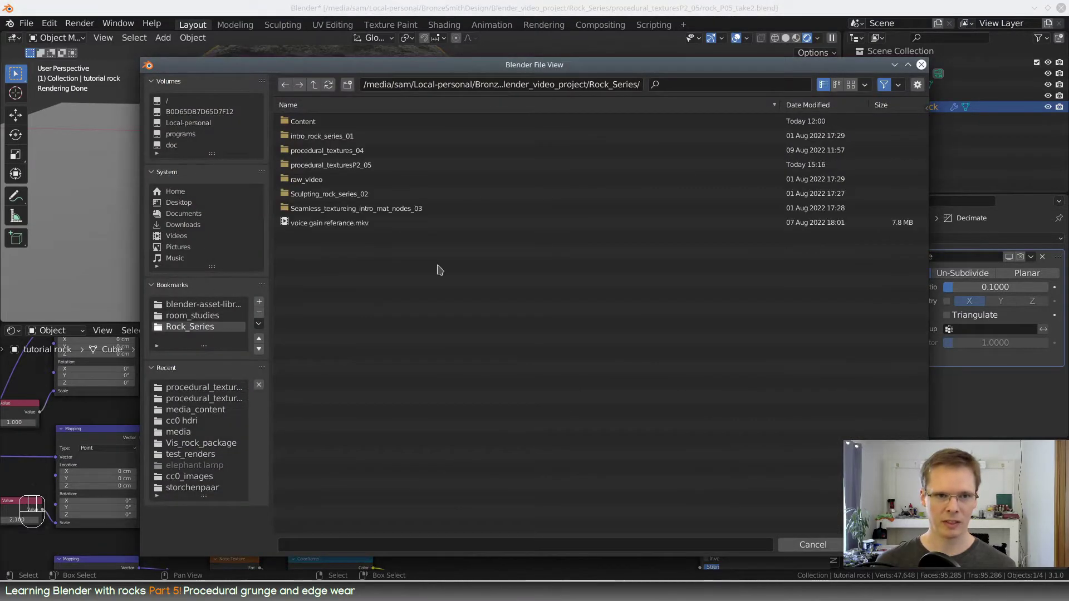
{"action": "double_click", "coordinate": [398, 171]}
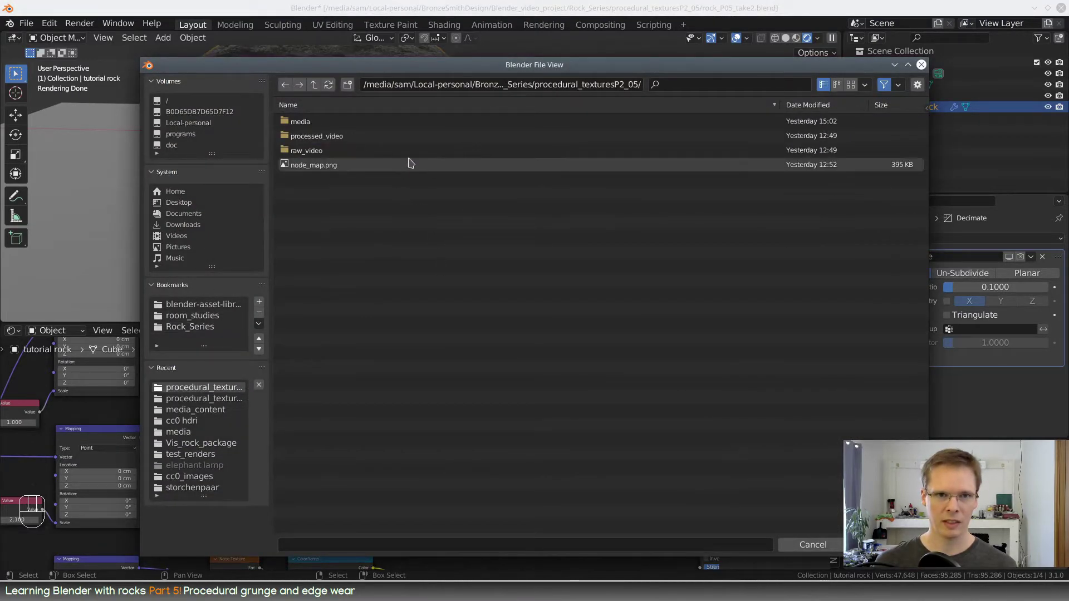
{"action": "double_click", "coordinate": [326, 121]}
{"action": "left_click", "coordinate": [382, 123]}
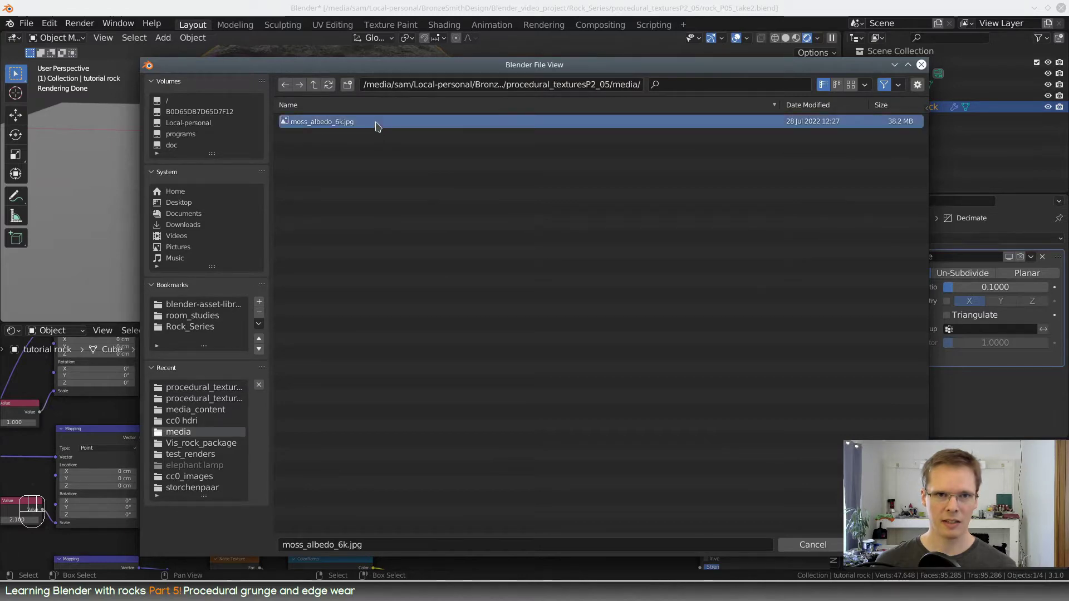
{"action": "left_click", "coordinate": [810, 544]}
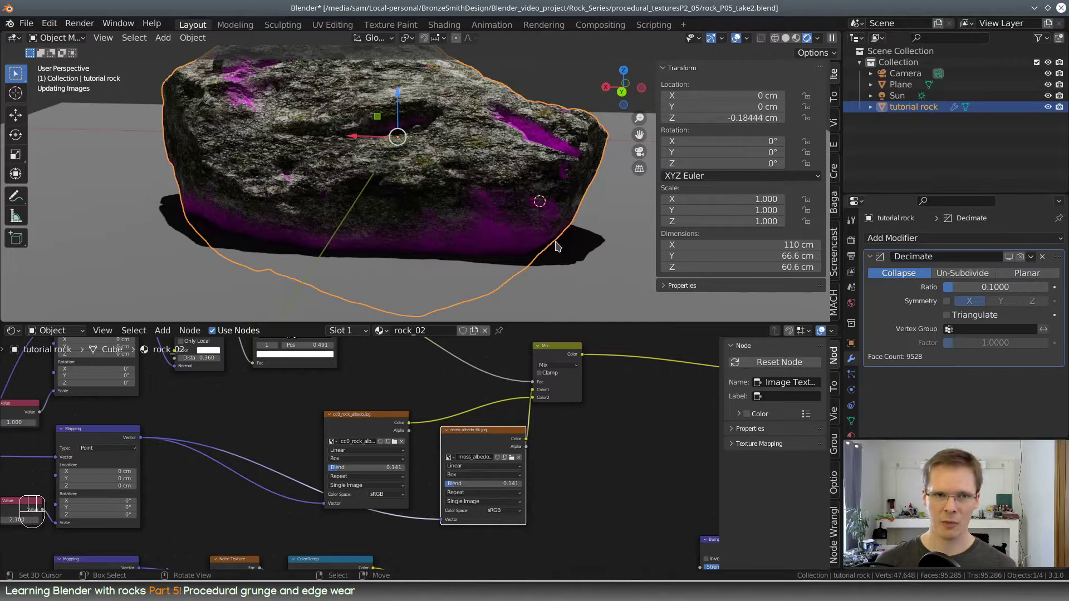
Examine the moss texture in the occluded areas along the rock's lower side up close
{"action": "middle_click_drag", "start_coordinate": [576, 214], "coordinate": [345, 240]}
{"action": "scroll", "coordinate": [452, 177], "scroll_direction": "up", "scroll_amount": 4}
{"action": "middle_click_drag", "start_coordinate": [607, 220], "coordinate": [609, 270]}
{"action": "scroll", "coordinate": [445, 177], "scroll_direction": "up", "scroll_amount": 3}
{"action": "scroll", "coordinate": [518, 195], "scroll_direction": "down", "scroll_amount": 2}
{"action": "middle_click_drag", "start_coordinate": [518, 196], "coordinate": [454, 227], "text": "shift"}
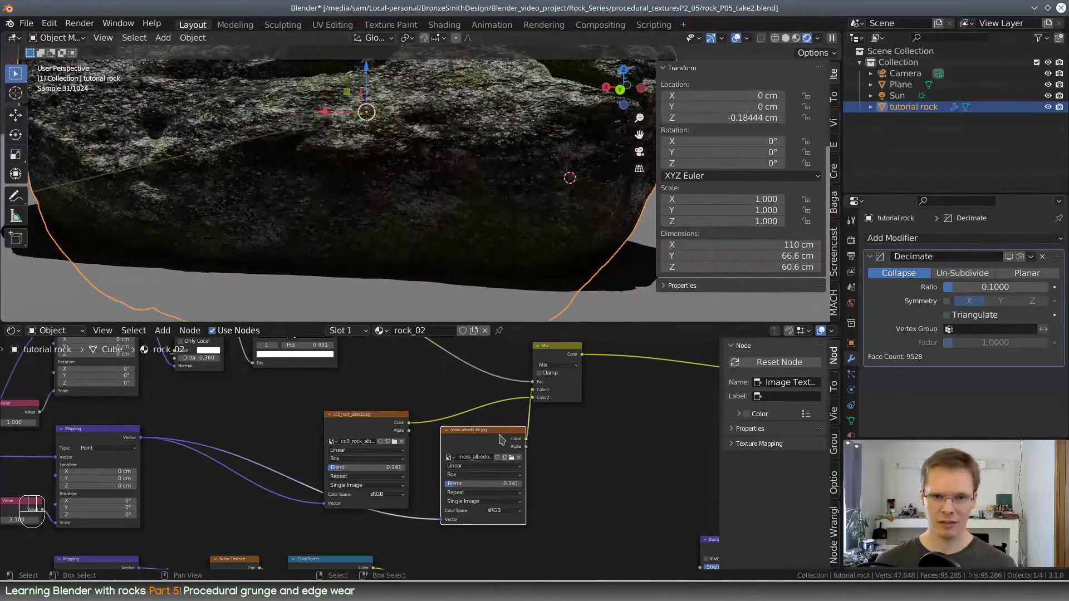
Delete the moss image texture node from the rock material
{"action": "mouse_move", "coordinate": [501, 440]}
{"action": "left_mouse_down"}
{"action": "mouse_move", "coordinate": [471, 445]}
{"action": "mouse_move", "coordinate": [483, 450]}
{"action": "left_mouse_up"}
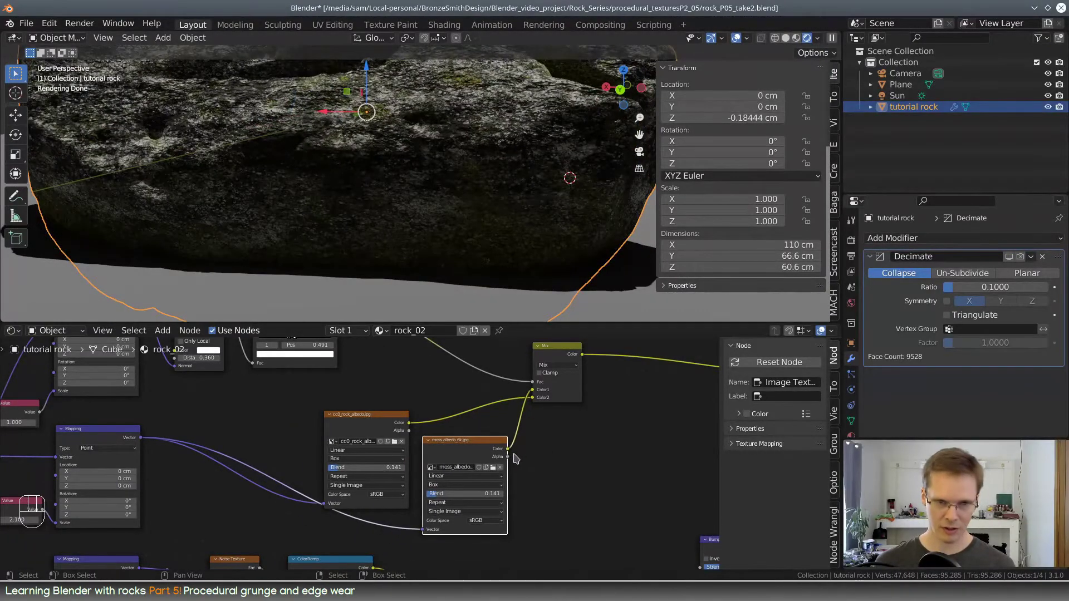
{"action": "key", "text": "x"}
{"action": "middle_click_drag", "start_coordinate": [458, 450], "coordinate": [483, 452]}
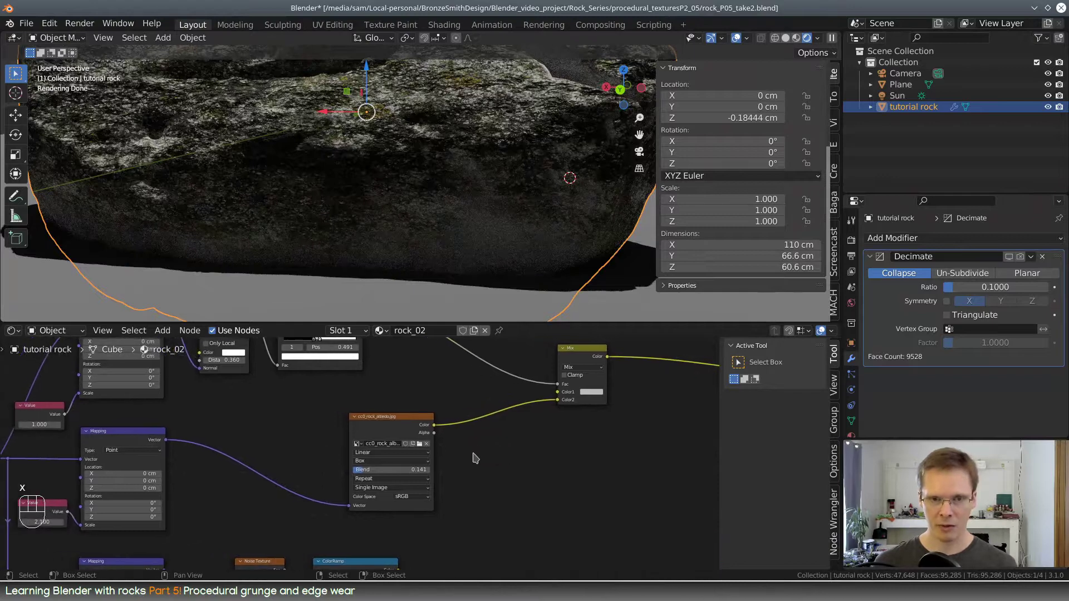
Add a new ColorRamp node above the ambient occlusion ColorRamp and connect its Color to the Mix node's Color1
{"action": "key", "text": "shift+a"}
{"action": "mouse_move", "coordinate": [486, 458]}
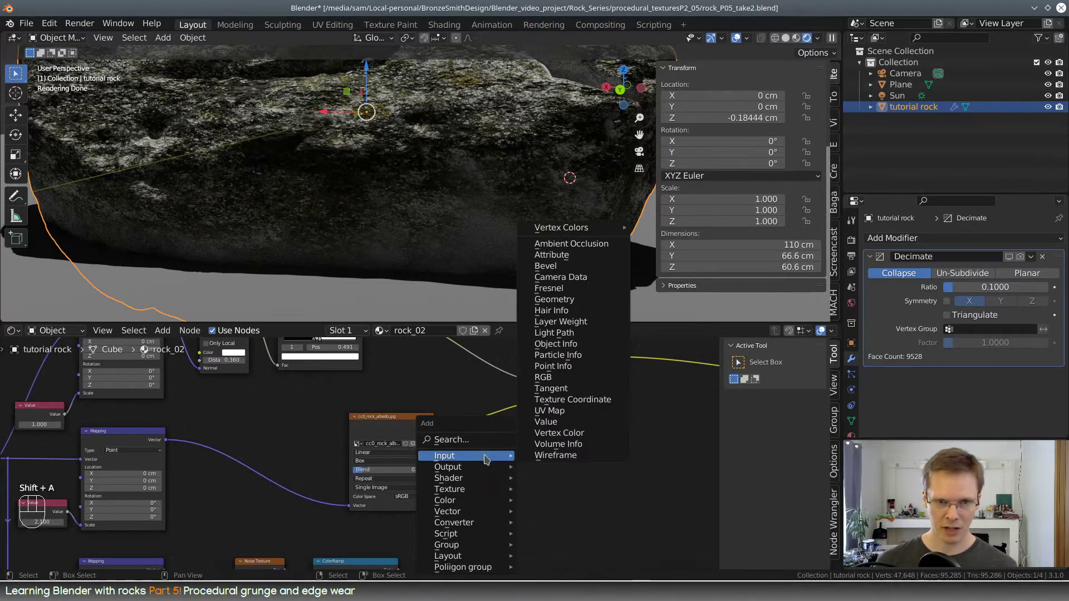
{"action": "left_click", "coordinate": [490, 439]}
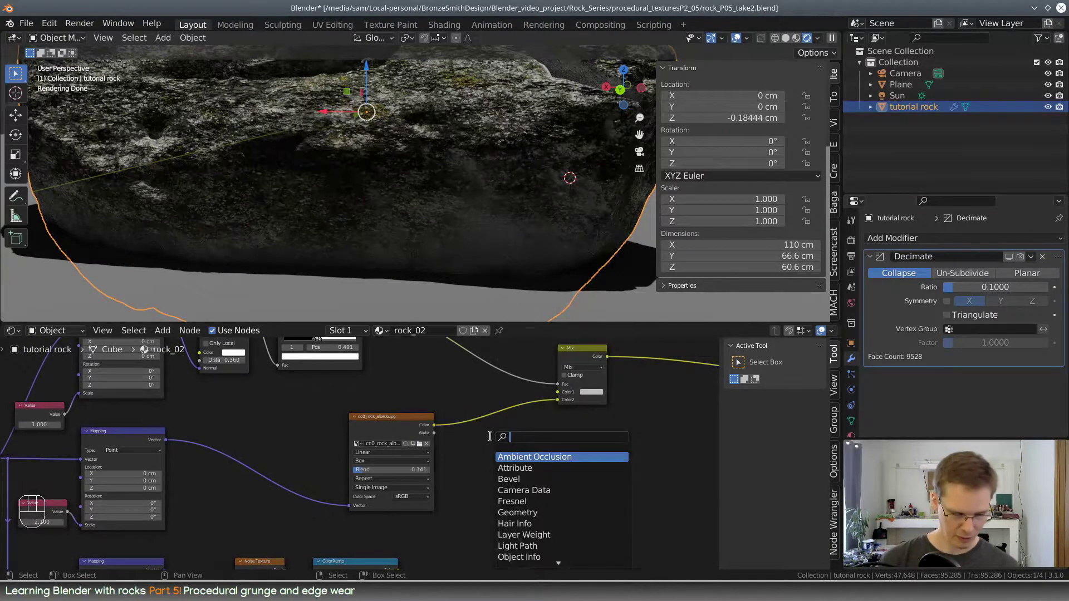
{"action": "type", "text": "colo"}
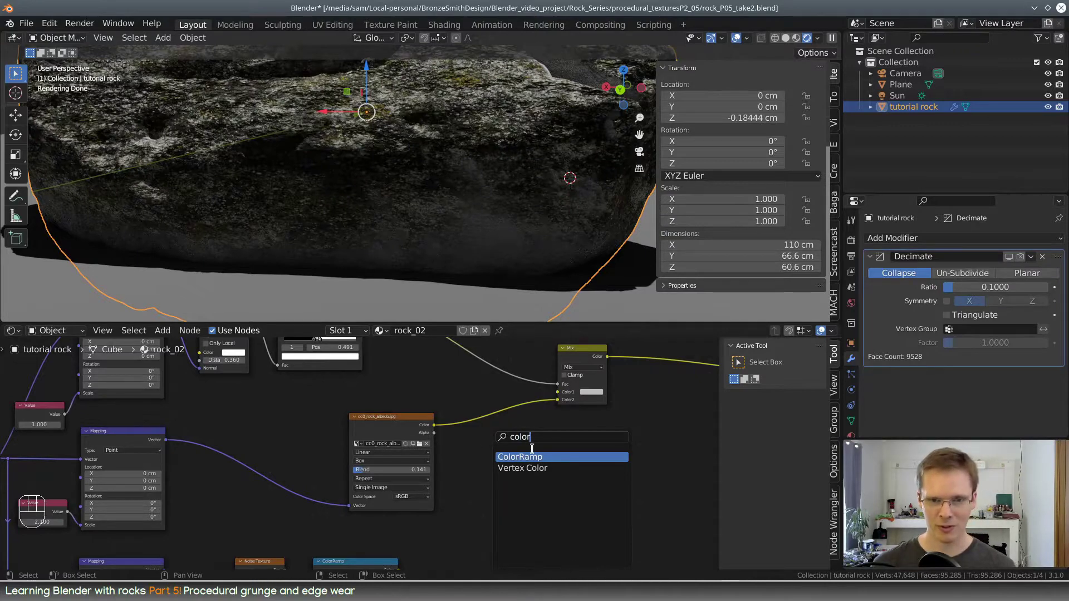
{"action": "type", "text": "r"}
{"action": "left_click", "coordinate": [534, 456]}
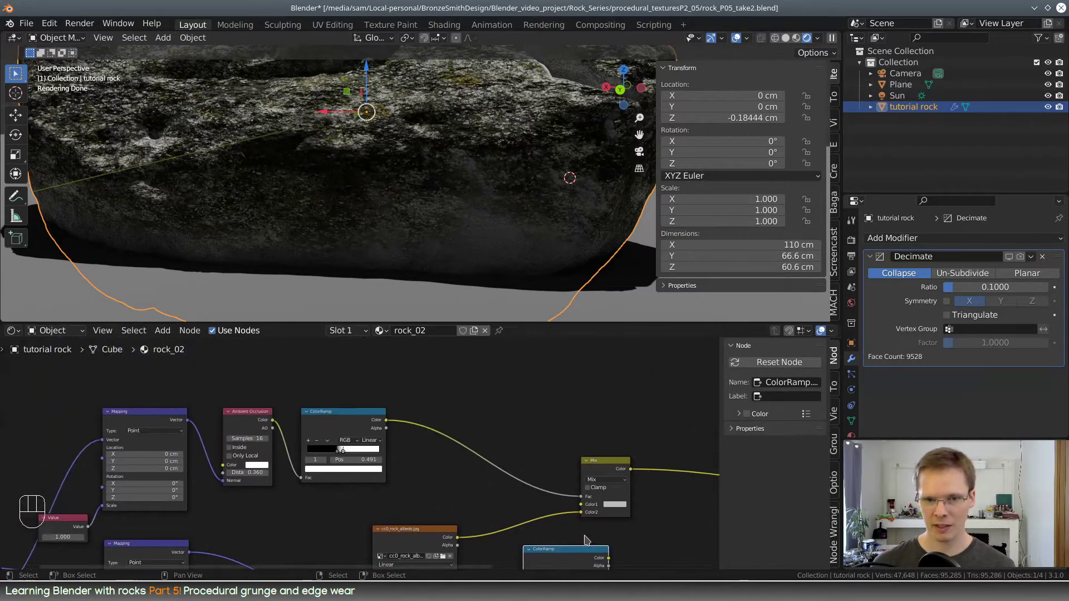
{"action": "left_click_drag", "start_coordinate": [568, 550], "coordinate": [512, 344]}
{"action": "middle_click_drag", "start_coordinate": [577, 411], "coordinate": [519, 406]}
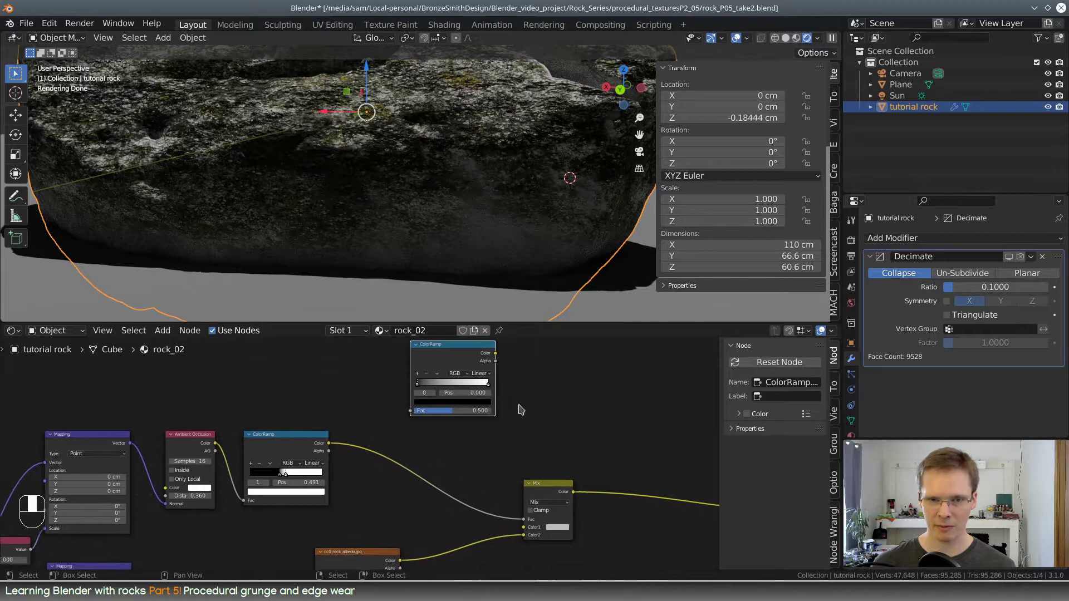
{"action": "middle_click_drag", "start_coordinate": [397, 452], "coordinate": [459, 435]}
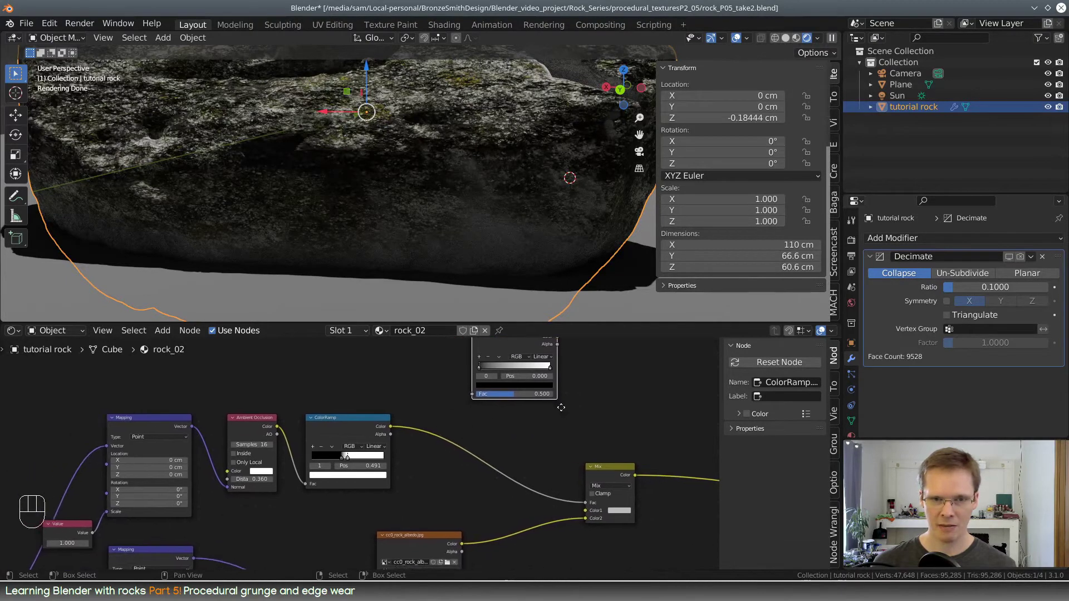
{"action": "middle_click_drag", "start_coordinate": [560, 408], "coordinate": [514, 434]}
{"action": "left_click_drag", "start_coordinate": [484, 369], "coordinate": [539, 536]}
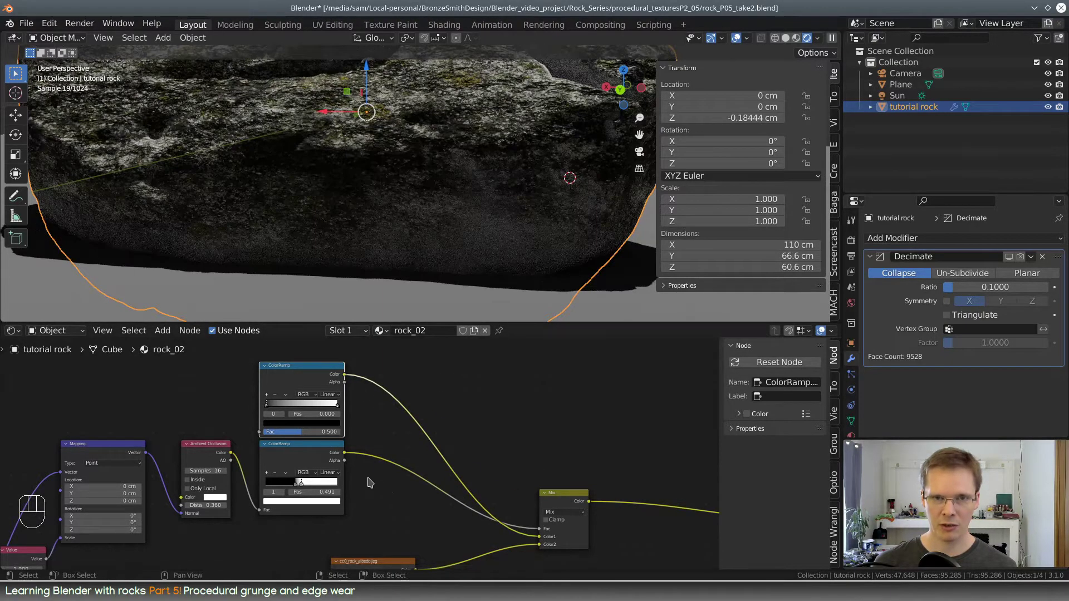
Preview the Mix node's output with the new ColorRamp connected on the rock
{"action": "middle_click_drag", "start_coordinate": [371, 482], "coordinate": [483, 498]}
{"action": "scroll", "coordinate": [537, 473], "scroll_direction": "up", "scroll_amount": 3}
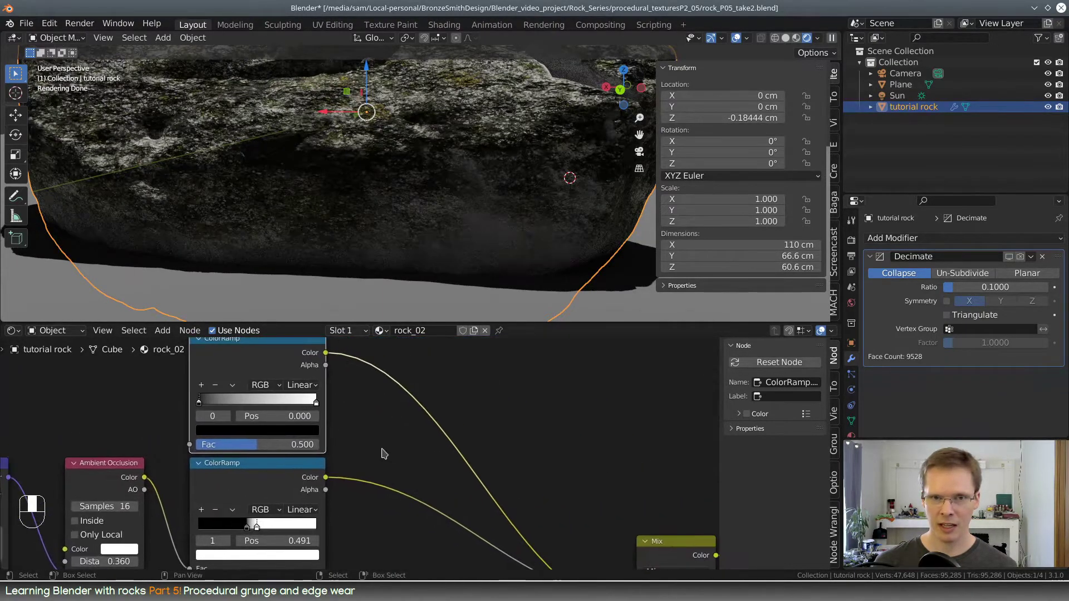
{"action": "middle_click_drag", "start_coordinate": [681, 534], "coordinate": [422, 442]}
{"action": "left_click", "coordinate": [410, 447], "text": "ctrl+shift"}
{"action": "middle_click_drag", "start_coordinate": [217, 398], "coordinate": [592, 484]}
{"action": "scroll", "coordinate": [514, 448], "scroll_direction": "down", "scroll_amount": 4}
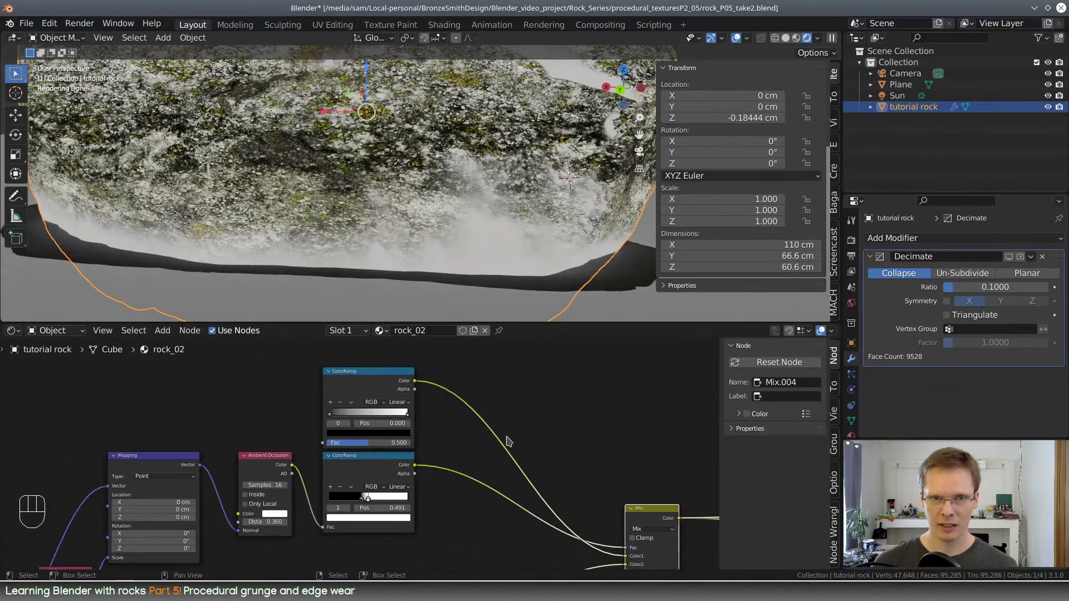
{"action": "scroll", "coordinate": [595, 438], "scroll_direction": "down", "scroll_amount": 4}
{"action": "middle_click_drag", "start_coordinate": [565, 445], "coordinate": [492, 404]}
{"action": "middle_click_drag", "start_coordinate": [552, 420], "coordinate": [465, 415]}
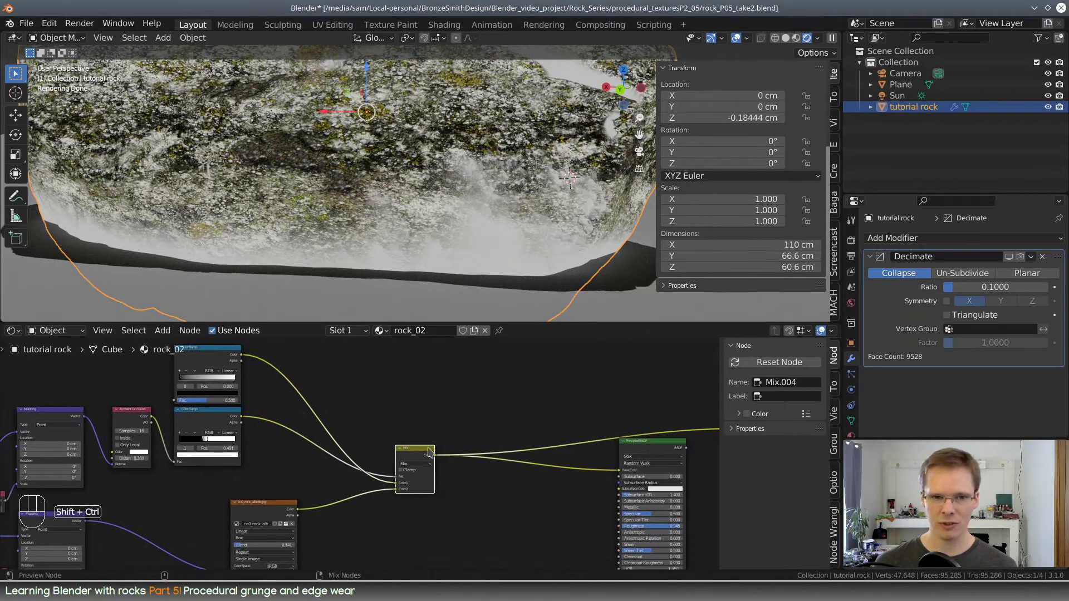
Set the new ColorRamp's black stop to 0.005 and its white stop to 0.836
{"action": "middle_click_drag", "start_coordinate": [358, 401], "coordinate": [562, 464]}
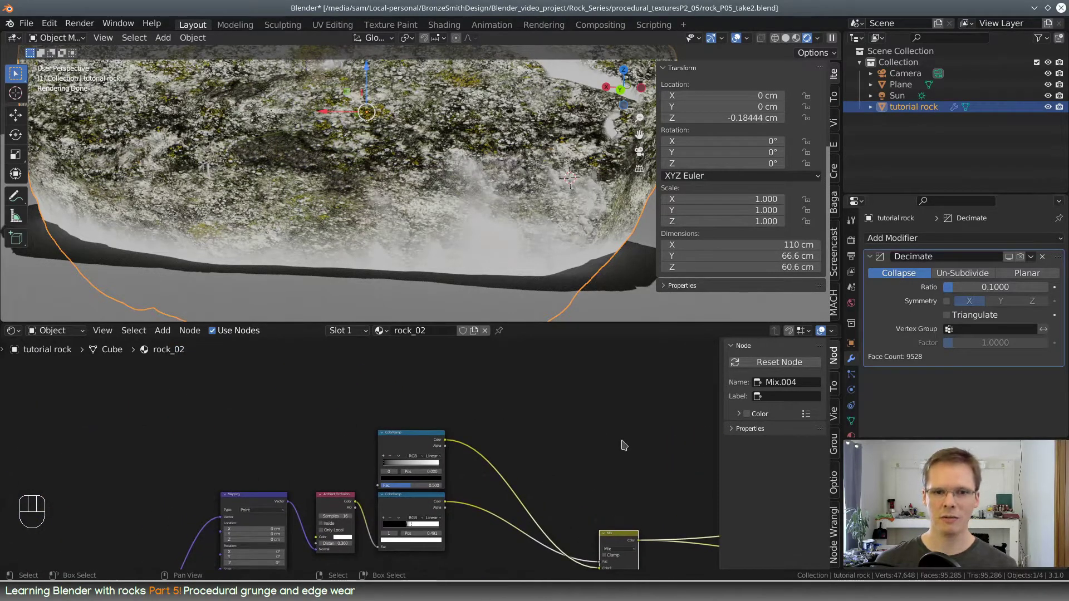
{"action": "scroll", "coordinate": [491, 469], "scroll_direction": "up", "scroll_amount": 4}
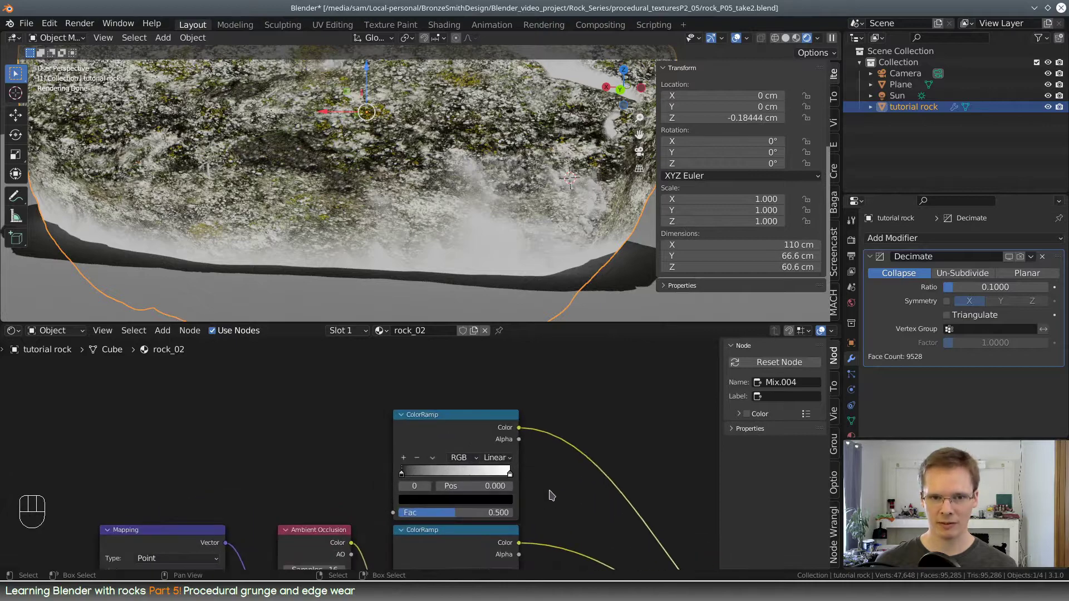
{"action": "scroll", "coordinate": [434, 428], "scroll_direction": "up", "scroll_amount": 1}
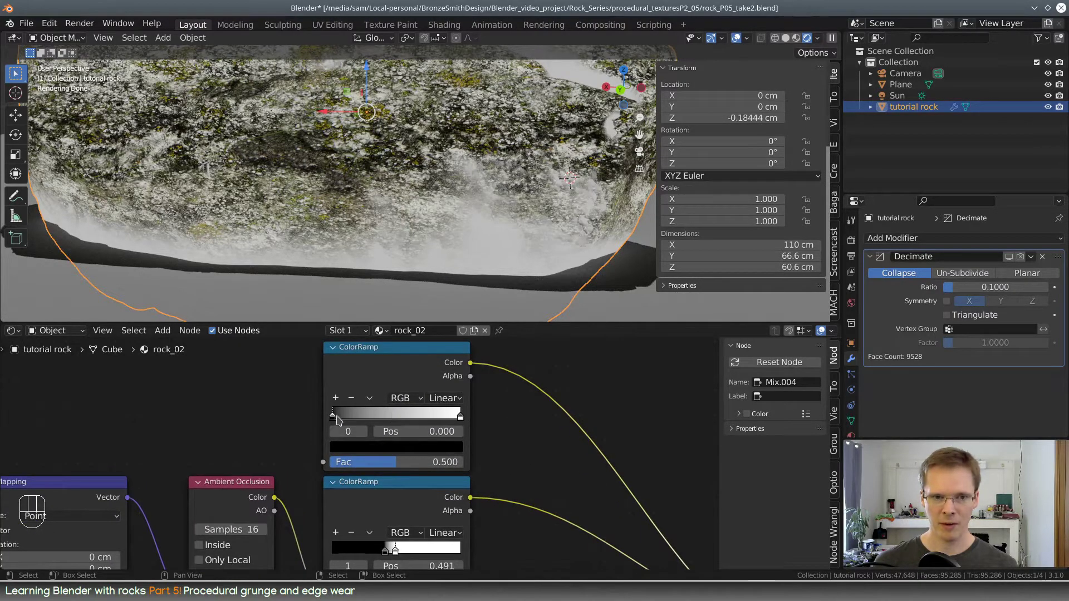
{"action": "left_click_drag", "start_coordinate": [334, 420], "coordinate": [393, 423]}
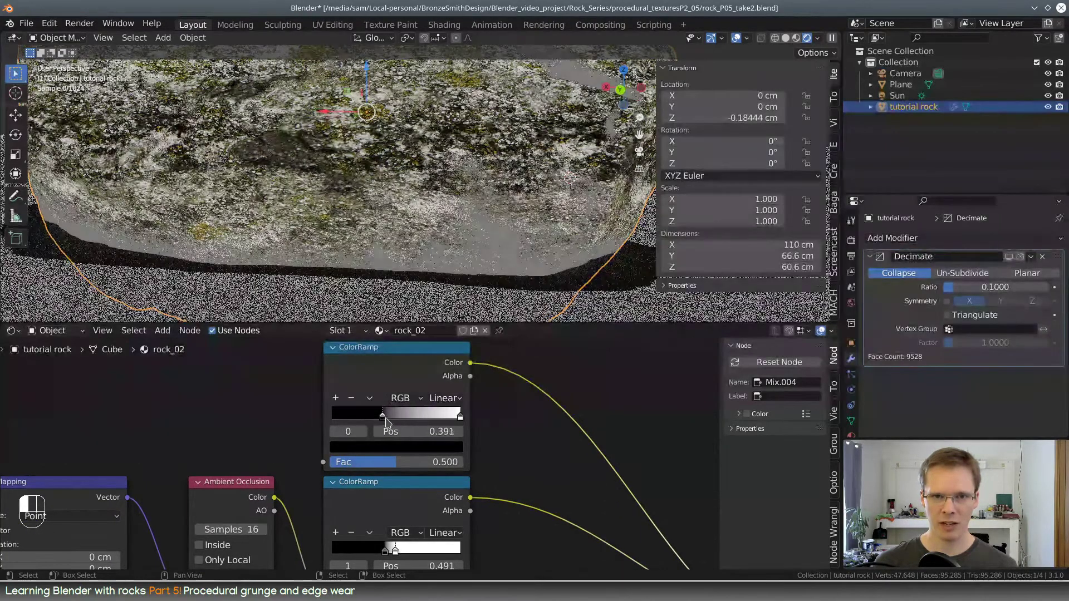
{"action": "left_click_drag", "start_coordinate": [460, 417], "coordinate": [333, 416]}
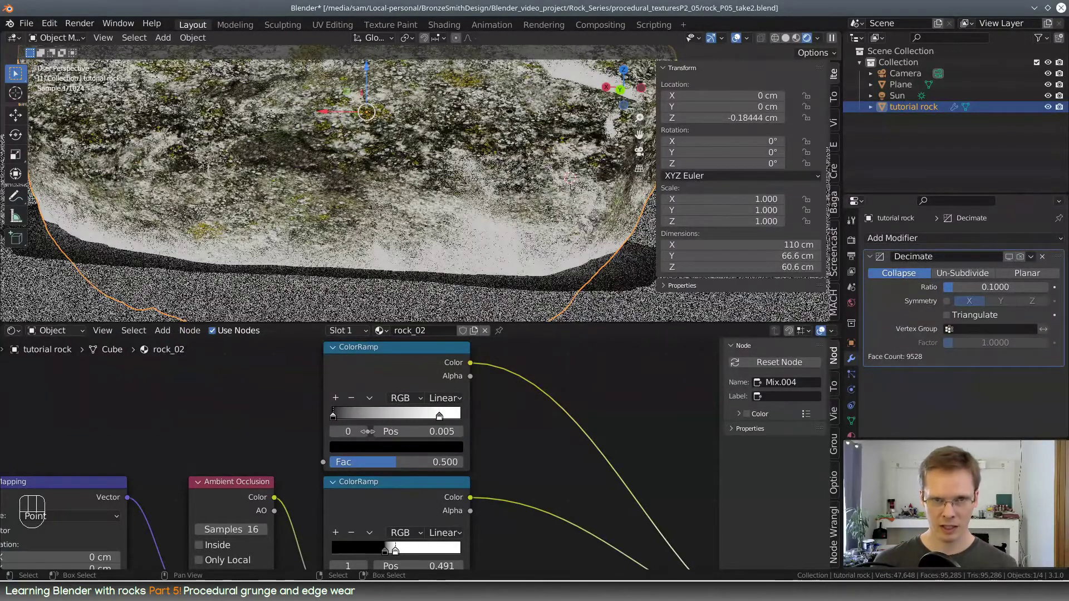
{"action": "left_click", "coordinate": [440, 417]}
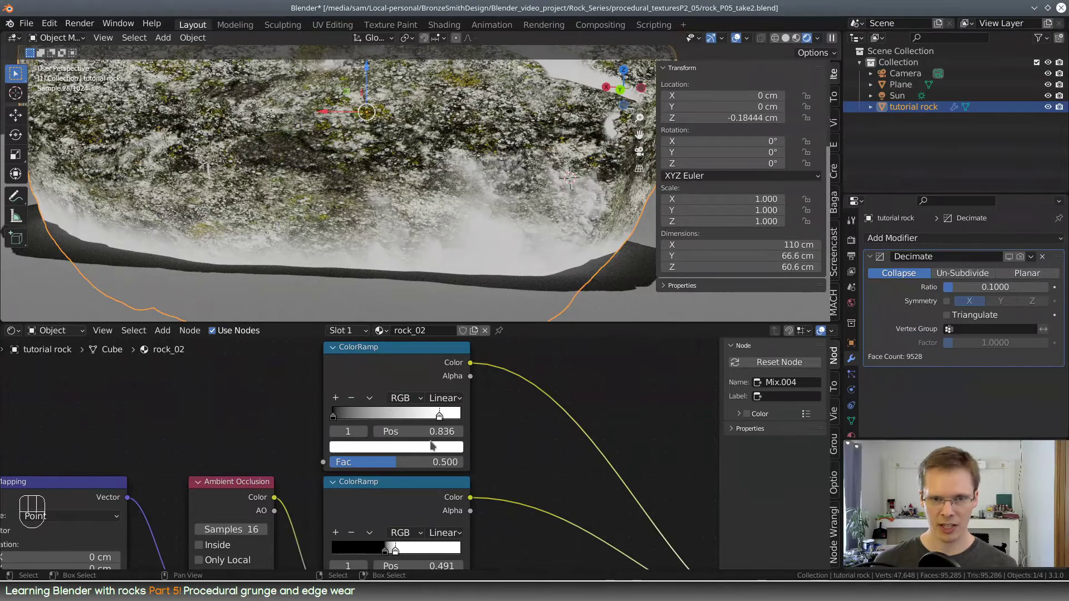
Color the new ColorRamp's white stop dark orange-brown with hue 0.079 and full saturation, and position it at 0.927
{"action": "left_click", "coordinate": [397, 447]}
{"action": "mouse_move", "coordinate": [372, 329]}
{"action": "left_mouse_down"}
{"action": "mouse_move", "coordinate": [356, 324]}
{"action": "mouse_move", "coordinate": [351, 334]}
{"action": "left_mouse_up"}
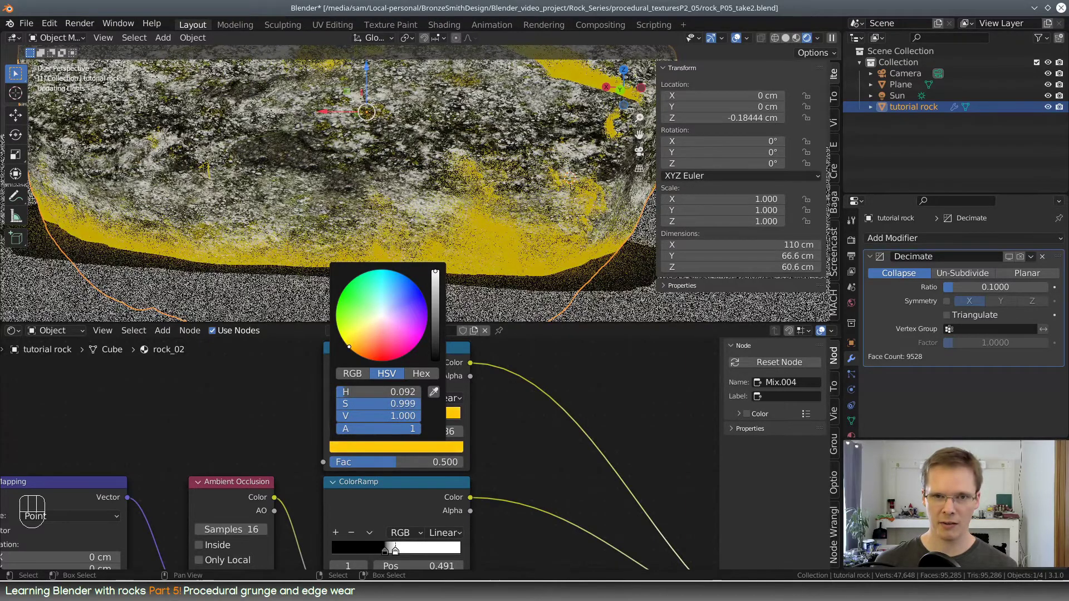
{"action": "mouse_move", "coordinate": [349, 348]}
{"action": "left_mouse_down"}
{"action": "mouse_move", "coordinate": [364, 328]}
{"action": "mouse_move", "coordinate": [350, 349]}
{"action": "left_mouse_up"}
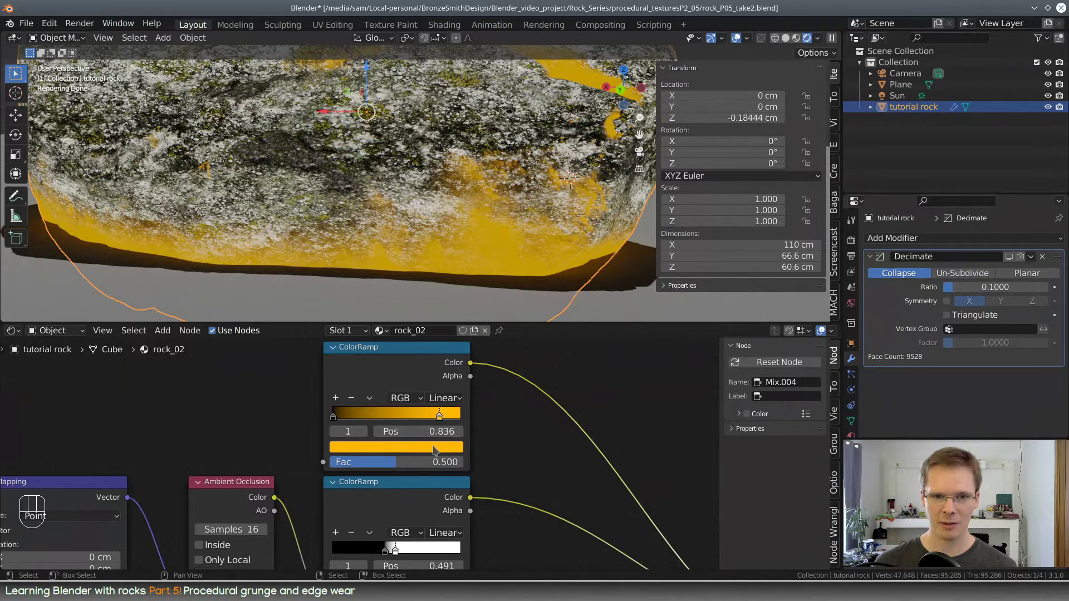
{"action": "left_click_drag", "start_coordinate": [439, 417], "coordinate": [459, 419]}
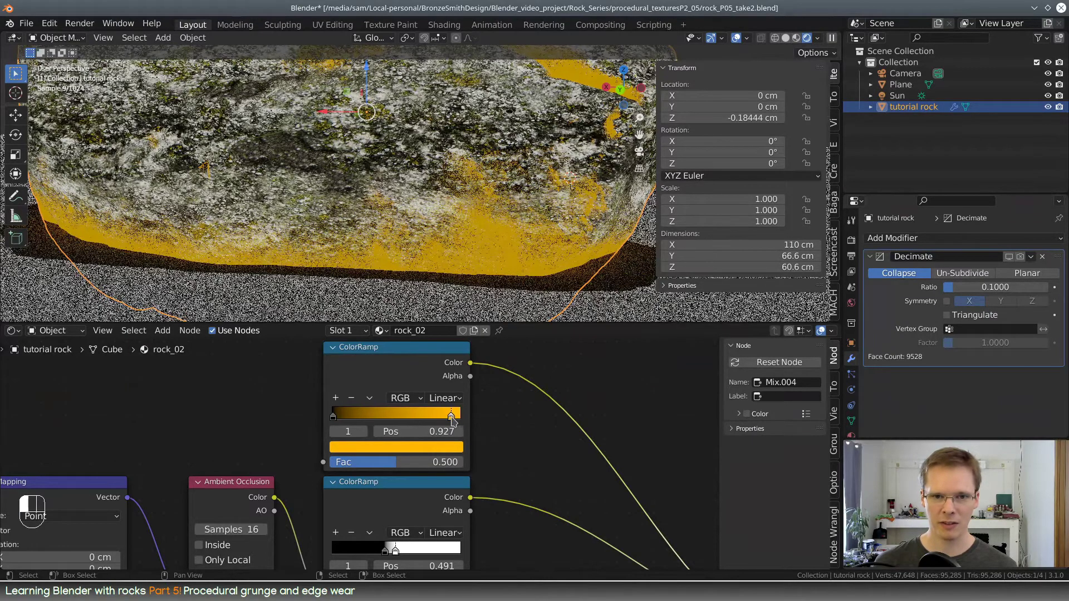
{"action": "left_click", "coordinate": [449, 447]}
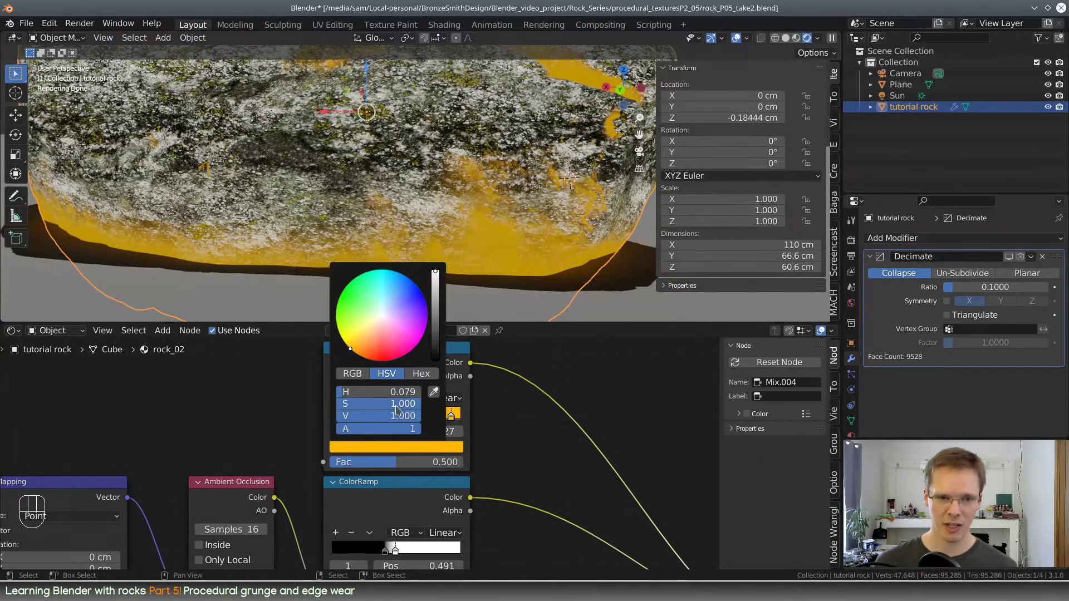
{"action": "left_click_drag", "start_coordinate": [396, 415], "coordinate": [296, 415]}
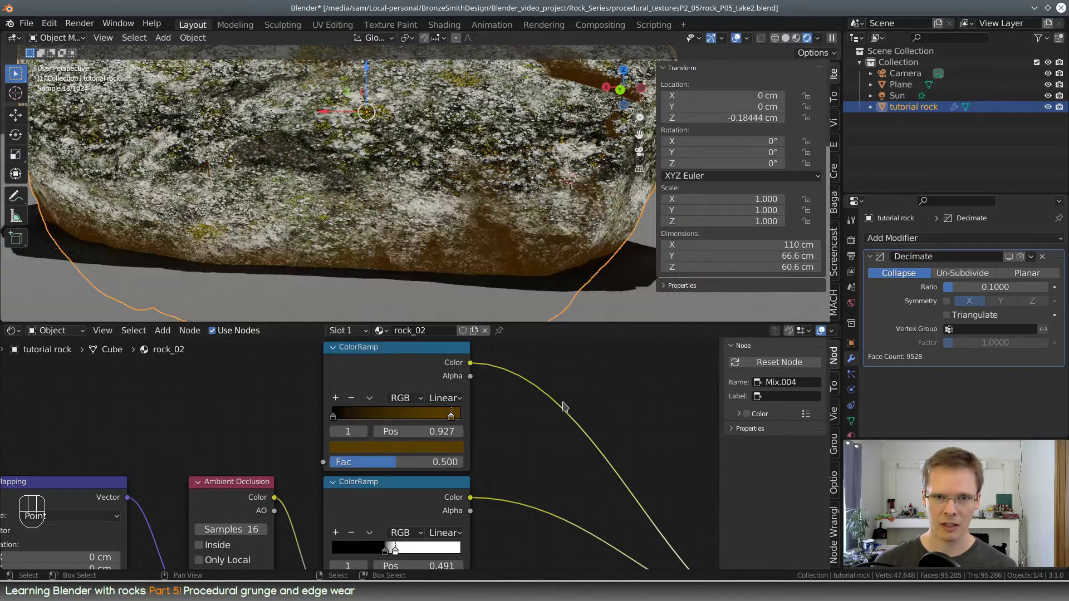
Sample the ramp's brown color for its black stop, and shift that stop's hue to dark green
{"action": "left_click", "coordinate": [333, 416]}
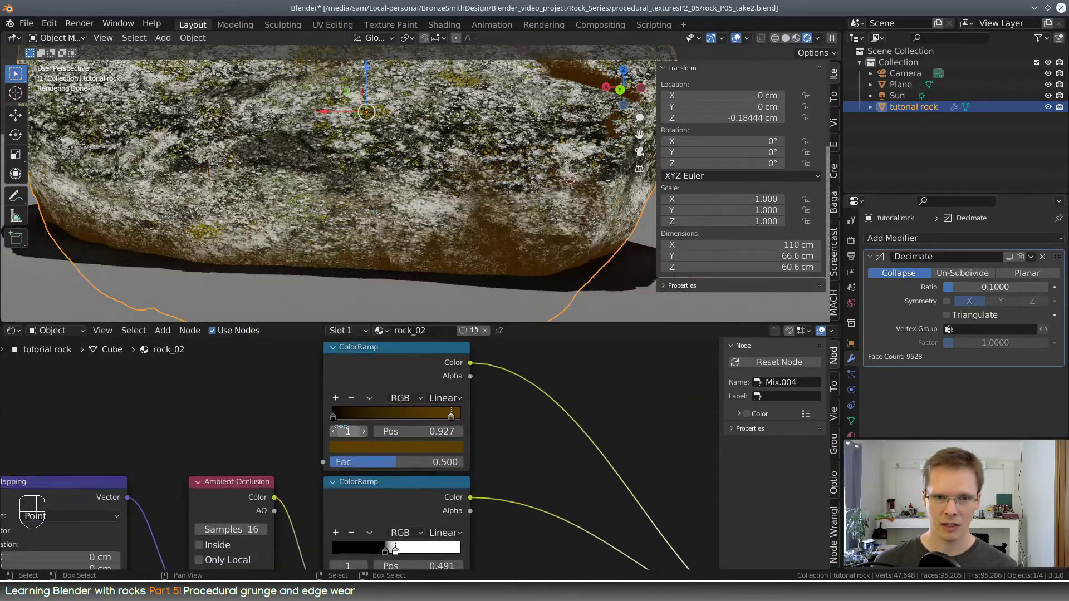
{"action": "left_click", "coordinate": [397, 452]}
{"action": "left_click", "coordinate": [458, 400]}
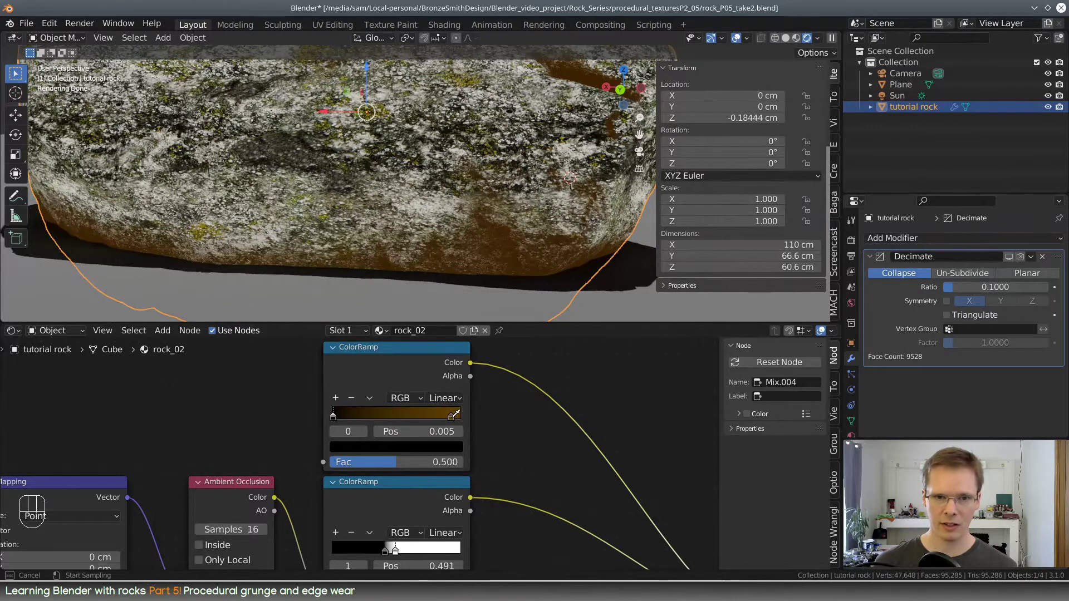
{"action": "left_click", "coordinate": [456, 413]}
{"action": "left_click", "coordinate": [397, 447]}
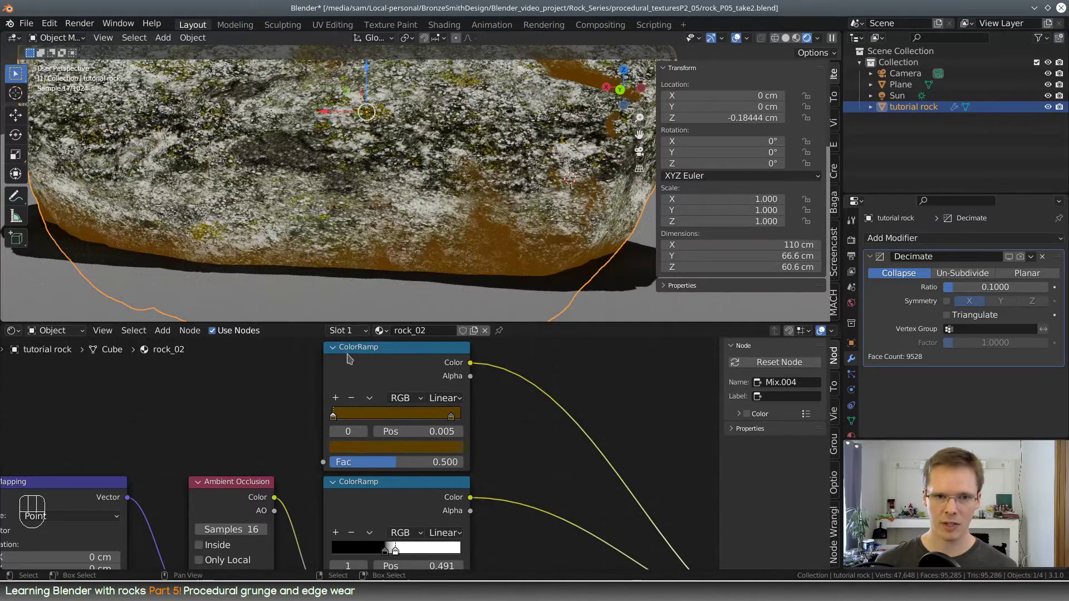
{"action": "left_click", "coordinate": [382, 448]}
{"action": "left_click_drag", "start_coordinate": [350, 350], "coordinate": [344, 330]}
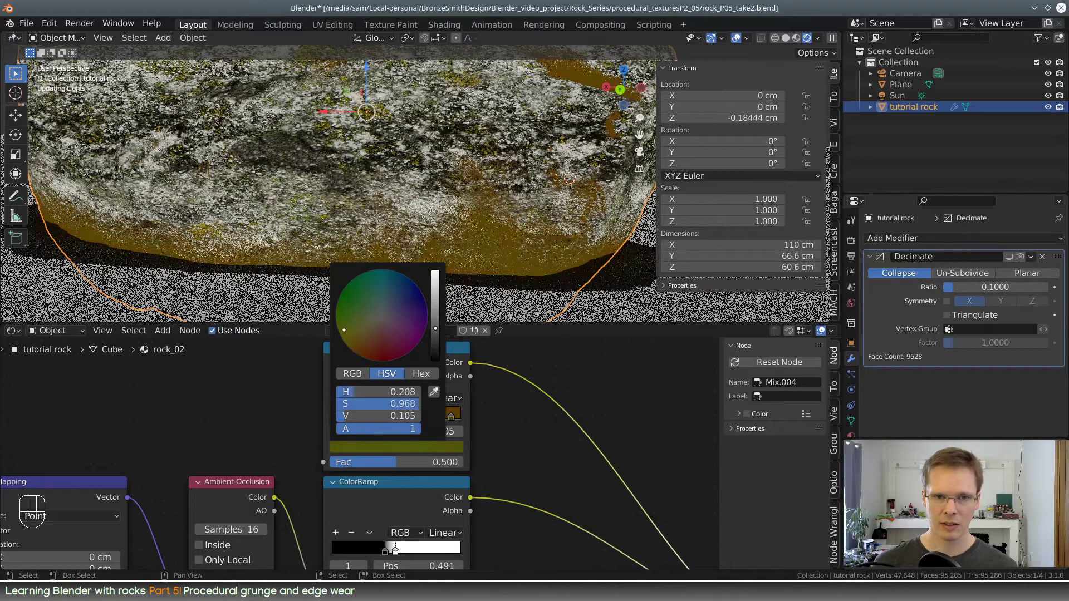
Move the brown stop toward the ramp's middle, set the green stop to 0.150, and connect the Ambient Occlusion Color to the ramp's Fac
{"action": "left_click", "coordinate": [450, 416]}
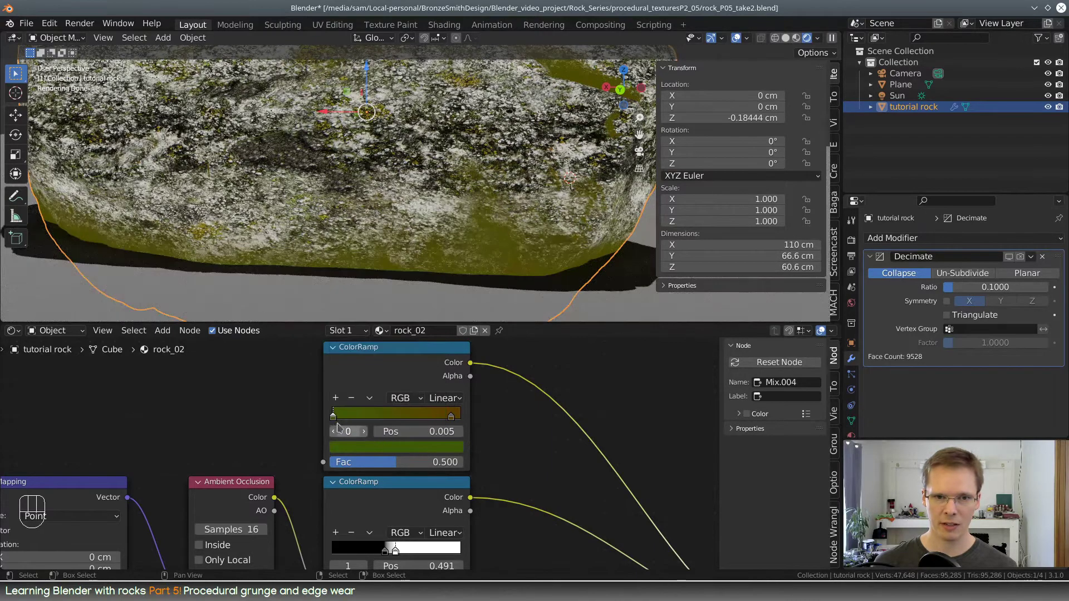
{"action": "left_click_drag", "start_coordinate": [450, 419], "coordinate": [408, 421]}
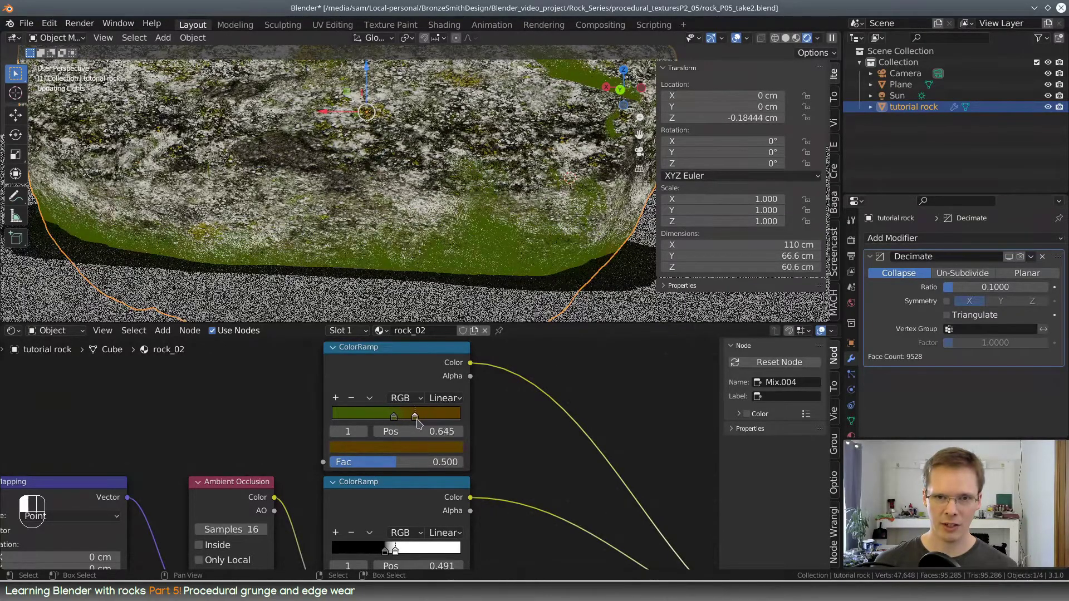
{"action": "left_click_drag", "start_coordinate": [394, 418], "coordinate": [362, 413]}
{"action": "scroll", "coordinate": [483, 424], "scroll_direction": "down", "scroll_amount": 2}
{"action": "scroll", "coordinate": [483, 428], "scroll_direction": "down", "scroll_amount": 2}
{"action": "scroll", "coordinate": [556, 420], "scroll_direction": "up", "scroll_amount": 5}
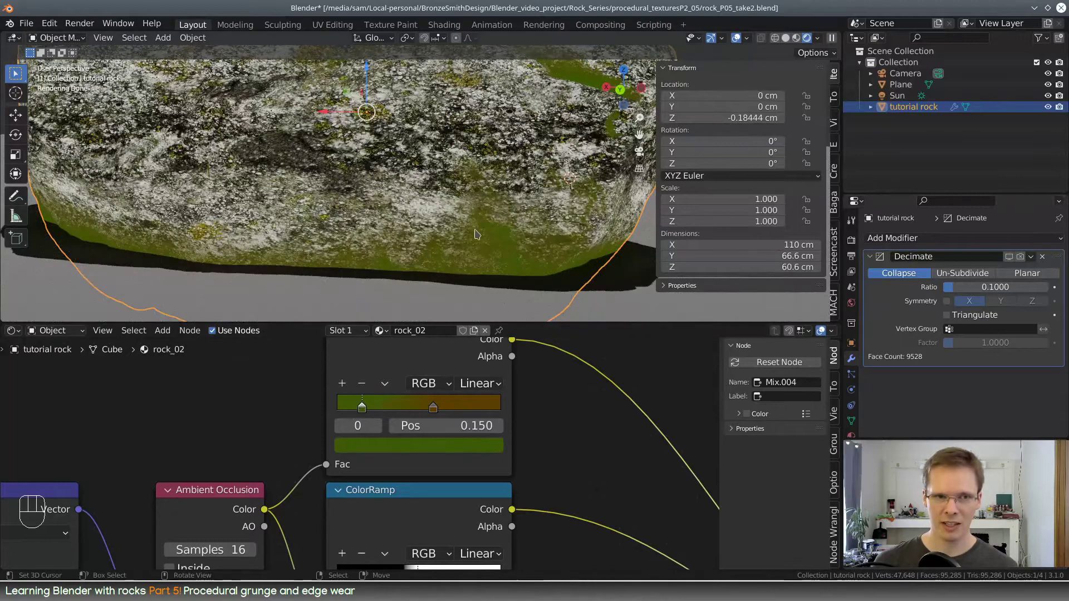
Reverse the order of the grunge ramp's stops, placing brown at 0.255 and green just after it
{"action": "middle_click_drag", "start_coordinate": [578, 205], "coordinate": [528, 131]}
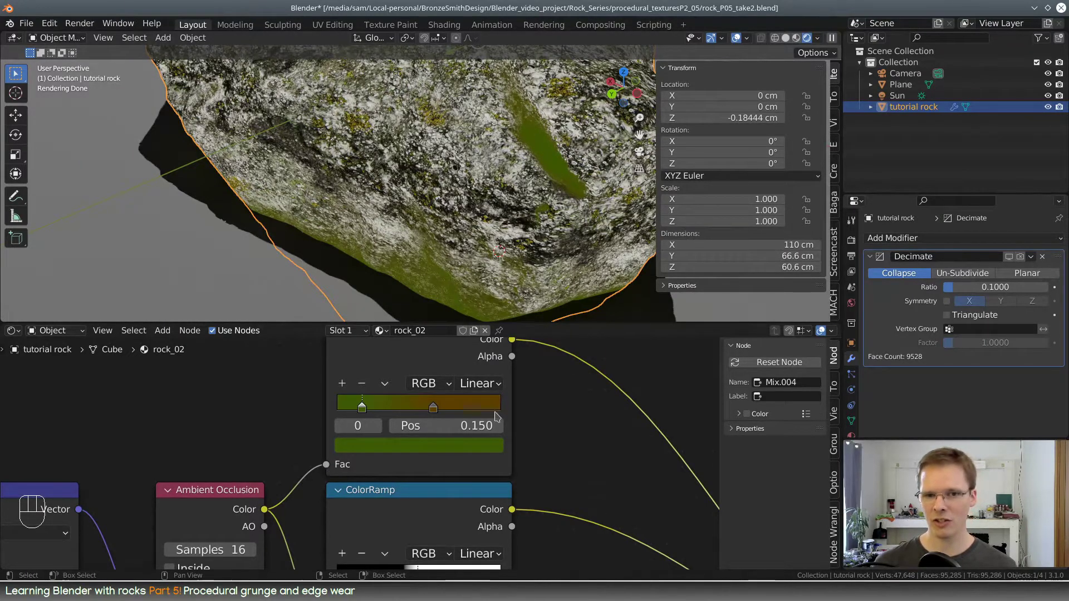
{"action": "middle_click_drag", "start_coordinate": [549, 423], "coordinate": [560, 433]}
{"action": "left_click_drag", "start_coordinate": [445, 425], "coordinate": [407, 418]}
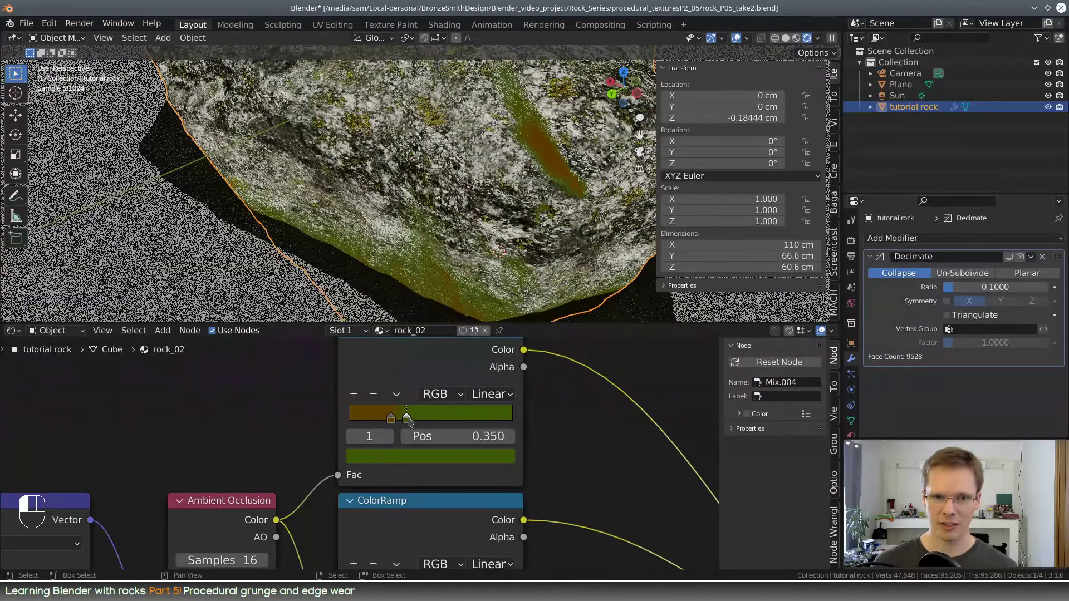
{"action": "left_click", "coordinate": [391, 418]}
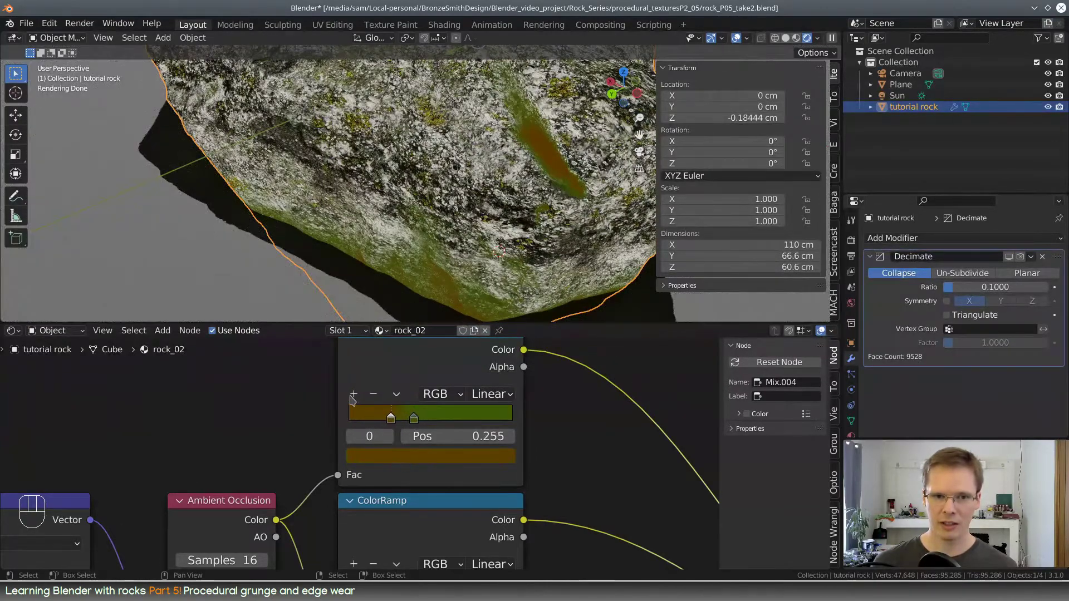
Add a third stop at position 0.000 of the grunge ramp, copy the brown into it and darken it to nearly black
{"action": "left_click", "coordinate": [352, 395]}
{"action": "left_click_drag", "start_coordinate": [403, 421], "coordinate": [396, 421]}
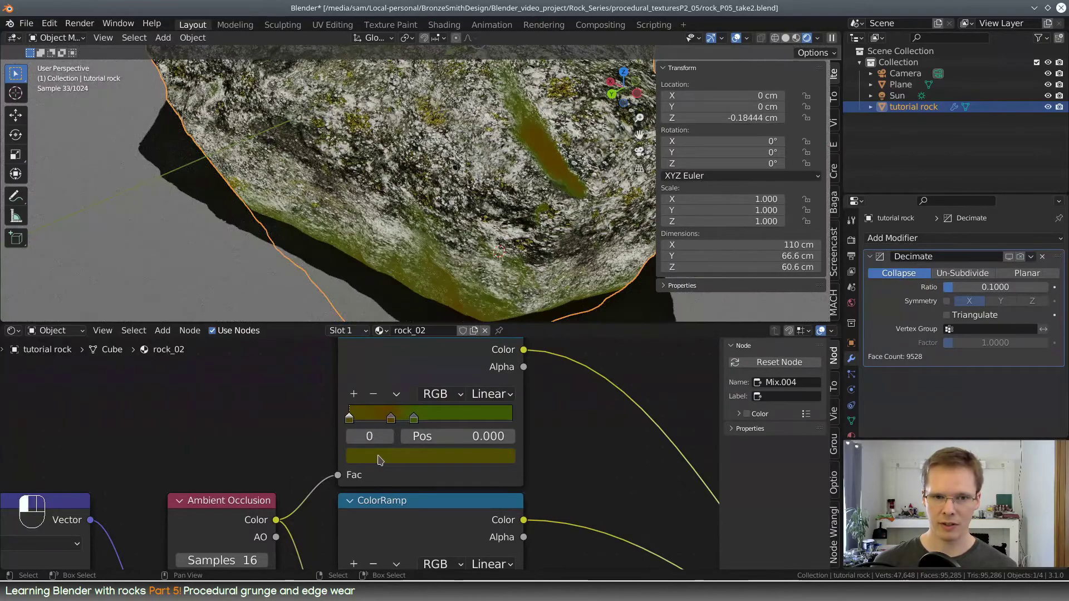
{"action": "left_click", "coordinate": [426, 457]}
{"action": "left_click", "coordinate": [426, 458]}
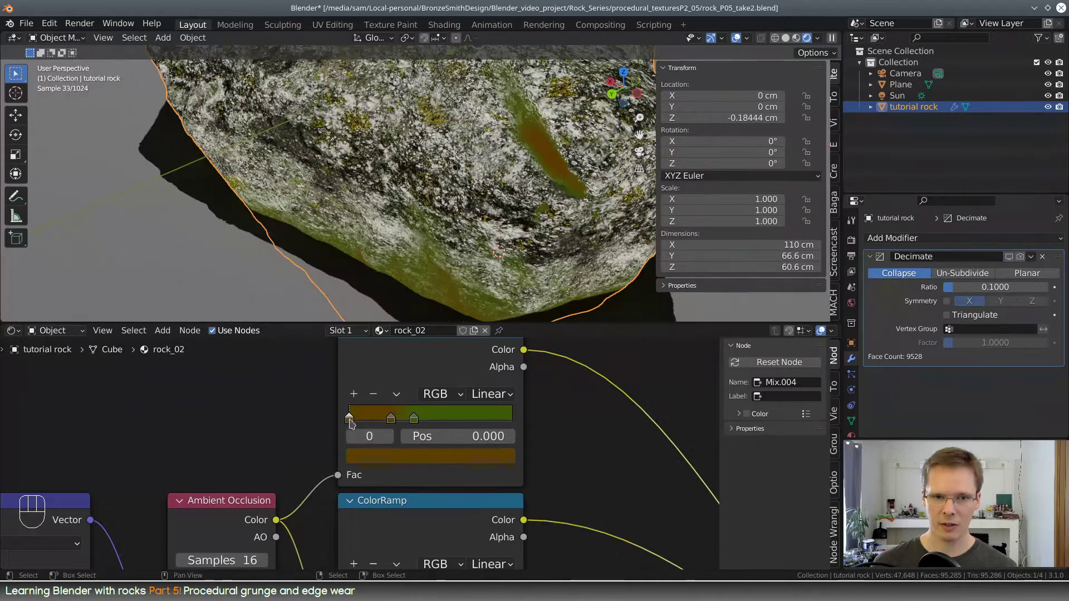
{"action": "left_click", "coordinate": [380, 457]}
{"action": "left_click_drag", "start_coordinate": [481, 309], "coordinate": [480, 337]}
Preview the Principled BSDF output and examine the grunge around the rock's base and crack
{"action": "middle_click_drag", "start_coordinate": [483, 250], "coordinate": [543, 210]}
{"action": "scroll", "coordinate": [542, 209], "scroll_direction": "down", "scroll_amount": 5}
{"action": "middle_click_drag", "start_coordinate": [634, 432], "coordinate": [170, 365]}
{"action": "scroll", "coordinate": [543, 449], "scroll_direction": "down", "scroll_amount": 5}
{"action": "middle_click_drag", "start_coordinate": [607, 455], "coordinate": [289, 392]}
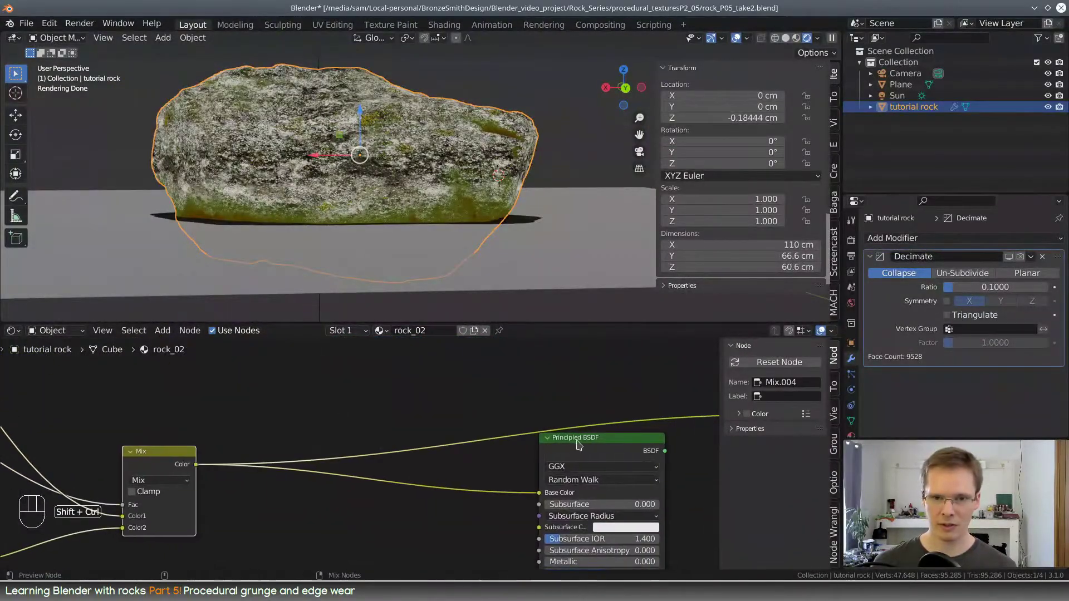
{"action": "left_click", "coordinate": [591, 444], "text": "ctrl+shift"}
{"action": "middle_click_drag", "start_coordinate": [219, 392], "coordinate": [731, 489]}
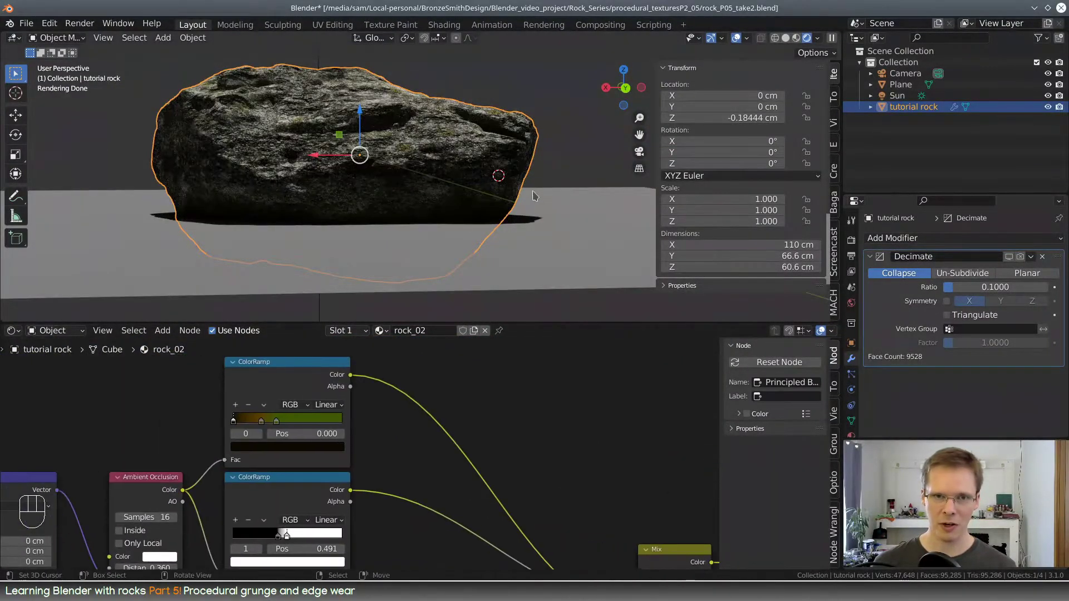
{"action": "middle_click_drag", "start_coordinate": [535, 195], "coordinate": [468, 227]}
{"action": "scroll", "coordinate": [522, 194], "scroll_direction": "up", "scroll_amount": 3}
{"action": "middle_click_drag", "start_coordinate": [523, 193], "coordinate": [423, 217], "text": "shift"}
{"action": "scroll", "coordinate": [365, 420], "scroll_direction": "up", "scroll_amount": 2}
Move the cc0_rock_albedo image texture node closer to the Mix node and examine the grunge in the rock's crack
{"action": "middle_click_drag", "start_coordinate": [362, 423], "coordinate": [638, 496]}
{"action": "scroll", "coordinate": [379, 472], "scroll_direction": "down", "scroll_amount": 2}
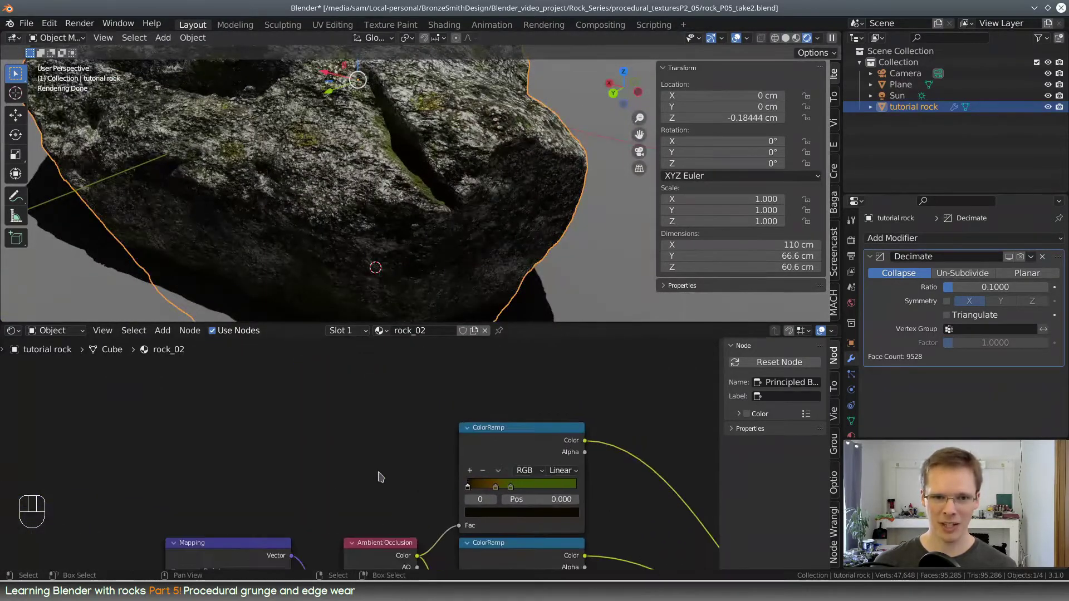
{"action": "middle_click_drag", "start_coordinate": [416, 480], "coordinate": [255, 401]}
{"action": "scroll", "coordinate": [469, 423], "scroll_direction": "down", "scroll_amount": 3}
{"action": "middle_click_drag", "start_coordinate": [656, 500], "coordinate": [593, 447]}
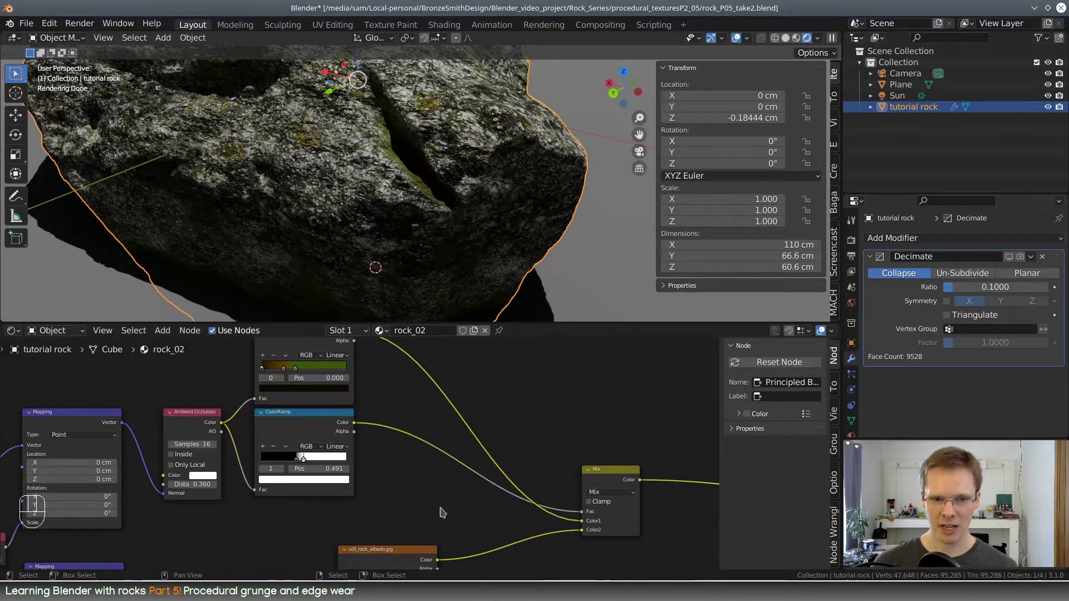
{"action": "middle_click_drag", "start_coordinate": [443, 512], "coordinate": [529, 420]}
{"action": "left_click_drag", "start_coordinate": [498, 461], "coordinate": [602, 439]}
{"action": "mouse_move", "coordinate": [444, 245]}
{"action": "middle_mouse_down"}
{"action": "mouse_move", "coordinate": [479, 228]}
{"action": "mouse_move", "coordinate": [420, 248]}
{"action": "mouse_move", "coordinate": [445, 265]}
{"action": "middle_mouse_up"}
{"action": "scroll", "coordinate": [446, 264], "scroll_direction": "up", "scroll_amount": 2}
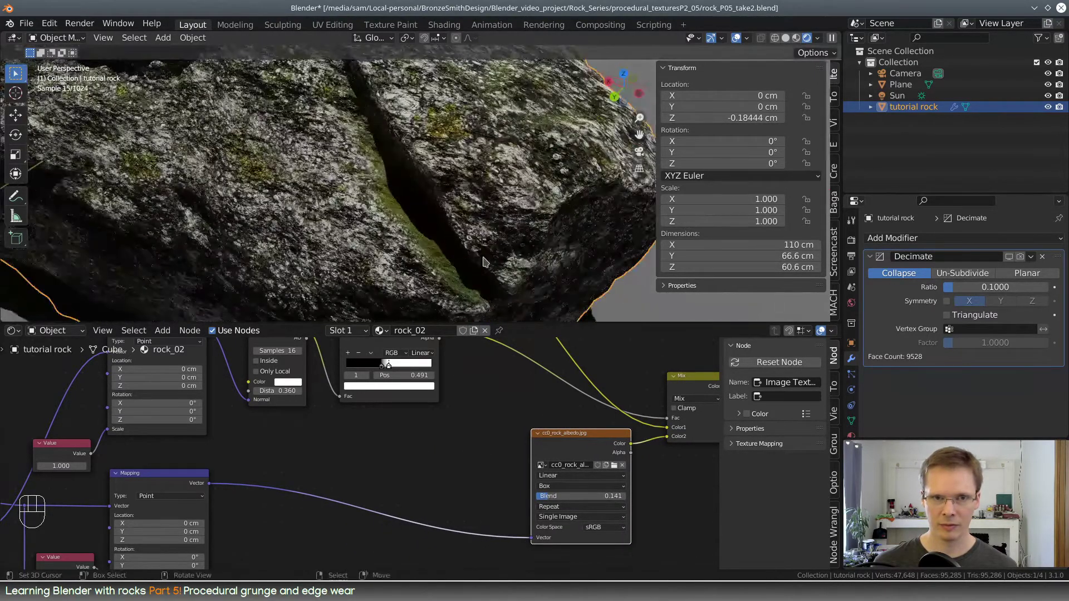
Shift the grunge ramp's green stop further from the brown one and set the brown stop to 0.264
{"action": "middle_click_drag", "start_coordinate": [480, 416], "coordinate": [601, 508]}
{"action": "scroll", "coordinate": [536, 469], "scroll_direction": "up", "scroll_amount": 2}
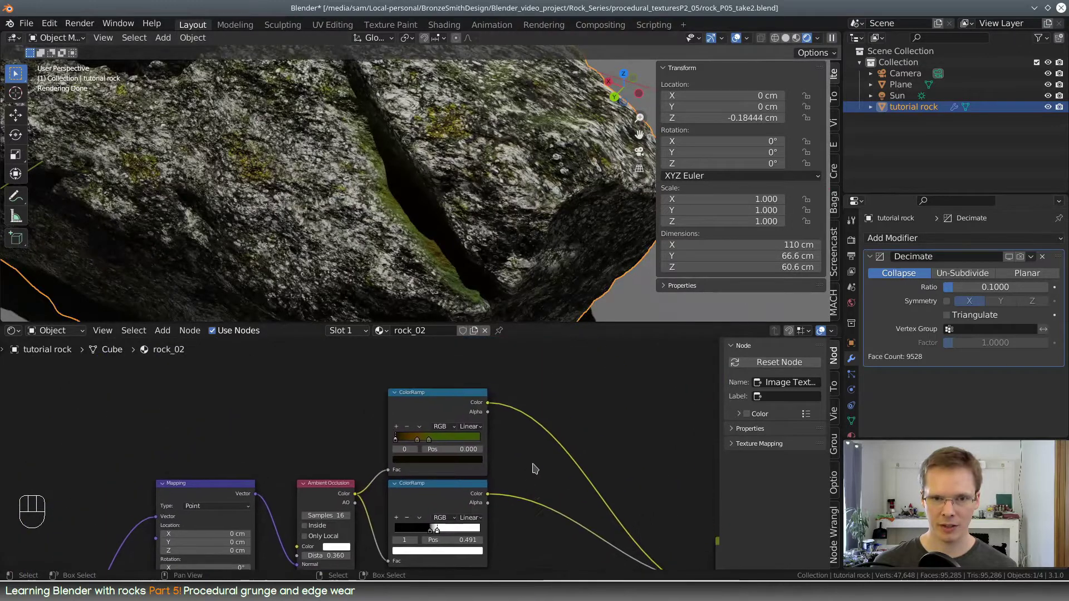
{"action": "mouse_move", "coordinate": [462, 434]}
{"action": "left_mouse_down"}
{"action": "mouse_move", "coordinate": [474, 434]}
{"action": "mouse_move", "coordinate": [447, 436]}
{"action": "left_mouse_up"}
{"action": "scroll", "coordinate": [446, 436], "scroll_direction": "down", "scroll_amount": 3}
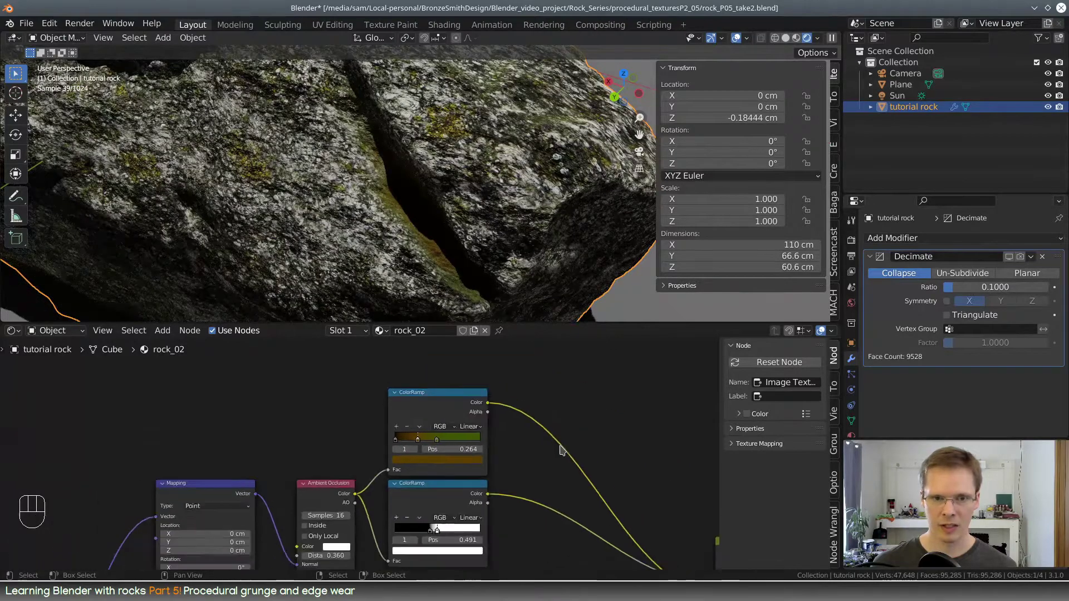
Reposition the cc0_rock_albedo image texture node below the Mix node to clear space beside the ambient occlusion ColorRamp
{"action": "middle_click_drag", "start_coordinate": [546, 446], "coordinate": [473, 397]}
{"action": "scroll", "coordinate": [472, 397], "scroll_direction": "down", "scroll_amount": 4}
{"action": "middle_click_drag", "start_coordinate": [438, 455], "coordinate": [391, 403]}
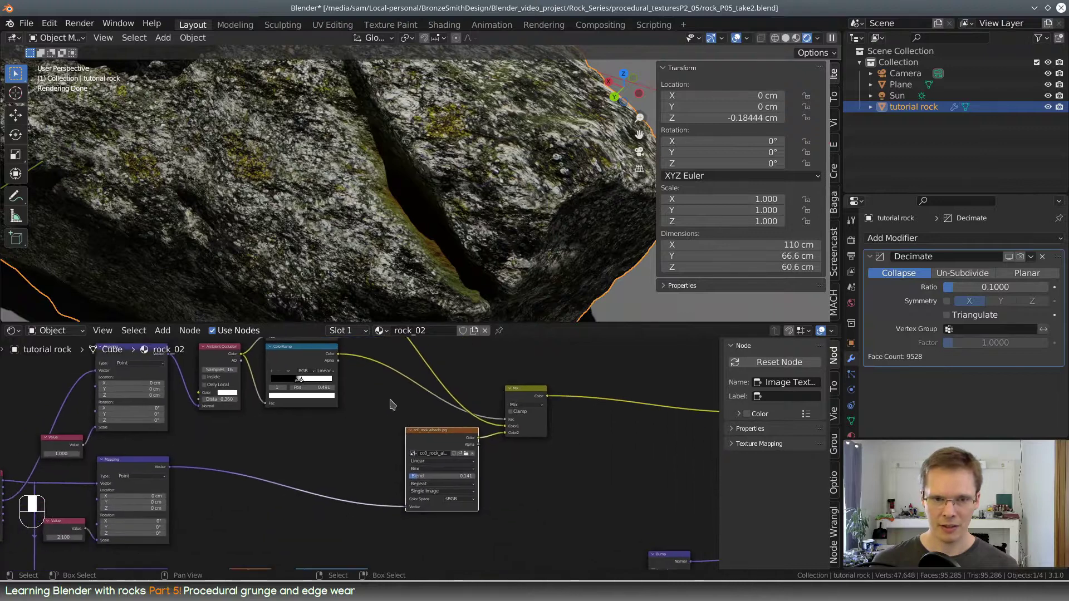
{"action": "left_click_drag", "start_coordinate": [432, 435], "coordinate": [408, 464]}
{"action": "middle_click_drag", "start_coordinate": [388, 413], "coordinate": [429, 465]}
{"action": "left_click_drag", "start_coordinate": [455, 528], "coordinate": [495, 530]}
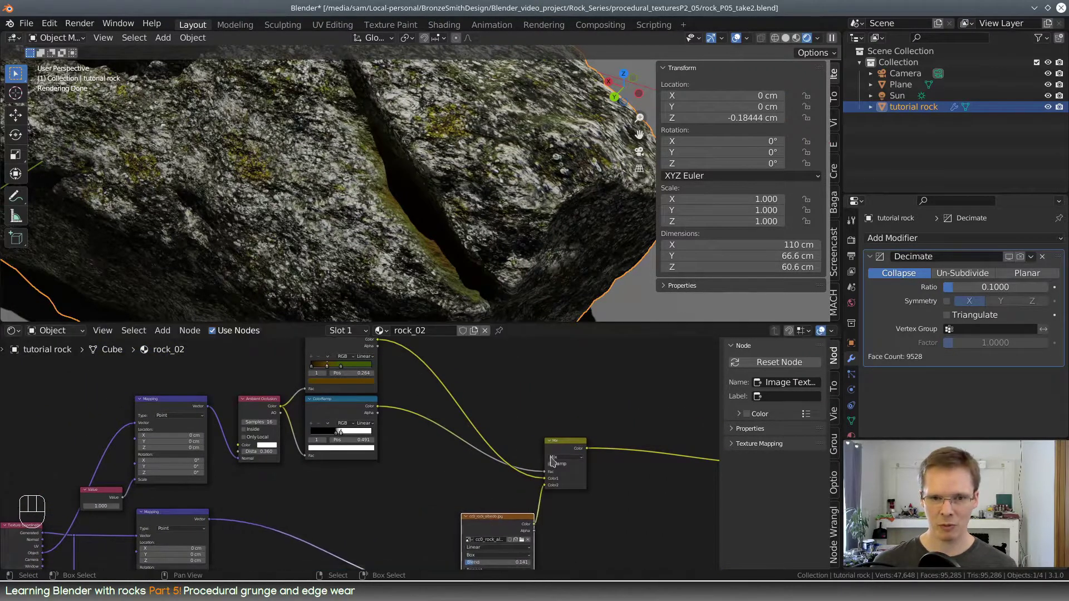
Duplicate the Mix node and insert the copy between the ambient occlusion ColorRamp and the original Mix node's Fac
{"action": "left_click", "coordinate": [560, 443]}
{"action": "key", "text": "shift+d"}
{"action": "left_click", "coordinate": [421, 421]}
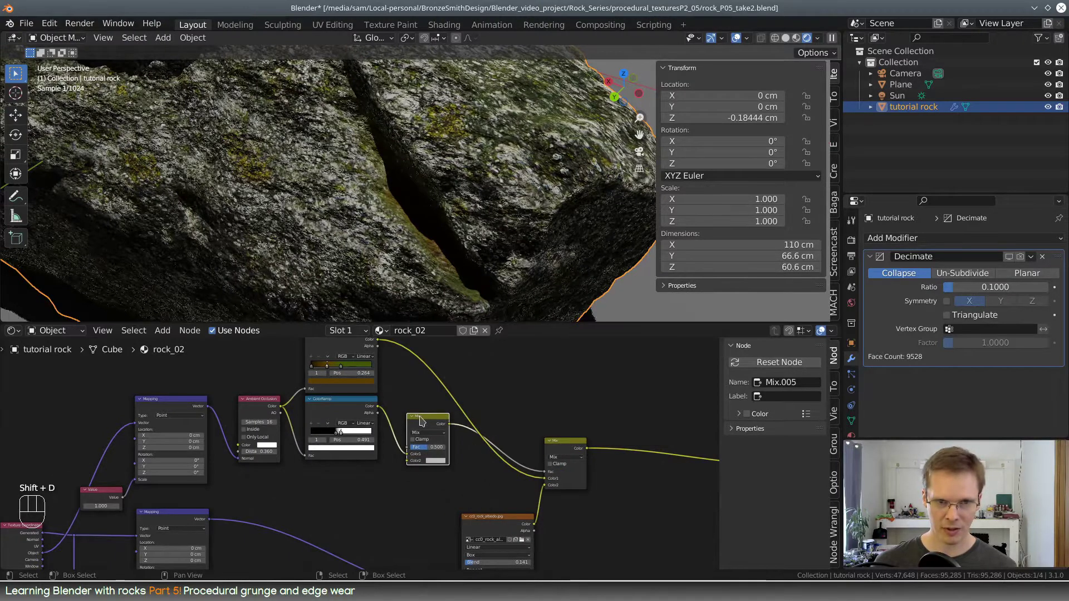
{"action": "left_click_drag", "start_coordinate": [427, 421], "coordinate": [448, 437]}
{"action": "scroll", "coordinate": [513, 444], "scroll_direction": "up", "scroll_amount": 2}
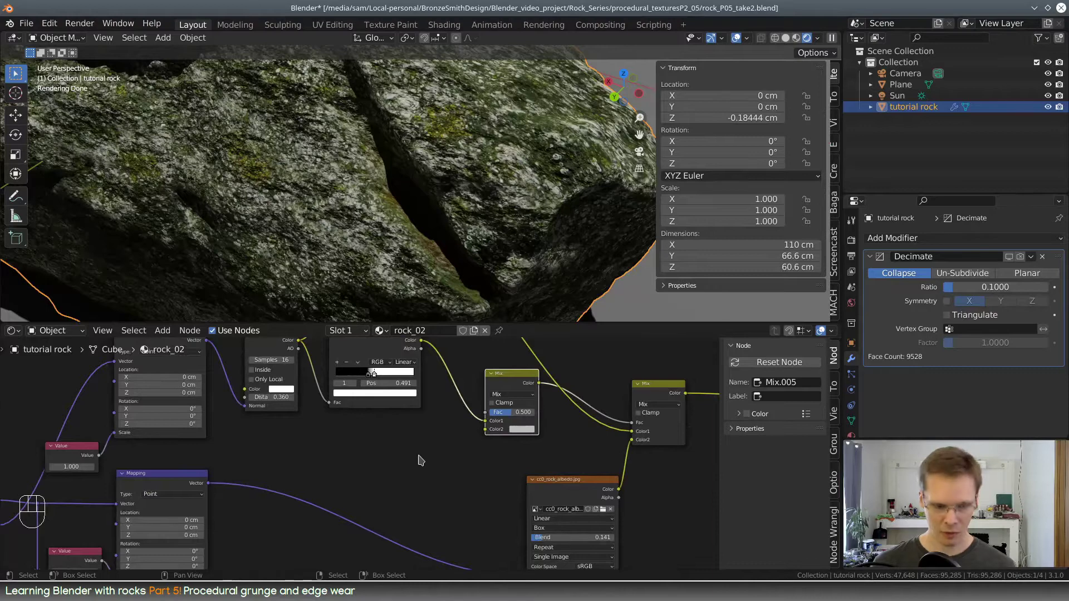
Add a Noise Texture node below the Ambient Occlusion node and connect the upper Mapping node's Vector to it
{"action": "key", "text": "shift+a"}
{"action": "left_click", "coordinate": [410, 440]}
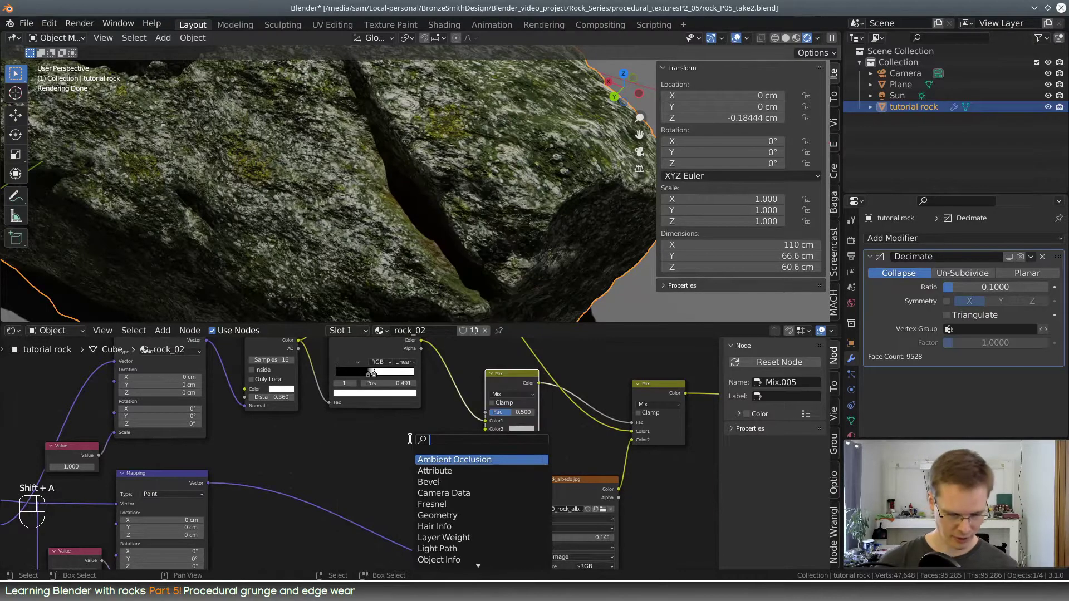
{"action": "type", "text": "noise"}
{"action": "left_click", "coordinate": [442, 471]}
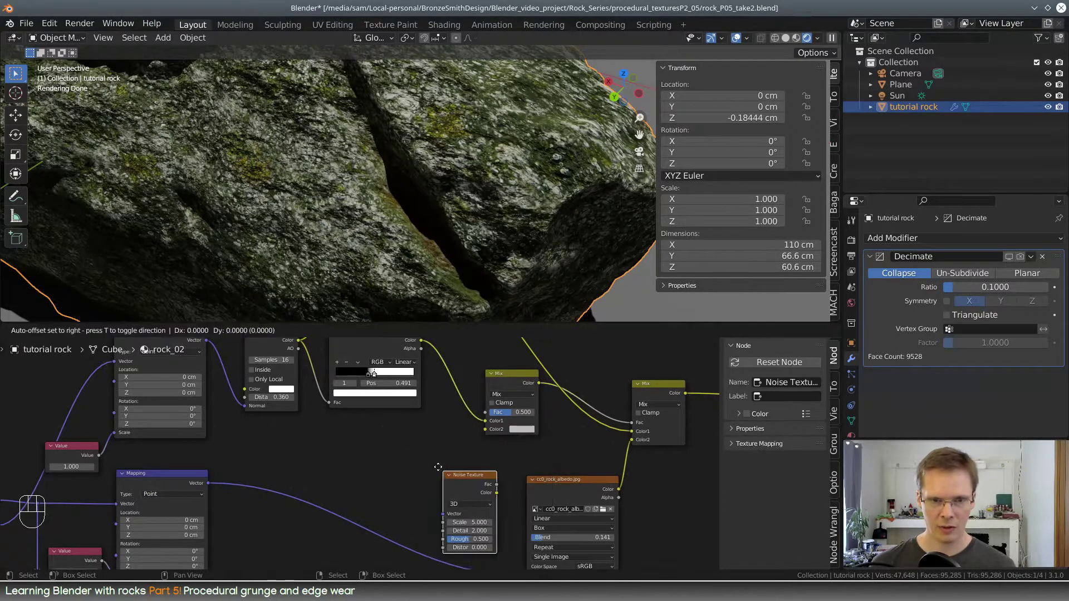
{"action": "left_click", "coordinate": [375, 421]}
{"action": "middle_click_drag", "start_coordinate": [280, 463], "coordinate": [377, 486]}
{"action": "left_click_drag", "start_coordinate": [304, 369], "coordinate": [472, 495]}
{"action": "middle_click_drag", "start_coordinate": [529, 497], "coordinate": [390, 485]}
{"action": "left_click_drag", "start_coordinate": [361, 437], "coordinate": [233, 443]}
Duplicate the ambient occlusion ColorRamp beside the Noise Texture and connect the noise Fac to the copy's Fac
{"action": "left_click", "coordinate": [320, 355]}
{"action": "key", "text": "shift+d"}
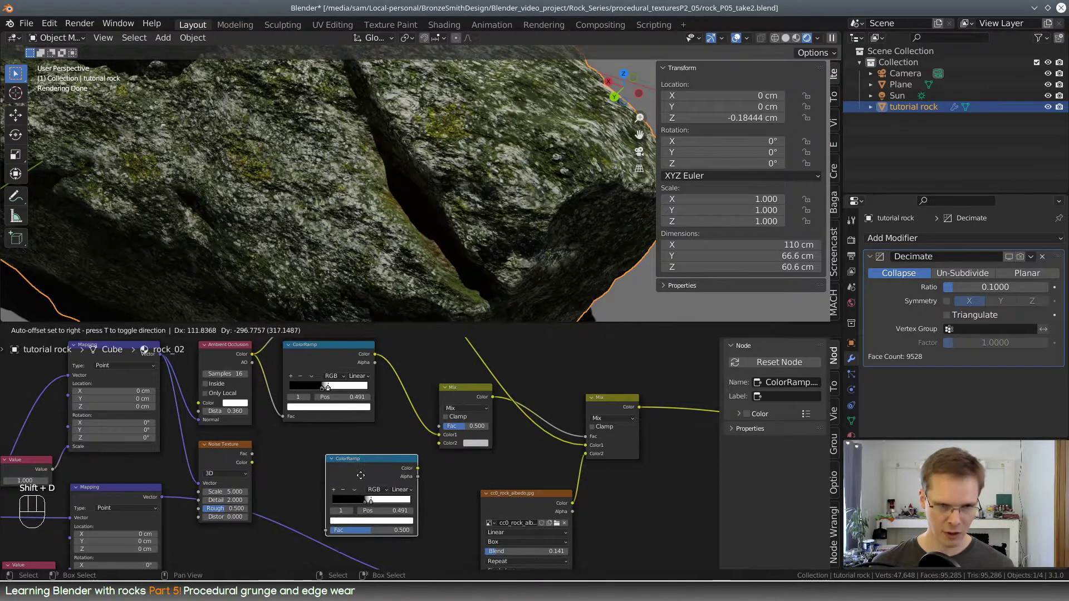
{"action": "left_click", "coordinate": [315, 454]}
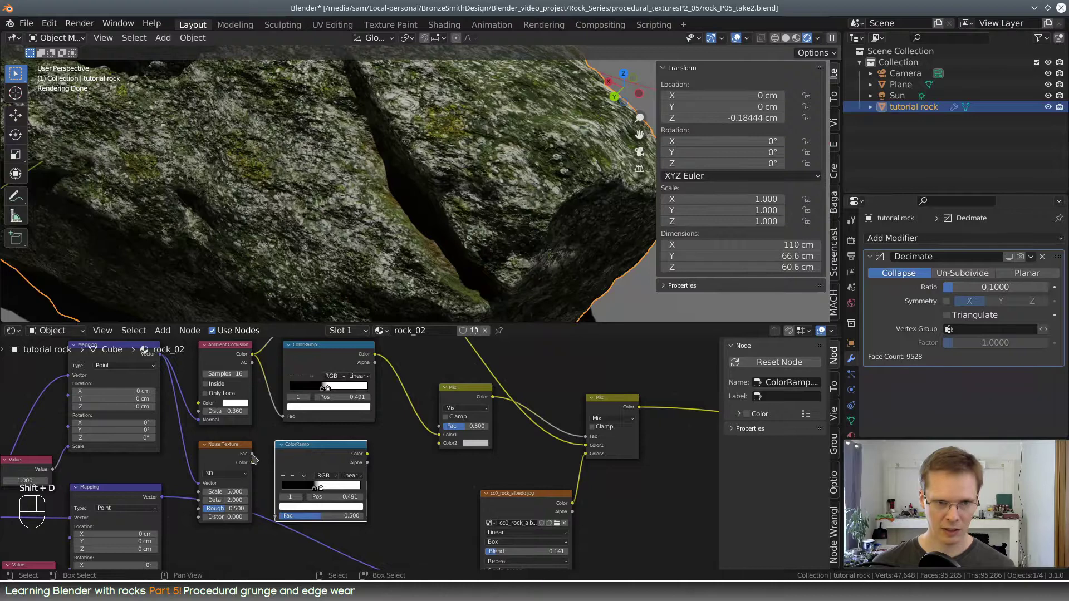
{"action": "left_click_drag", "start_coordinate": [275, 520], "coordinate": [275, 516]}
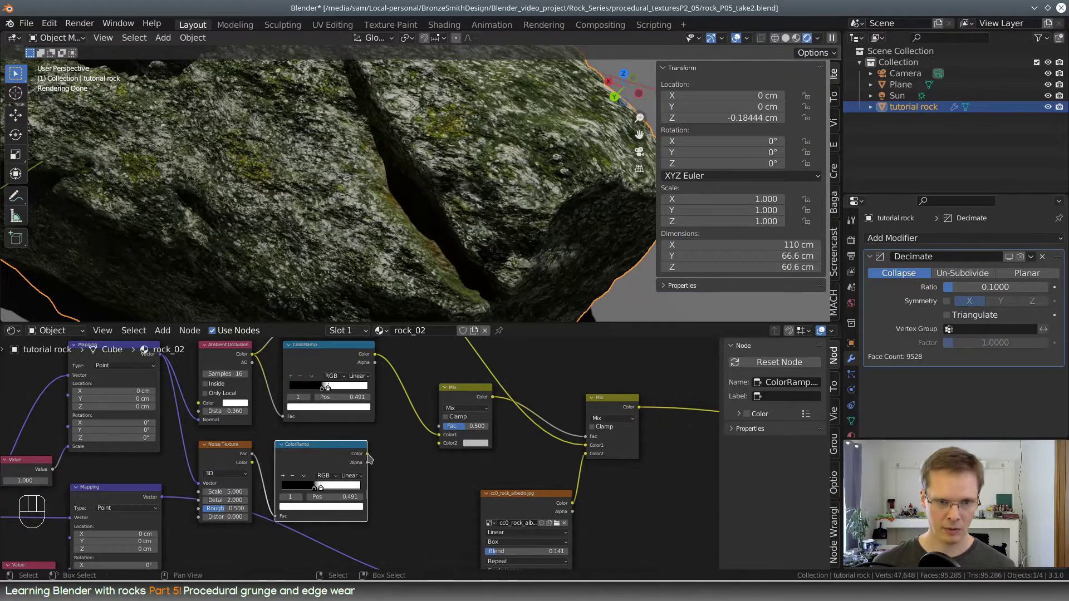
Connect the color output of the noise ColorRamp to Color2 of the first Mix node and preview that Mix node
{"action": "left_click_drag", "start_coordinate": [368, 455], "coordinate": [440, 443]}
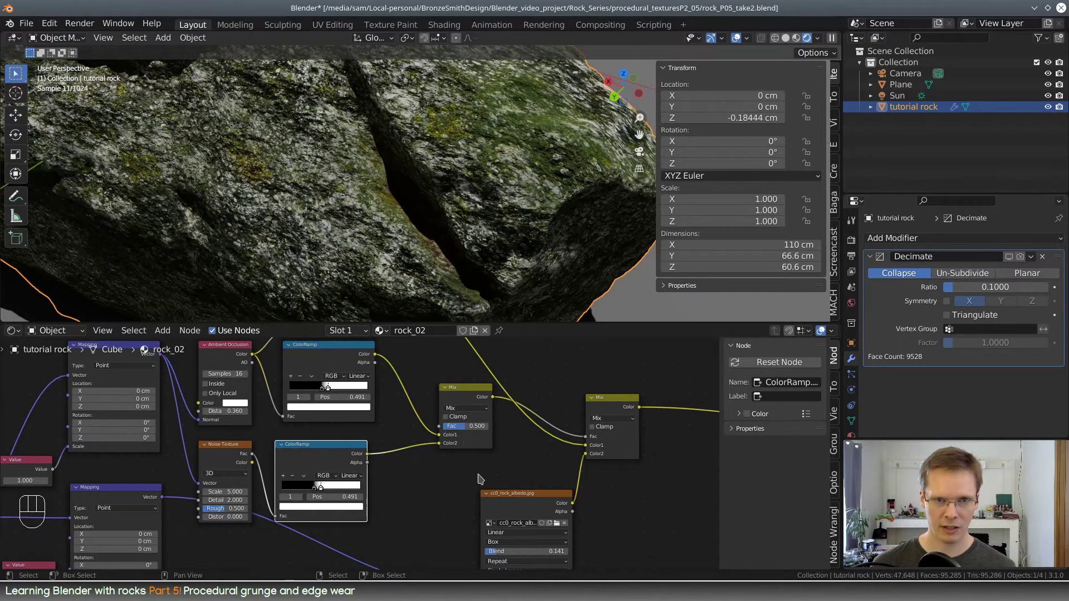
{"action": "middle_click_drag", "start_coordinate": [460, 476], "coordinate": [495, 486]}
{"action": "left_click", "coordinate": [509, 402], "text": "ctrl+shift"}
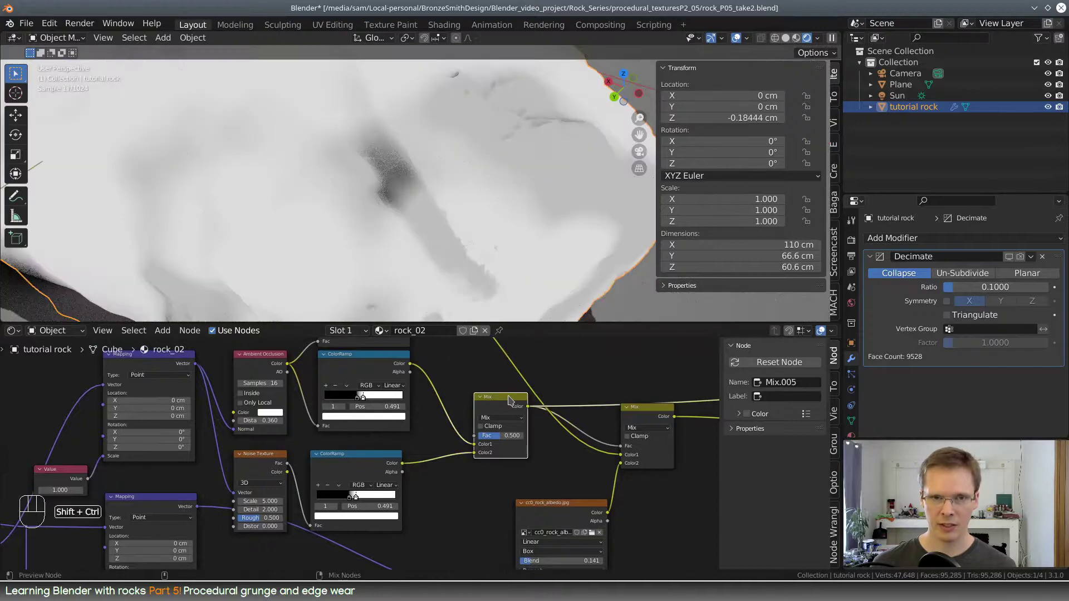
{"action": "scroll", "coordinate": [501, 462], "scroll_direction": "up", "scroll_amount": 3}
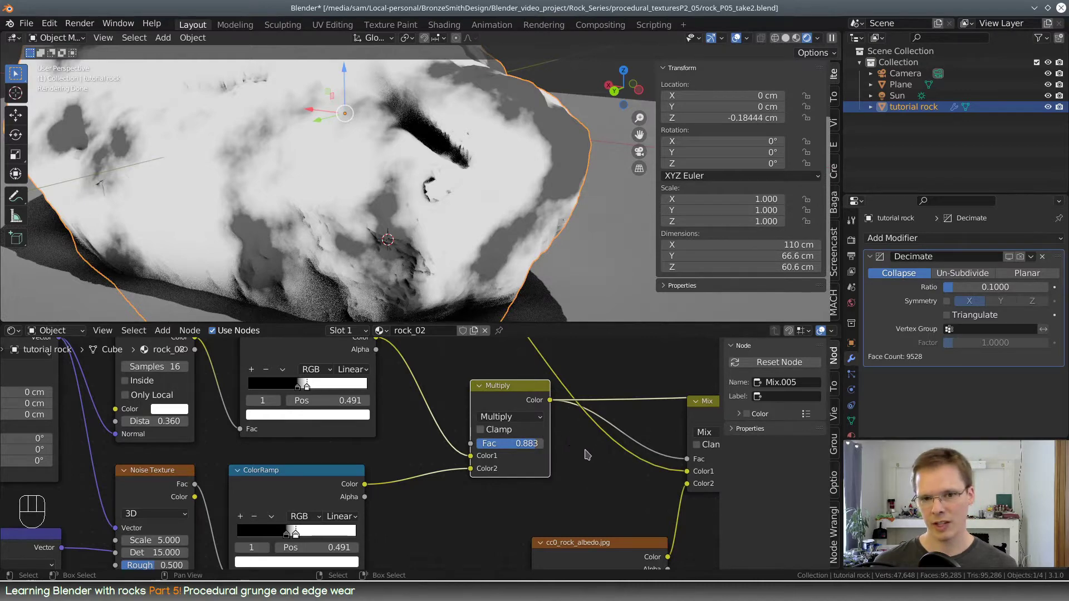
Set the Noise Texture's roughness to 1.000, its scale to 9.100 and its detail to 10.200
{"action": "scroll", "coordinate": [587, 455], "scroll_direction": "down", "scroll_amount": 1}
{"action": "middle_click_drag", "start_coordinate": [590, 487], "coordinate": [557, 490]}
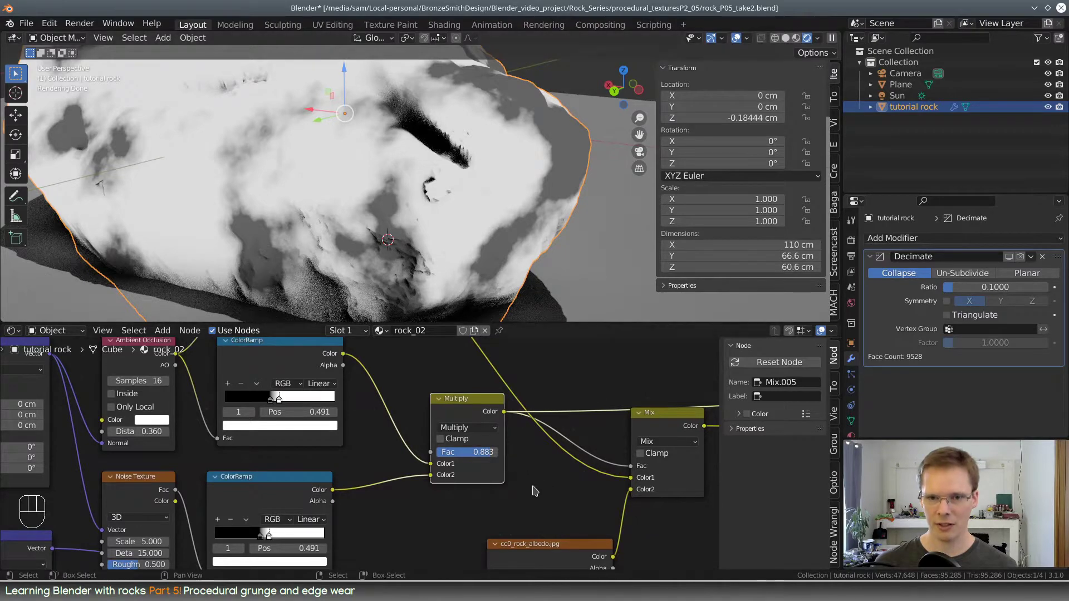
{"action": "middle_click_drag", "start_coordinate": [534, 491], "coordinate": [656, 421]}
{"action": "middle_click_drag", "start_coordinate": [513, 451], "coordinate": [599, 446]}
{"action": "scroll", "coordinate": [372, 465], "scroll_direction": "up", "scroll_amount": 4}
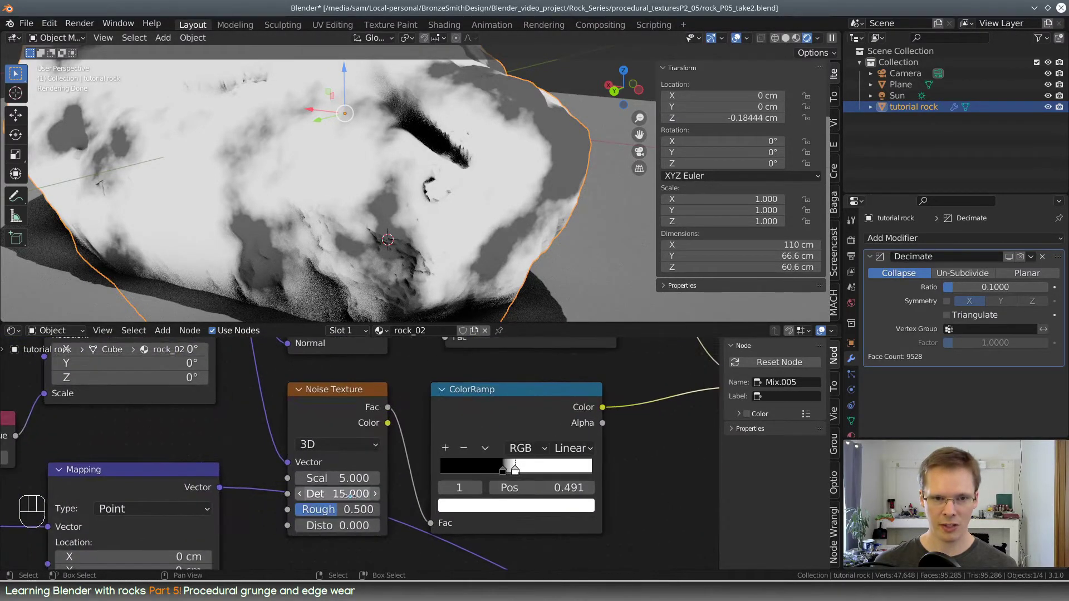
{"action": "left_click_drag", "start_coordinate": [345, 509], "coordinate": [389, 510]}
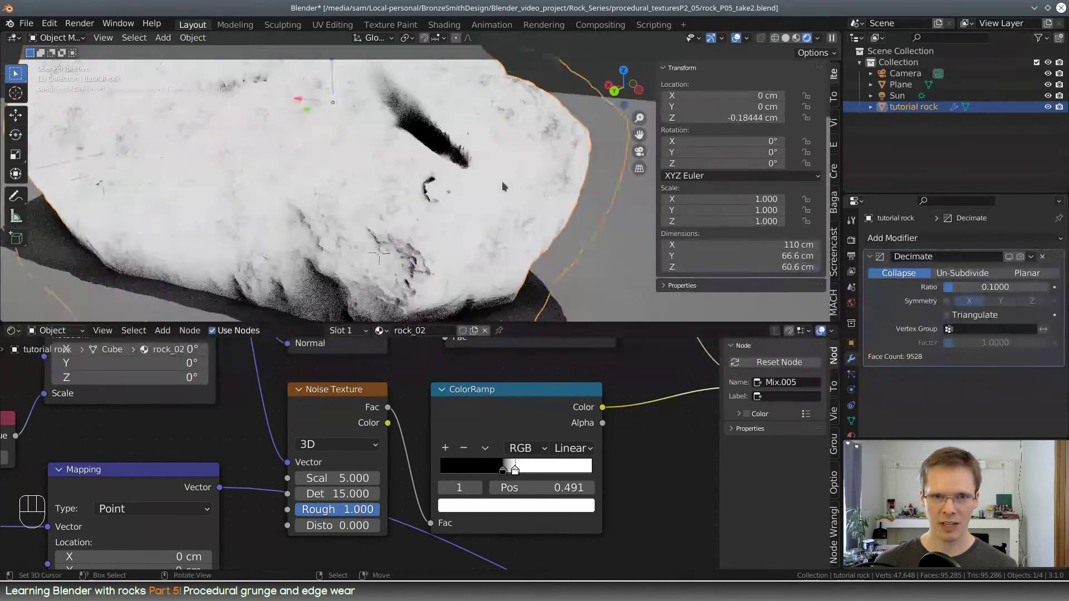
{"action": "scroll", "coordinate": [507, 167], "scroll_direction": "up", "scroll_amount": 6}
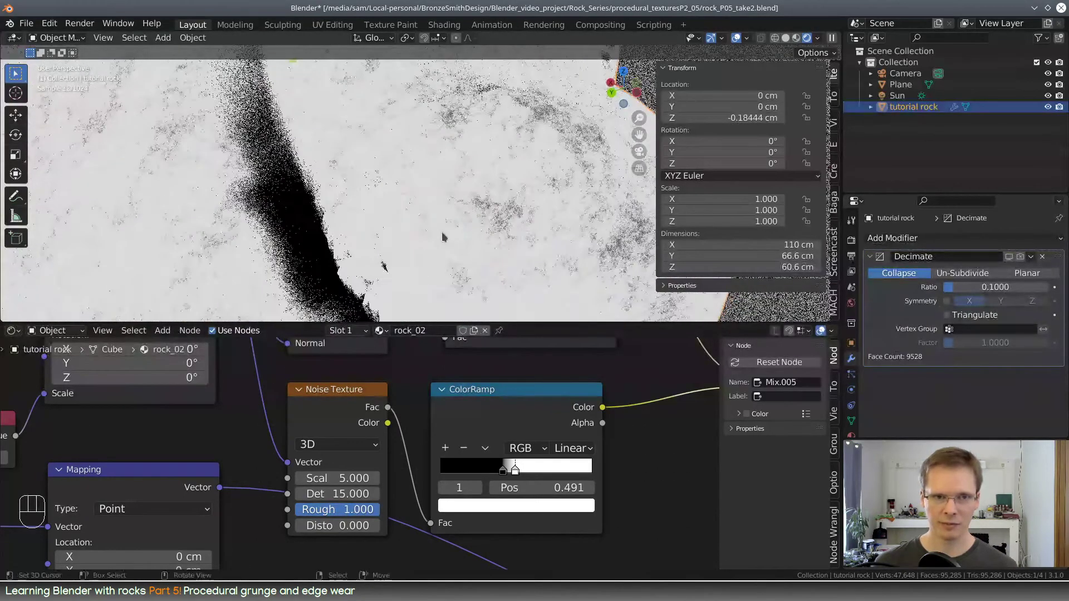
{"action": "scroll", "coordinate": [444, 237], "scroll_direction": "down", "scroll_amount": 3}
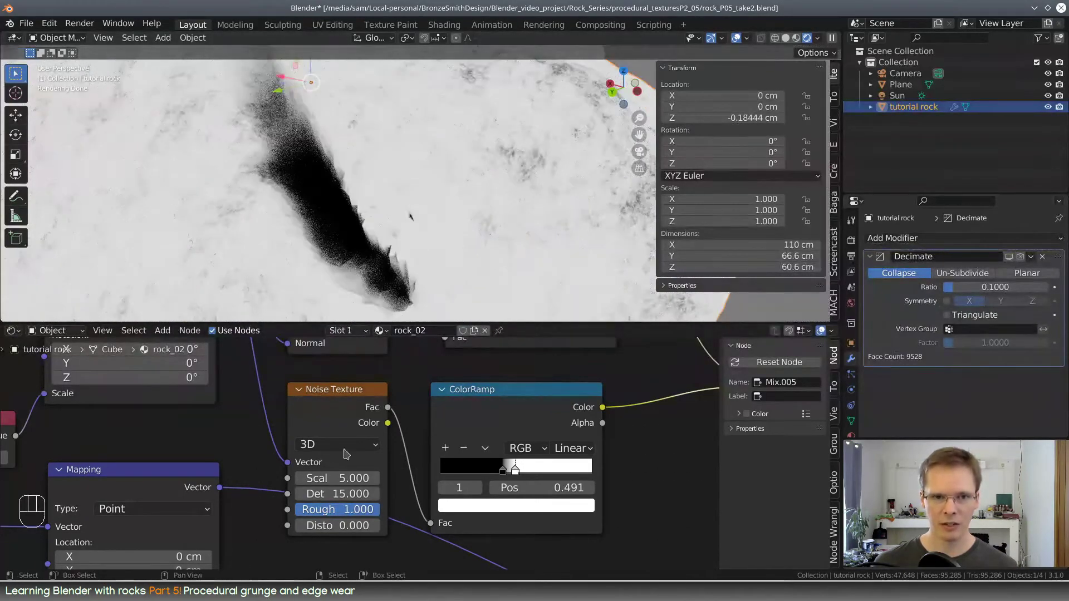
{"action": "left_click_drag", "start_coordinate": [337, 479], "coordinate": [388, 487]}
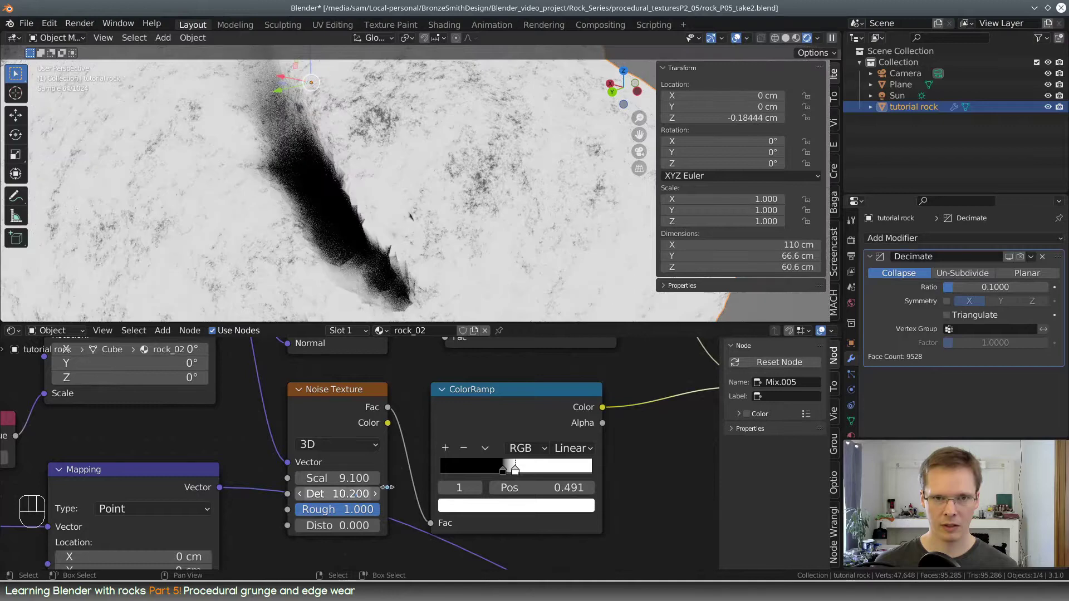
Spread the noise ColorRamp with white at 0.986 and black at 0.441, and raise the Multiply node's factor to 1.000
{"action": "left_click_drag", "start_coordinate": [504, 472], "coordinate": [581, 472]}
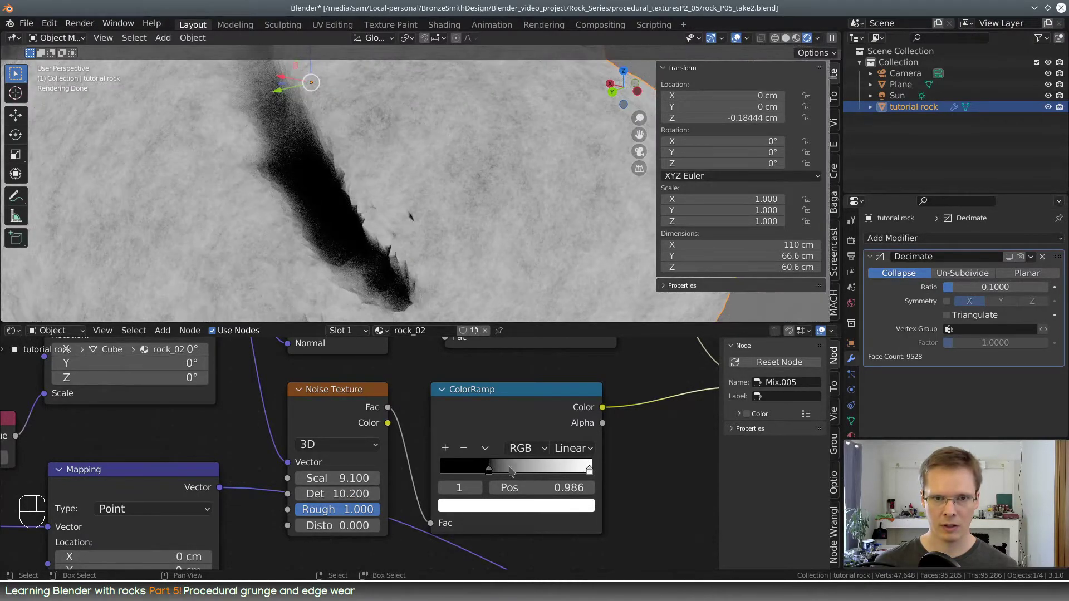
{"action": "left_click_drag", "start_coordinate": [511, 472], "coordinate": [510, 472]}
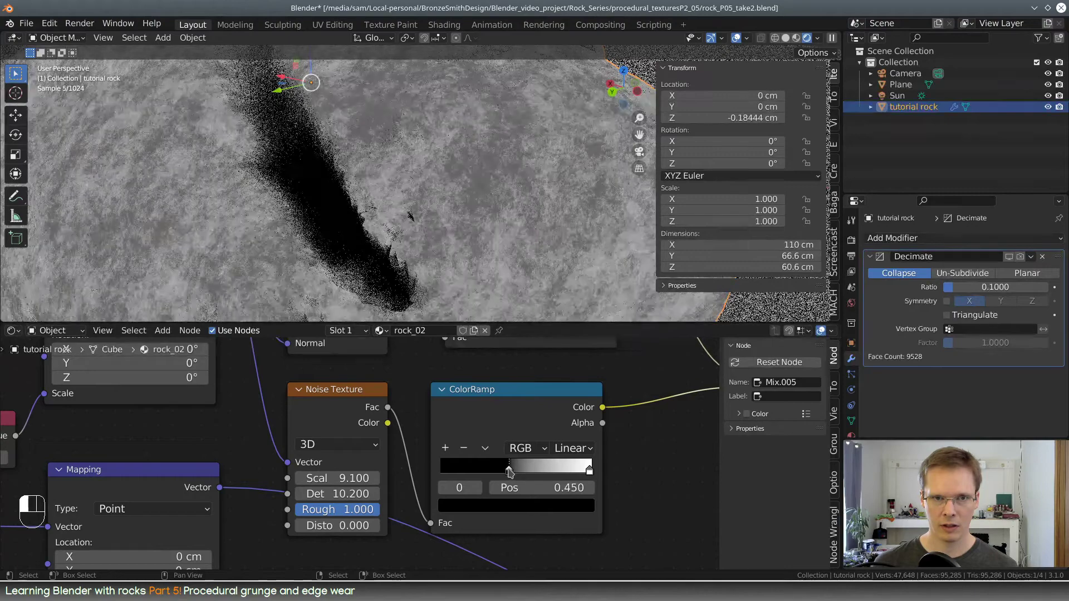
{"action": "scroll", "coordinate": [508, 472], "scroll_direction": "down", "scroll_amount": 4}
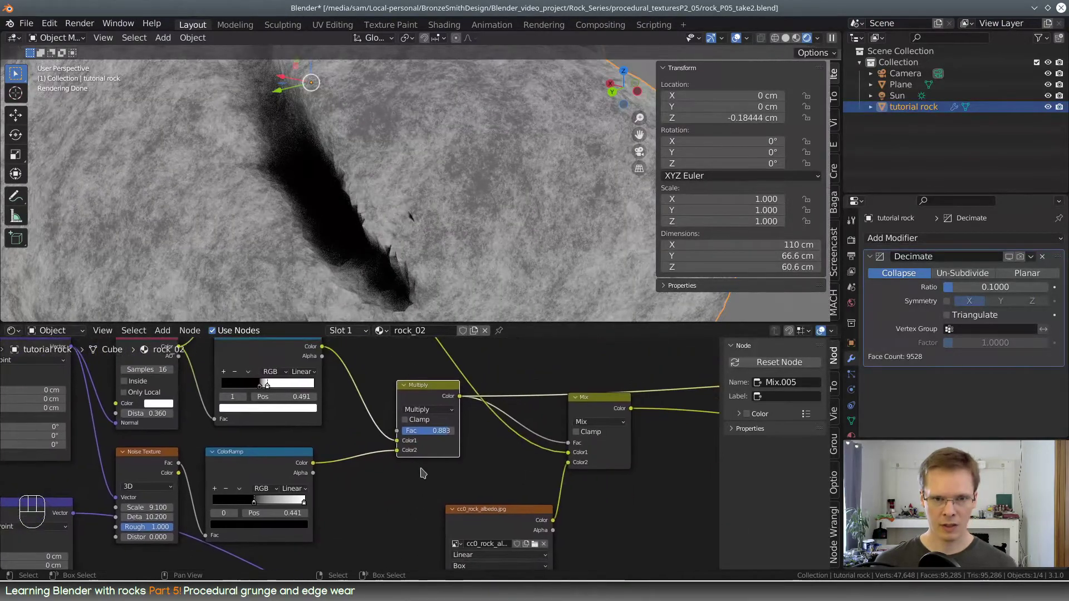
{"action": "left_click_drag", "start_coordinate": [452, 432], "coordinate": [533, 414]}
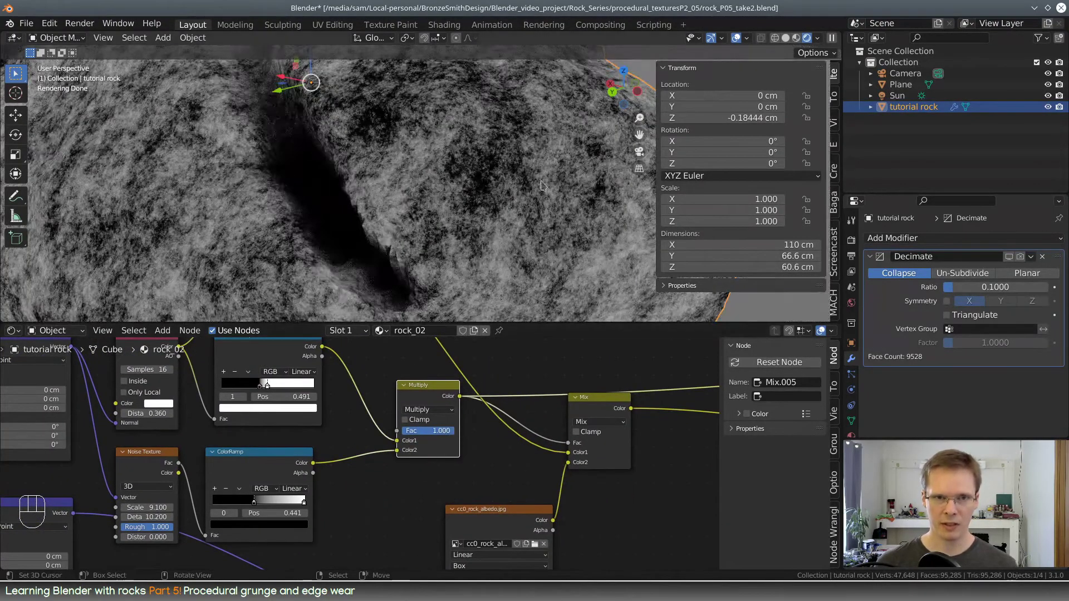
{"action": "scroll", "coordinate": [543, 184], "scroll_direction": "down", "scroll_amount": 3}
{"action": "scroll", "coordinate": [583, 467], "scroll_direction": "down", "scroll_amount": 2}
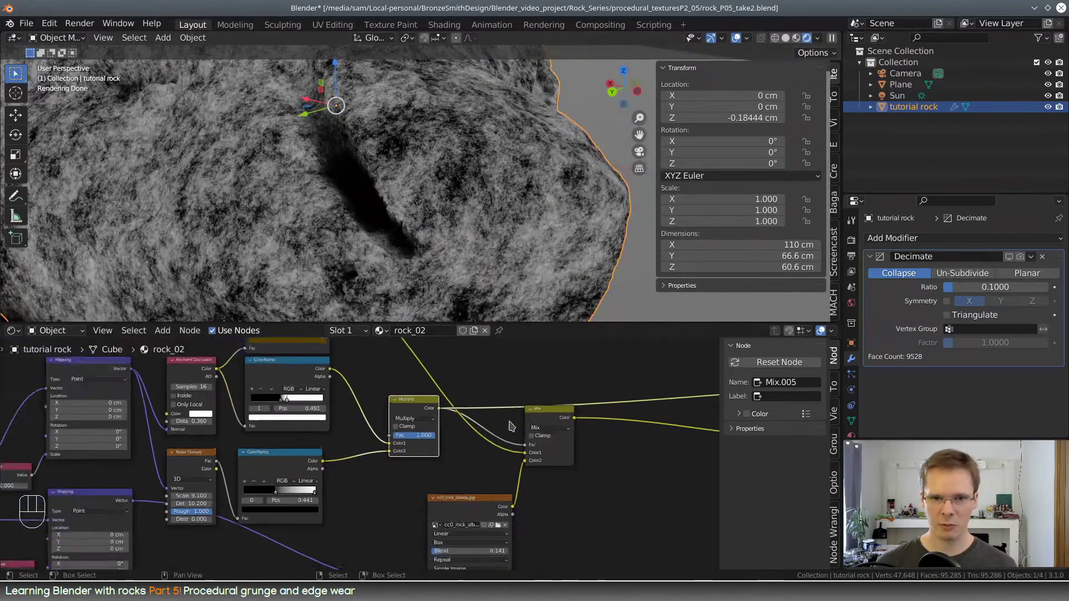
Preview the color output of the Mix node that feeds the Principled BSDF's base color
{"action": "scroll", "coordinate": [584, 466], "scroll_direction": "right", "scroll_amount": 5, "text": "ctrl"}
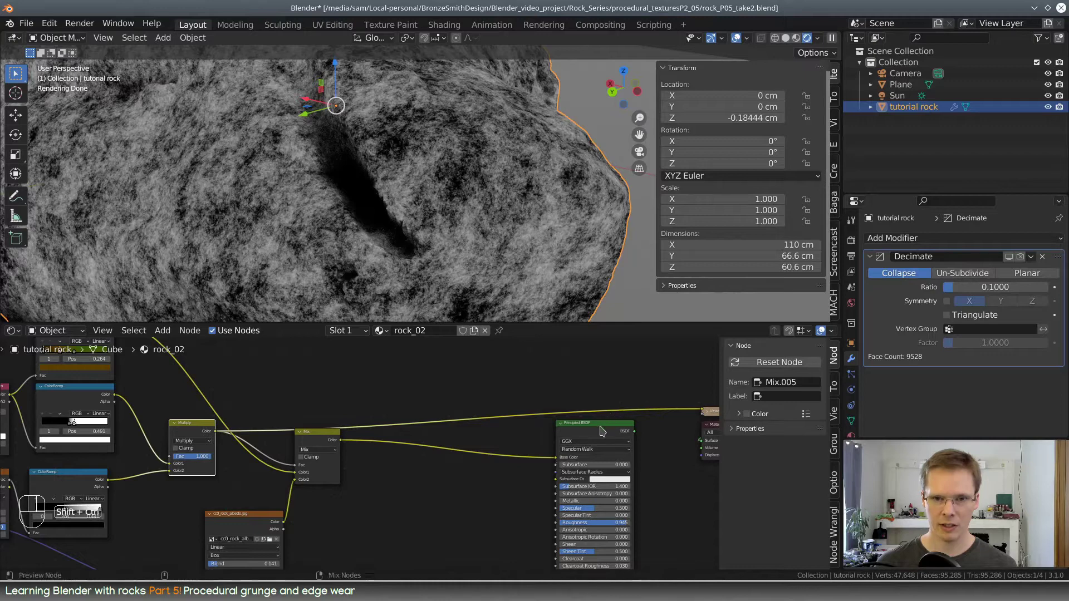
{"action": "left_click", "coordinate": [320, 436], "text": "ctrl+shift"}
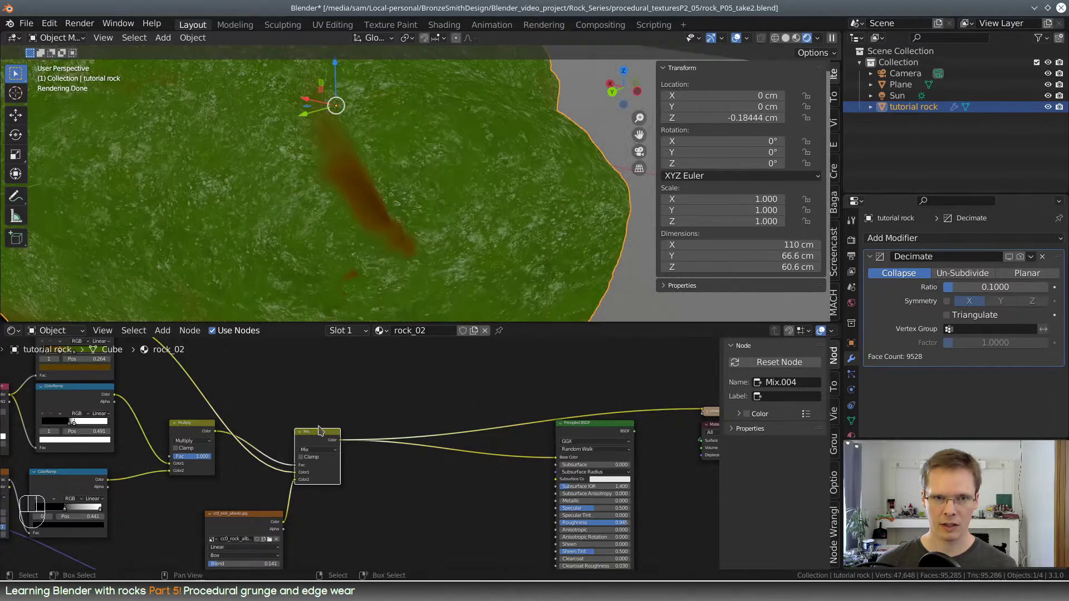
{"action": "middle_click_drag", "start_coordinate": [338, 399], "coordinate": [580, 415]}
{"action": "scroll", "coordinate": [587, 512], "scroll_direction": "up", "scroll_amount": 2}
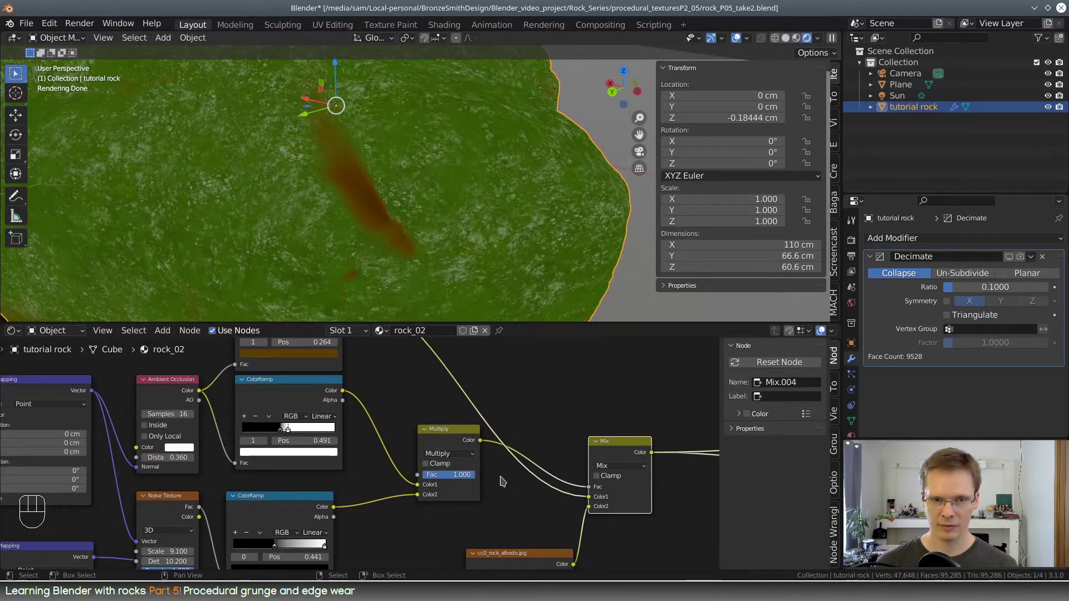
Try Darken on the Multiply node, switch its blending mode to Lighten and inspect the crack in the rock
{"action": "left_click", "coordinate": [448, 453]}
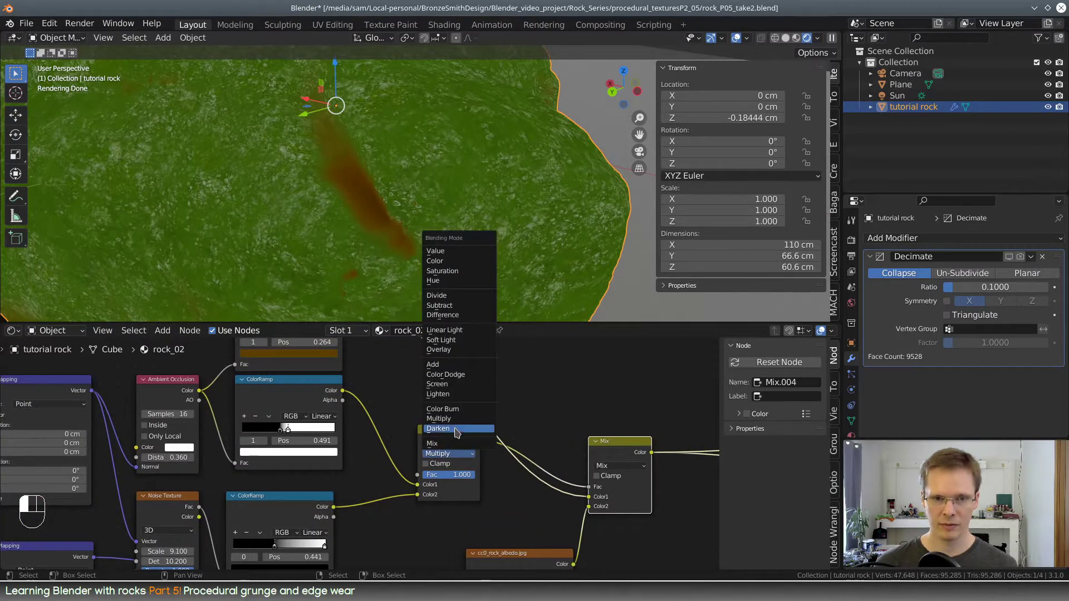
{"action": "left_click", "coordinate": [456, 429]}
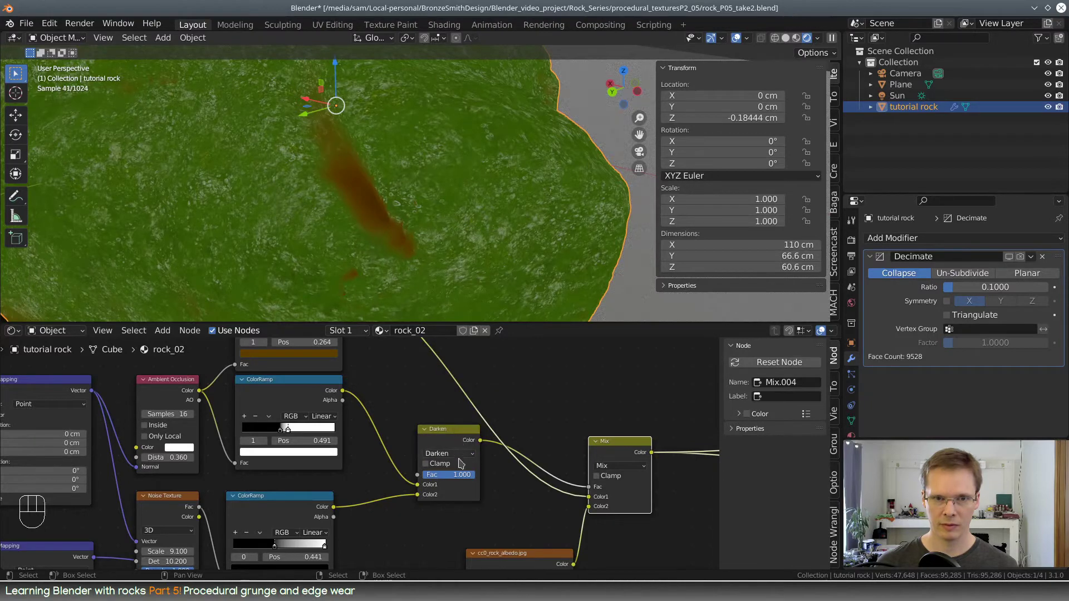
{"action": "left_click", "coordinate": [458, 454]}
{"action": "left_click", "coordinate": [465, 394]}
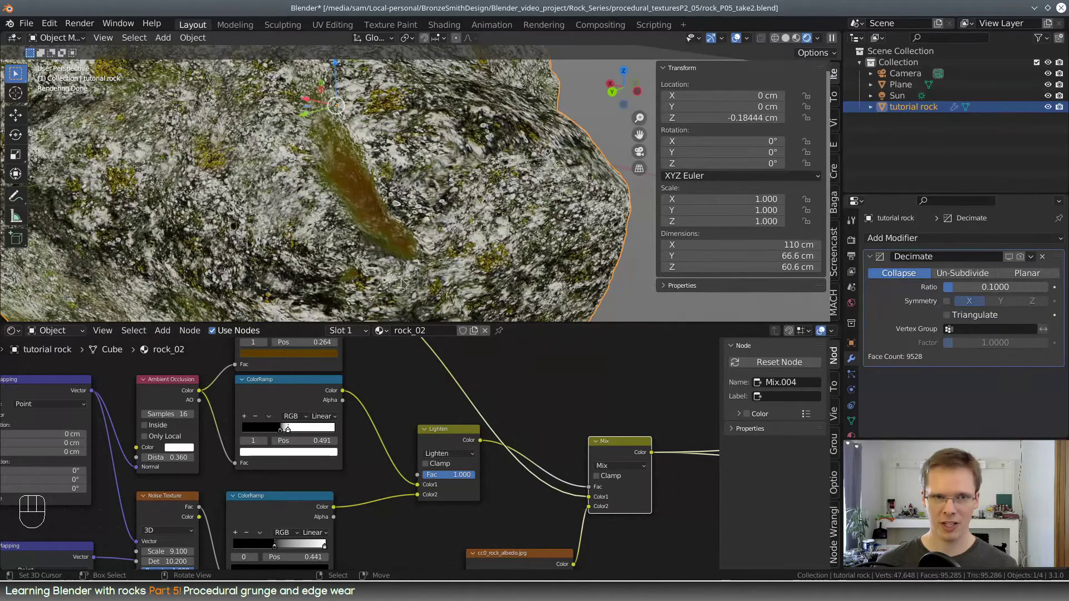
{"action": "middle_click_drag", "start_coordinate": [402, 280], "coordinate": [479, 244]}
{"action": "scroll", "coordinate": [490, 237], "scroll_direction": "down", "scroll_amount": 4}
{"action": "scroll", "coordinate": [466, 243], "scroll_direction": "up", "scroll_amount": 6}
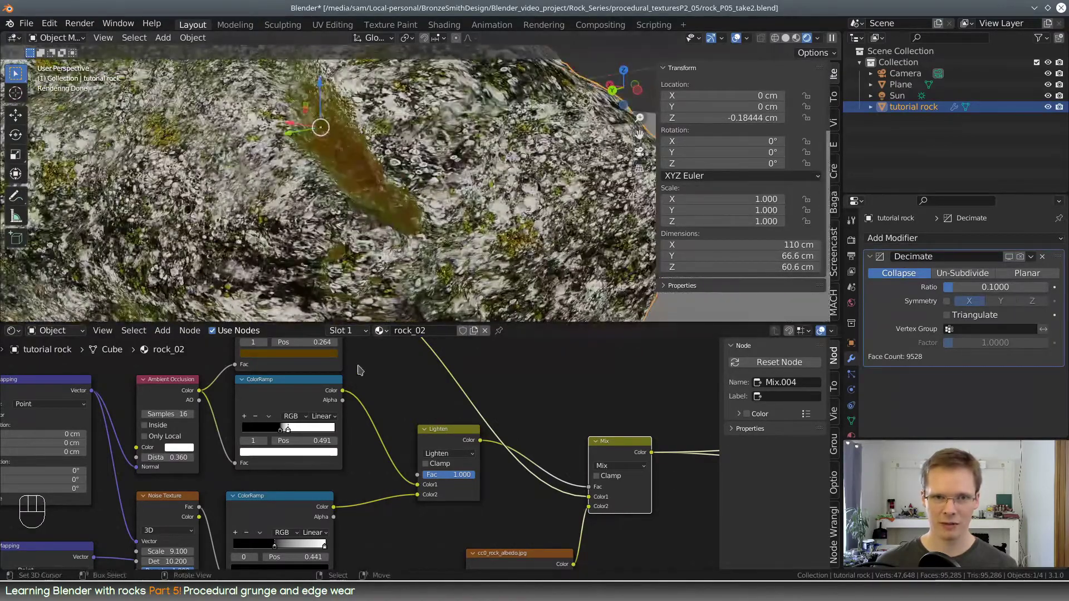
Invert the noise ColorRamp so that white comes first, and move its white stop to 0.336
{"action": "middle_click_drag", "start_coordinate": [370, 522], "coordinate": [523, 433]}
{"action": "left_click_drag", "start_coordinate": [435, 468], "coordinate": [366, 472]}
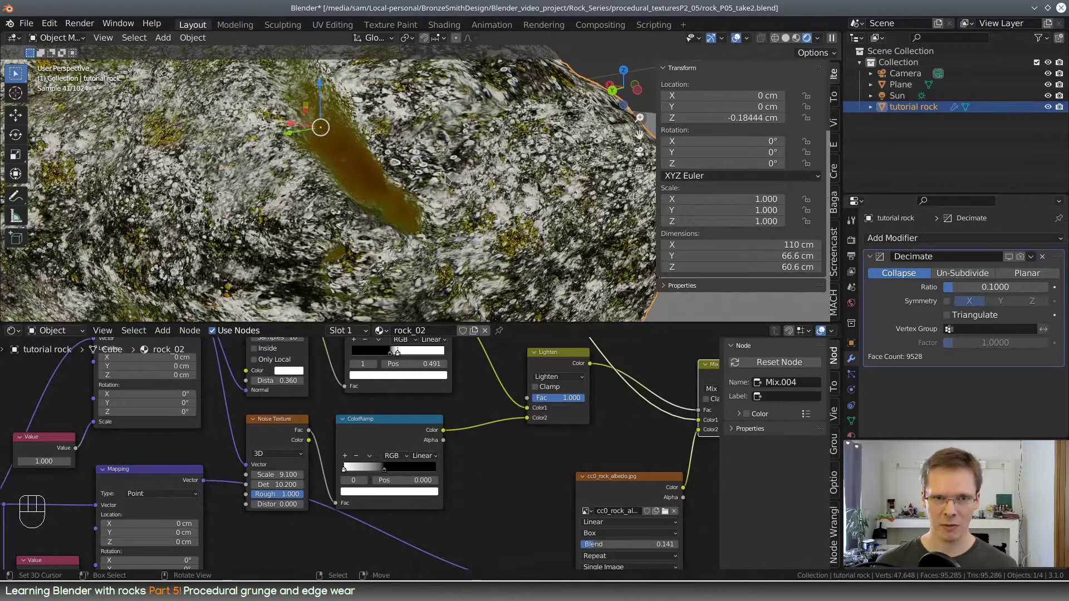
{"action": "scroll", "coordinate": [419, 204], "scroll_direction": "up", "scroll_amount": 4}
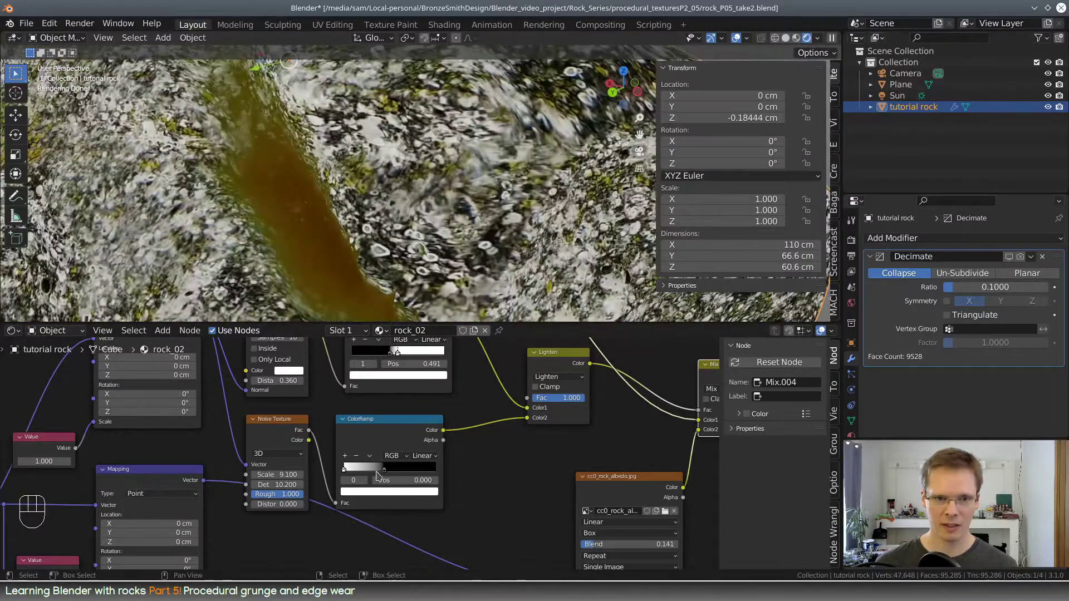
{"action": "left_click_drag", "start_coordinate": [345, 472], "coordinate": [374, 473]}
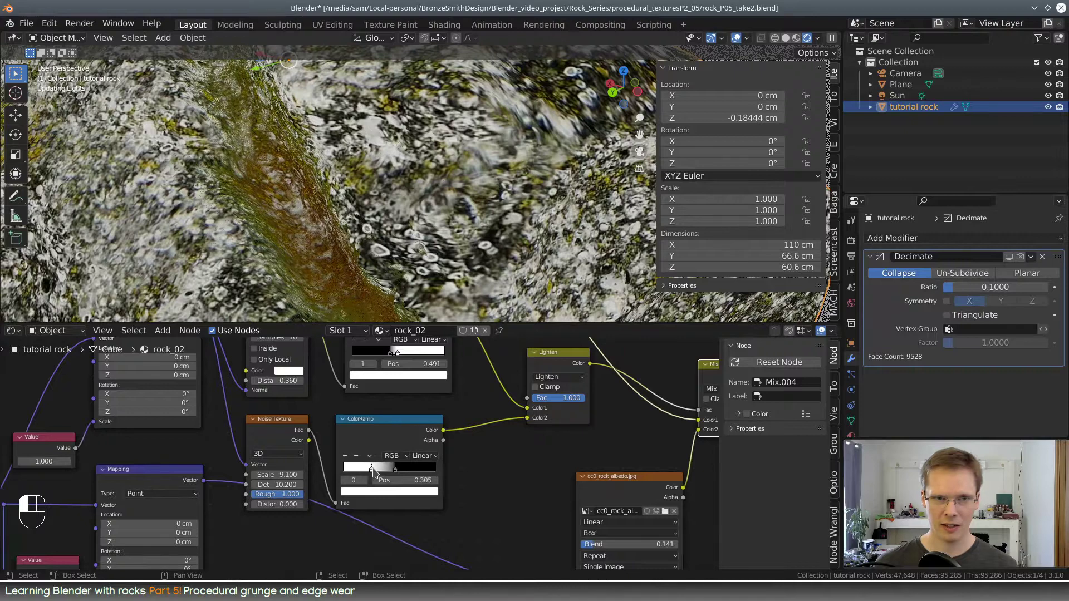
Preview the Lighten node and soften the noise ColorRamp by setting its white stop to 0.000 and black stop to 0.595
{"action": "scroll", "coordinate": [358, 462], "scroll_direction": "down", "scroll_amount": 1}
{"action": "left_click", "coordinate": [518, 379], "text": "ctrl+shift"}
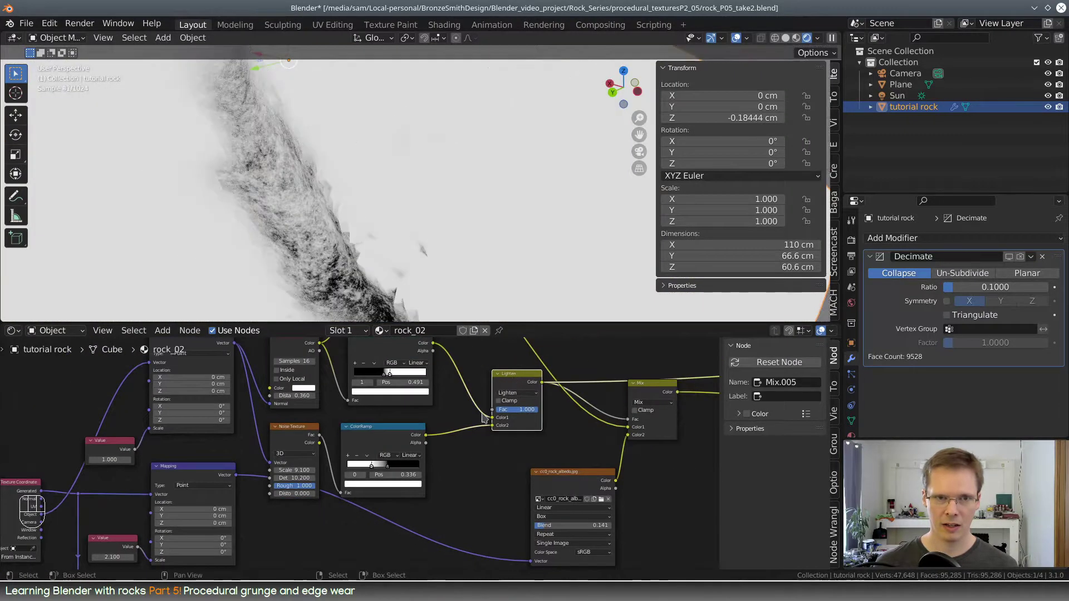
{"action": "scroll", "coordinate": [392, 471], "scroll_direction": "up", "scroll_amount": 2}
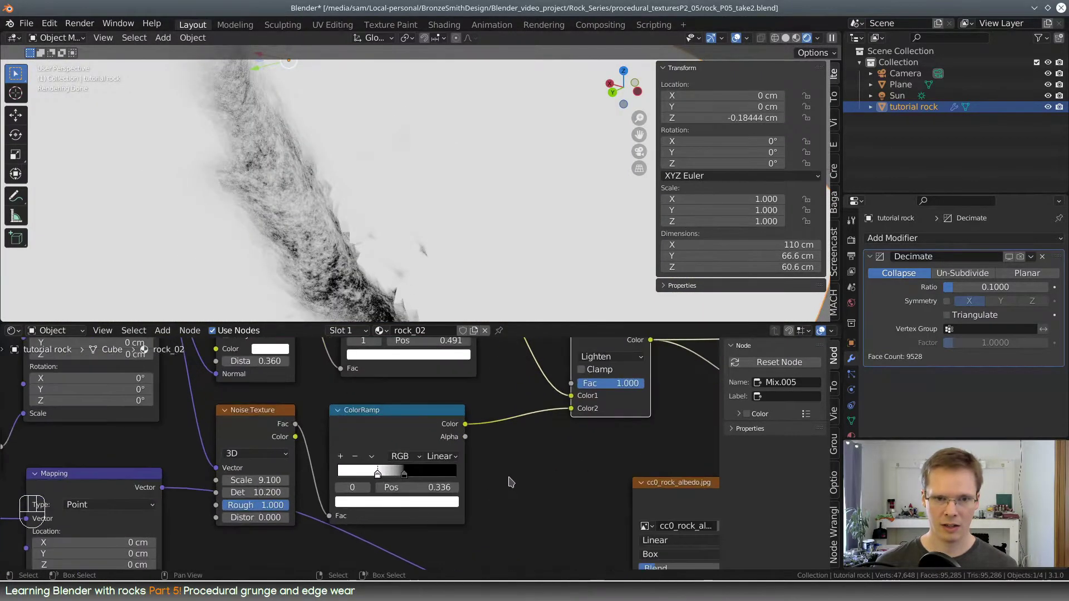
{"action": "left_click_drag", "start_coordinate": [411, 480], "coordinate": [319, 475]}
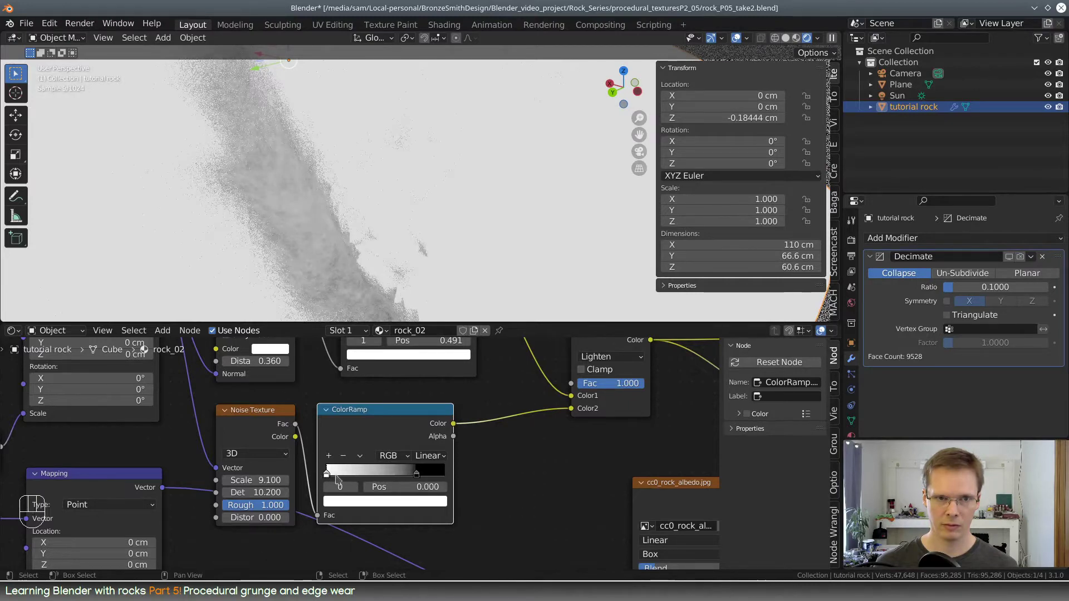
{"action": "mouse_move", "coordinate": [416, 474]}
{"action": "left_mouse_down"}
{"action": "mouse_move", "coordinate": [368, 474]}
{"action": "mouse_move", "coordinate": [397, 474]}
{"action": "left_mouse_up"}
Tighten the noise ColorRamp by moving its black stop to 0.527, judging the mask along the rock's base
{"action": "scroll", "coordinate": [421, 179], "scroll_direction": "down", "scroll_amount": 4}
{"action": "middle_click_drag", "start_coordinate": [419, 185], "coordinate": [462, 155]}
{"action": "middle_click_drag", "start_coordinate": [377, 262], "coordinate": [474, 167], "text": "shift"}
{"action": "scroll", "coordinate": [488, 256], "scroll_direction": "up", "scroll_amount": 2}
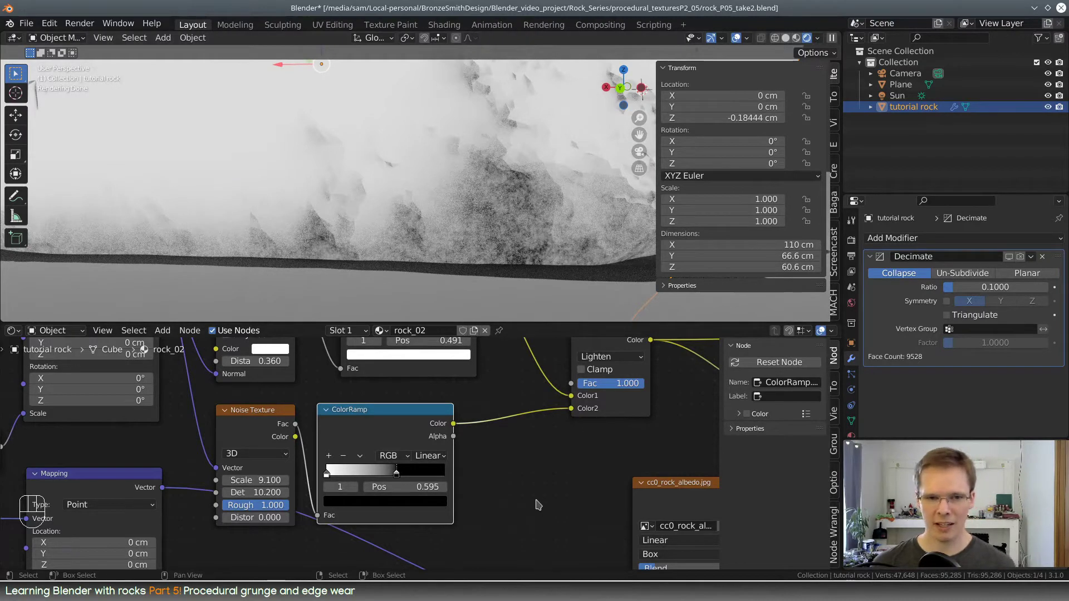
{"action": "scroll", "coordinate": [517, 491], "scroll_direction": "up", "scroll_amount": 2}
{"action": "mouse_move", "coordinate": [410, 484]}
{"action": "left_mouse_down"}
{"action": "mouse_move", "coordinate": [429, 485]}
{"action": "mouse_move", "coordinate": [361, 485]}
{"action": "mouse_move", "coordinate": [401, 488]}
{"action": "left_mouse_up"}
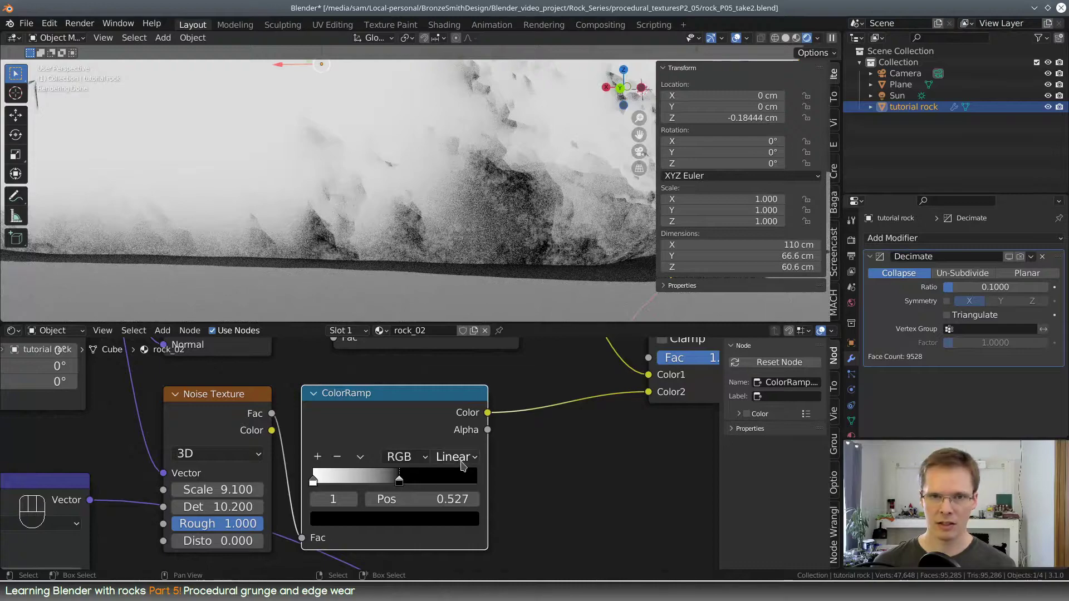
{"action": "scroll", "coordinate": [516, 170], "scroll_direction": "down", "scroll_amount": 3}
{"action": "middle_click_drag", "start_coordinate": [491, 167], "coordinate": [528, 207]}
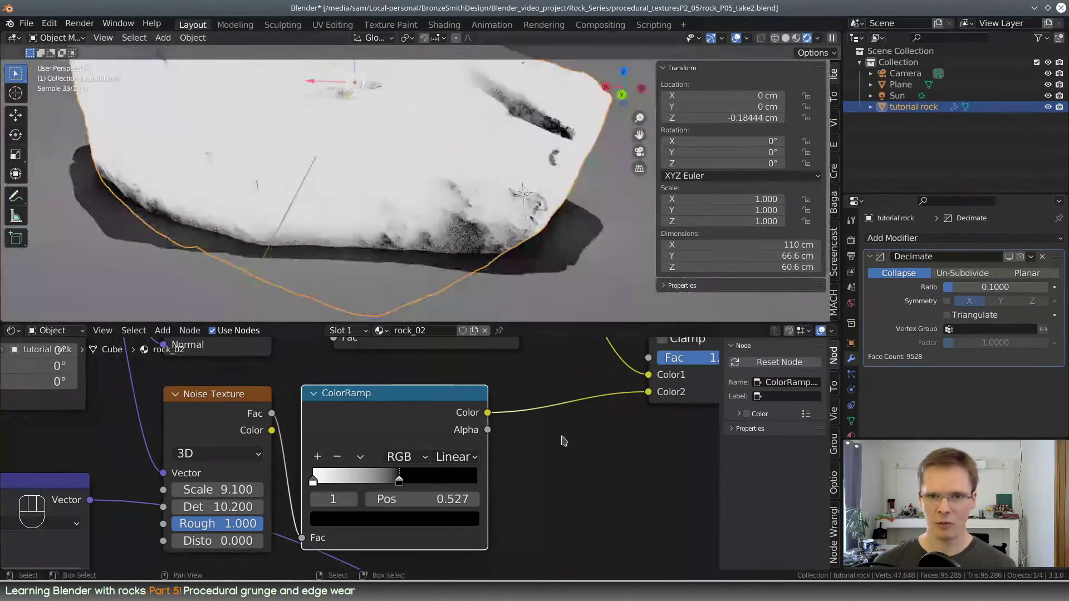
Switch the preview back to the Principled BSDF to show the full shaded material on the rock
{"action": "middle_click_drag", "start_coordinate": [514, 477], "coordinate": [156, 600]}
{"action": "scroll", "coordinate": [526, 470], "scroll_direction": "down", "scroll_amount": 6}
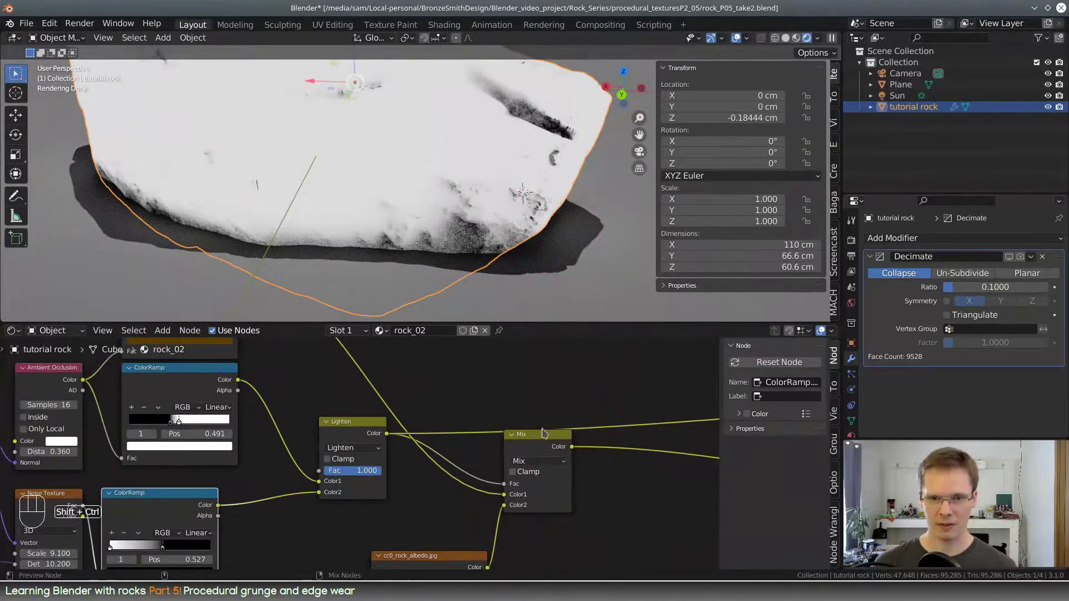
{"action": "middle_click_drag", "start_coordinate": [510, 463], "coordinate": [191, 459]}
{"action": "left_click", "coordinate": [616, 419], "text": "ctrl+shift"}
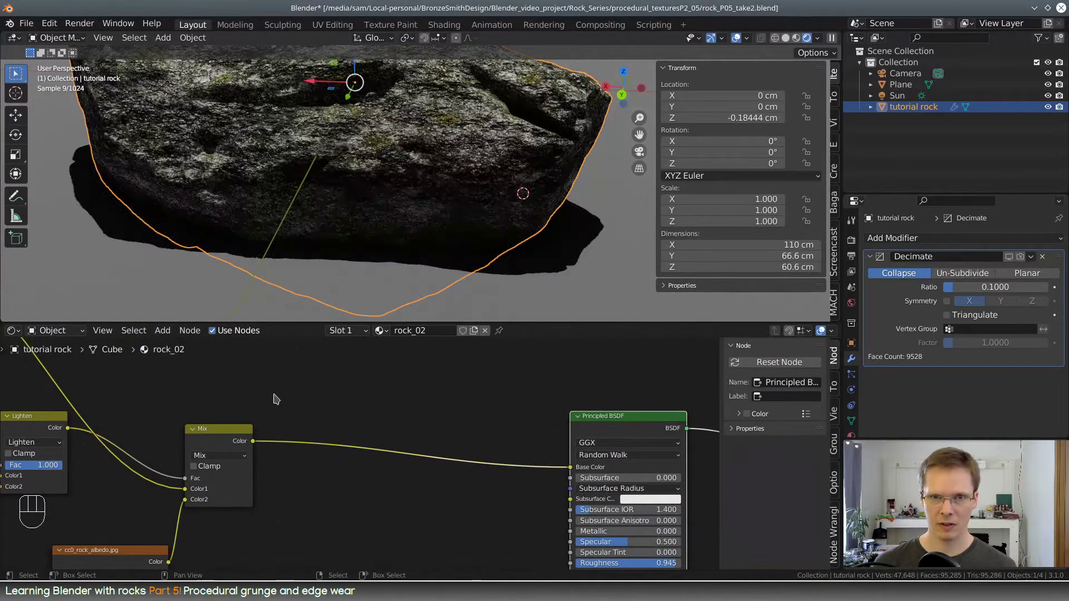
Examine the grunge in the rock's crack and along its base, and deselect the rock
{"action": "middle_click_drag", "start_coordinate": [217, 414], "coordinate": [653, 435]}
{"action": "middle_click_drag", "start_coordinate": [579, 134], "coordinate": [515, 166]}
{"action": "scroll", "coordinate": [517, 150], "scroll_direction": "up", "scroll_amount": 4}
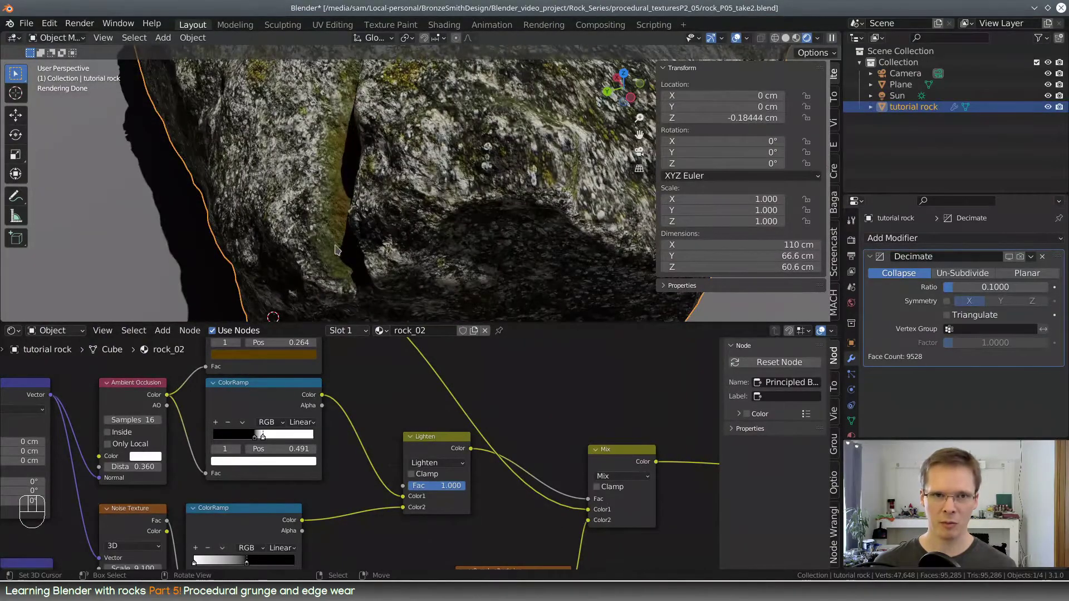
{"action": "scroll", "coordinate": [484, 227], "scroll_direction": "down", "scroll_amount": 6}
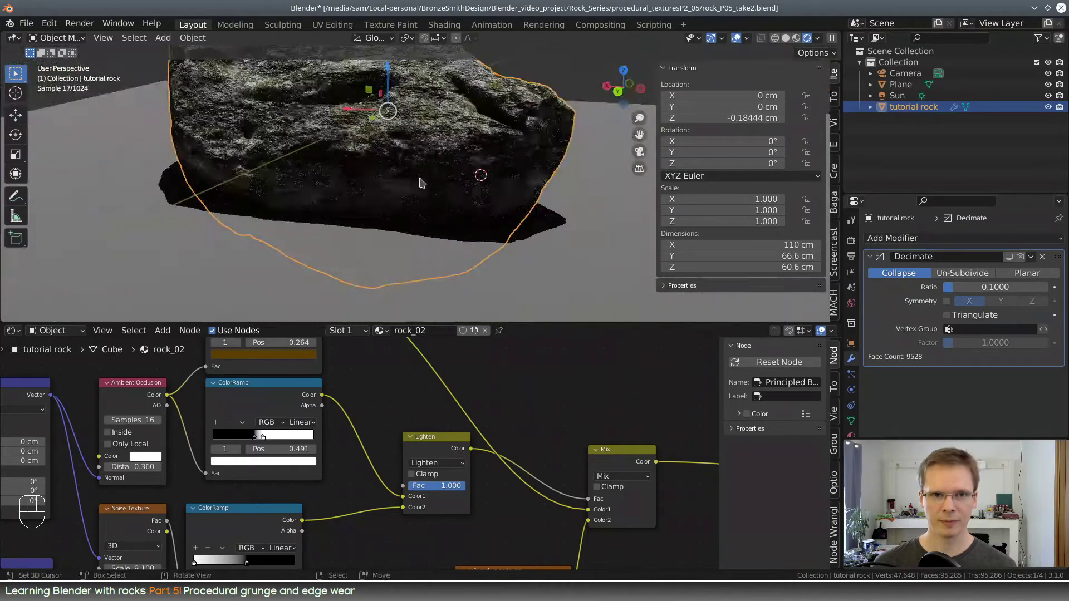
{"action": "key", "text": "alt+a"}
{"action": "mouse_move", "coordinate": [504, 182]}
{"action": "middle_mouse_down"}
{"action": "mouse_move", "coordinate": [265, 217]}
{"action": "mouse_move", "coordinate": [263, 203]}
{"action": "mouse_move", "coordinate": [489, 170]}
{"action": "middle_mouse_up"}
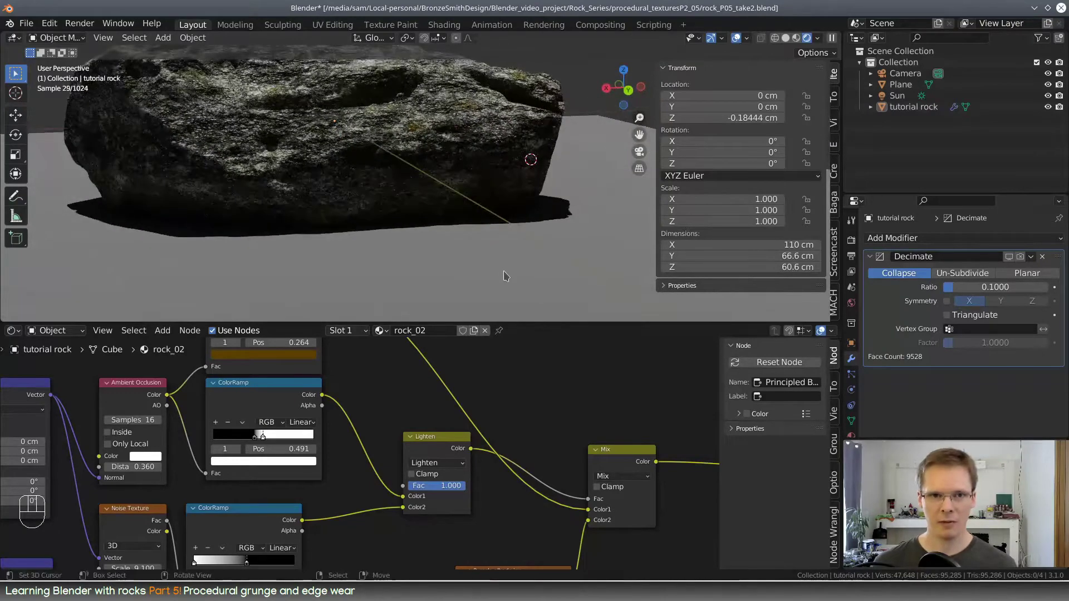
Select the grunge mask node cluster together with its Value node and move it up, away from the rock texture nodes
{"action": "scroll", "coordinate": [440, 416], "scroll_direction": "down", "scroll_amount": 4}
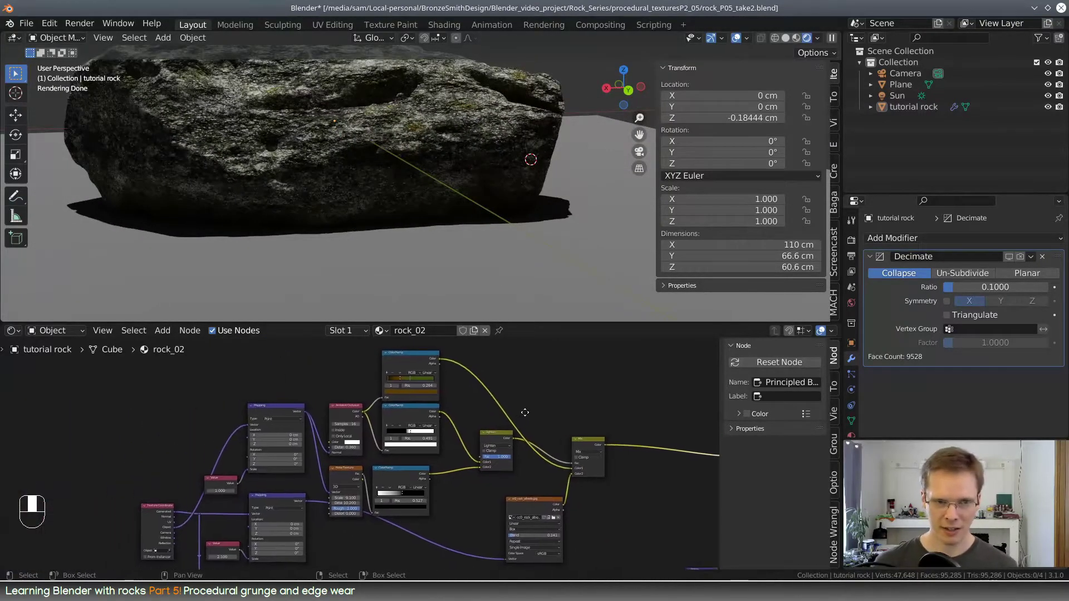
{"action": "scroll", "coordinate": [511, 422], "scroll_direction": "down", "scroll_amount": 1}
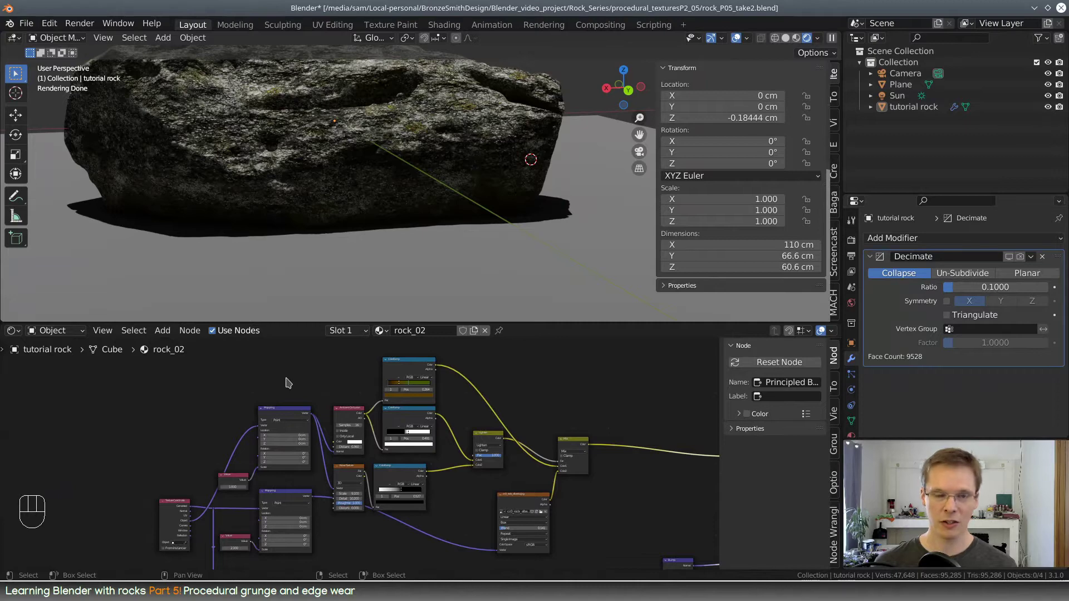
{"action": "left_click_drag", "start_coordinate": [225, 362], "coordinate": [531, 468]}
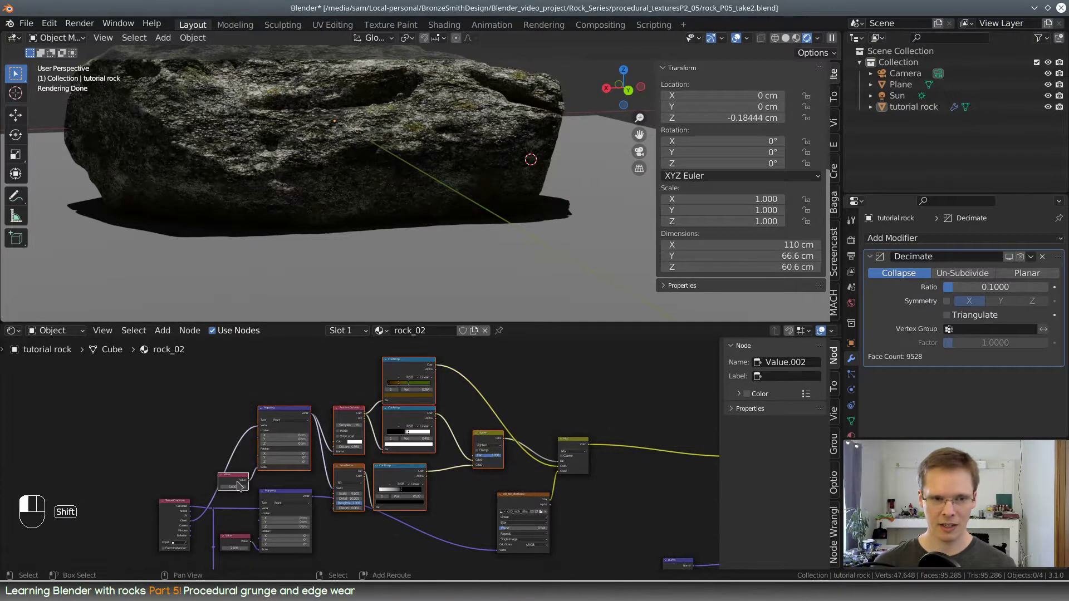
{"action": "left_click_drag", "start_coordinate": [304, 408], "coordinate": [310, 360]}
Neatly reposition the grunge cluster's Mapping, Ambient Occlusion and Noise Texture nodes so that they line up
{"action": "scroll", "coordinate": [379, 453], "scroll_direction": "up", "scroll_amount": 5}
{"action": "middle_click_drag", "start_coordinate": [393, 442], "coordinate": [516, 533]}
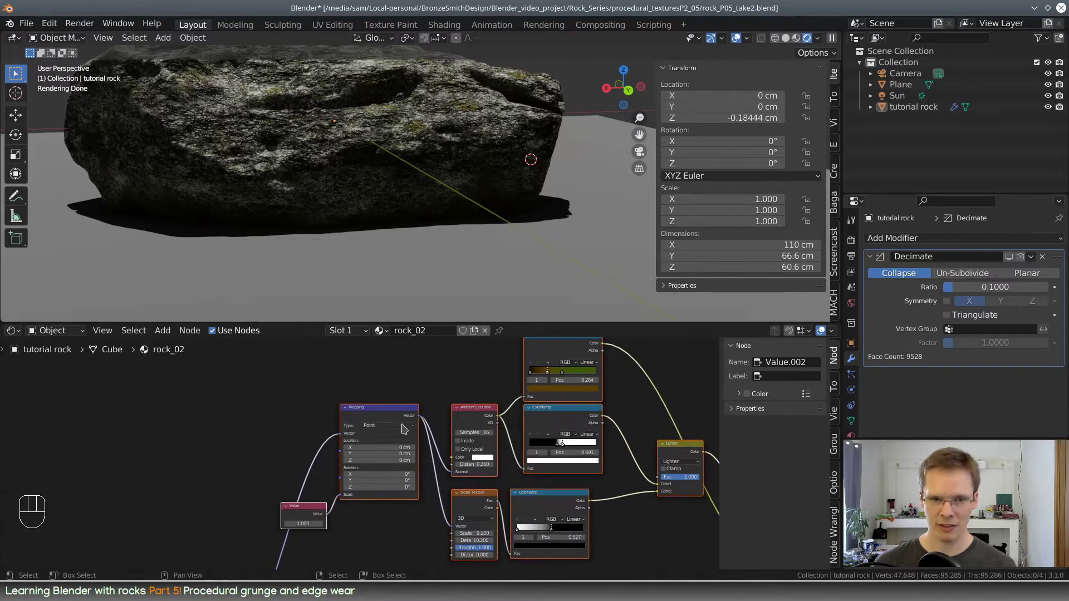
{"action": "mouse_move", "coordinate": [396, 405]}
{"action": "left_mouse_down"}
{"action": "mouse_move", "coordinate": [395, 356]}
{"action": "mouse_move", "coordinate": [394, 391]}
{"action": "left_mouse_up"}
{"action": "left_click_drag", "start_coordinate": [483, 457], "coordinate": [477, 389]}
{"action": "left_click_drag", "start_coordinate": [395, 397], "coordinate": [388, 393], "text": "ctrl"}
{"action": "left_click_drag", "start_coordinate": [468, 393], "coordinate": [462, 393]}
{"action": "middle_click_drag", "start_coordinate": [418, 497], "coordinate": [436, 413]}
{"action": "left_click_drag", "start_coordinate": [498, 458], "coordinate": [488, 416], "text": "ctrl"}
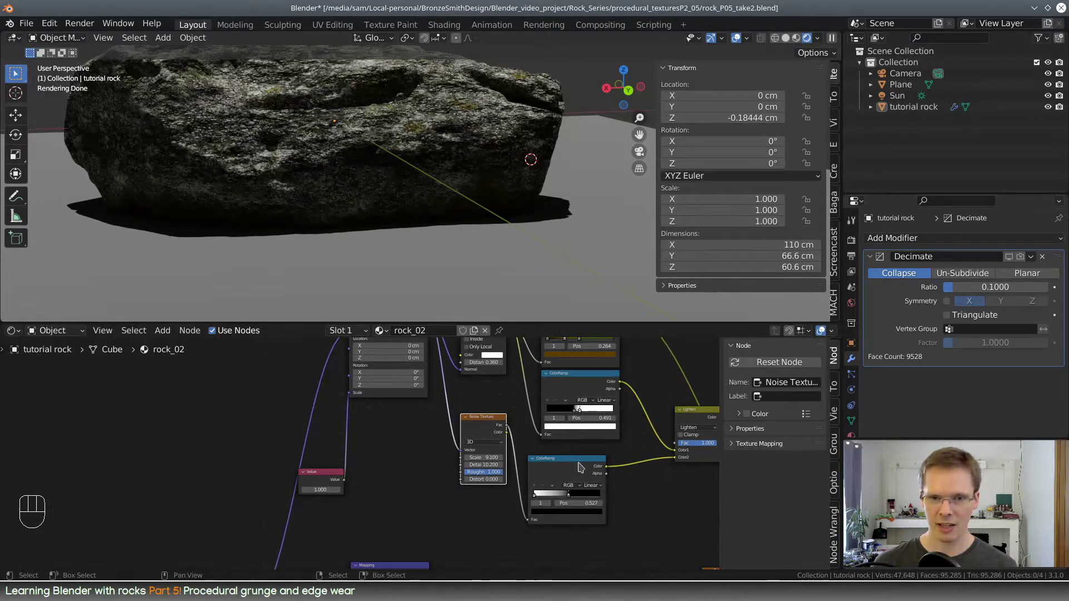
Align the noise ColorRamp, Value and Lighten nodes with the grunge cluster and reposition the Mix node that receives the mask
{"action": "left_click_drag", "start_coordinate": [580, 467], "coordinate": [591, 458], "text": "ctrl"}
{"action": "left_click_drag", "start_coordinate": [329, 476], "coordinate": [321, 388], "text": "ctrl"}
{"action": "middle_click_drag", "start_coordinate": [699, 411], "coordinate": [387, 462]}
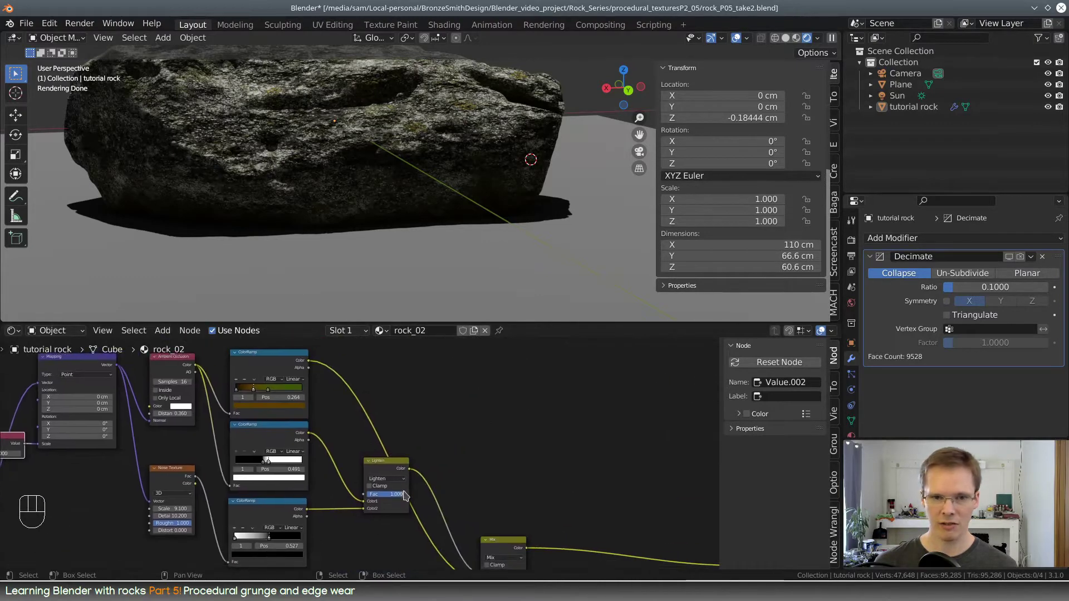
{"action": "left_click_drag", "start_coordinate": [384, 462], "coordinate": [360, 434], "text": "ctrl"}
{"action": "scroll", "coordinate": [363, 455], "scroll_direction": "down", "scroll_amount": 4}
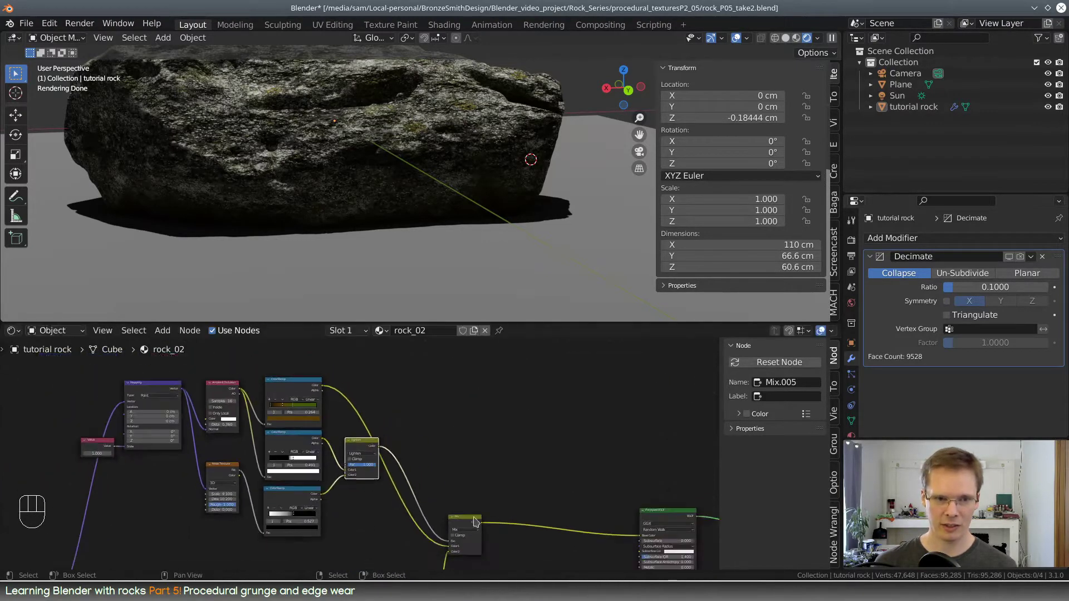
{"action": "middle_click_drag", "start_coordinate": [479, 523], "coordinate": [516, 434]}
{"action": "left_click_drag", "start_coordinate": [516, 438], "coordinate": [557, 404], "text": "ctrl"}
{"action": "middle_click_drag", "start_coordinate": [426, 433], "coordinate": [556, 384]}
{"action": "scroll", "coordinate": [547, 483], "scroll_direction": "down", "scroll_amount": 2}
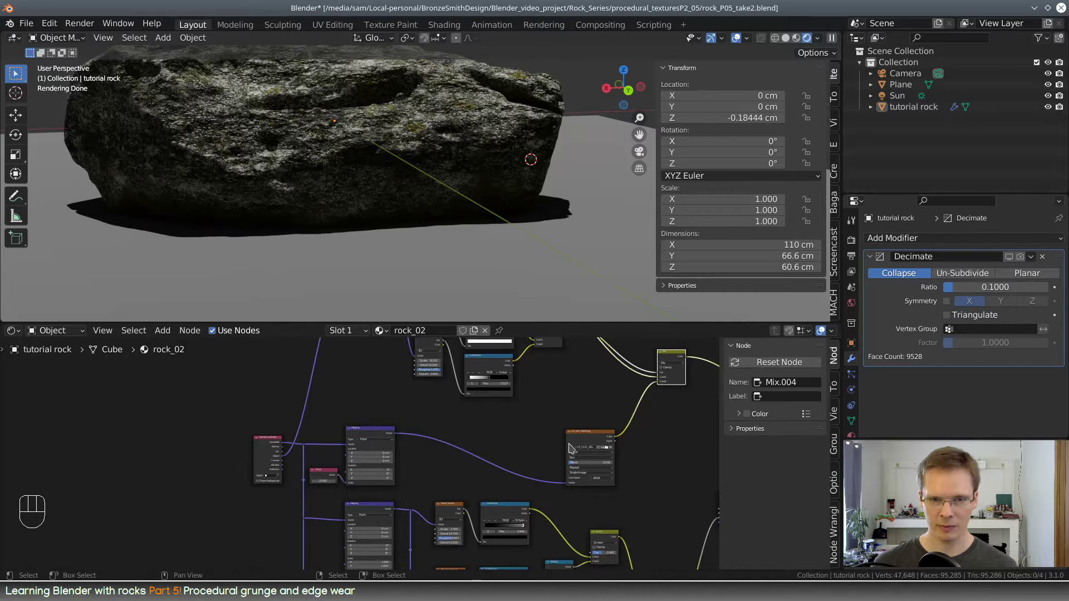
Shift the Principled BSDF, Bump and Material Output nodes, the Mix node and the rock albedo texture further downstream to make room
{"action": "scroll", "coordinate": [569, 448], "scroll_direction": "down", "scroll_amount": 4}
{"action": "middle_click_drag", "start_coordinate": [566, 478], "coordinate": [401, 506]}
{"action": "left_click_drag", "start_coordinate": [475, 410], "coordinate": [669, 572]}
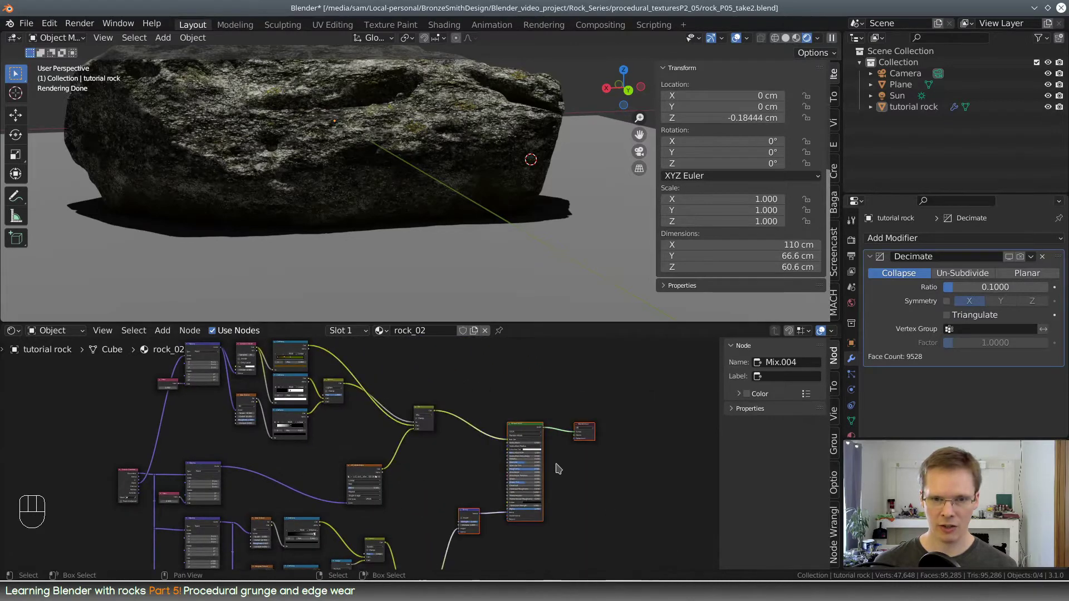
{"action": "left_click_drag", "start_coordinate": [536, 425], "coordinate": [603, 426]}
{"action": "left_click_drag", "start_coordinate": [428, 409], "coordinate": [514, 418]}
{"action": "left_click_drag", "start_coordinate": [374, 471], "coordinate": [468, 466]}
Add a Geometry node and place it below the grunge cluster's Mapping node
{"action": "middle_click_drag", "start_coordinate": [395, 459], "coordinate": [561, 512]}
{"action": "scroll", "coordinate": [561, 512], "scroll_direction": "up", "scroll_amount": 5}
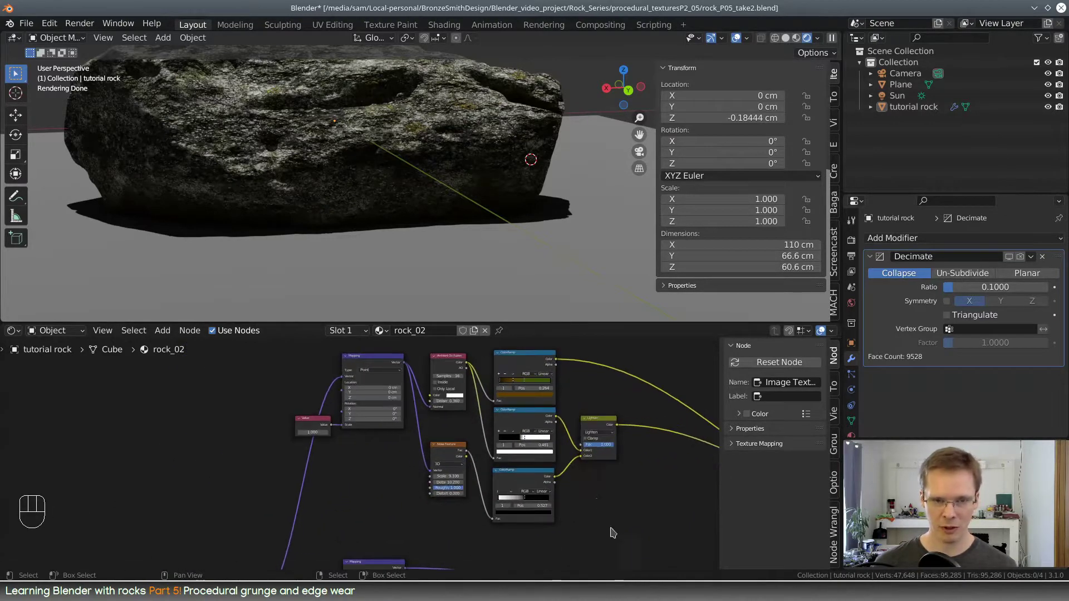
{"action": "key", "text": "shift+a"}
{"action": "left_click", "coordinate": [537, 436]}
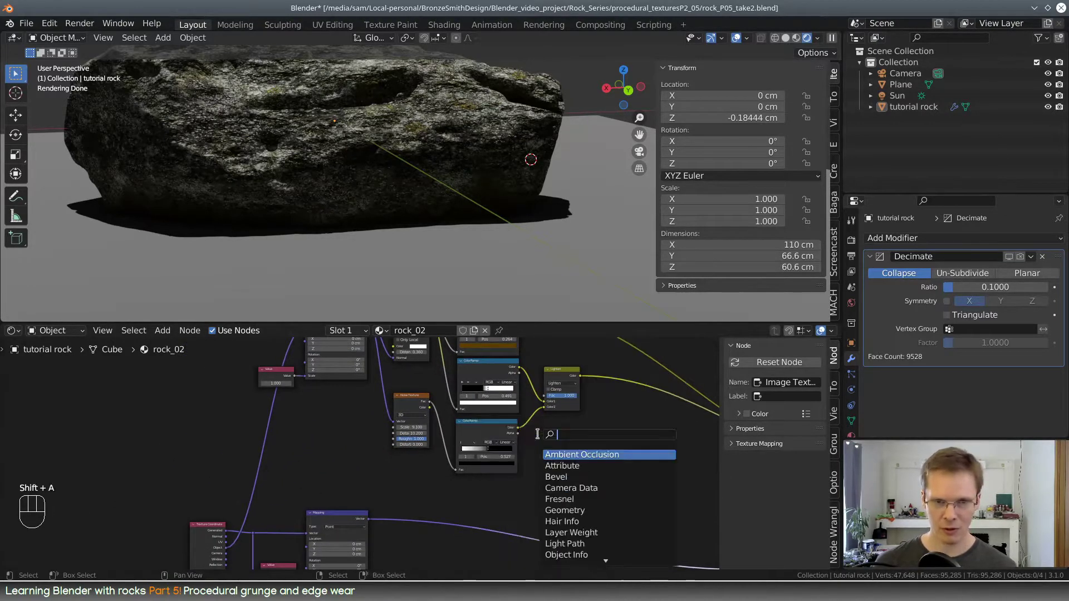
{"action": "type", "text": "geome"}
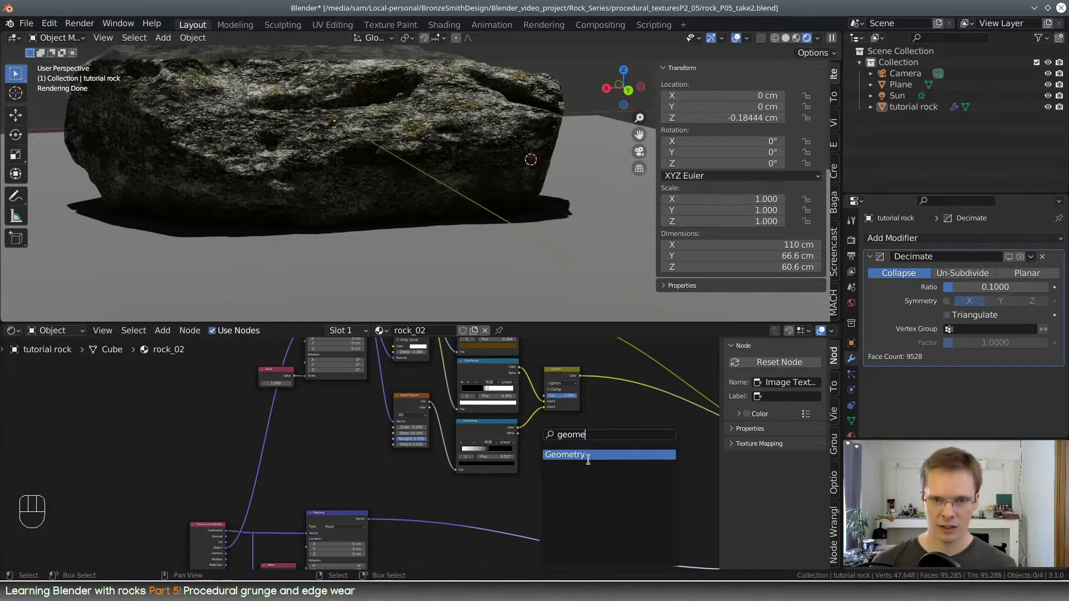
{"action": "left_click", "coordinate": [589, 455]}
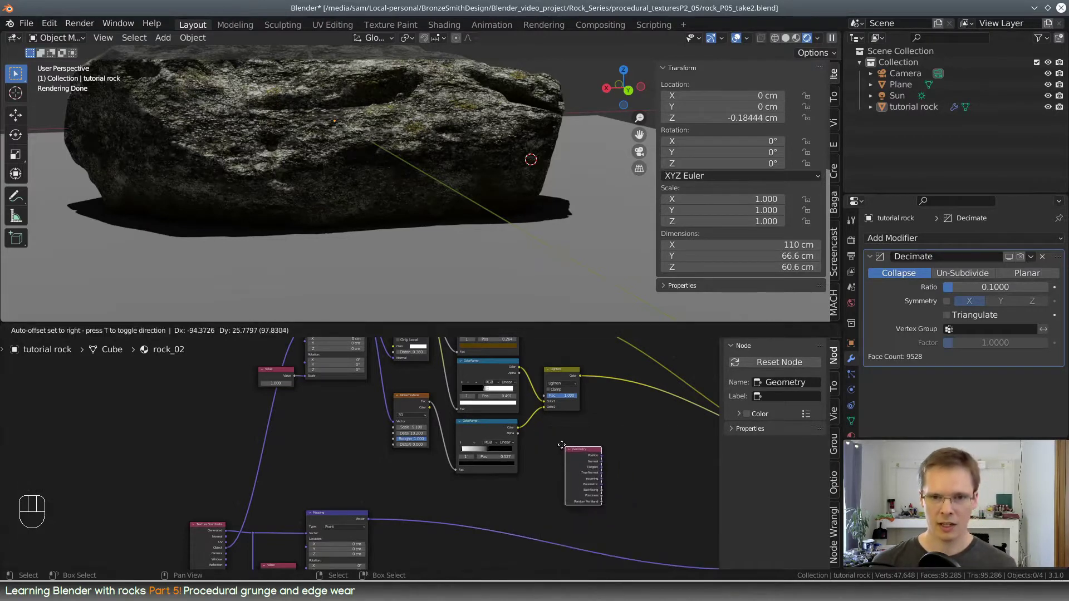
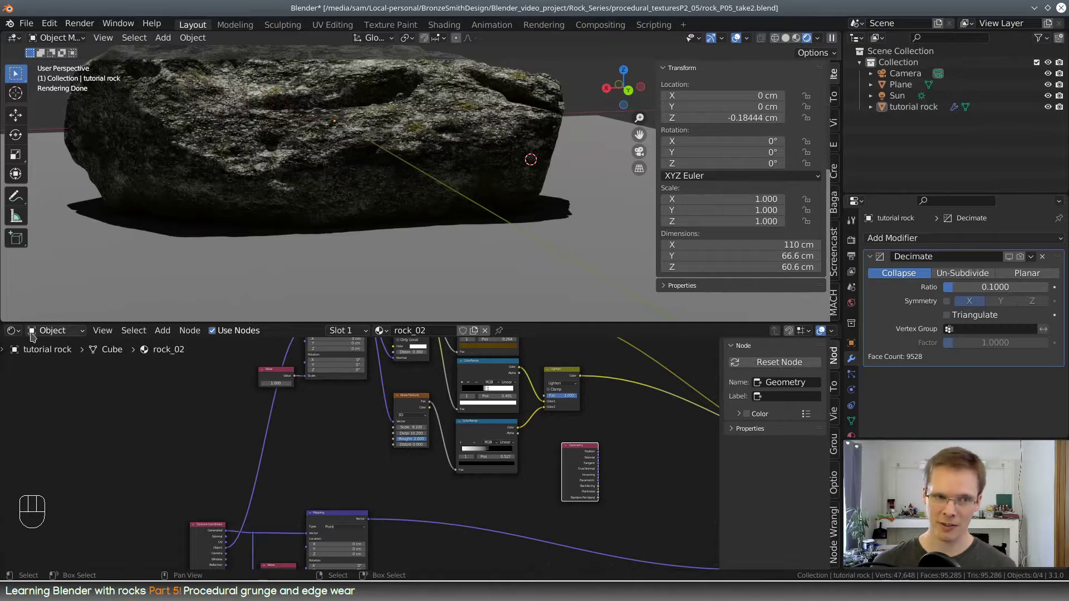
{"action": "left_click", "coordinate": [14, 330]}
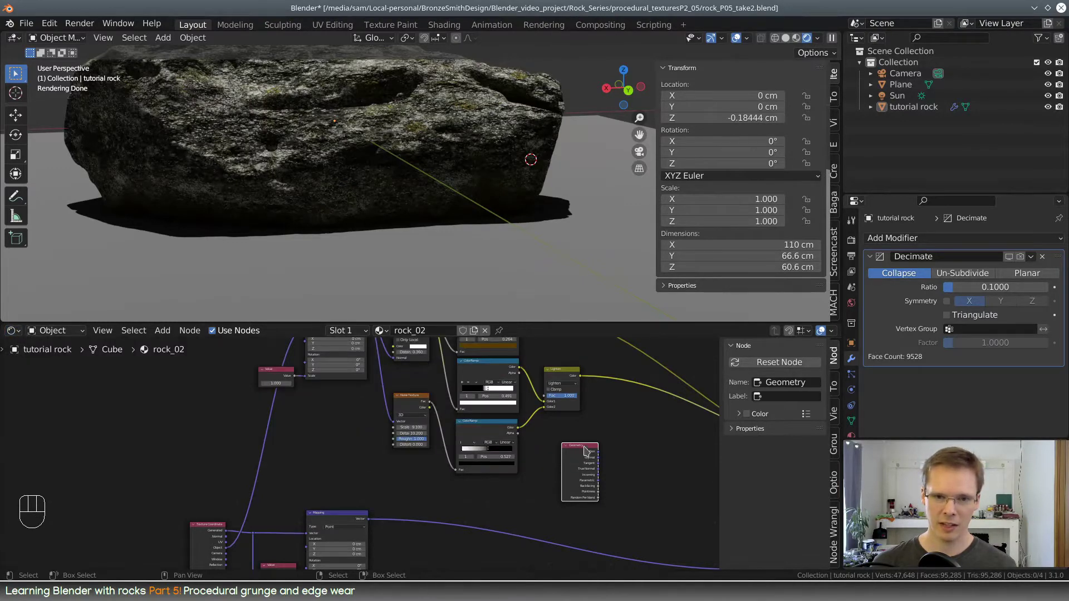
{"action": "left_click_drag", "start_coordinate": [586, 451], "coordinate": [338, 422]}
Enlarge the node editor and arrange the Ambient Occlusion, Noise Texture, ColorRamp and Lighten nodes in two compact rows
{"action": "scroll", "coordinate": [609, 477], "scroll_direction": "up", "scroll_amount": 3, "text": "shift"}
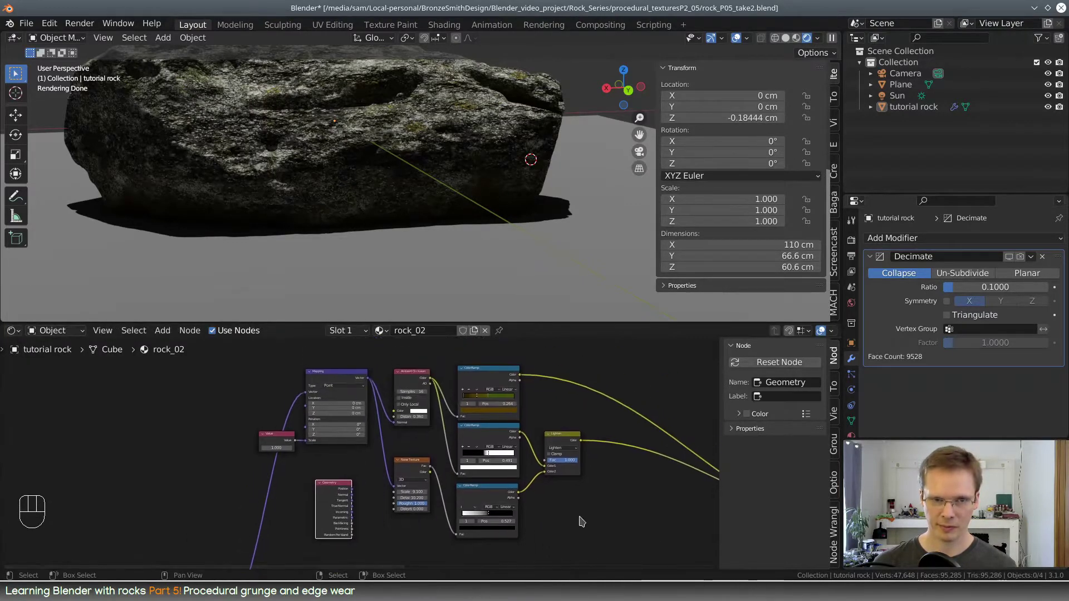
{"action": "scroll", "coordinate": [581, 521], "scroll_direction": "up", "scroll_amount": 2}
{"action": "left_click_drag", "start_coordinate": [314, 319], "coordinate": [316, 191]}
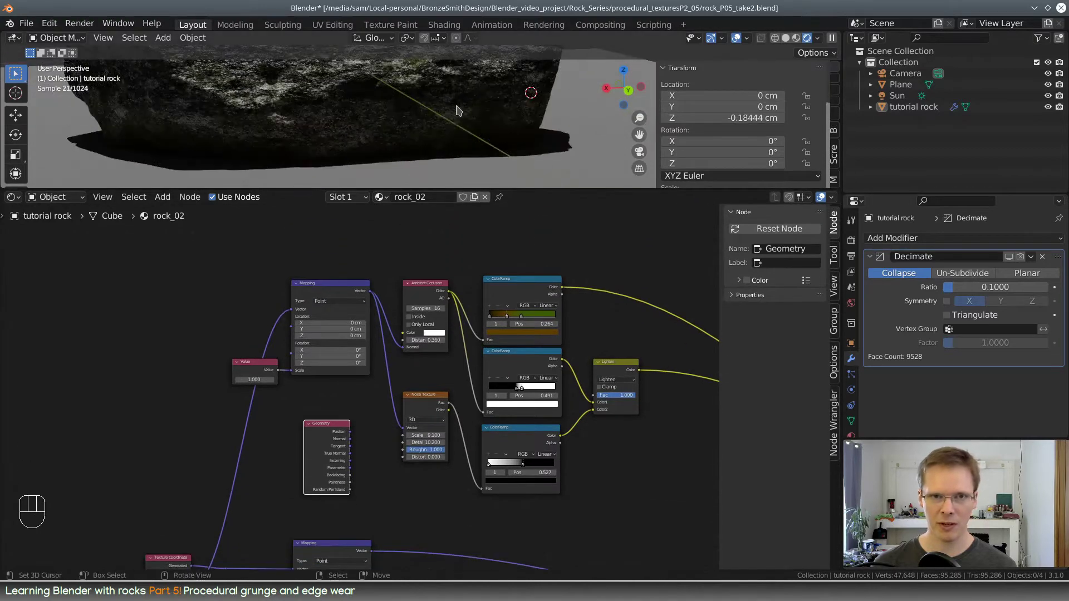
{"action": "middle_click_drag", "start_coordinate": [632, 437], "coordinate": [520, 406]}
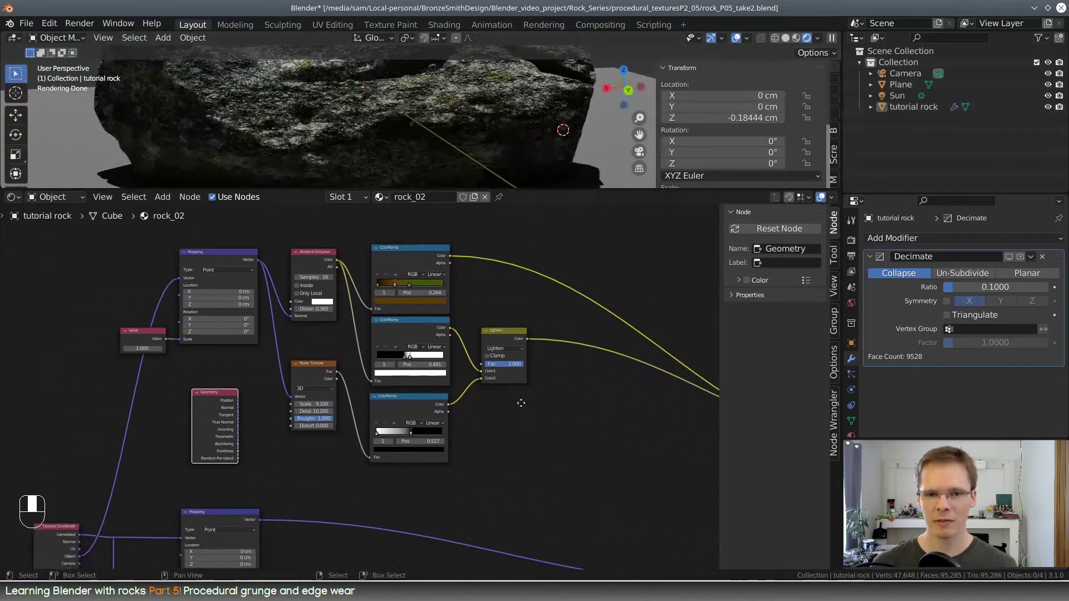
{"action": "left_click_drag", "start_coordinate": [316, 366], "coordinate": [311, 341]}
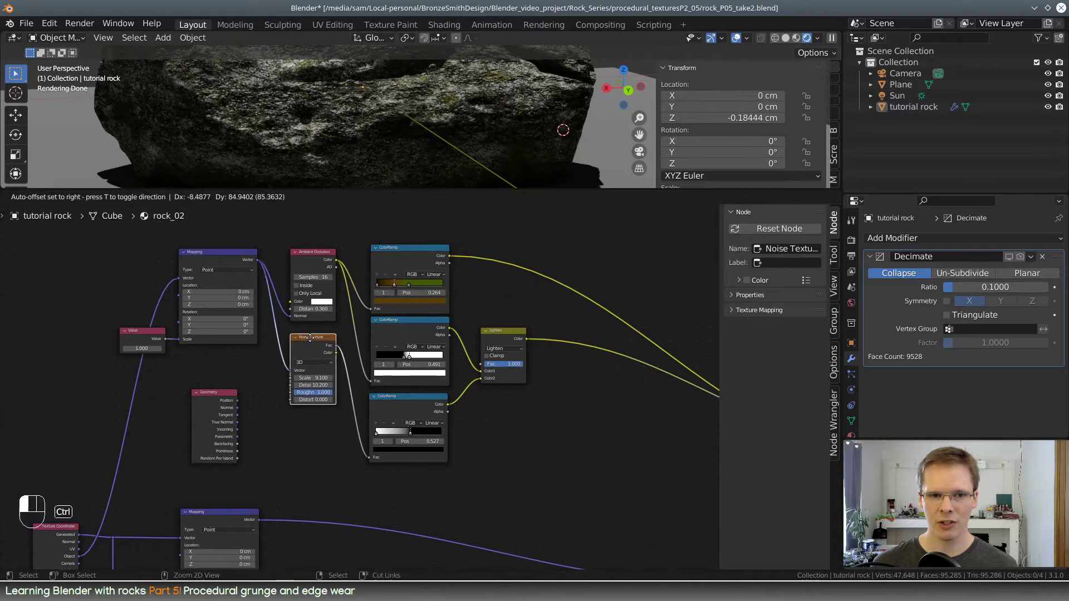
{"action": "left_click_drag", "start_coordinate": [511, 334], "coordinate": [540, 336]}
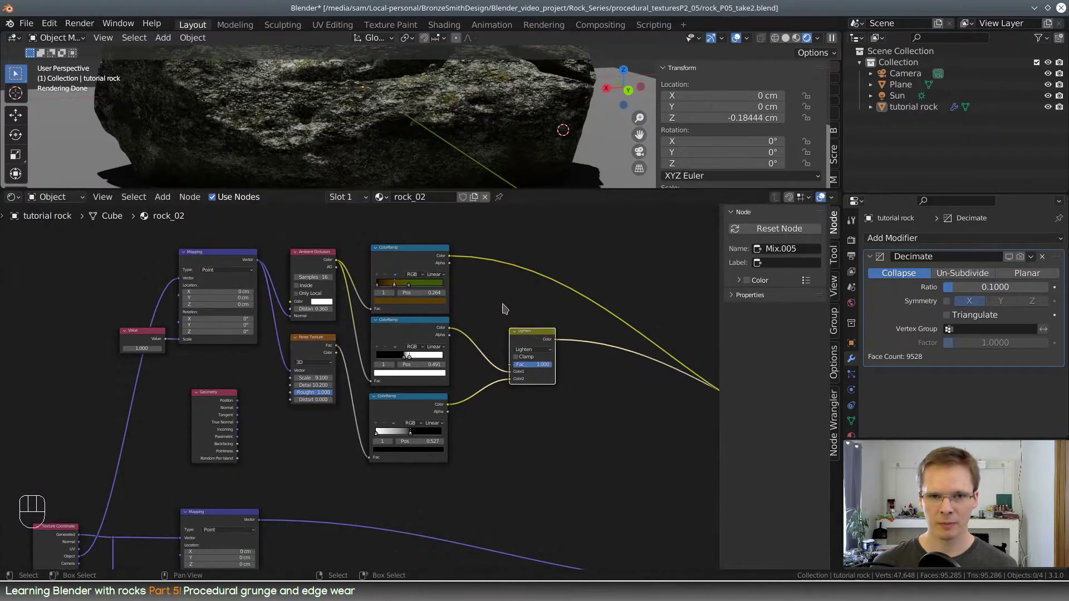
{"action": "left_click_drag", "start_coordinate": [413, 254], "coordinate": [528, 254]}
{"action": "left_click_drag", "start_coordinate": [394, 338], "coordinate": [444, 491]}
{"action": "left_click_drag", "start_coordinate": [420, 367], "coordinate": [416, 298]}
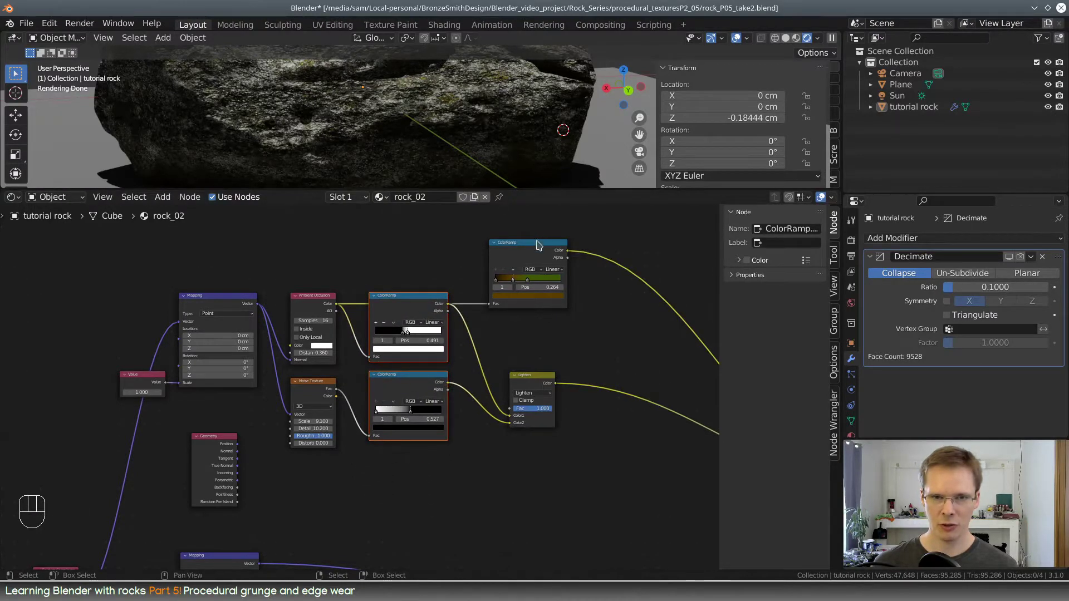
{"action": "left_click_drag", "start_coordinate": [538, 245], "coordinate": [521, 298]}
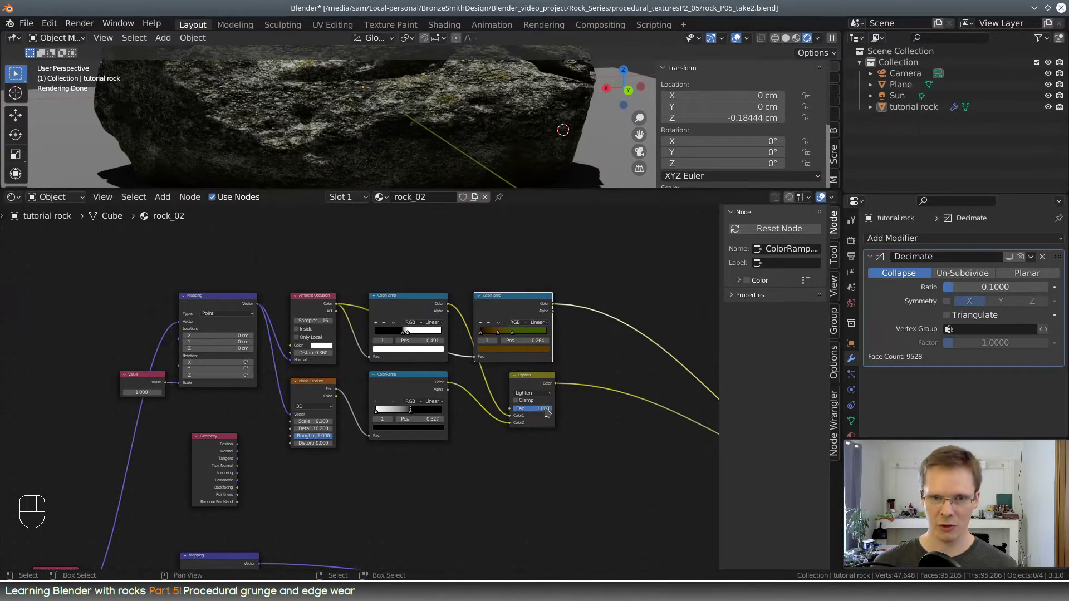
{"action": "left_click_drag", "start_coordinate": [544, 382], "coordinate": [540, 380], "text": "ctrl"}
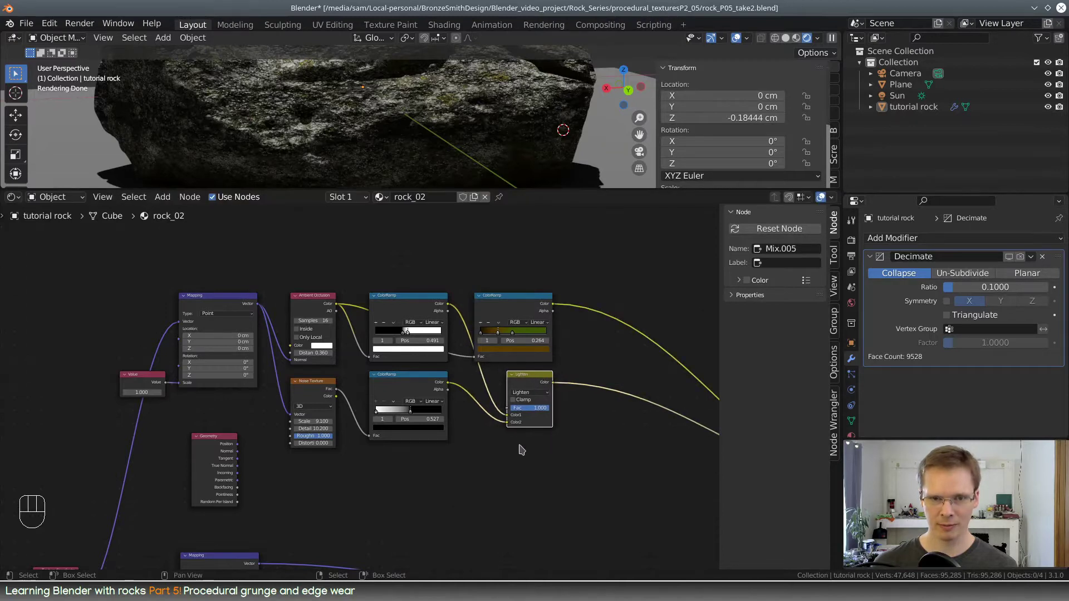
Place the Geometry node directly beneath the Noise Texture and nudge the noise ColorRamp into line
{"action": "middle_click_drag", "start_coordinate": [520, 446], "coordinate": [573, 417]}
{"action": "left_click_drag", "start_coordinate": [426, 350], "coordinate": [427, 344], "text": "ctrl"}
{"action": "left_click_drag", "start_coordinate": [320, 419], "coordinate": [417, 437], "text": "ctrl"}
{"action": "middle_click_drag", "start_coordinate": [534, 452], "coordinate": [397, 411]}
Duplicate the noise ColorRamp beside the Geometry node and connect the Geometry node's Pointiness output to the copy's Fac input
{"action": "scroll", "coordinate": [407, 409], "scroll_direction": "up", "scroll_amount": 2}
{"action": "left_click", "coordinate": [389, 281]}
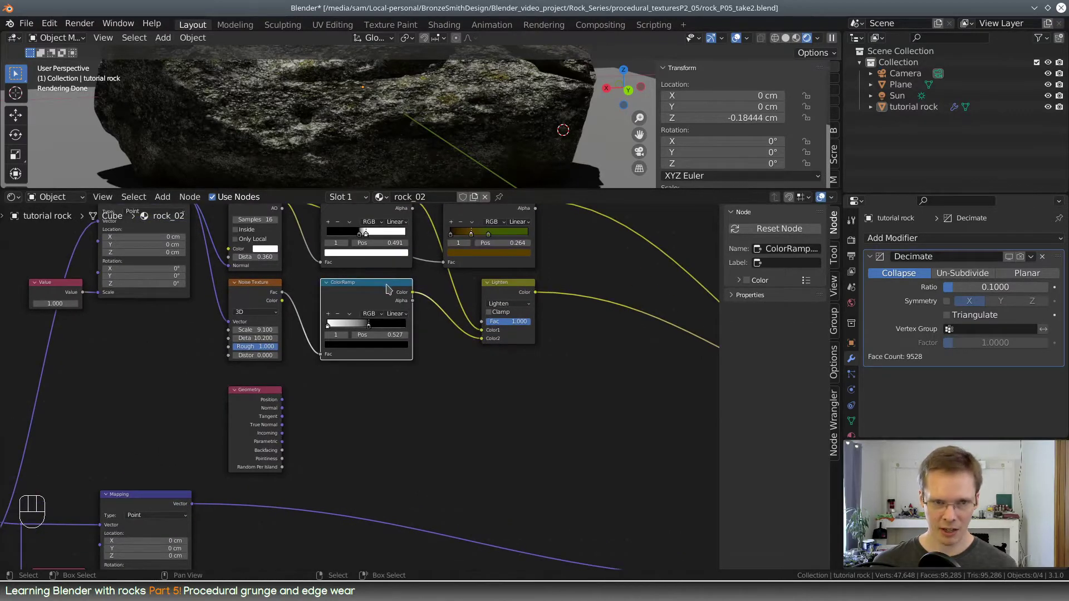
{"action": "key", "text": "shift+d"}
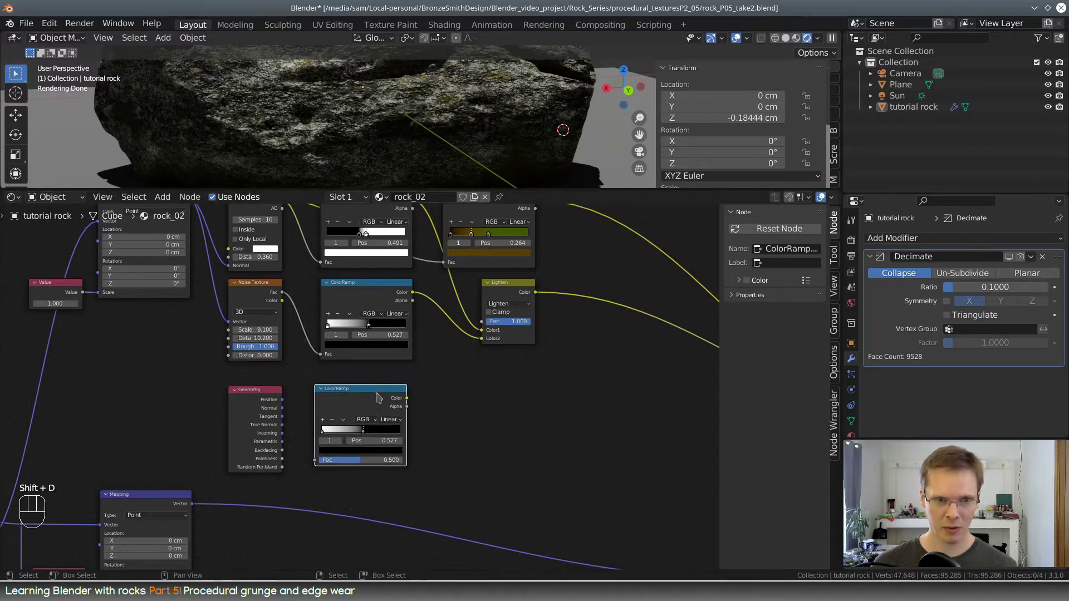
{"action": "scroll", "coordinate": [456, 417], "scroll_direction": "up", "scroll_amount": 3}
{"action": "middle_click_drag", "start_coordinate": [476, 407], "coordinate": [518, 401]}
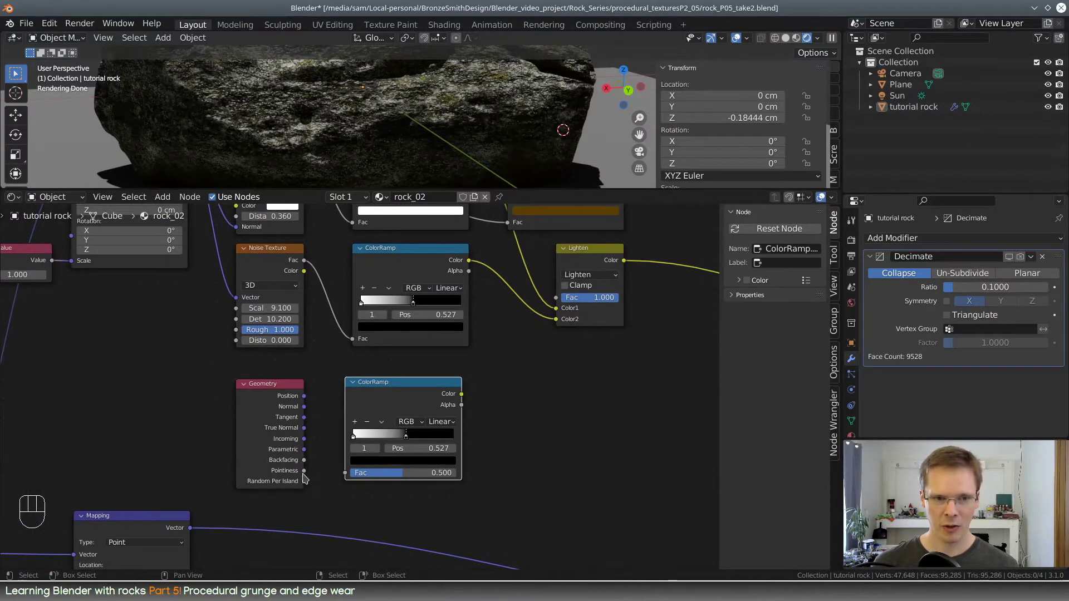
{"action": "left_click_drag", "start_coordinate": [304, 471], "coordinate": [349, 472]}
Preview the pointiness ColorRamp on the rock in an enlarged 3D viewport and inspect the edges around the crack
{"action": "scroll", "coordinate": [554, 387], "scroll_direction": "down", "scroll_amount": 4}
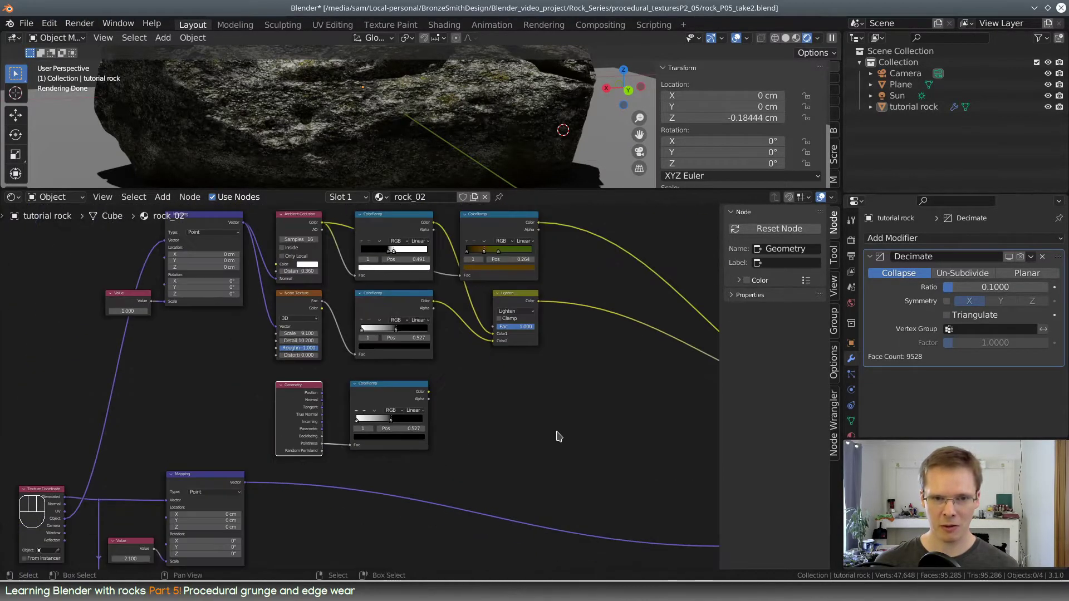
{"action": "left_click", "coordinate": [164, 377], "text": "ctrl+shift"}
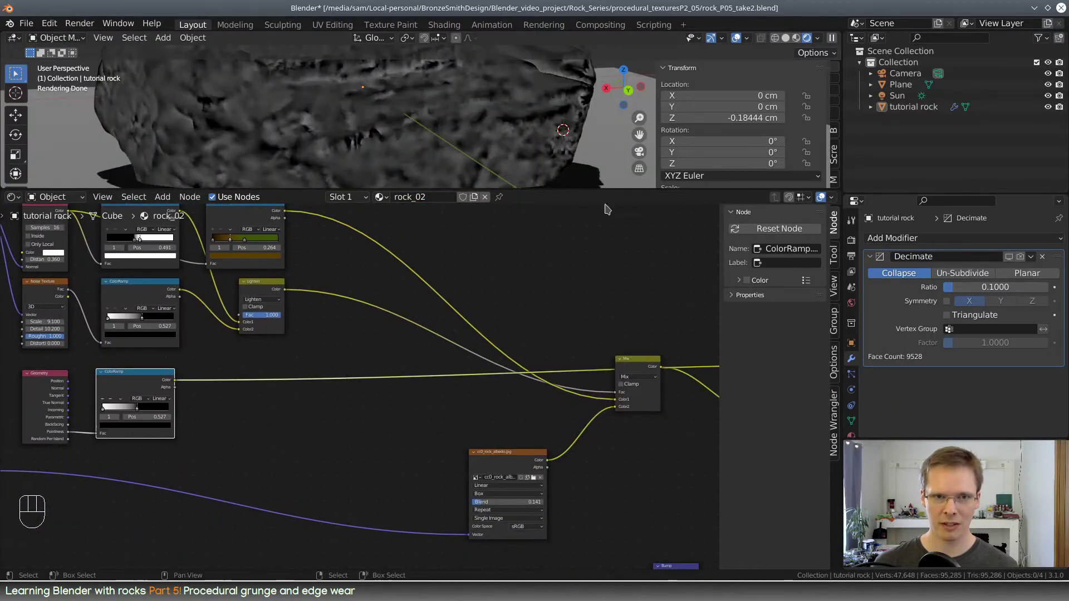
{"action": "left_click_drag", "start_coordinate": [571, 189], "coordinate": [420, 338]}
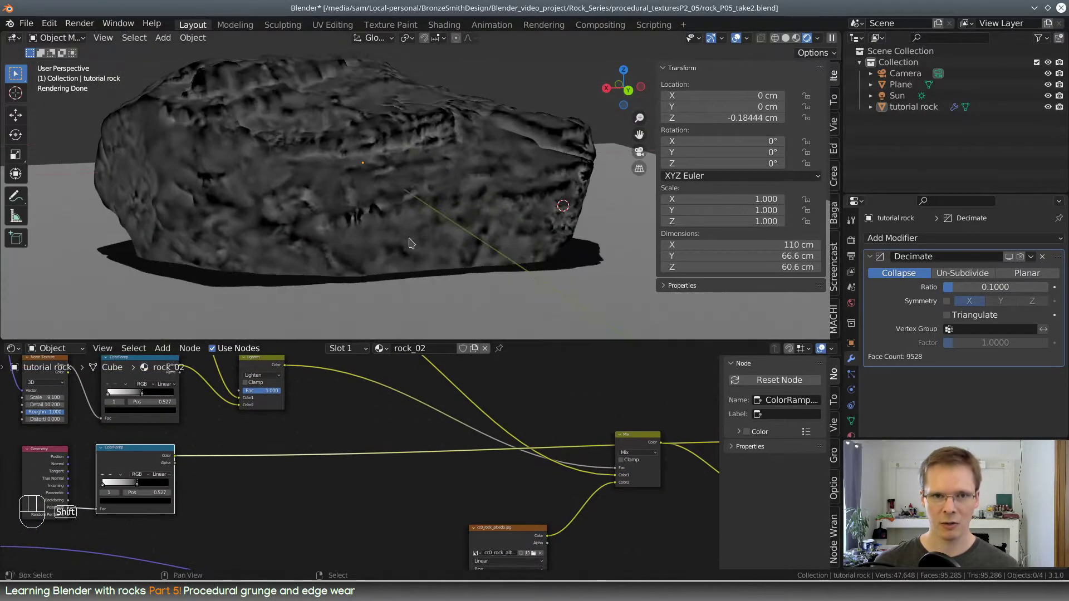
{"action": "middle_click_drag", "start_coordinate": [411, 243], "coordinate": [482, 198]}
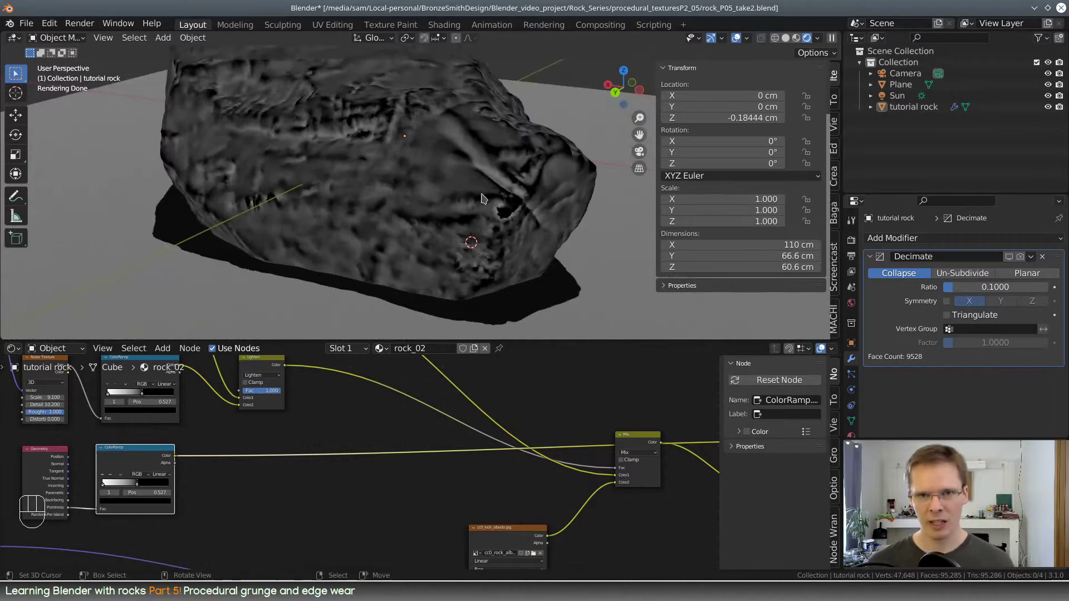
{"action": "middle_click_drag", "start_coordinate": [263, 479], "coordinate": [482, 441]}
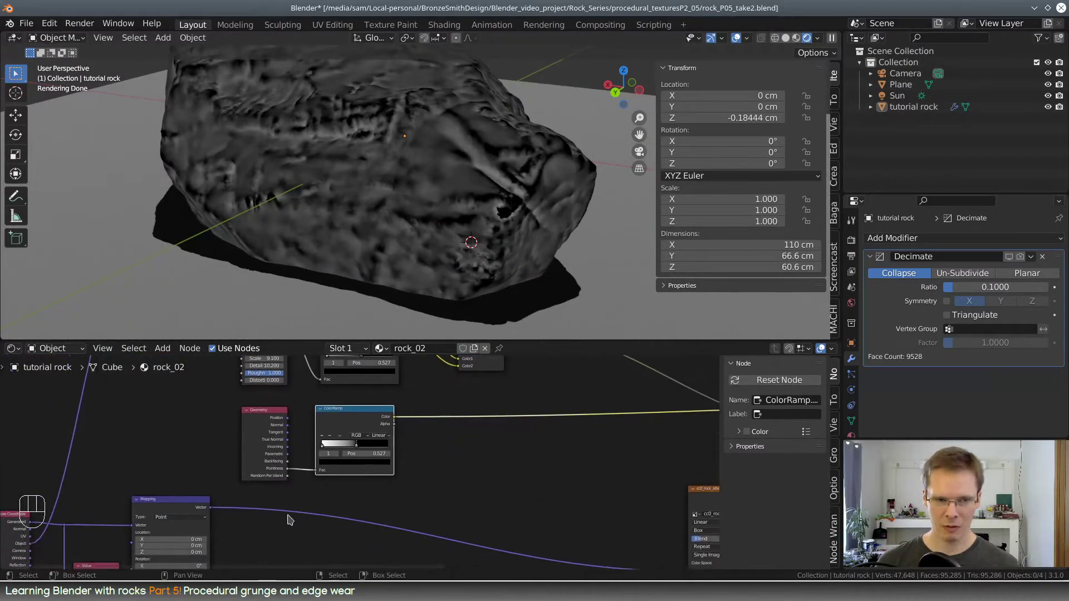
Turn the pointiness ColorRamp into a sharp black-to-white edge mask with the black stop at 0.505 and the white stop close after it
{"action": "scroll", "coordinate": [287, 513], "scroll_direction": "up", "scroll_amount": 5}
{"action": "left_click", "coordinate": [232, 394]}
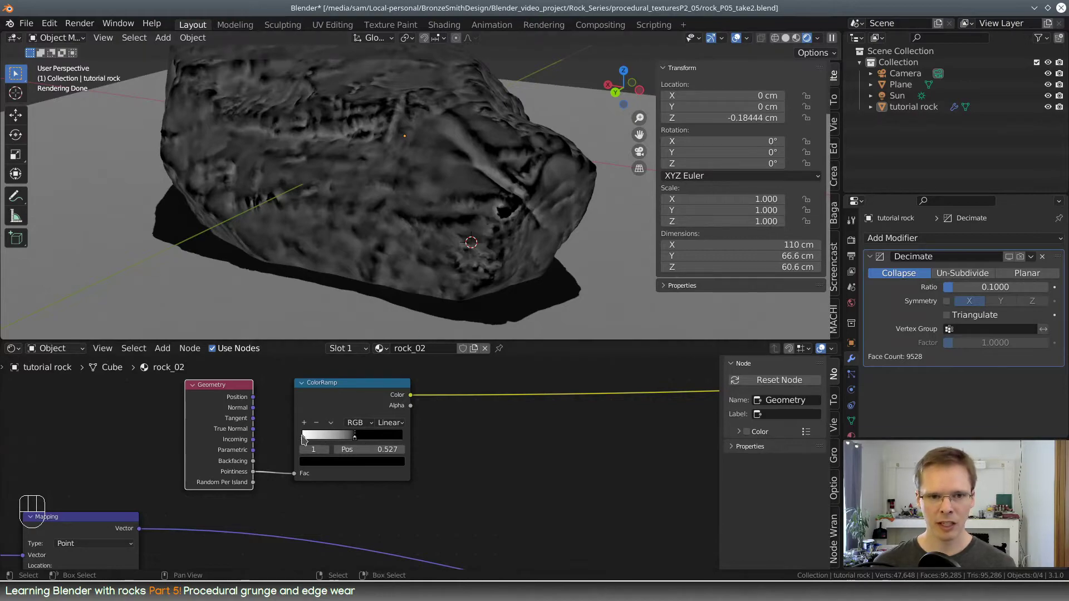
{"action": "left_click_drag", "start_coordinate": [304, 440], "coordinate": [360, 436]}
{"action": "middle_click_drag", "start_coordinate": [490, 220], "coordinate": [520, 232]}
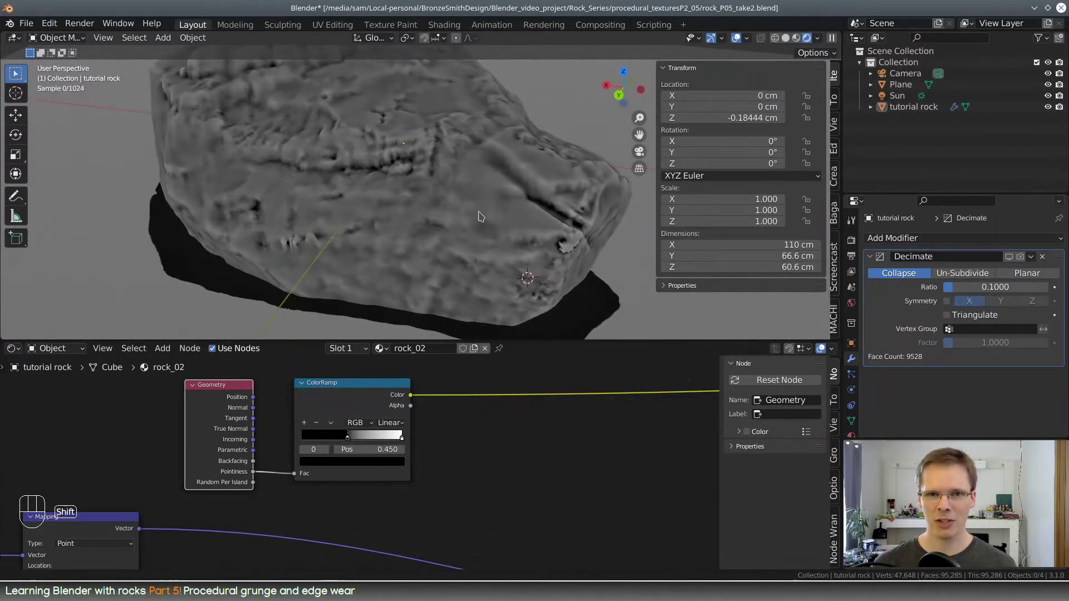
{"action": "middle_click_drag", "start_coordinate": [481, 216], "coordinate": [437, 220], "text": "shift"}
{"action": "scroll", "coordinate": [450, 224], "scroll_direction": "up", "scroll_amount": 2}
{"action": "left_click_drag", "start_coordinate": [402, 437], "coordinate": [355, 441]}
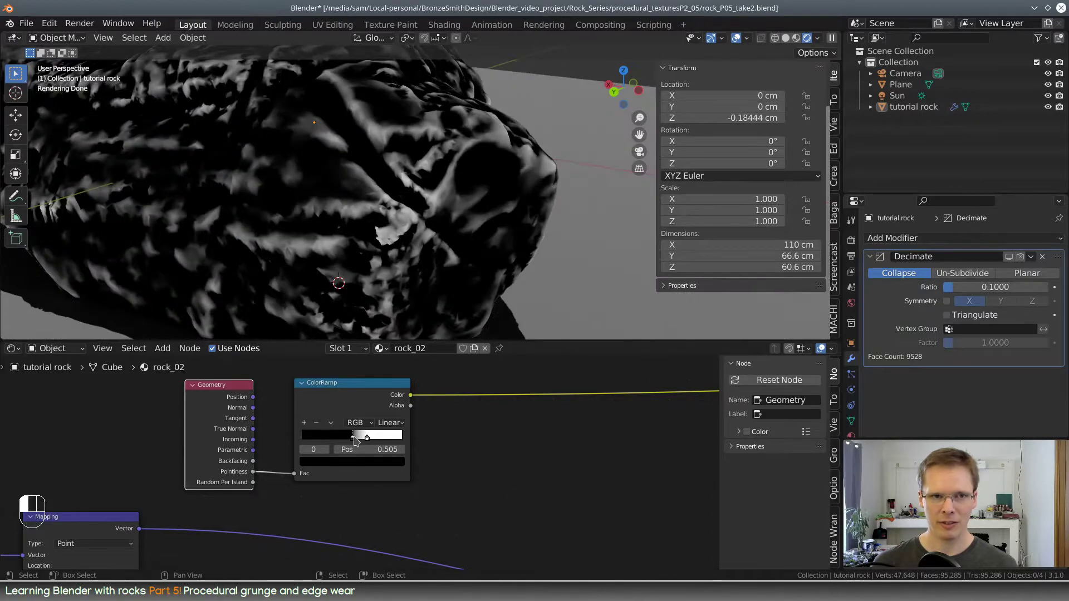
{"action": "middle_click_drag", "start_coordinate": [406, 331], "coordinate": [490, 167]}
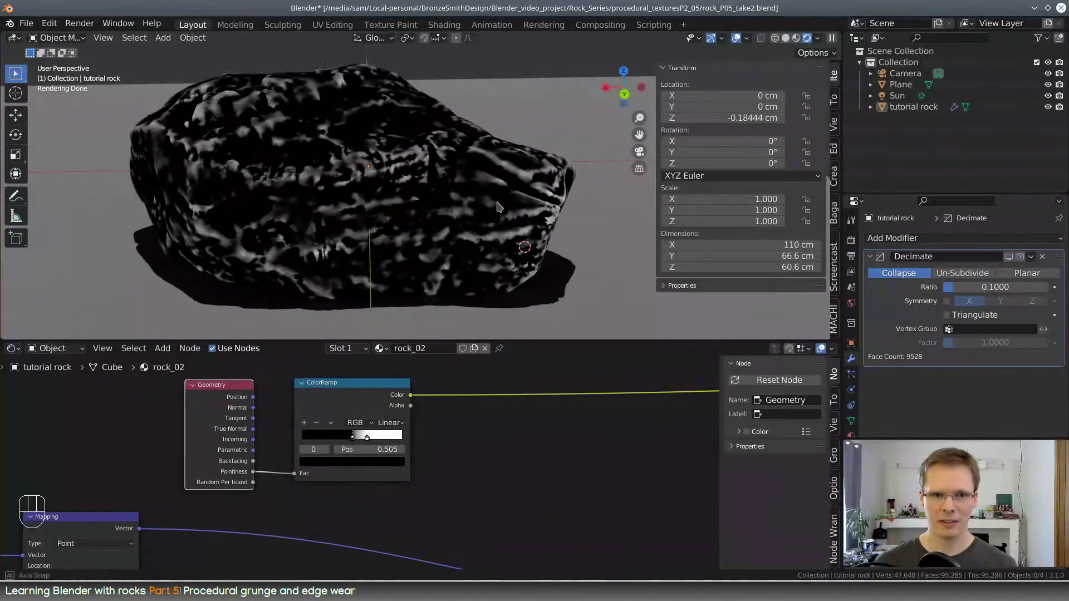
Duplicate the Lighten mix node that combines the grunge masks and place the copy in the free space beside it
{"action": "middle_click_drag", "start_coordinate": [498, 203], "coordinate": [455, 206]}
{"action": "scroll", "coordinate": [454, 206], "scroll_direction": "up", "scroll_amount": 2}
{"action": "middle_click_drag", "start_coordinate": [468, 245], "coordinate": [452, 236]}
{"action": "scroll", "coordinate": [491, 421], "scroll_direction": "down", "scroll_amount": 3}
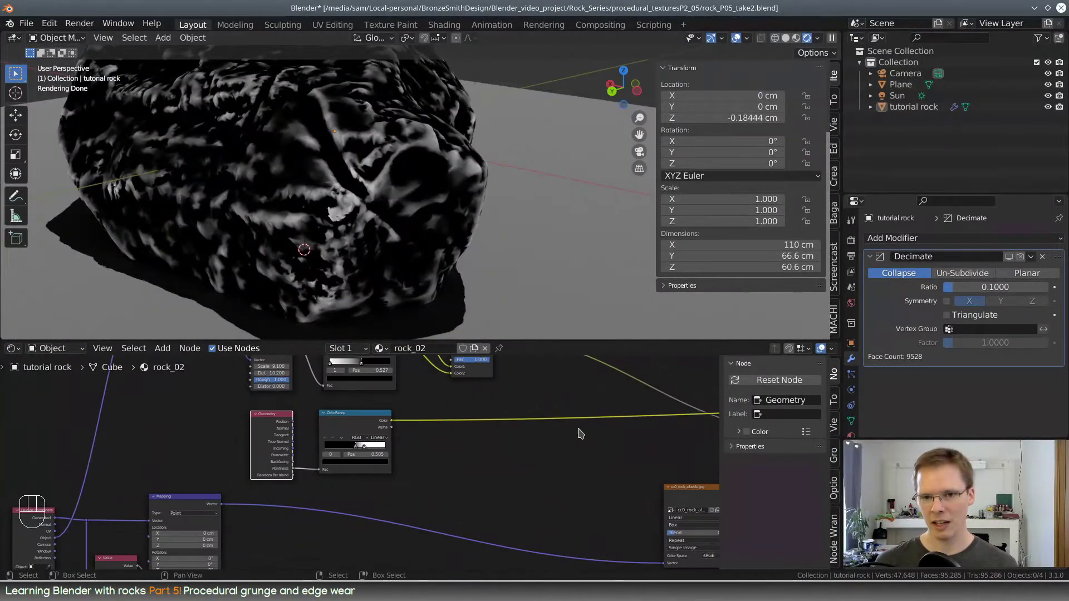
{"action": "middle_click_drag", "start_coordinate": [578, 432], "coordinate": [465, 496]}
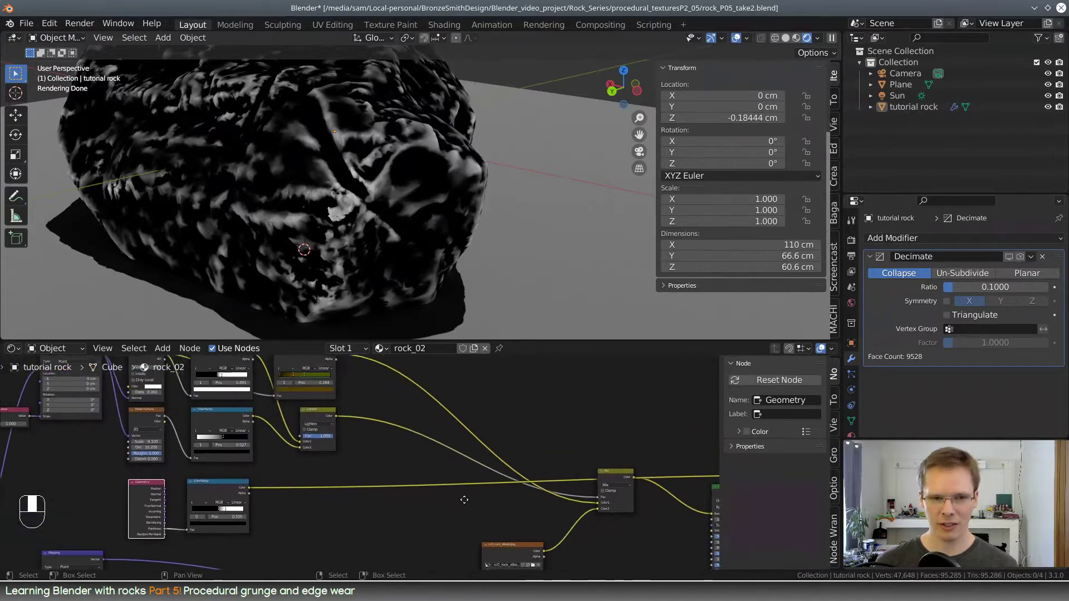
{"action": "scroll", "coordinate": [363, 437], "scroll_direction": "down", "scroll_amount": 1}
{"action": "middle_click_drag", "start_coordinate": [401, 467], "coordinate": [471, 444]}
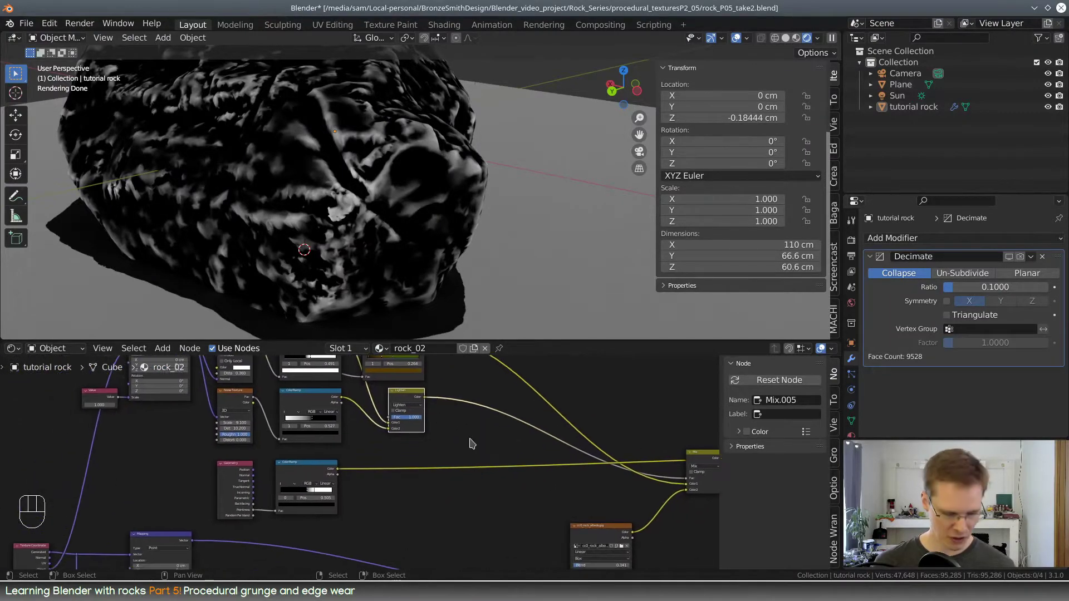
{"action": "key", "text": "shift+d"}
{"action": "left_click", "coordinate": [528, 468]}
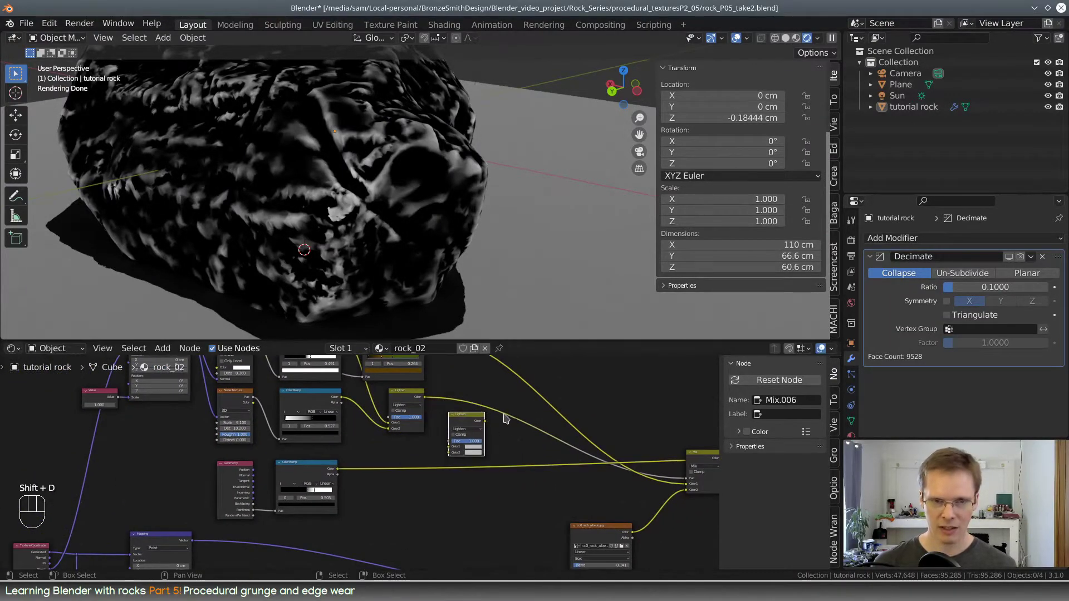
Nudge the original Lighten node aside and move its unconnected copy next to the rock albedo image texture
{"action": "scroll", "coordinate": [473, 415], "scroll_direction": "up", "scroll_amount": 2}
{"action": "middle_click_drag", "start_coordinate": [473, 415], "coordinate": [504, 457]}
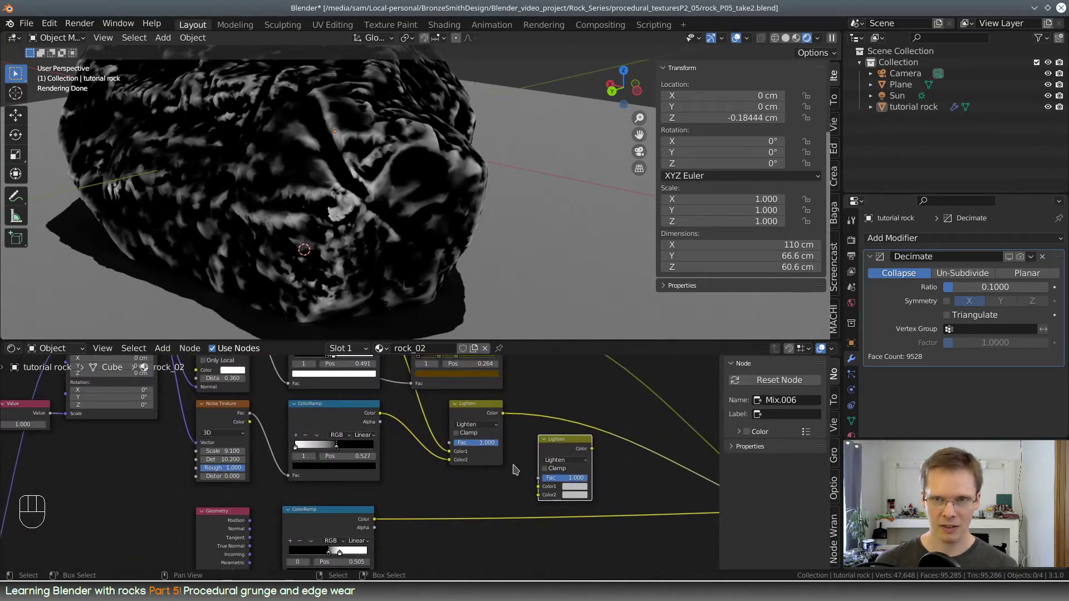
{"action": "left_click_drag", "start_coordinate": [480, 406], "coordinate": [505, 405]}
{"action": "left_click_drag", "start_coordinate": [572, 436], "coordinate": [420, 455]}
{"action": "scroll", "coordinate": [504, 472], "scroll_direction": "down", "scroll_amount": 2}
{"action": "middle_click_drag", "start_coordinate": [505, 472], "coordinate": [425, 471]}
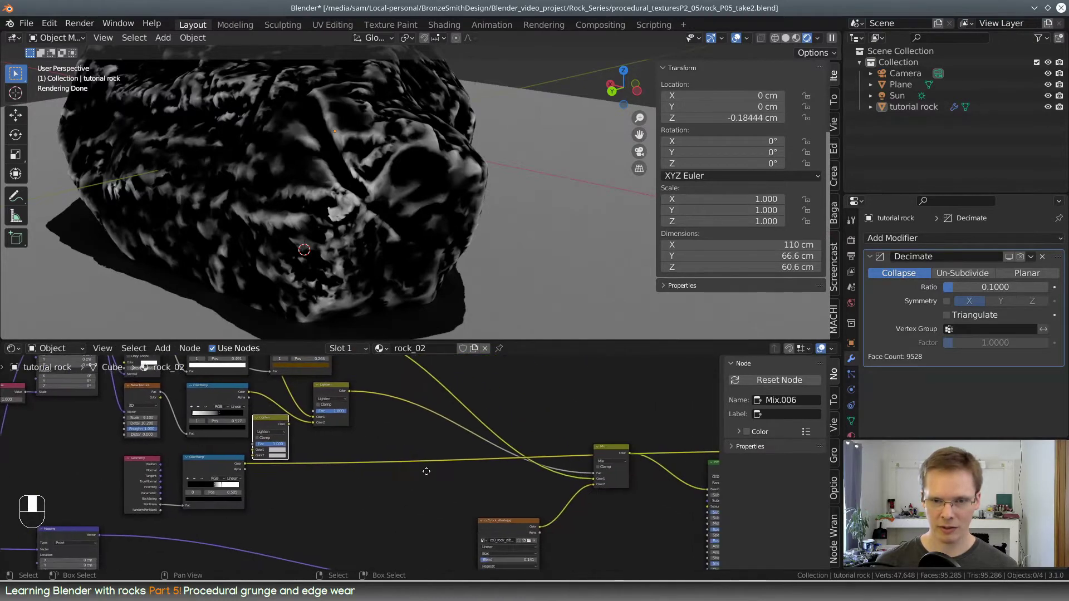
{"action": "left_click_drag", "start_coordinate": [277, 421], "coordinate": [423, 494]}
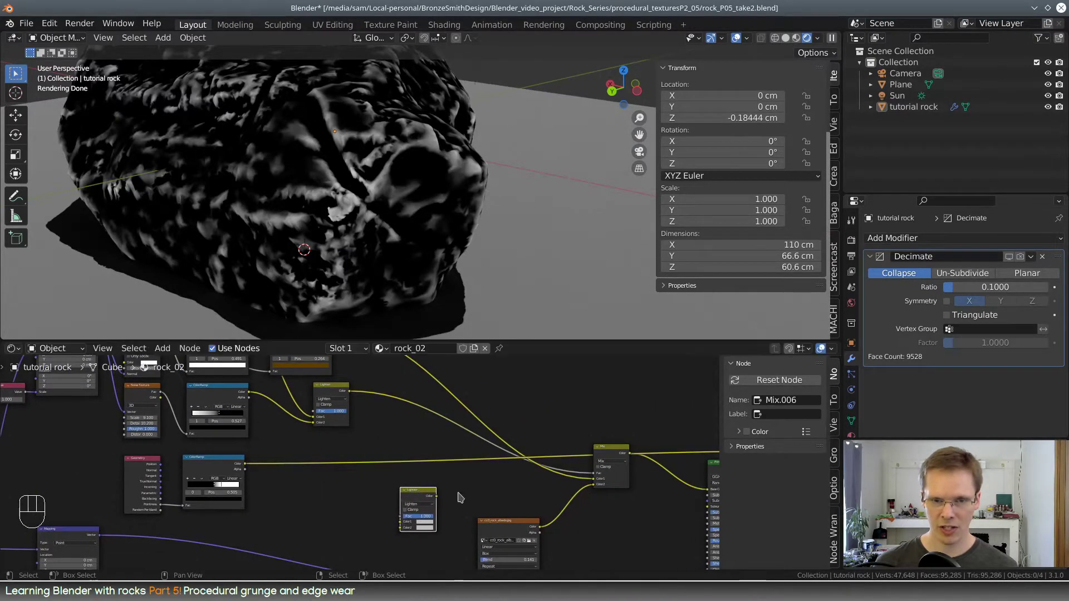
Make room beside the cc0_rock_albedo.jpg texture and insert the Lighten copy into its link to the final Mix node
{"action": "middle_click_drag", "start_coordinate": [530, 528], "coordinate": [399, 483]}
{"action": "scroll", "coordinate": [399, 483], "scroll_direction": "up", "scroll_amount": 2}
{"action": "left_click_drag", "start_coordinate": [391, 483], "coordinate": [157, 447]}
{"action": "middle_click_drag", "start_coordinate": [249, 490], "coordinate": [531, 468]}
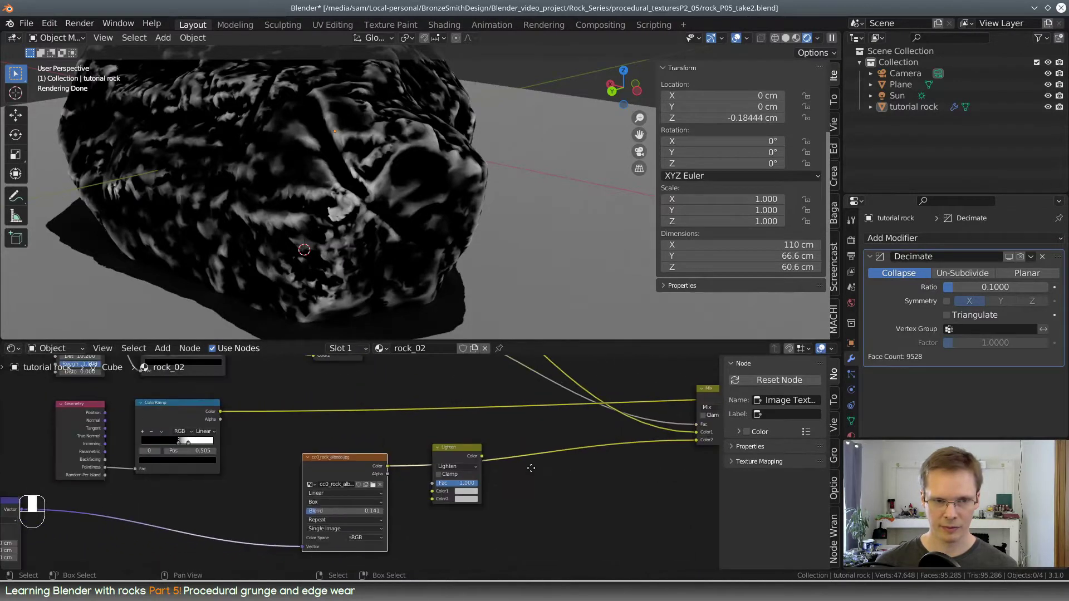
{"action": "mouse_move", "coordinate": [457, 446]}
{"action": "left_mouse_down"}
{"action": "mouse_move", "coordinate": [463, 453]}
{"action": "mouse_move", "coordinate": [471, 430]}
{"action": "mouse_move", "coordinate": [460, 427]}
{"action": "left_mouse_up"}
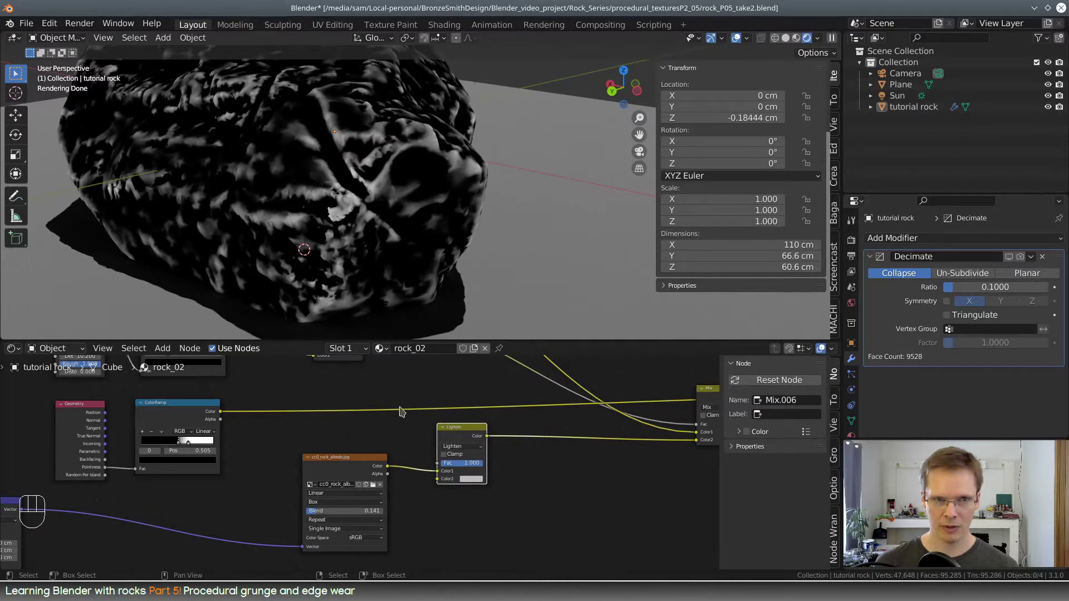
Connect the pointiness ColorRamp's Color output to the new Lighten node's Color2 input and preview the Principled BSDF on the rock
{"action": "middle_click_drag", "start_coordinate": [400, 412], "coordinate": [345, 434]}
{"action": "left_click_drag", "start_coordinate": [264, 440], "coordinate": [390, 424]}
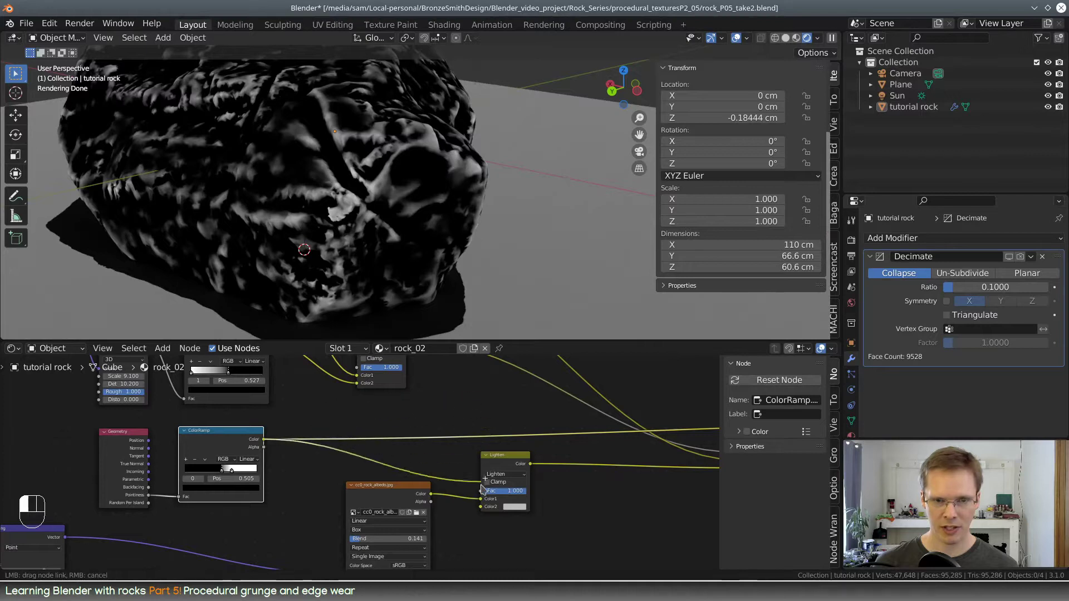
{"action": "left_click_drag", "start_coordinate": [482, 495], "coordinate": [481, 507]}
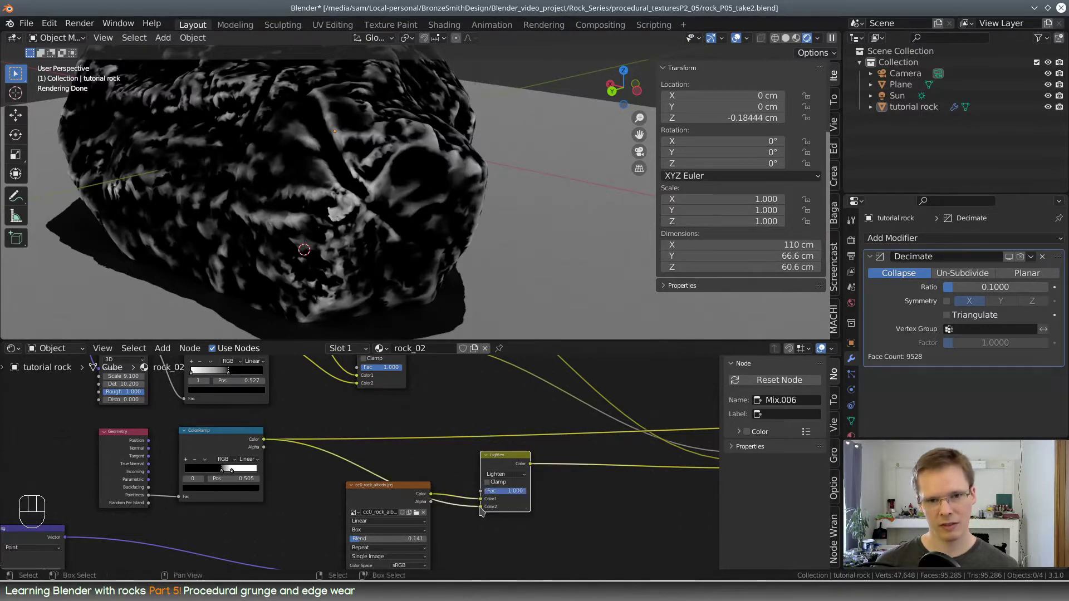
{"action": "middle_click_drag", "start_coordinate": [599, 495], "coordinate": [257, 493]}
{"action": "left_click_drag", "start_coordinate": [182, 459], "coordinate": [219, 468]}
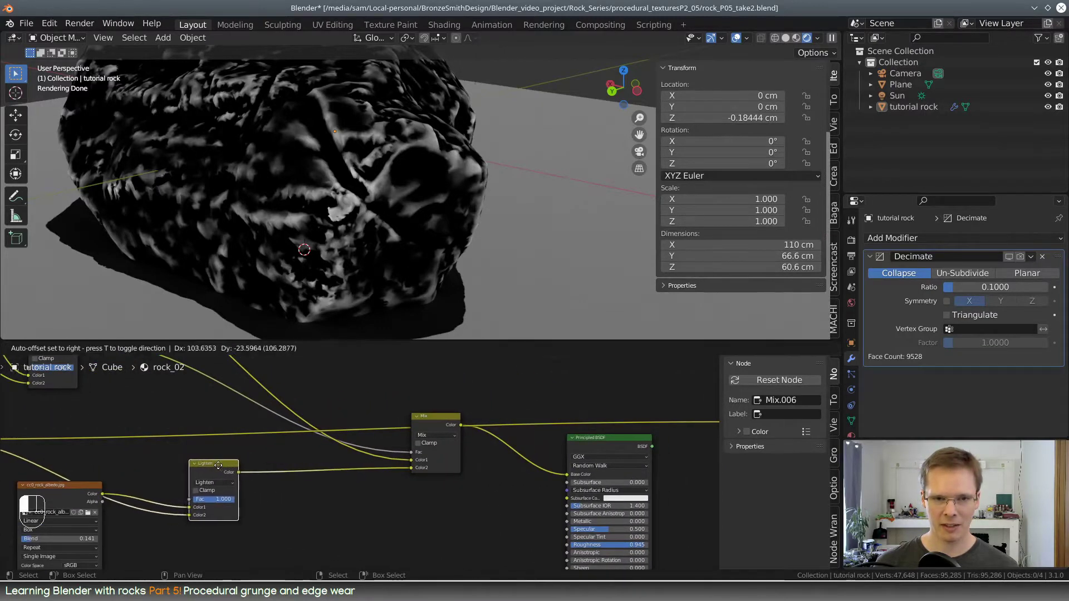
{"action": "left_click", "coordinate": [601, 448], "text": "ctrl+shift"}
Lower the albedo texture node and insert a Math node between the pointiness ColorRamp and the Lighten node
{"action": "middle_click_drag", "start_coordinate": [342, 477], "coordinate": [604, 477]}
{"action": "scroll", "coordinate": [551, 487], "scroll_direction": "up", "scroll_amount": 2}
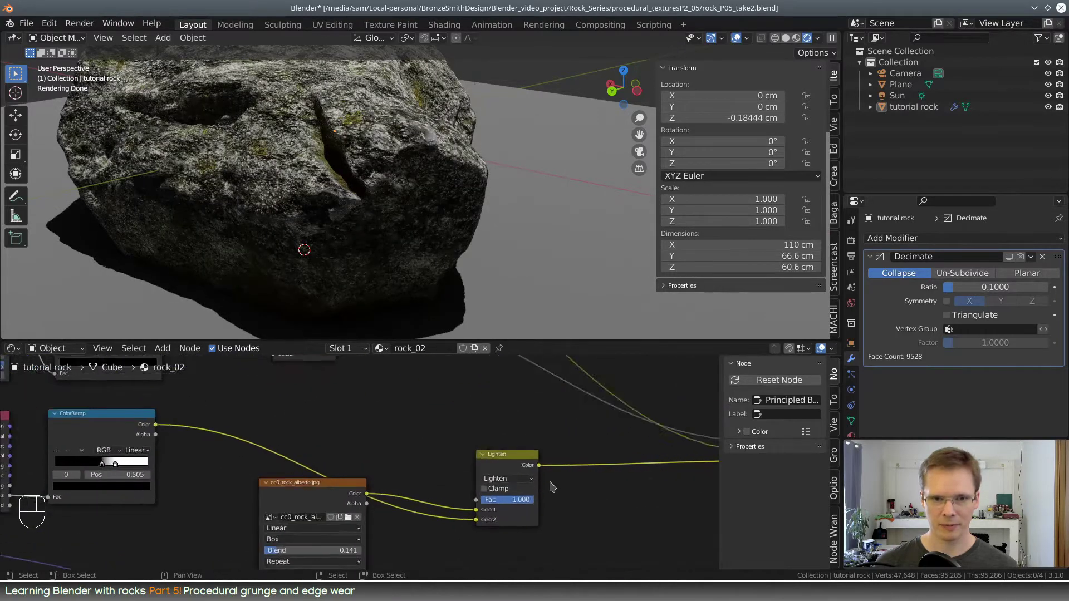
{"action": "scroll", "coordinate": [549, 487], "scroll_direction": "up", "scroll_amount": 1}
{"action": "middle_click_drag", "start_coordinate": [362, 445], "coordinate": [431, 422]}
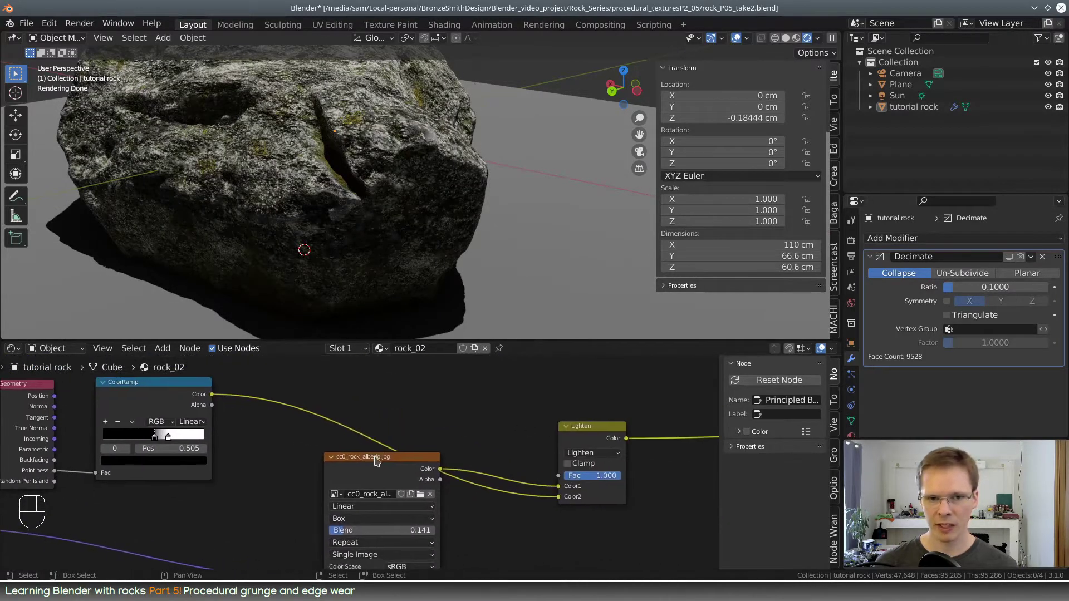
{"action": "left_click_drag", "start_coordinate": [376, 459], "coordinate": [397, 497]}
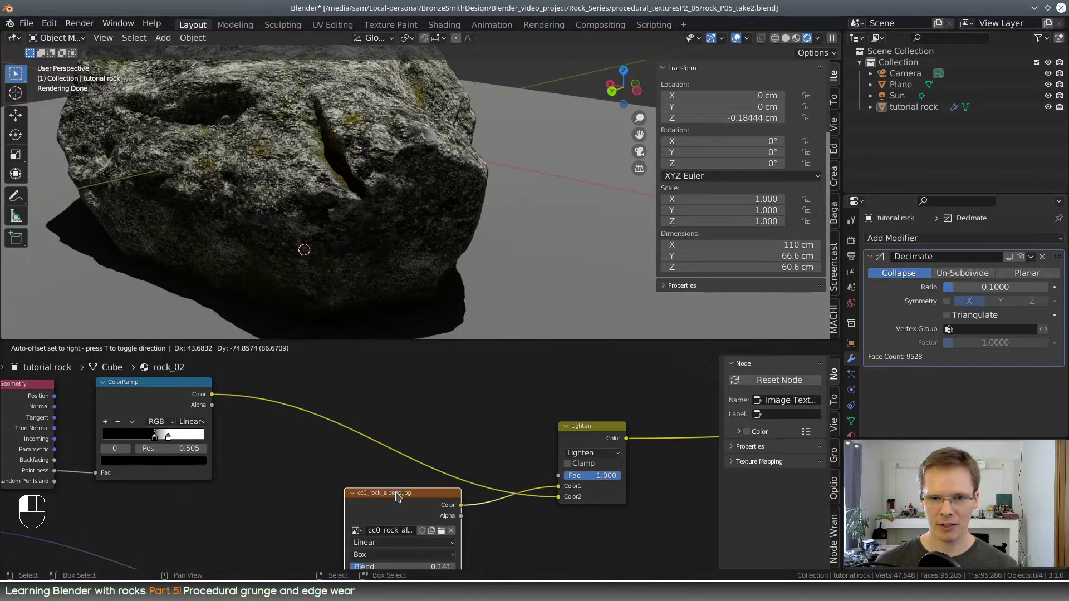
{"action": "key", "text": "shift+a"}
{"action": "left_click", "coordinate": [439, 432]}
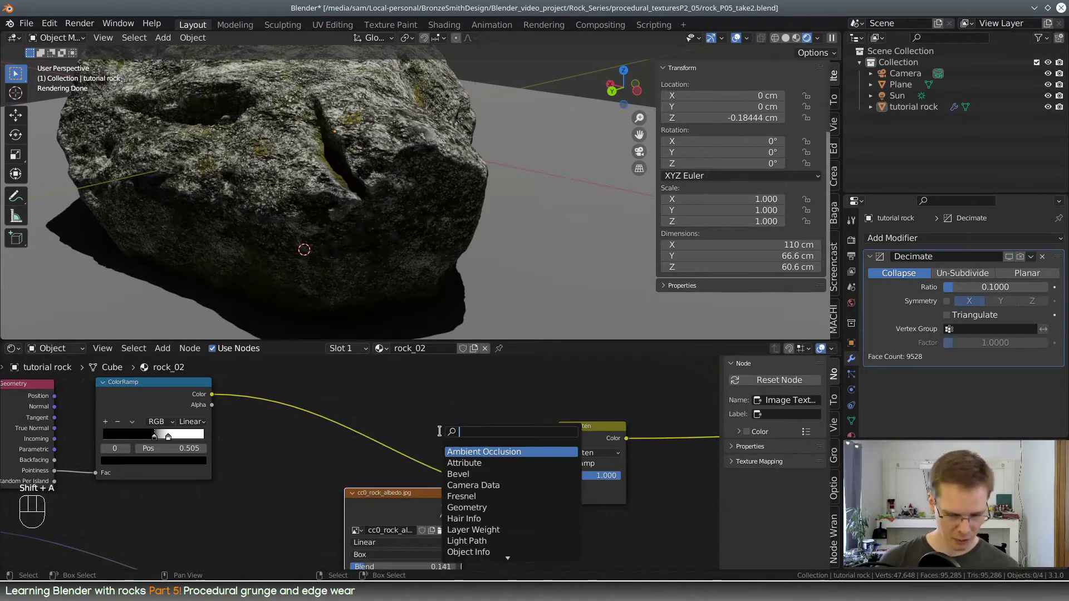
{"action": "type", "text": "math"}
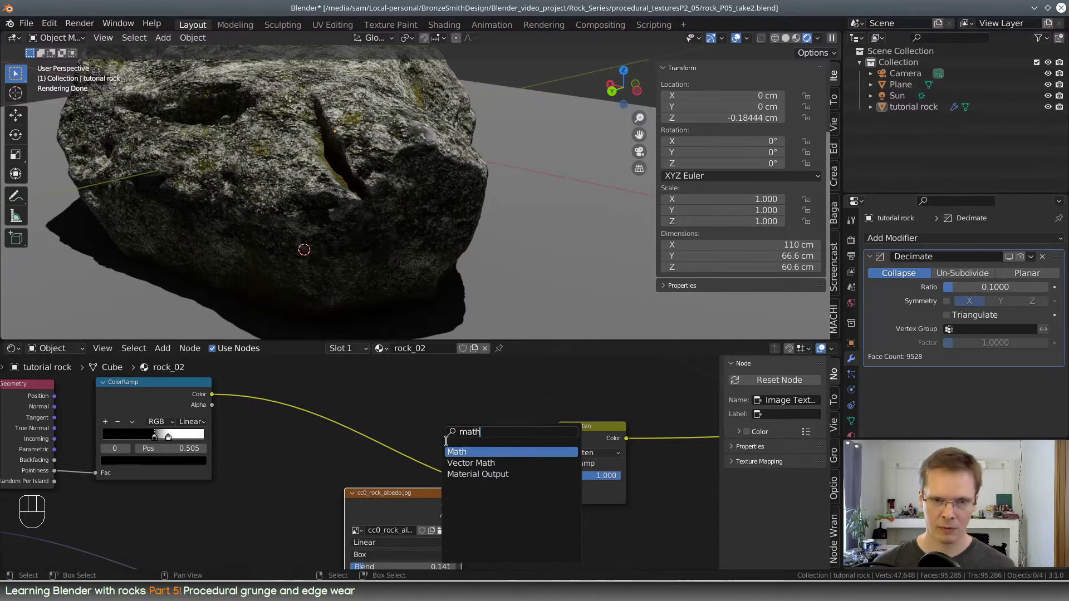
{"action": "key", "text": "Return"}
{"action": "left_click", "coordinate": [245, 371]}
Change the Math node's operation to Multiply and set its second value to 4.610 to strengthen the edge wear
{"action": "scroll", "coordinate": [351, 412], "scroll_direction": "up", "scroll_amount": 1}
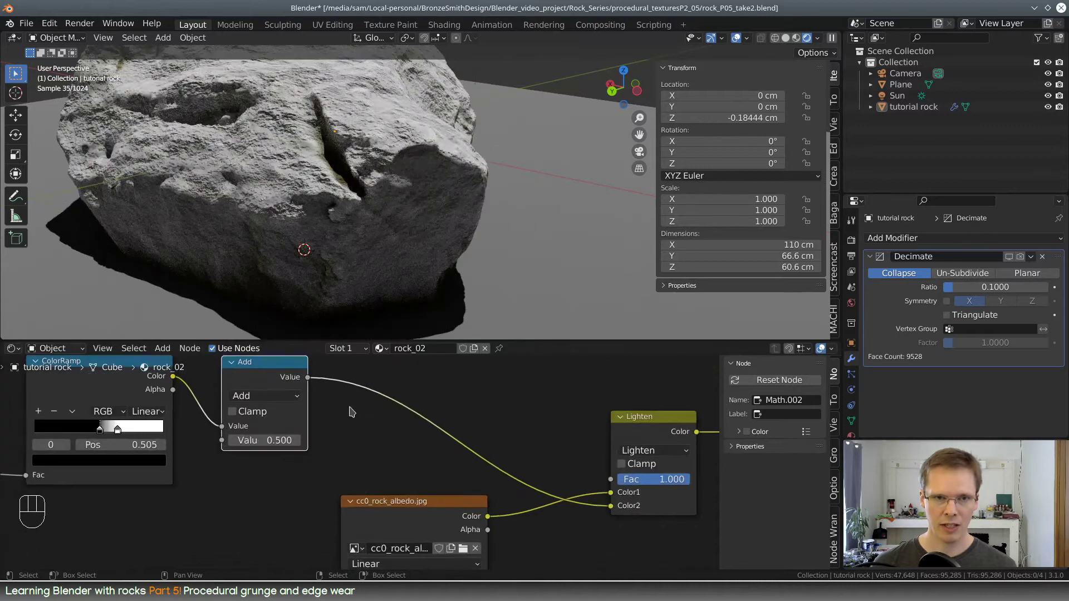
{"action": "middle_click_drag", "start_coordinate": [370, 388], "coordinate": [539, 435]}
{"action": "scroll", "coordinate": [542, 450], "scroll_direction": "up", "scroll_amount": 3}
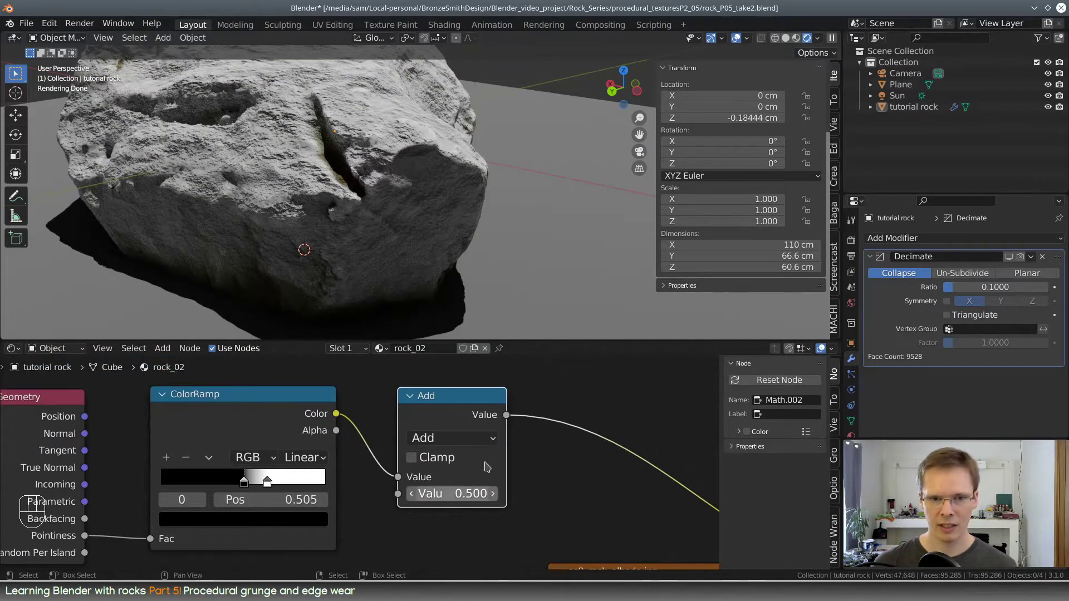
{"action": "left_click", "coordinate": [468, 438]}
{"action": "left_click", "coordinate": [452, 277]}
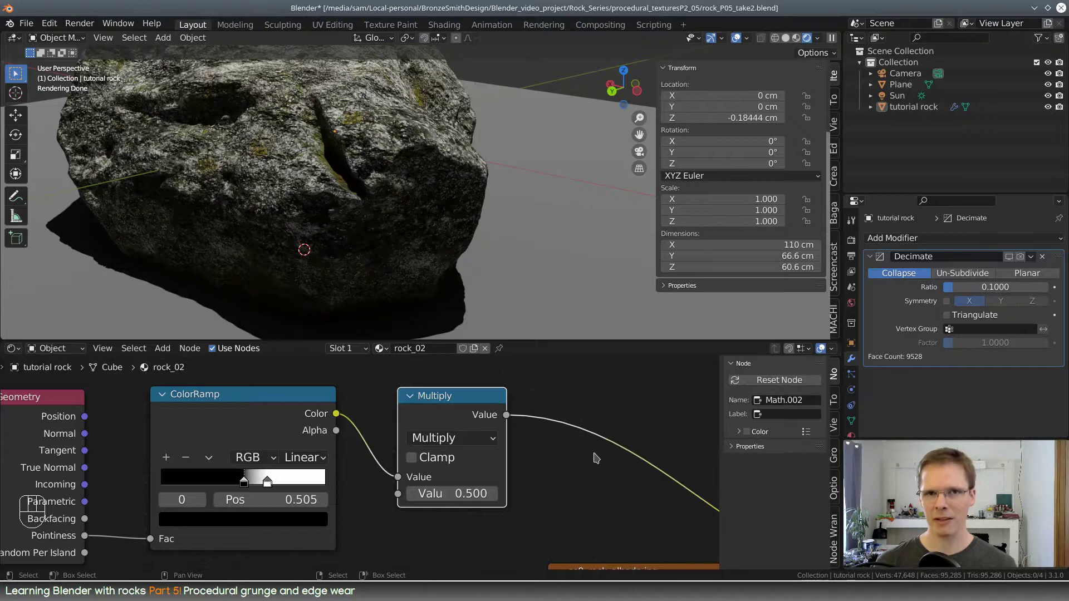
{"action": "middle_click_drag", "start_coordinate": [560, 460], "coordinate": [516, 462]}
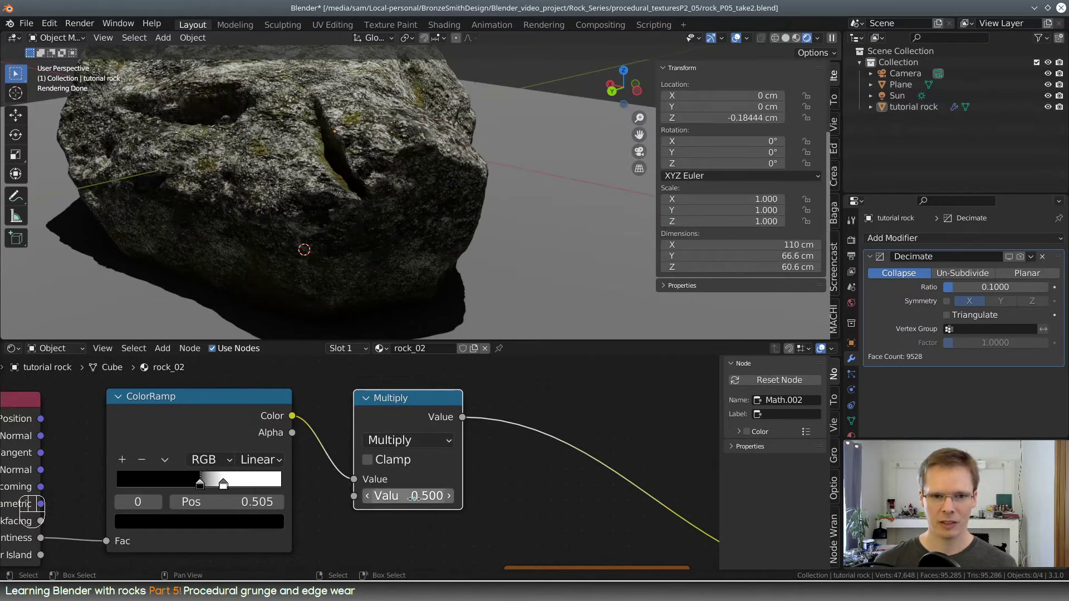
{"action": "left_click_drag", "start_coordinate": [412, 496], "coordinate": [450, 495], "text": "shift"}
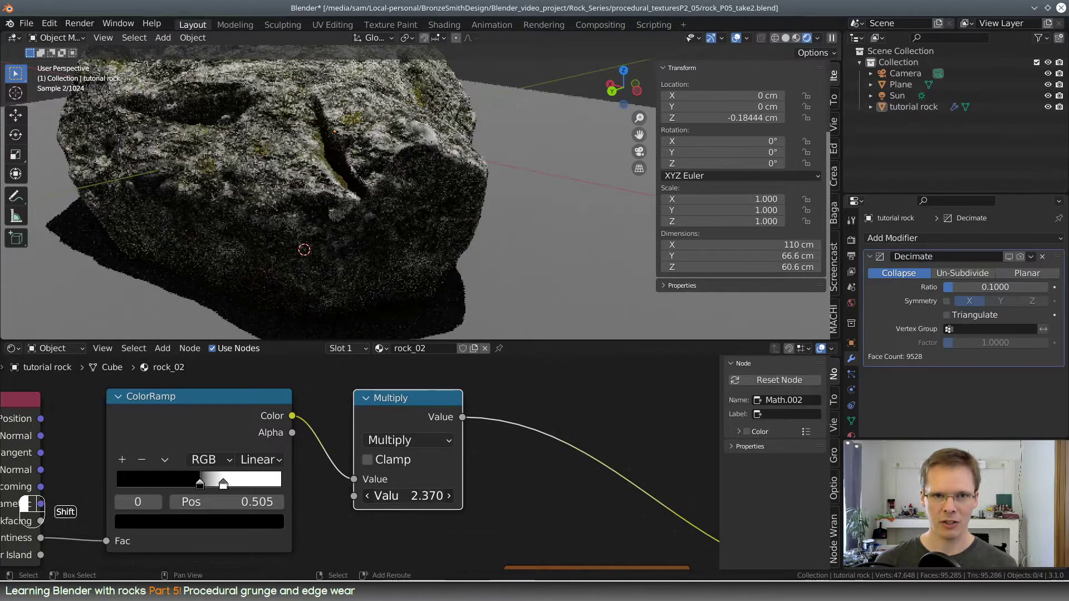
Set the black stop of the pointiness ColorRamp to position 0.500 after examining the wear around the rock's crack
{"action": "middle_click_drag", "start_coordinate": [390, 234], "coordinate": [431, 207]}
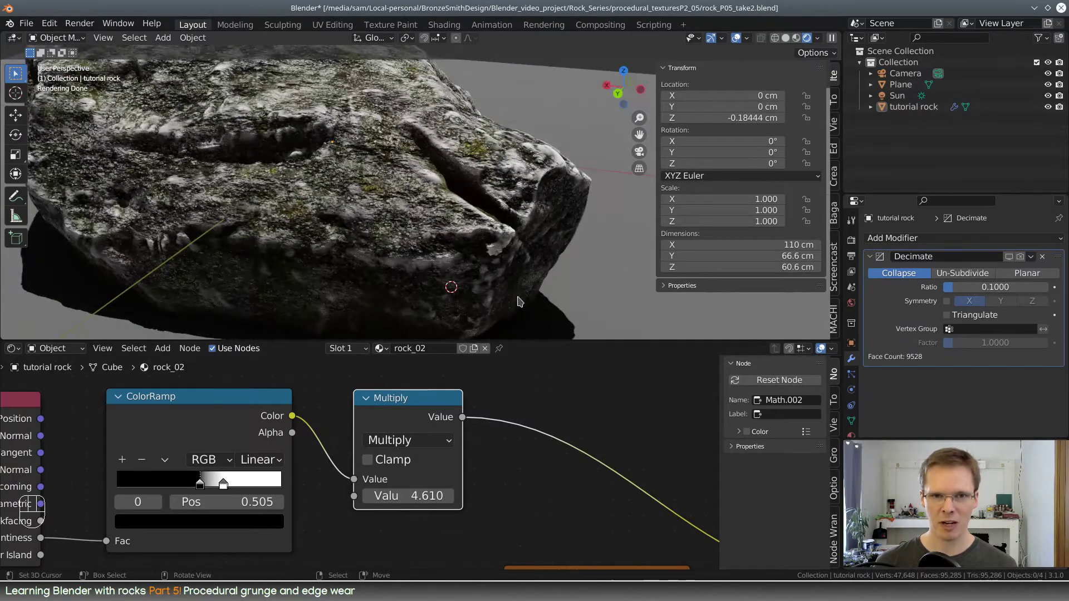
{"action": "middle_click_drag", "start_coordinate": [517, 301], "coordinate": [494, 282]}
{"action": "middle_click_drag", "start_coordinate": [449, 178], "coordinate": [426, 201]}
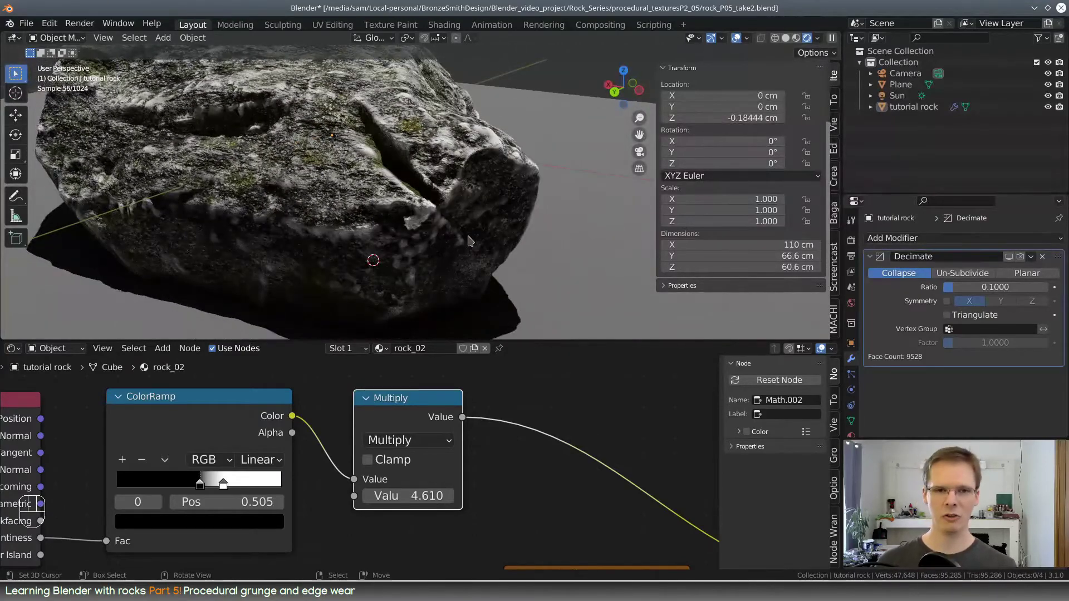
{"action": "scroll", "coordinate": [445, 225], "scroll_direction": "up", "scroll_amount": 5}
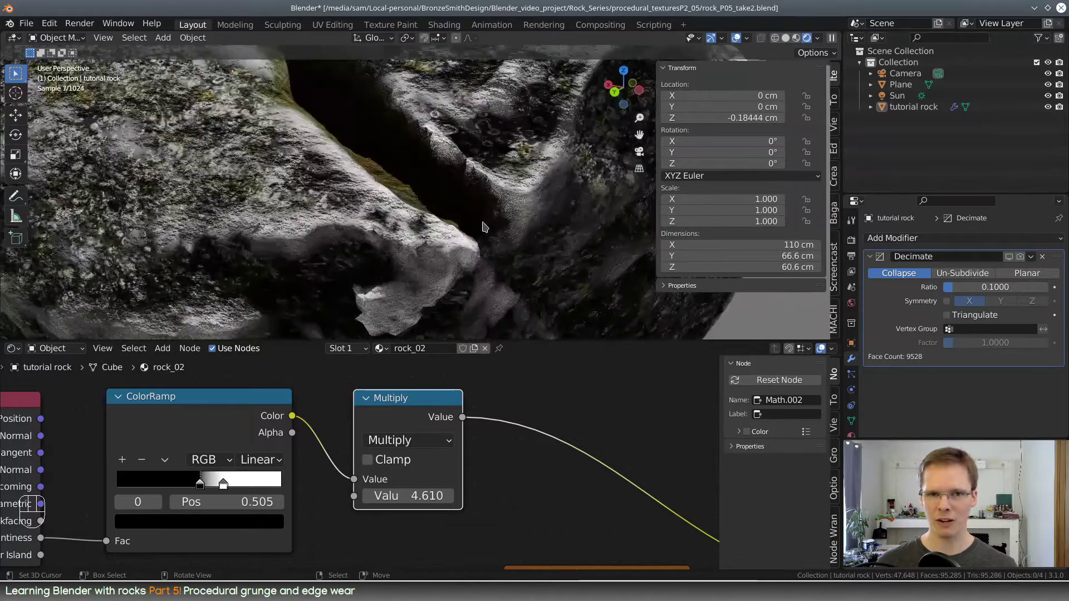
{"action": "middle_click_drag", "start_coordinate": [445, 275], "coordinate": [465, 245]}
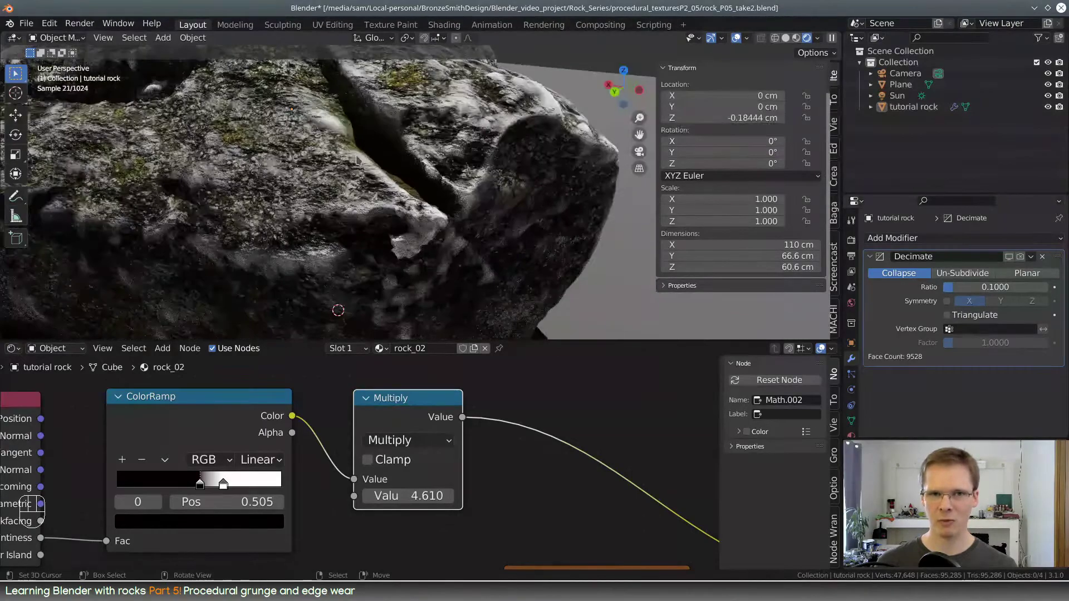
{"action": "scroll", "coordinate": [445, 239], "scroll_direction": "down", "scroll_amount": 5}
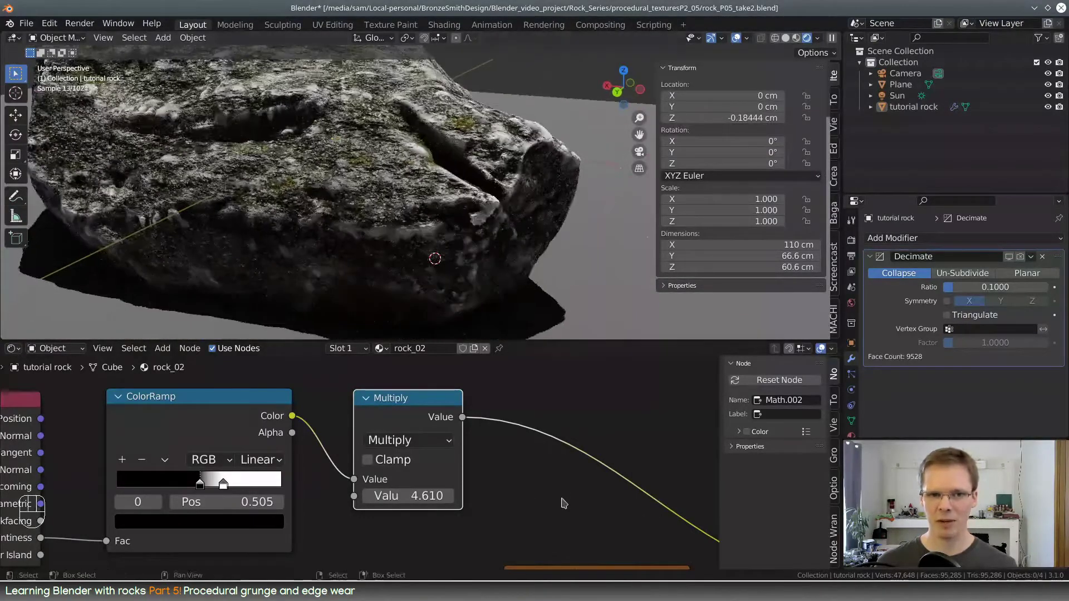
{"action": "scroll", "coordinate": [562, 497], "scroll_direction": "down", "scroll_amount": 2}
{"action": "middle_click_drag", "start_coordinate": [549, 481], "coordinate": [532, 437]}
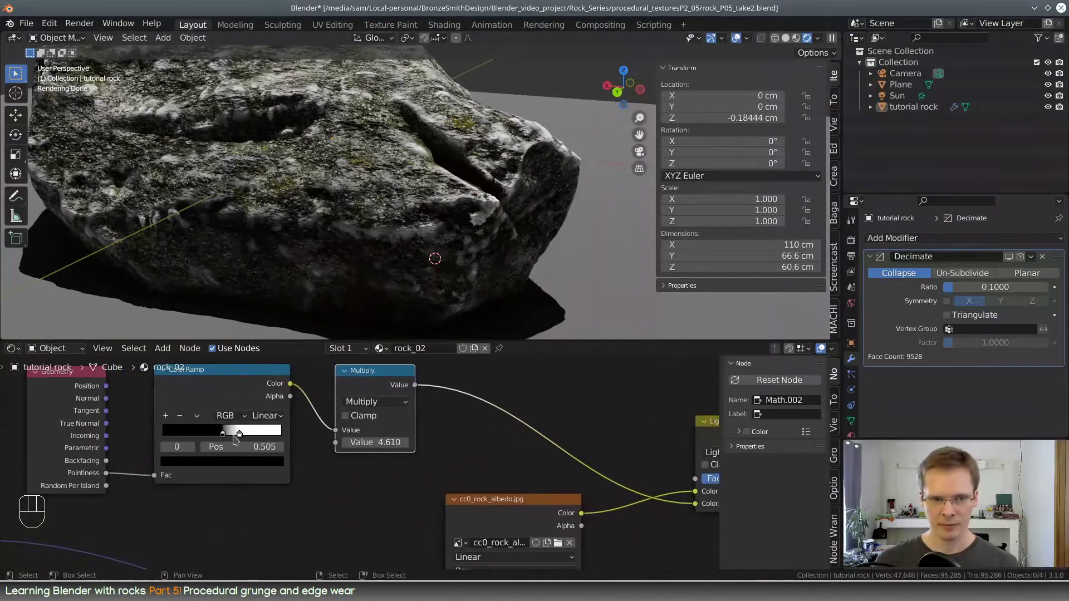
{"action": "left_click_drag", "start_coordinate": [224, 437], "coordinate": [221, 437]}
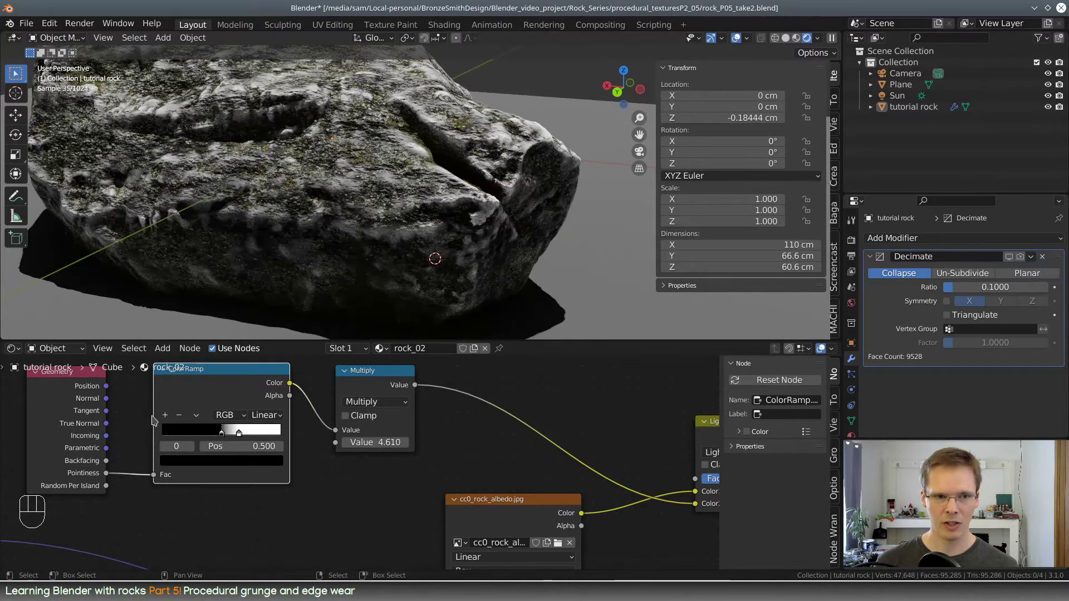
Move the Geometry node away from the pointiness ColorRamp and widen the ramp node to fill the gap
{"action": "middle_click_drag", "start_coordinate": [146, 414], "coordinate": [242, 462]}
{"action": "left_click_drag", "start_coordinate": [176, 425], "coordinate": [61, 421]}
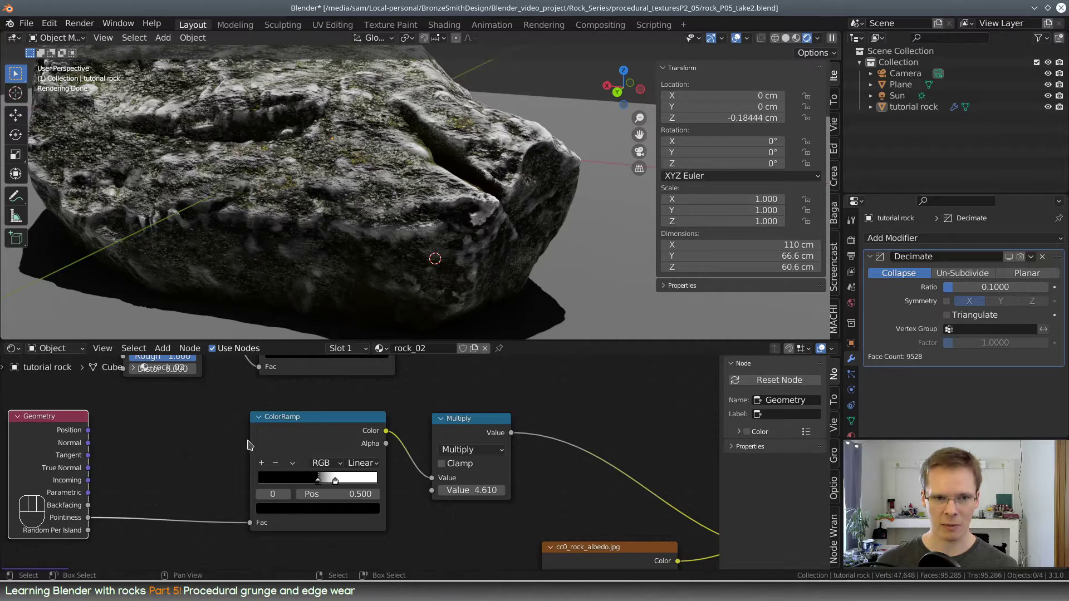
{"action": "left_click_drag", "start_coordinate": [250, 442], "coordinate": [141, 442]}
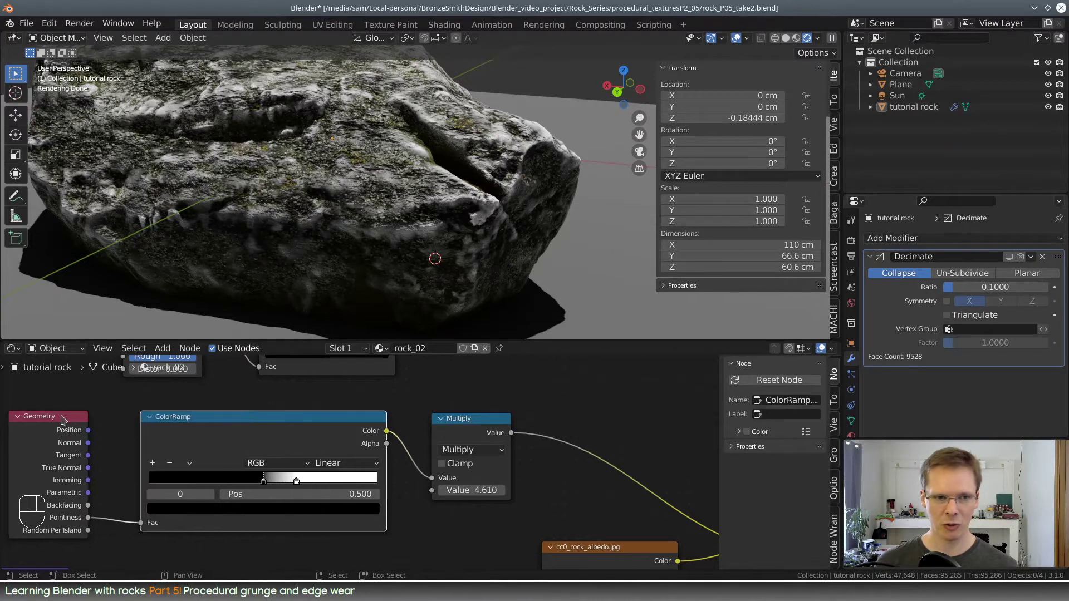
{"action": "mouse_move", "coordinate": [60, 415]}
{"action": "left_mouse_down"}
{"action": "mouse_move", "coordinate": [90, 419]}
{"action": "mouse_move", "coordinate": [73, 419]}
{"action": "left_mouse_up"}
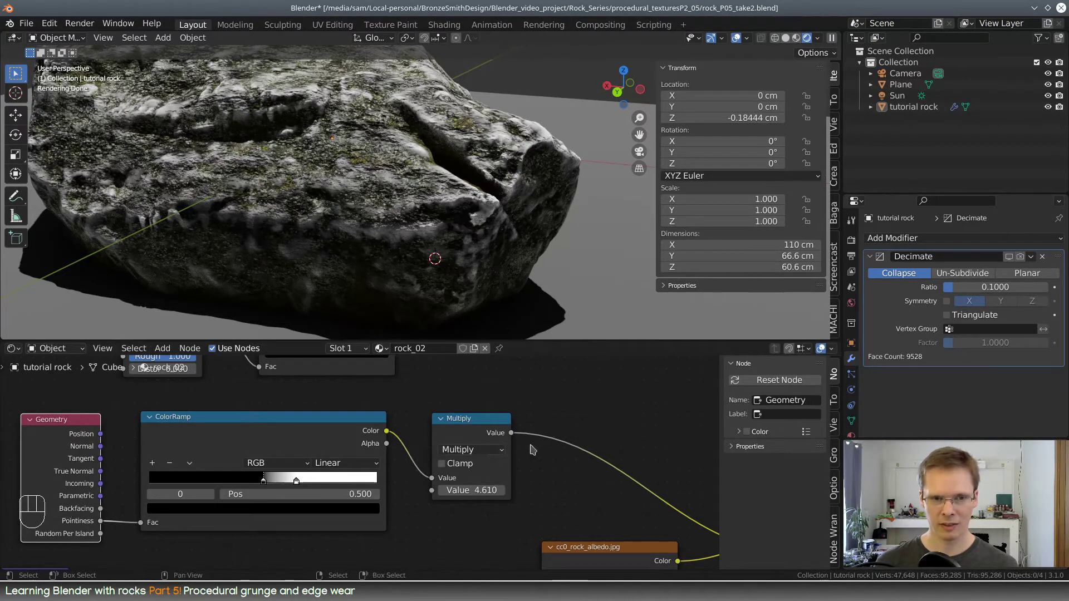
Reposition the albedo texture node and raise the edge-wear Lighten node level with the Multiply node
{"action": "middle_click_drag", "start_coordinate": [532, 449], "coordinate": [216, 425]}
{"action": "middle_click_drag", "start_coordinate": [278, 470], "coordinate": [295, 477]}
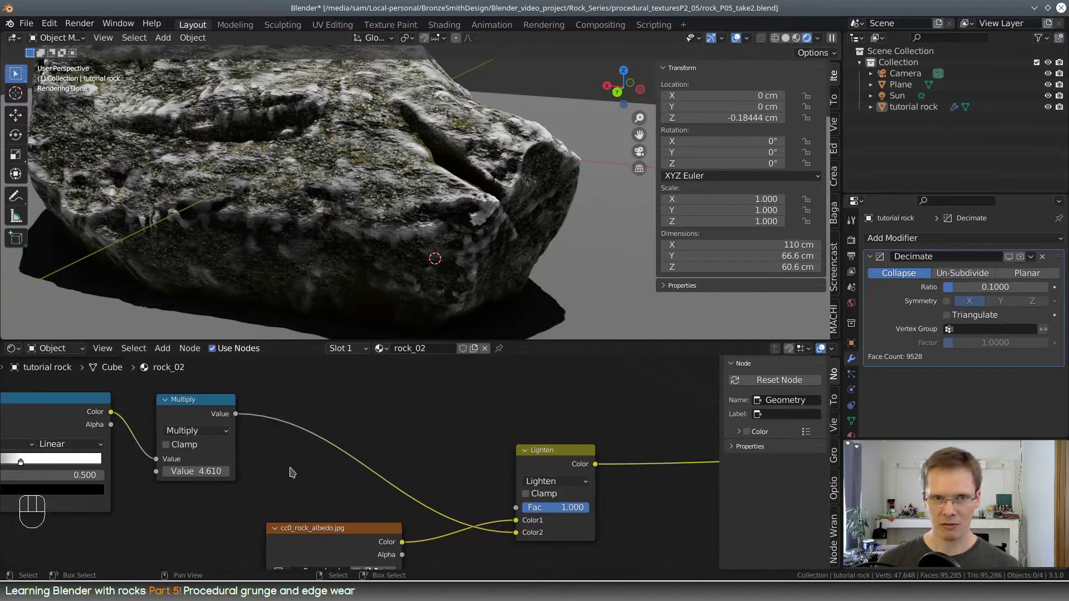
{"action": "scroll", "coordinate": [467, 447], "scroll_direction": "down", "scroll_amount": 3}
{"action": "middle_click_drag", "start_coordinate": [459, 453], "coordinate": [451, 365]}
{"action": "mouse_move", "coordinate": [363, 431]}
{"action": "left_mouse_down"}
{"action": "mouse_move", "coordinate": [398, 443]}
{"action": "mouse_move", "coordinate": [377, 442]}
{"action": "left_mouse_up"}
{"action": "middle_click_drag", "start_coordinate": [516, 413], "coordinate": [516, 473]}
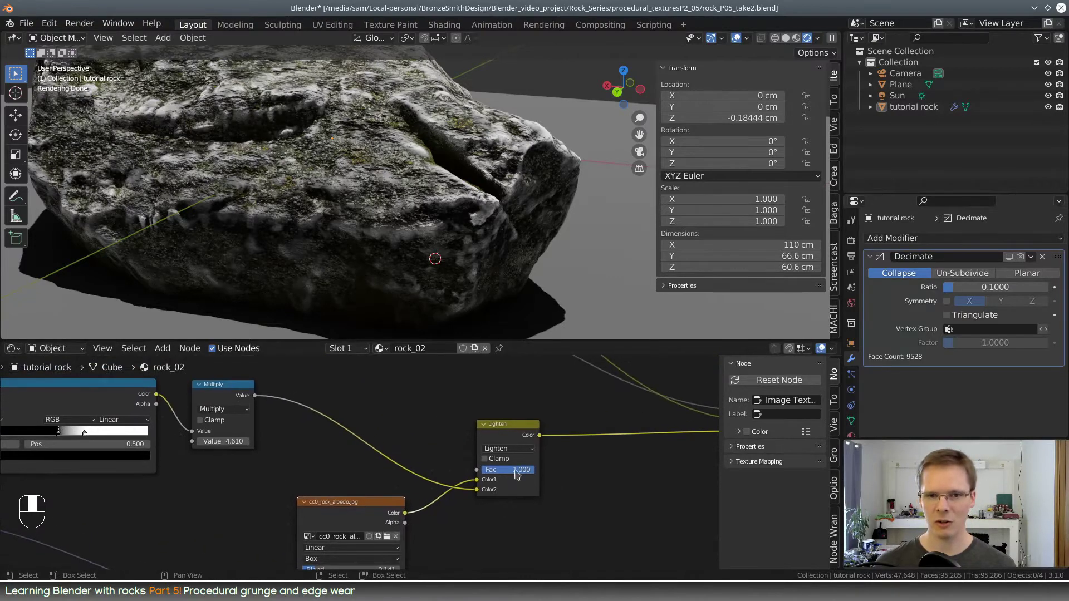
{"action": "left_click_drag", "start_coordinate": [520, 426], "coordinate": [522, 386]}
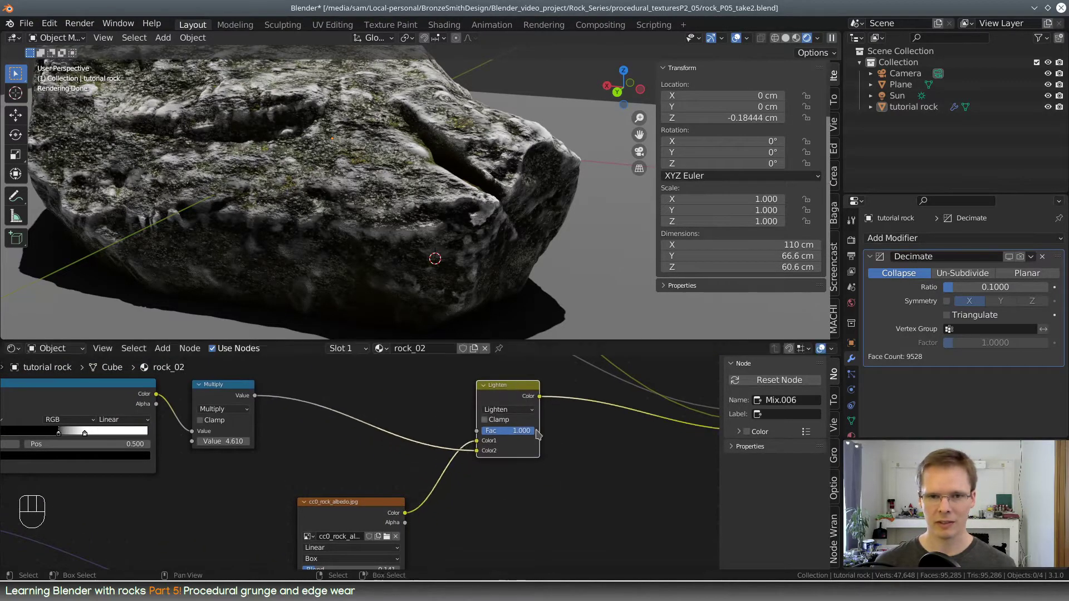
Try the Overlay blend mode on the edge-wear Lighten node and inspect the rock's crack before restoring Lighten
{"action": "middle_click_drag", "start_coordinate": [550, 434], "coordinate": [504, 513]}
{"action": "scroll", "coordinate": [616, 465], "scroll_direction": "up", "scroll_amount": 3}
{"action": "scroll", "coordinate": [532, 489], "scroll_direction": "up", "scroll_amount": 4}
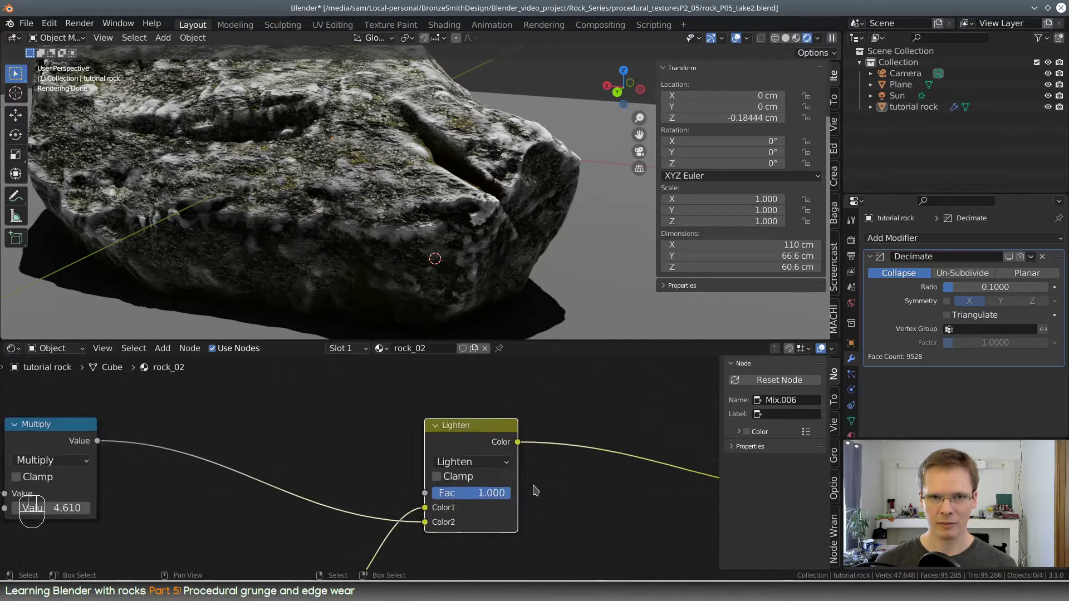
{"action": "left_click", "coordinate": [512, 463]}
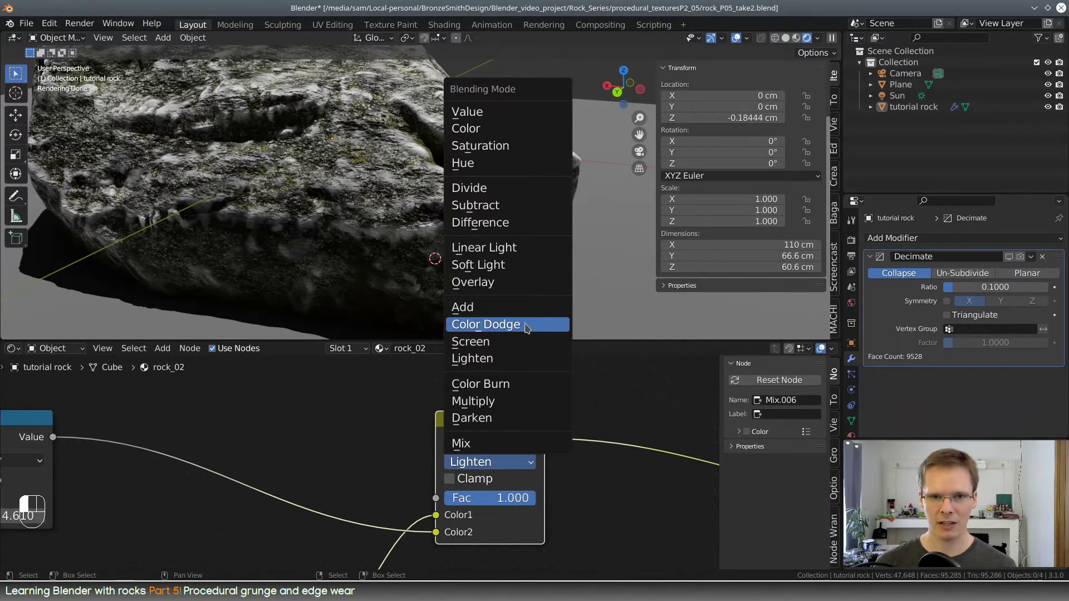
{"action": "left_click", "coordinate": [508, 282]}
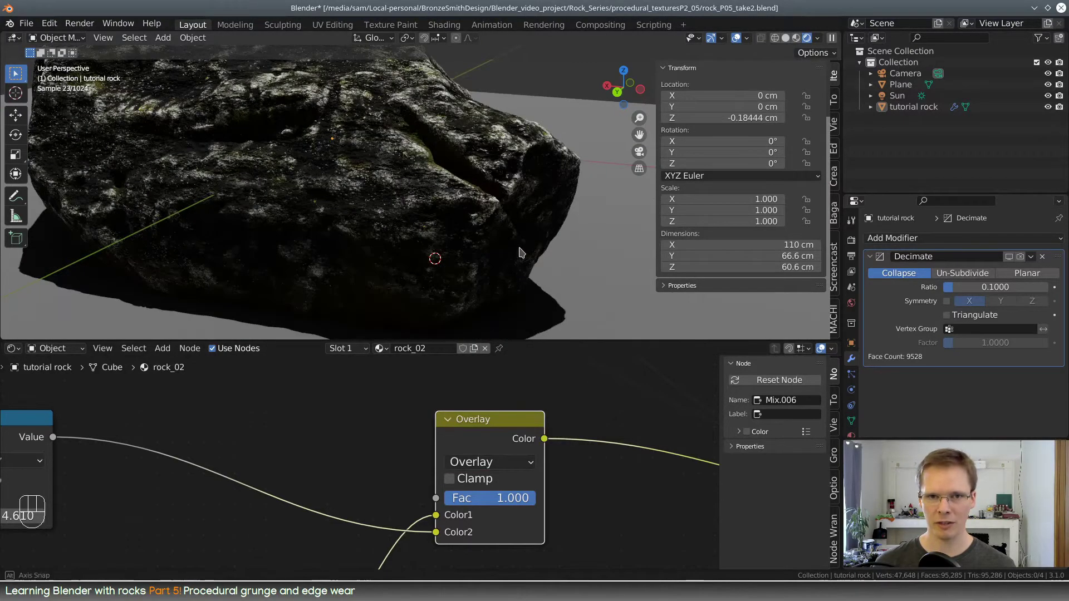
{"action": "middle_click_drag", "start_coordinate": [456, 262], "coordinate": [502, 247]}
{"action": "scroll", "coordinate": [490, 258], "scroll_direction": "up", "scroll_amount": 2}
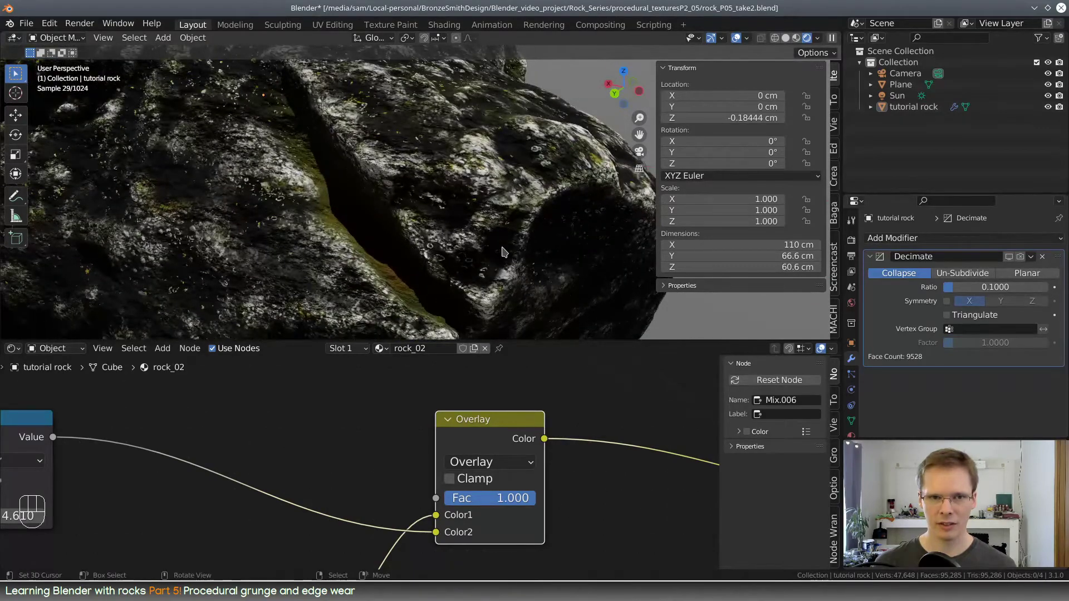
{"action": "scroll", "coordinate": [502, 247], "scroll_direction": "down", "scroll_amount": 1}
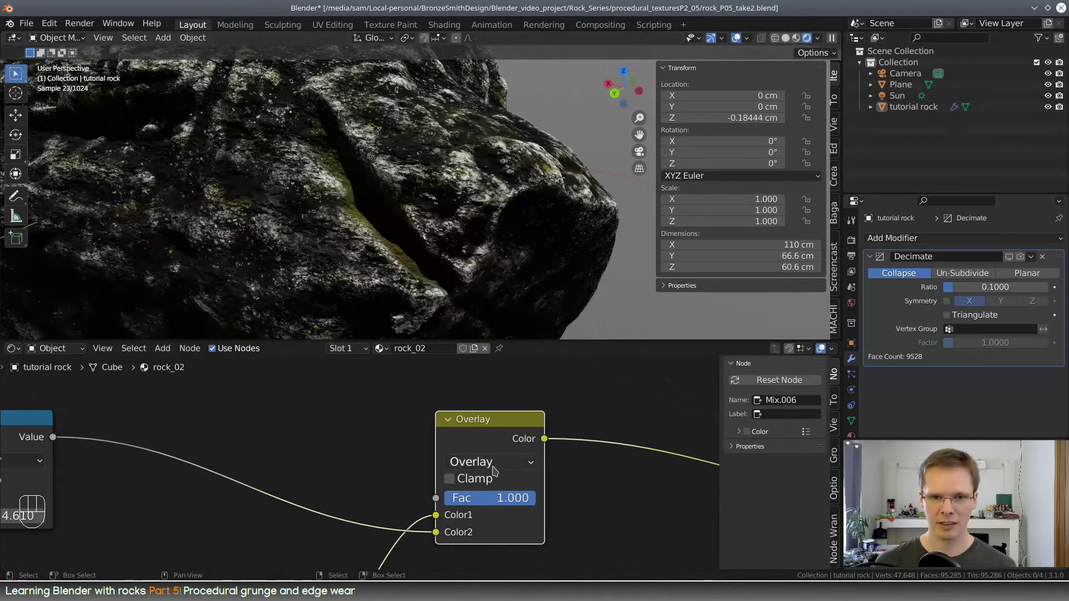
{"action": "left_click", "coordinate": [494, 468]}
{"action": "left_click", "coordinate": [498, 361]}
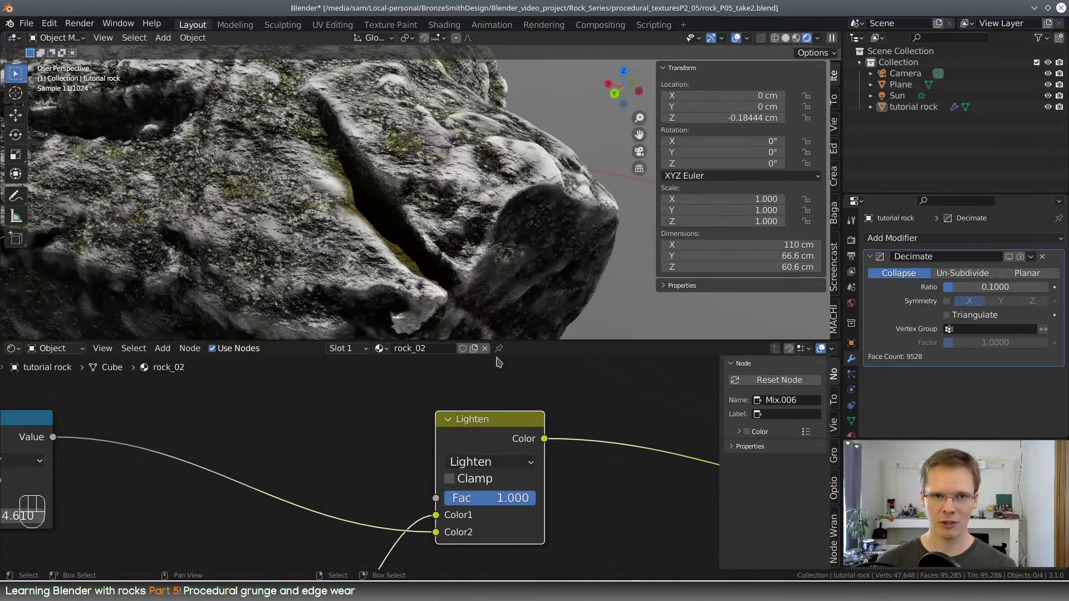
{"action": "left_click", "coordinate": [509, 462]}
{"action": "left_click", "coordinate": [509, 462]}
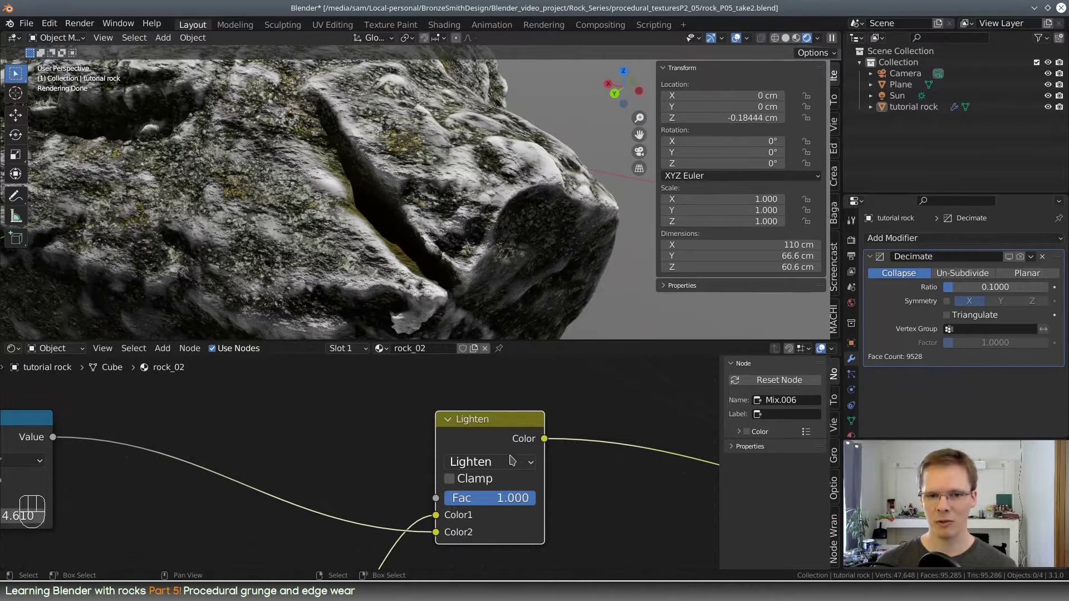
Swap the edge-wear Lighten node's inputs so Multiply feeds Color1 and the albedo feeds Color2, and inspect the rock's edges
{"action": "left_click_drag", "start_coordinate": [436, 532], "coordinate": [438, 517]}
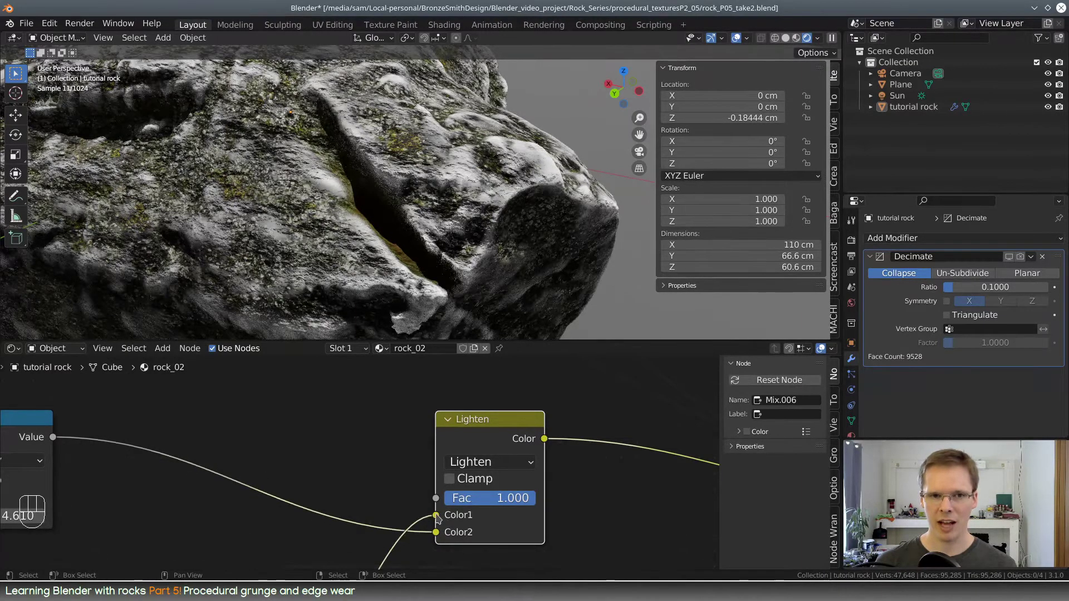
{"action": "scroll", "coordinate": [334, 479], "scroll_direction": "down", "scroll_amount": 2}
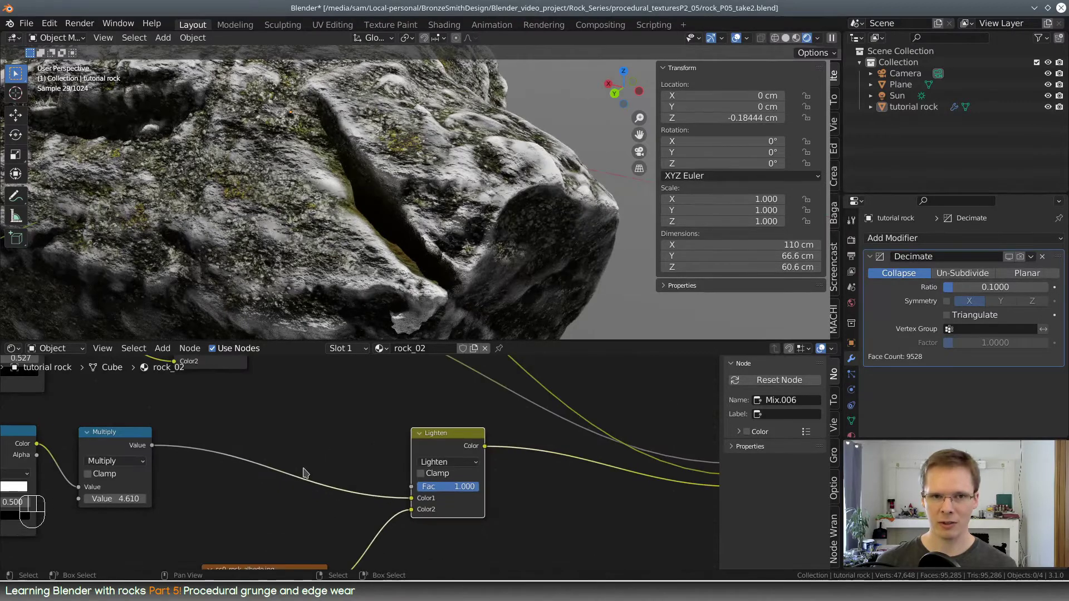
{"action": "middle_click_drag", "start_coordinate": [305, 474], "coordinate": [447, 454]}
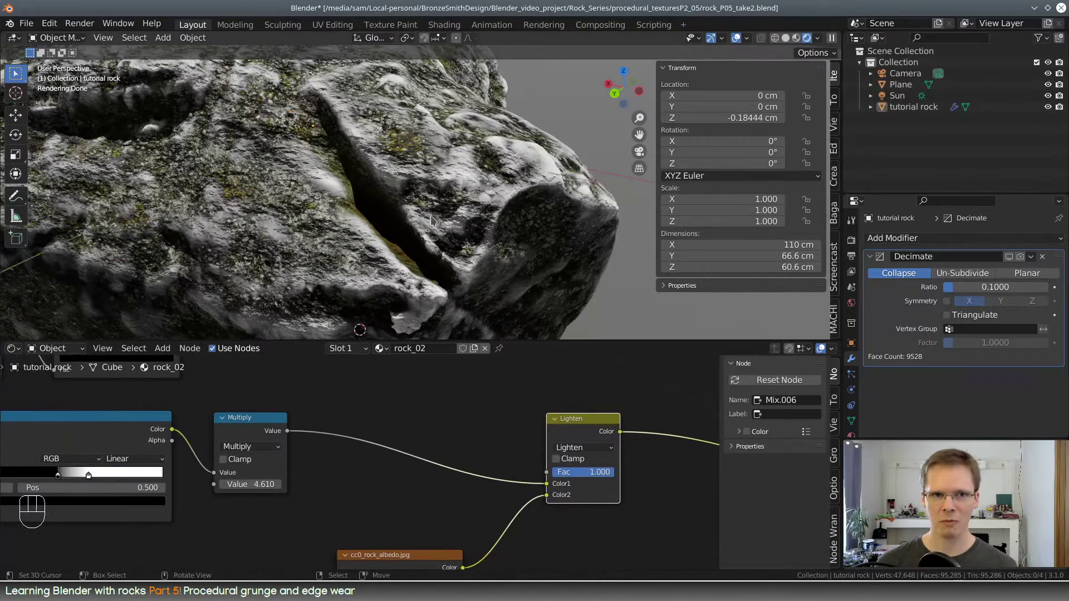
{"action": "scroll", "coordinate": [431, 220], "scroll_direction": "down", "scroll_amount": 2}
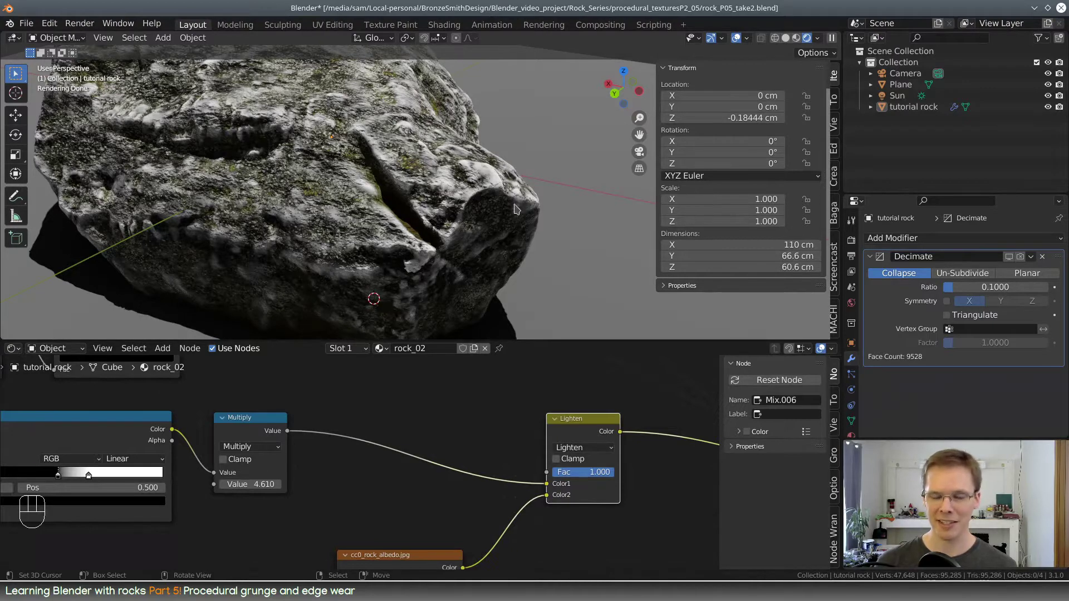
{"action": "middle_click_drag", "start_coordinate": [485, 432], "coordinate": [508, 432]}
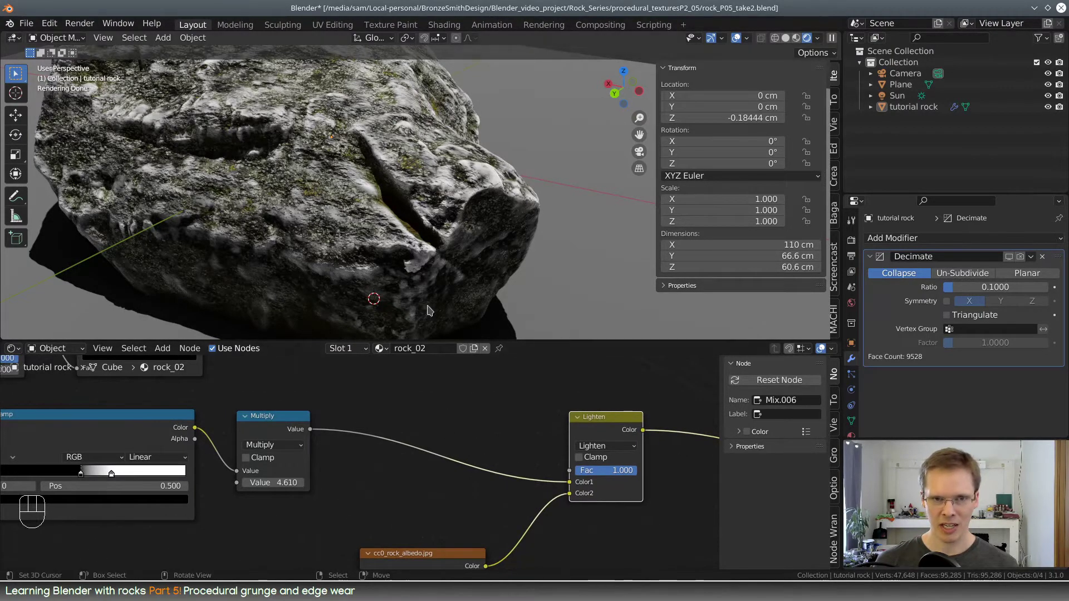
{"action": "scroll", "coordinate": [430, 310], "scroll_direction": "up", "scroll_amount": 4}
{"action": "middle_click_drag", "start_coordinate": [306, 250], "coordinate": [297, 241]}
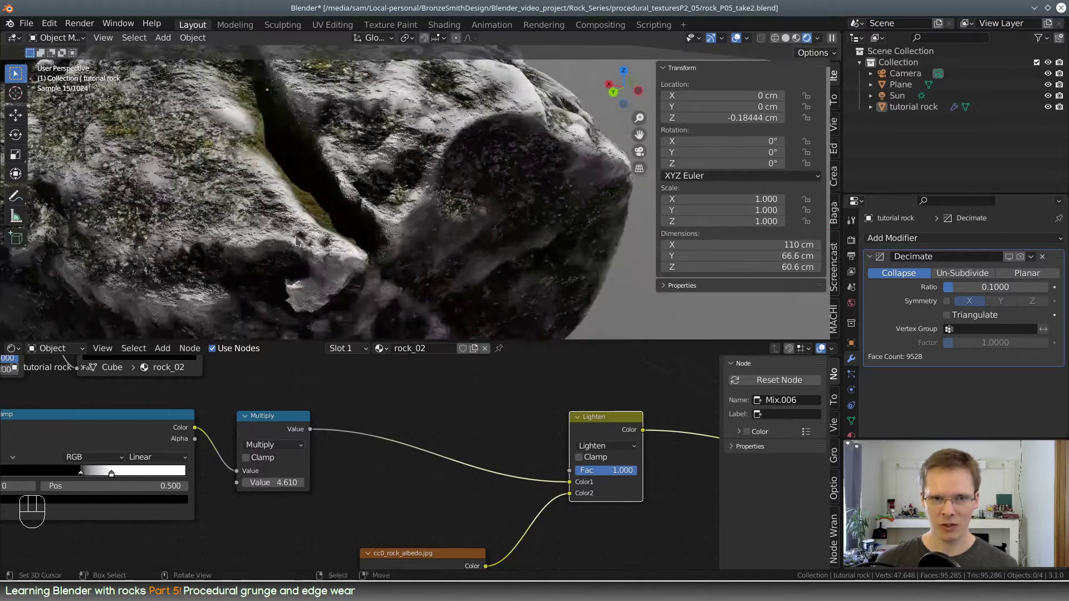
{"action": "scroll", "coordinate": [429, 378], "scroll_direction": "down", "scroll_amount": 3}
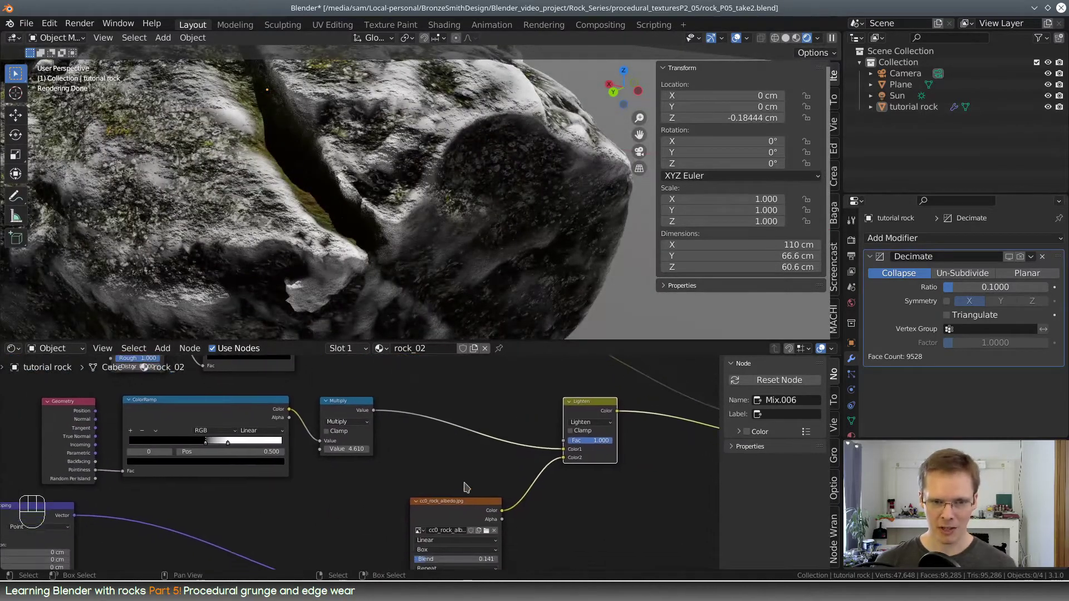
Move the albedo texture node aside and add a Noise Texture node below the Multiply node
{"action": "left_click_drag", "start_coordinate": [482, 512], "coordinate": [556, 515]}
{"action": "key", "text": "shift+a"}
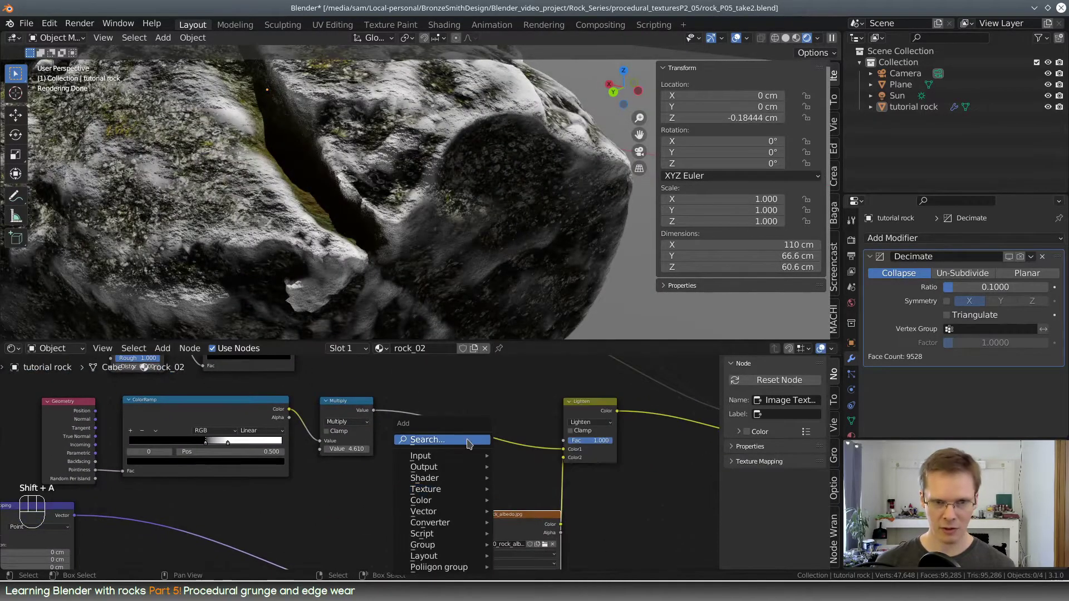
{"action": "left_click", "coordinate": [467, 439]}
{"action": "type", "text": "noi"}
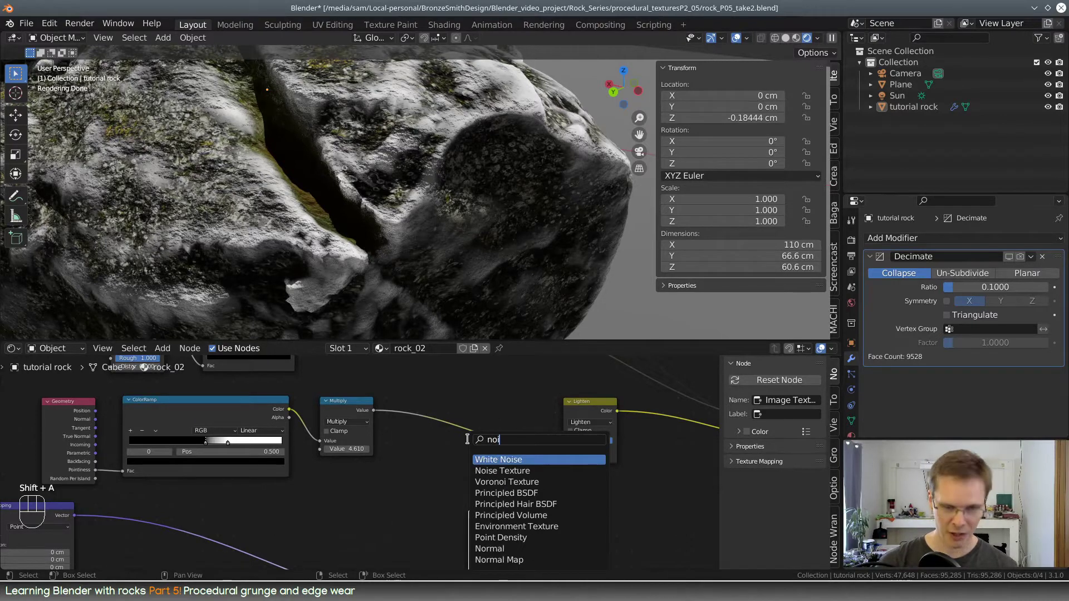
{"action": "left_click", "coordinate": [524, 470]}
{"action": "left_click", "coordinate": [405, 457]}
{"action": "middle_click_drag", "start_coordinate": [492, 449], "coordinate": [466, 464]}
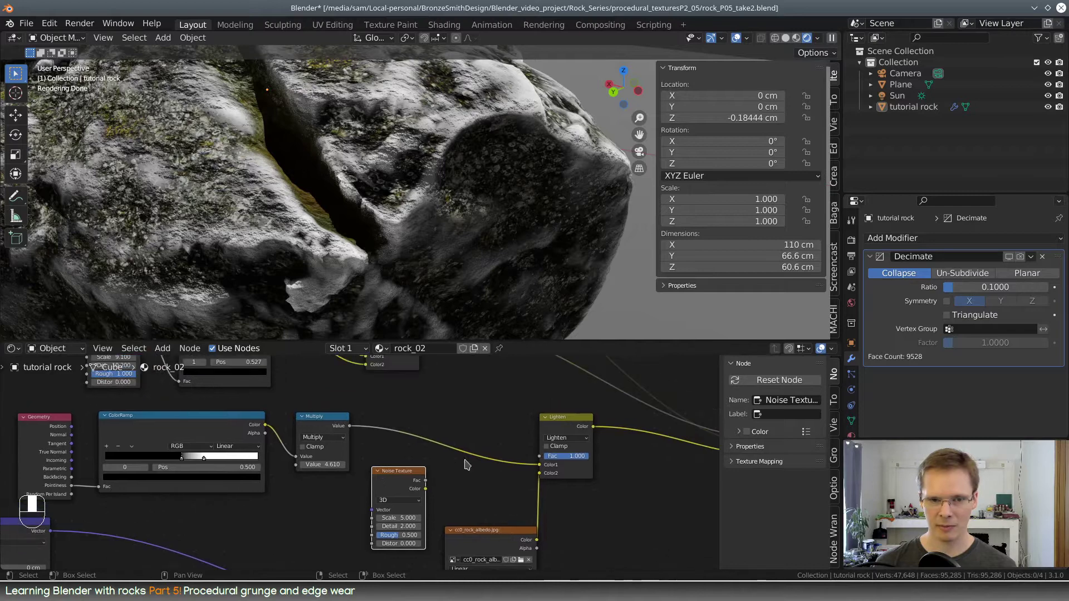
Move the edge-wear Lighten and albedo texture nodes farther along the chain to clear space beside the Noise Texture
{"action": "middle_click_drag", "start_coordinate": [521, 495], "coordinate": [393, 423]}
{"action": "middle_click_drag", "start_coordinate": [523, 438], "coordinate": [523, 494]}
{"action": "scroll", "coordinate": [523, 494], "scroll_direction": "down", "scroll_amount": 5}
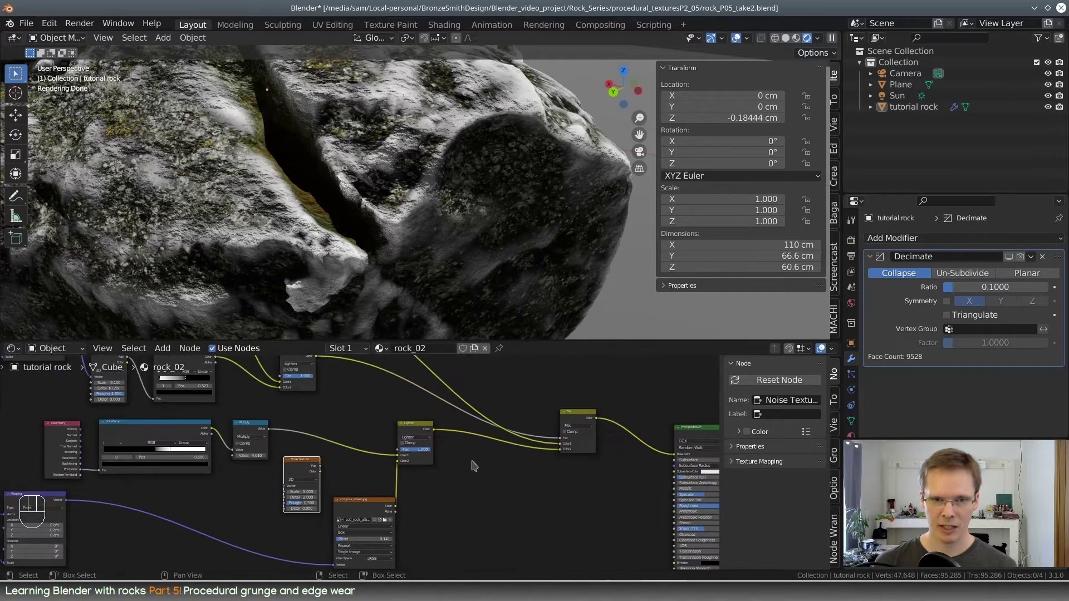
{"action": "left_click_drag", "start_coordinate": [421, 427], "coordinate": [516, 451]}
{"action": "left_click_drag", "start_coordinate": [375, 503], "coordinate": [442, 506]}
{"action": "scroll", "coordinate": [367, 494], "scroll_direction": "up", "scroll_amount": 4}
{"action": "middle_click_drag", "start_coordinate": [364, 487], "coordinate": [554, 501]}
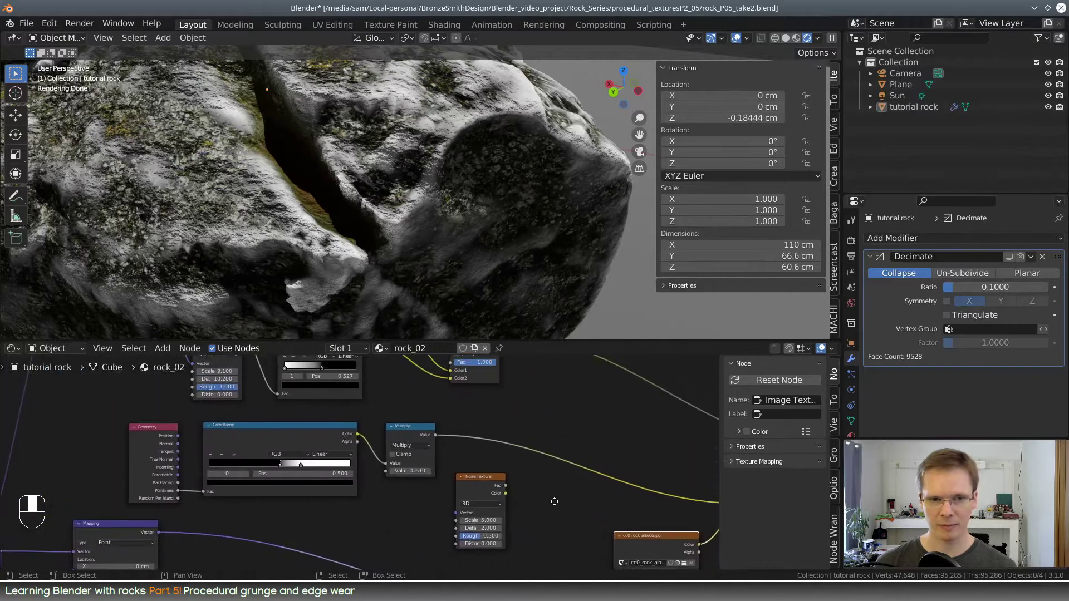
{"action": "left_click_drag", "start_coordinate": [498, 489], "coordinate": [497, 479]}
Enlarge the node editor, add reroute points to the Object texture-coordinate link and connect it to the new Noise Texture's Vector input
{"action": "scroll", "coordinate": [368, 471], "scroll_direction": "down", "scroll_amount": 3}
{"action": "middle_click_drag", "start_coordinate": [398, 418], "coordinate": [432, 495]}
{"action": "middle_click_drag", "start_coordinate": [203, 491], "coordinate": [367, 395]}
{"action": "right_click_drag", "start_coordinate": [270, 437], "coordinate": [295, 434], "text": "shift"}
{"action": "middle_click_drag", "start_coordinate": [327, 427], "coordinate": [340, 471]}
{"action": "left_click_drag", "start_coordinate": [307, 339], "coordinate": [318, 222]}
{"action": "middle_click_drag", "start_coordinate": [333, 406], "coordinate": [350, 414]}
{"action": "mouse_move", "coordinate": [306, 431]}
{"action": "right_mouse_down"}
{"action": "mouse_move", "coordinate": [324, 278]}
{"action": "mouse_move", "coordinate": [313, 291]}
{"action": "right_mouse_up"}
{"action": "mouse_move", "coordinate": [280, 395]}
{"action": "right_mouse_down", "text": "shift"}
{"action": "mouse_move", "coordinate": [337, 422]}
{"action": "mouse_move", "coordinate": [313, 453]}
{"action": "mouse_move", "coordinate": [317, 466]}
{"action": "right_mouse_up", "text": "shift"}
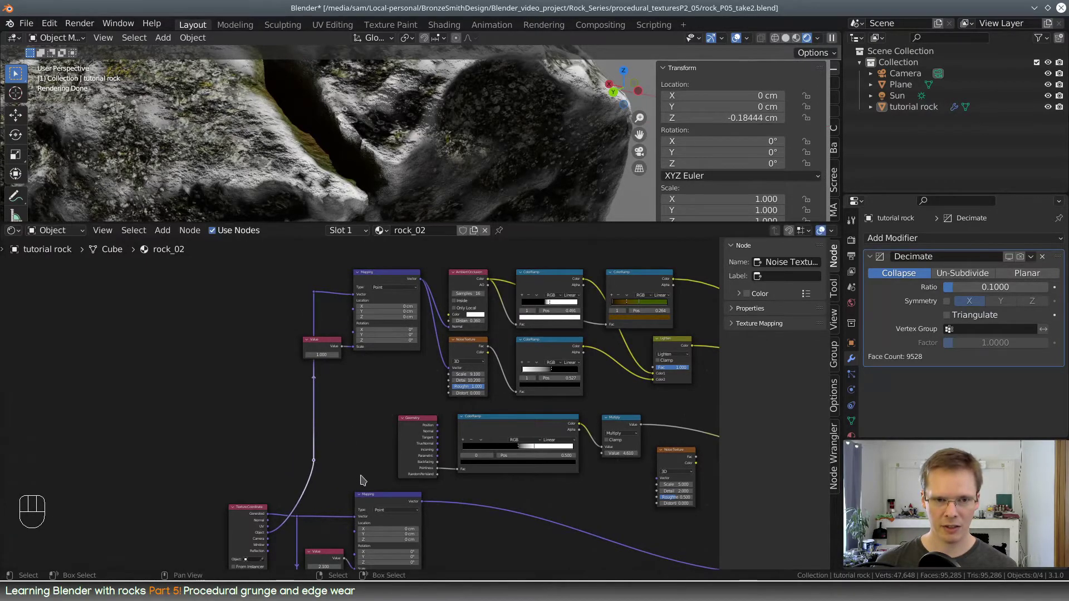
{"action": "middle_click_drag", "start_coordinate": [362, 480], "coordinate": [252, 425]}
{"action": "left_click_drag", "start_coordinate": [223, 411], "coordinate": [579, 397]}
Duplicate the crevice noise's ColorRamp beside the new Noise Texture, connect the noise Fac to it and align both nodes
{"action": "middle_click_drag", "start_coordinate": [657, 433], "coordinate": [430, 431]}
{"action": "scroll", "coordinate": [429, 431], "scroll_direction": "up", "scroll_amount": 4}
{"action": "middle_click_drag", "start_coordinate": [164, 311], "coordinate": [157, 339]}
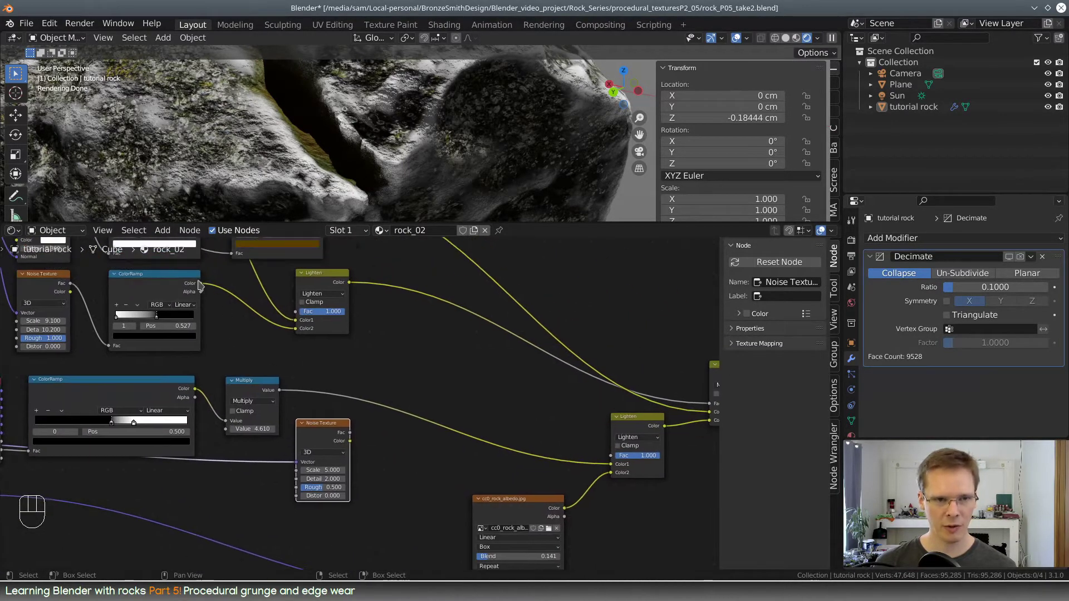
{"action": "left_click", "coordinate": [182, 281]}
{"action": "key", "text": "shift+d"}
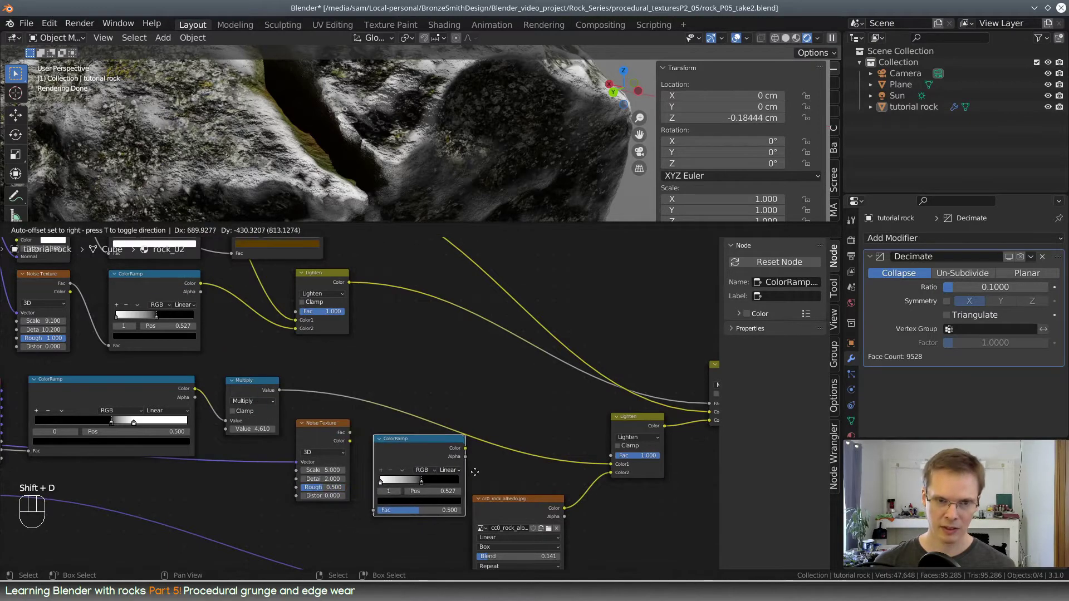
{"action": "left_click", "coordinate": [436, 443]}
{"action": "left_click_drag", "start_coordinate": [350, 432], "coordinate": [372, 511]}
{"action": "left_click_drag", "start_coordinate": [429, 434], "coordinate": [428, 414]}
{"action": "left_click_drag", "start_coordinate": [335, 421], "coordinate": [331, 417]}
{"action": "left_click_drag", "start_coordinate": [419, 420], "coordinate": [411, 419]}
Duplicate the edge-wear Lighten node and insert the copy in the link between Multiply and the original Lighten
{"action": "middle_click_drag", "start_coordinate": [489, 418], "coordinate": [467, 406]}
{"action": "scroll", "coordinate": [442, 406], "scroll_direction": "up", "scroll_amount": 3}
{"action": "scroll", "coordinate": [481, 456], "scroll_direction": "down", "scroll_amount": 1}
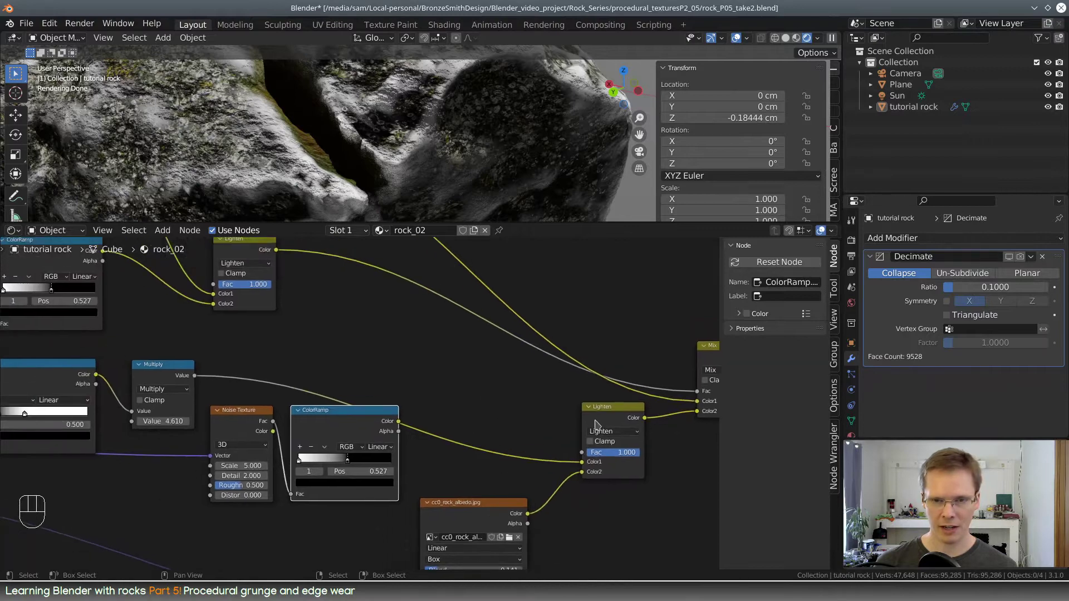
{"action": "left_click", "coordinate": [613, 412]}
{"action": "key", "text": "shift+d"}
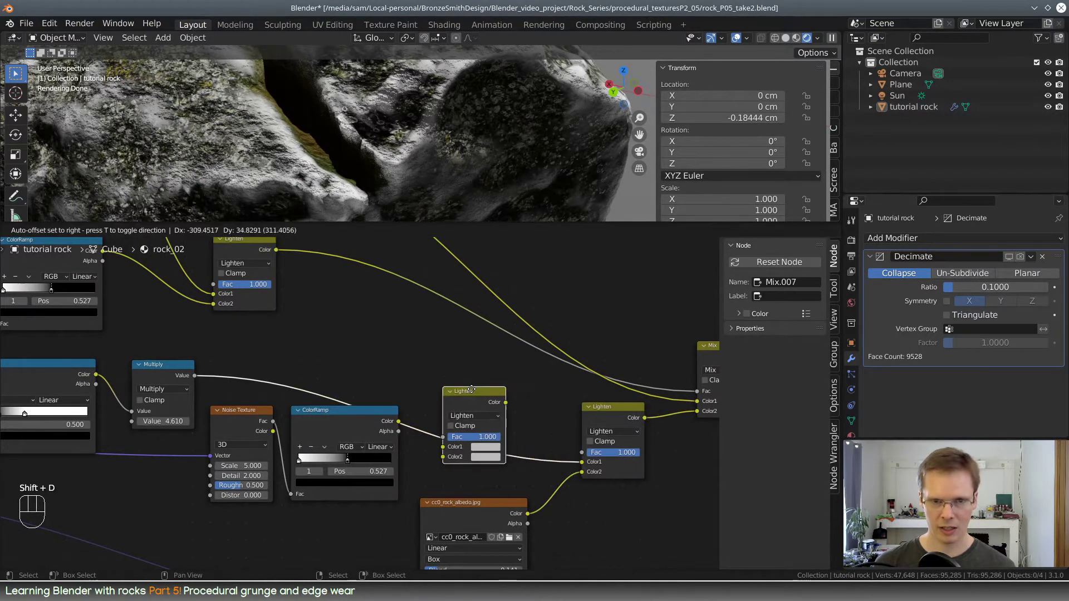
{"action": "left_click", "coordinate": [517, 394]}
{"action": "middle_click_drag", "start_coordinate": [537, 400], "coordinate": [501, 392]}
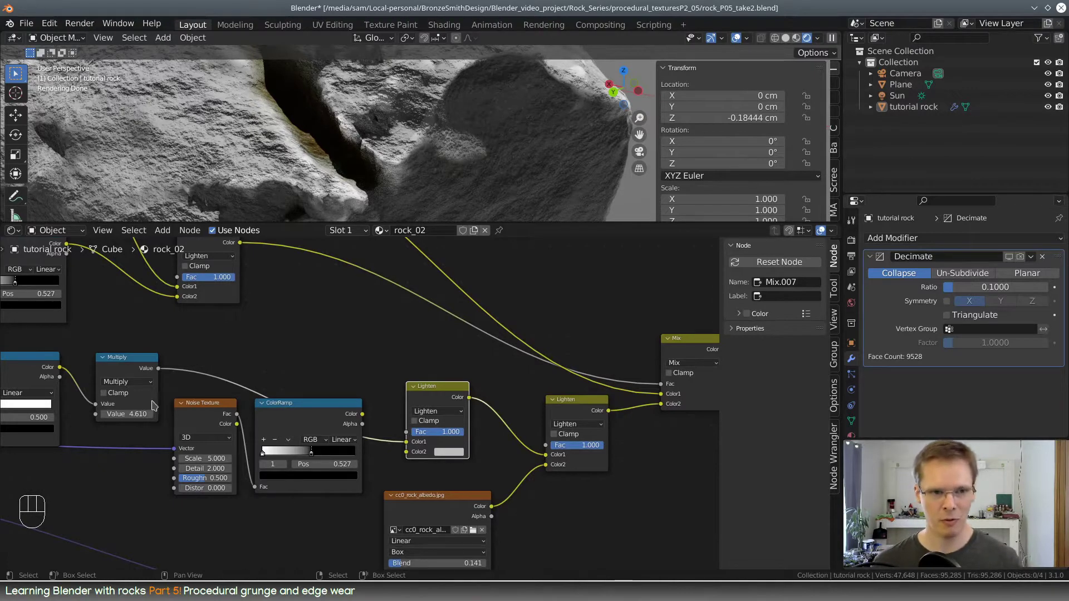
Reorder the edge-wear chain so the duplicated Lighten node sits between the pointiness ColorRamp and the Multiply node
{"action": "middle_click_drag", "start_coordinate": [154, 405], "coordinate": [402, 384]}
{"action": "middle_click_drag", "start_coordinate": [408, 457], "coordinate": [300, 428]}
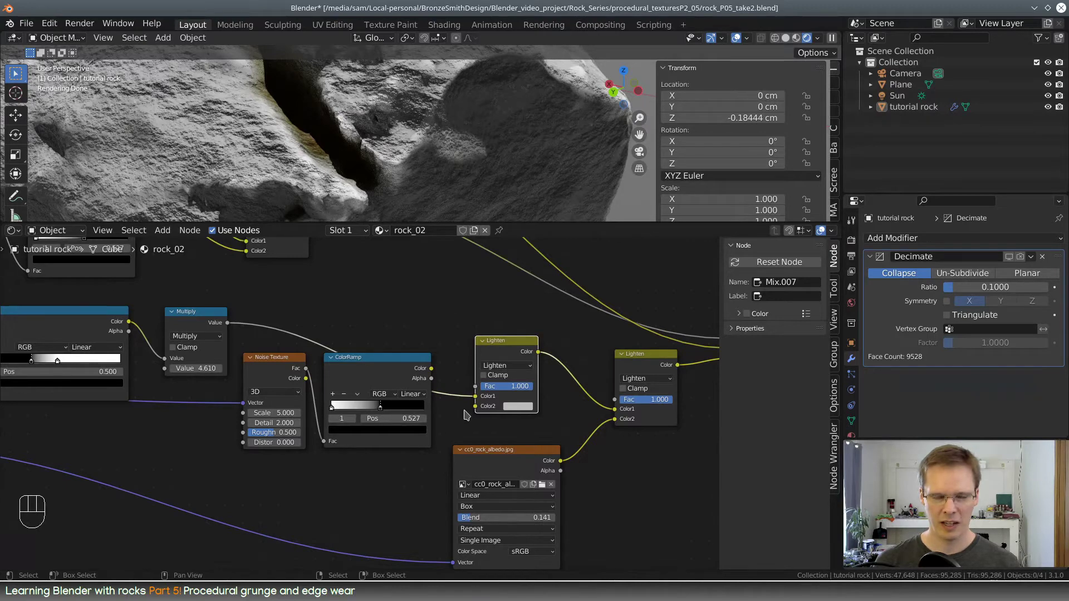
{"action": "left_click_drag", "start_coordinate": [220, 312], "coordinate": [616, 408]}
{"action": "left_click_drag", "start_coordinate": [500, 345], "coordinate": [452, 433]}
{"action": "left_click_drag", "start_coordinate": [486, 369], "coordinate": [212, 289]}
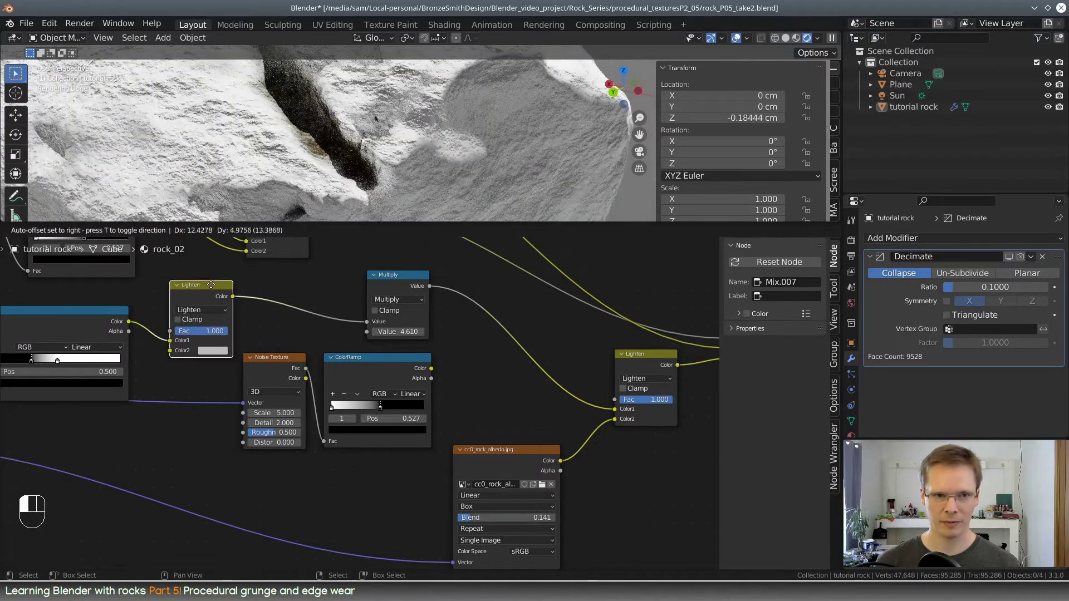
{"action": "left_click_drag", "start_coordinate": [397, 274], "coordinate": [283, 282]}
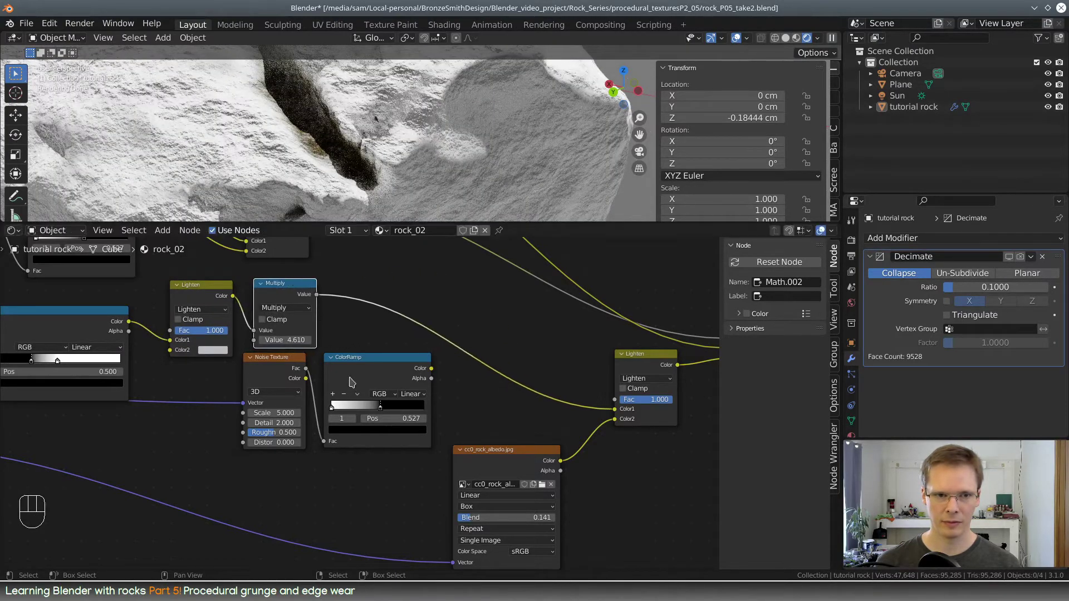
Move the new Noise Texture and its ColorRamp directly below the pointiness ColorRamp
{"action": "middle_click_drag", "start_coordinate": [371, 383], "coordinate": [560, 383]}
{"action": "mouse_move", "coordinate": [554, 354]}
{"action": "left_mouse_down"}
{"action": "mouse_move", "coordinate": [478, 408]}
{"action": "mouse_move", "coordinate": [582, 367]}
{"action": "mouse_move", "coordinate": [574, 361]}
{"action": "left_mouse_up"}
{"action": "left_click", "coordinate": [484, 369], "text": "shift"}
{"action": "left_click_drag", "start_coordinate": [492, 382], "coordinate": [188, 436]}
{"action": "left_click", "coordinate": [291, 419]}
{"action": "left_click_drag", "start_coordinate": [295, 420], "coordinate": [289, 414]}
{"action": "middle_click_drag", "start_coordinate": [399, 415], "coordinate": [522, 415]}
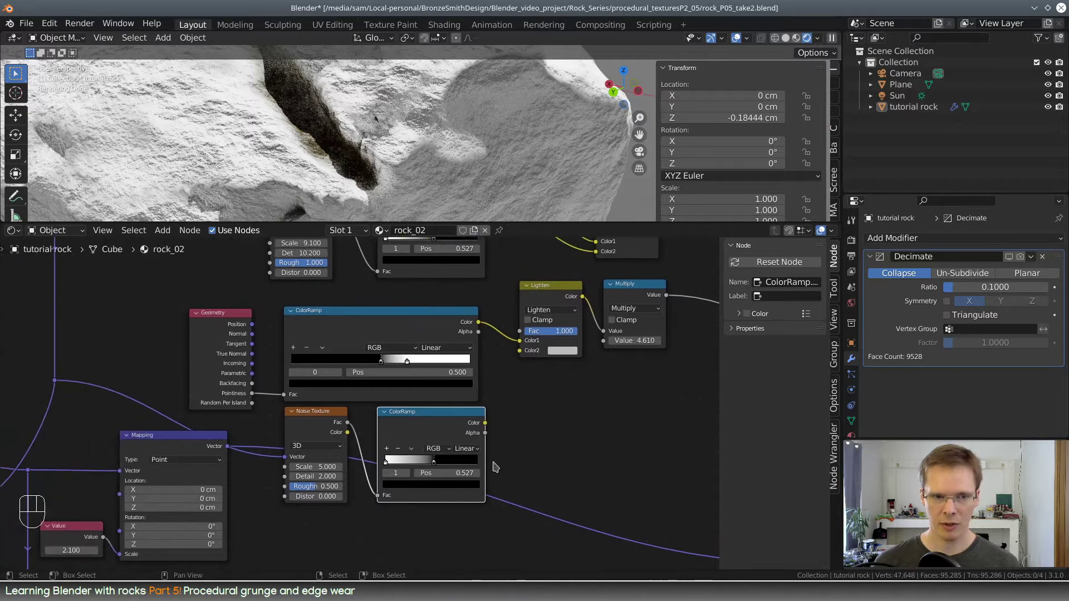
Raise the pointiness ColorRamp and Geometry node to separate them from the noise nodes below
{"action": "scroll", "coordinate": [495, 467], "scroll_direction": "down", "scroll_amount": 2}
{"action": "scroll", "coordinate": [448, 470], "scroll_direction": "up", "scroll_amount": 1}
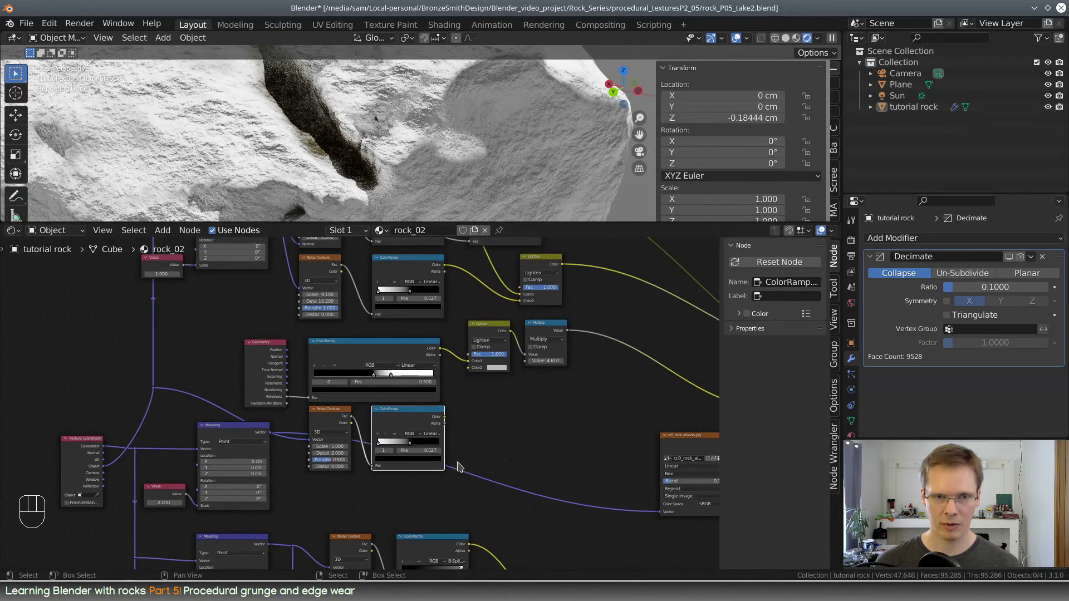
{"action": "scroll", "coordinate": [445, 457], "scroll_direction": "up", "scroll_amount": 1}
{"action": "left_click_drag", "start_coordinate": [318, 378], "coordinate": [321, 366]}
{"action": "left_click_drag", "start_coordinate": [197, 381], "coordinate": [209, 364]}
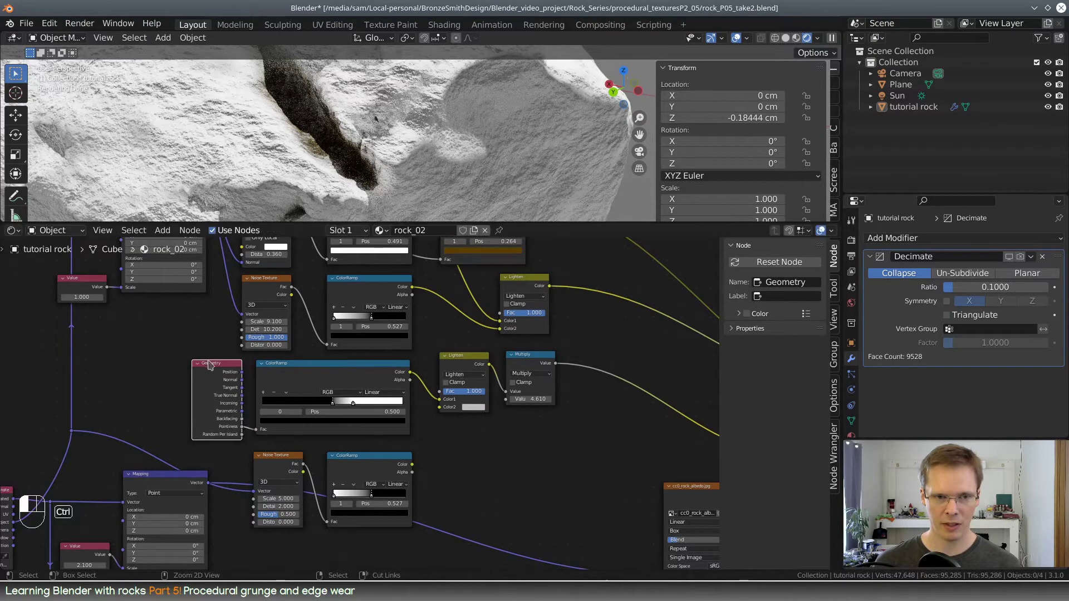
{"action": "left_click_drag", "start_coordinate": [277, 460], "coordinate": [278, 452], "text": "ctrl"}
Connect the noise ColorRamp's Color to the duplicated Lighten node's Color2 input and set the ramp's black stop to position 0.536
{"action": "left_click_drag", "start_coordinate": [351, 460], "coordinate": [404, 383], "text": "ctrl"}
{"action": "scroll", "coordinate": [461, 467], "scroll_direction": "up", "scroll_amount": 2}
{"action": "scroll", "coordinate": [461, 467], "scroll_direction": "up", "scroll_amount": 1}
{"action": "scroll", "coordinate": [504, 460], "scroll_direction": "up", "scroll_amount": 1}
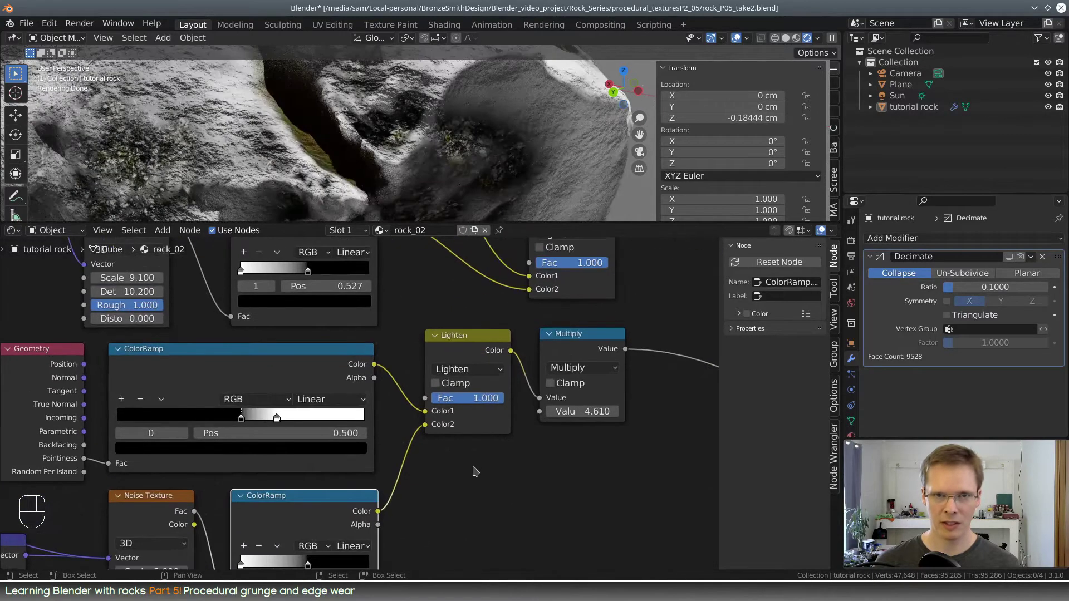
{"action": "middle_click_drag", "start_coordinate": [477, 469], "coordinate": [550, 399]}
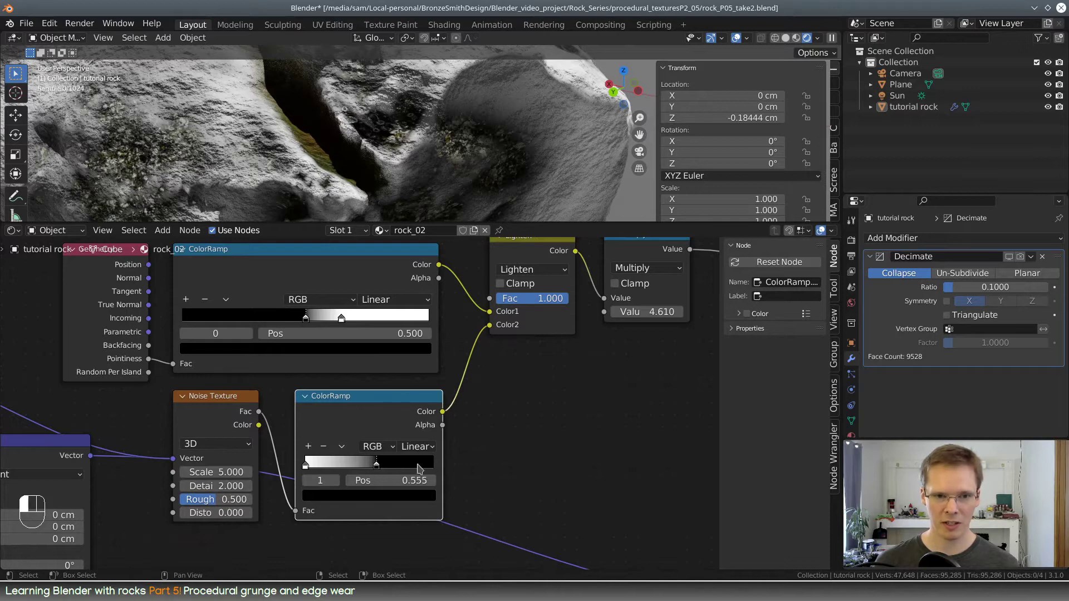
{"action": "mouse_move", "coordinate": [418, 470]}
{"action": "left_mouse_down"}
{"action": "mouse_move", "coordinate": [445, 469]}
{"action": "mouse_move", "coordinate": [416, 469]}
{"action": "left_mouse_up"}
Try Darken and settle on Multiply as the blend mode of the mix node joining the pointiness and noise ramps
{"action": "middle_click_drag", "start_coordinate": [605, 381], "coordinate": [529, 462]}
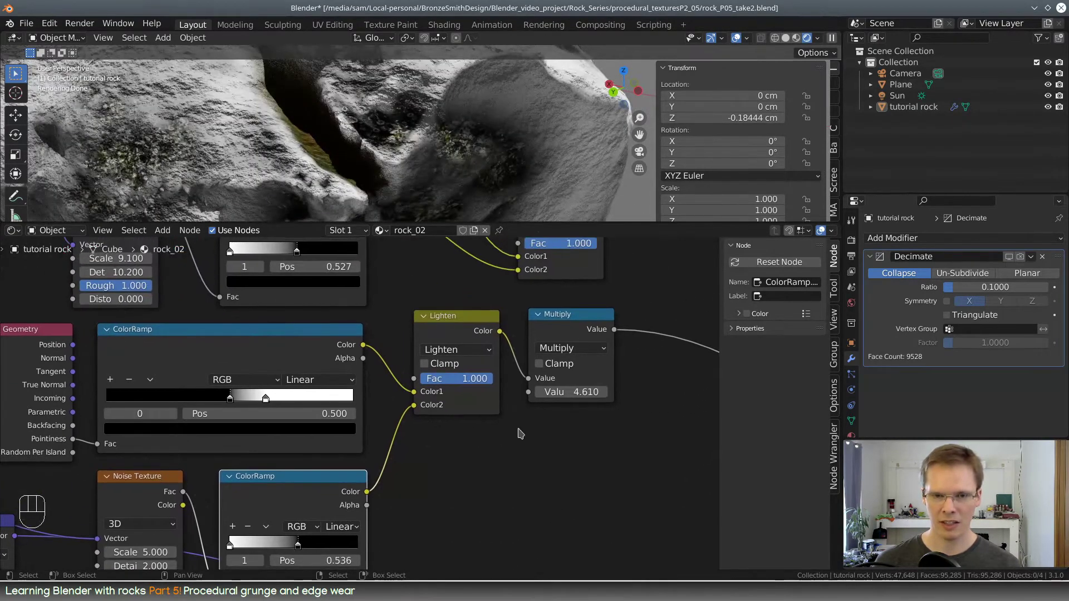
{"action": "left_click", "coordinate": [489, 350]}
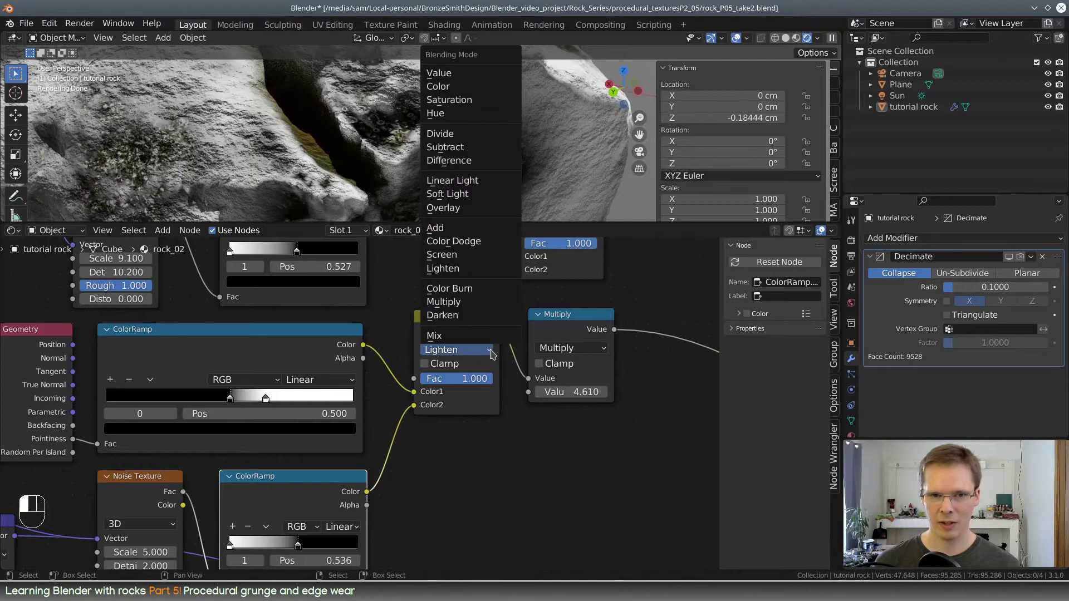
{"action": "left_click", "coordinate": [471, 315]}
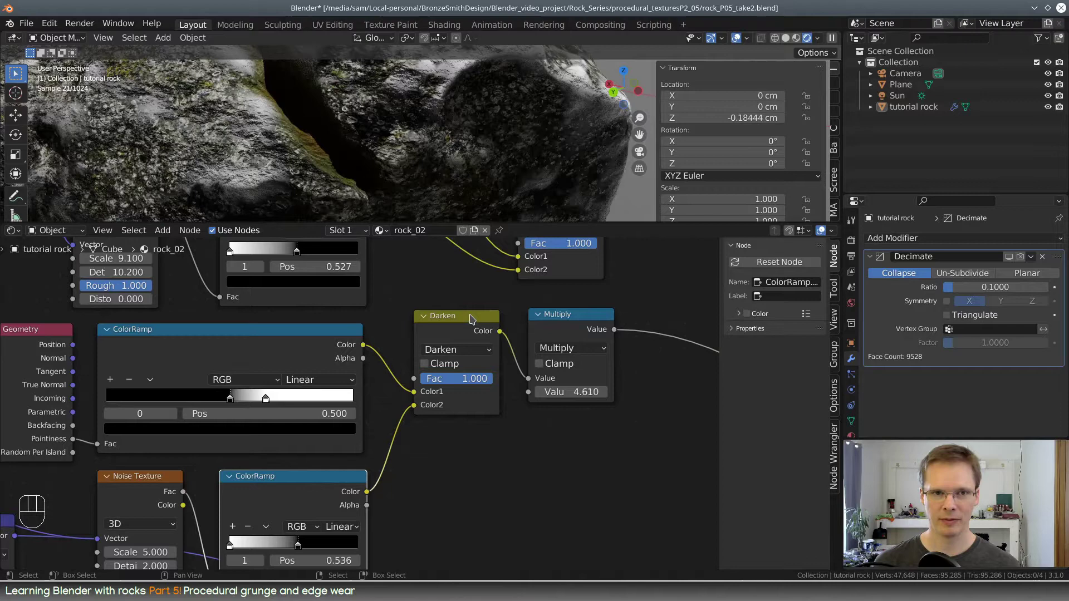
{"action": "left_click", "coordinate": [482, 350]}
{"action": "left_click", "coordinate": [449, 302]}
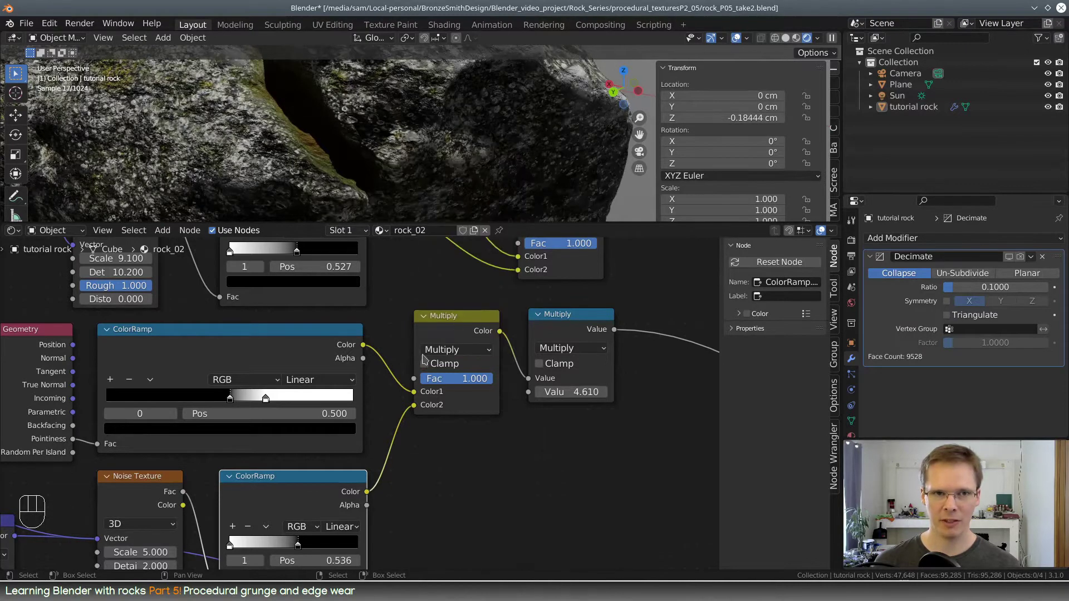
Set the noise ColorRamp's white stop to position 0.514, close beside the black stop
{"action": "middle_click_drag", "start_coordinate": [445, 458], "coordinate": [591, 388]}
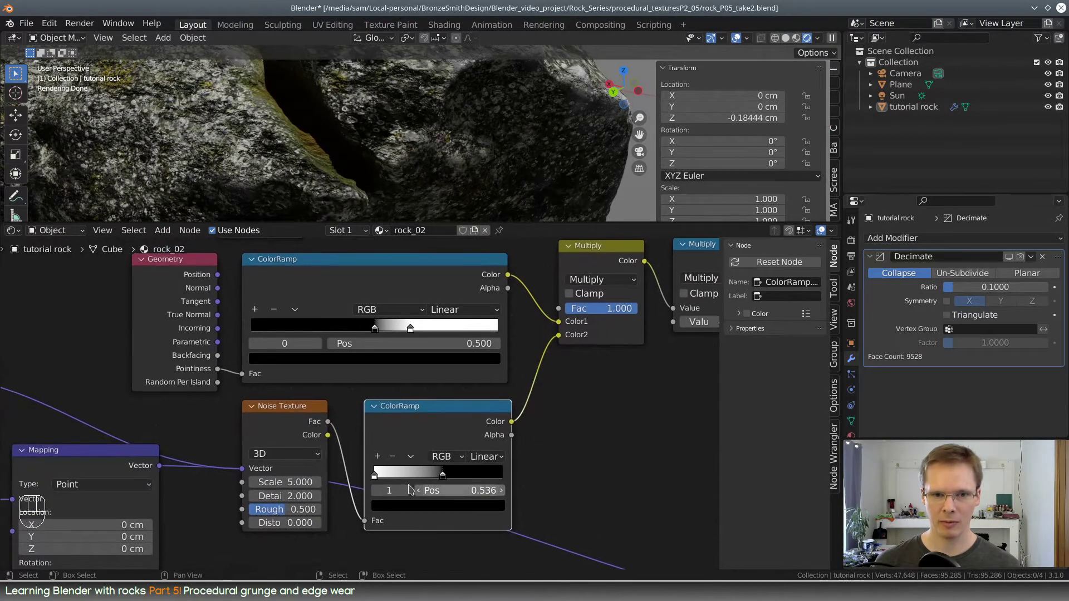
{"action": "left_click_drag", "start_coordinate": [375, 477], "coordinate": [436, 476]}
{"action": "left_click_drag", "start_coordinate": [441, 480], "coordinate": [444, 482]}
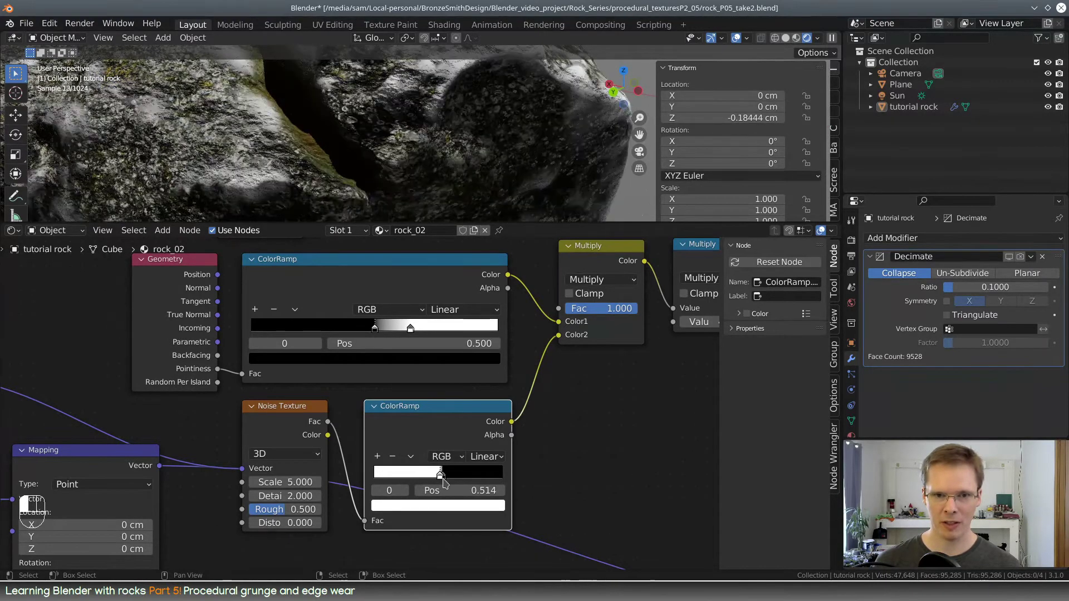
Widen the noise ColorRamp node and set its interpolation to Constant
{"action": "left_click_drag", "start_coordinate": [510, 452], "coordinate": [625, 452]}
{"action": "left_click_drag", "start_coordinate": [512, 405], "coordinate": [500, 404]}
{"action": "left_click", "coordinate": [579, 456]}
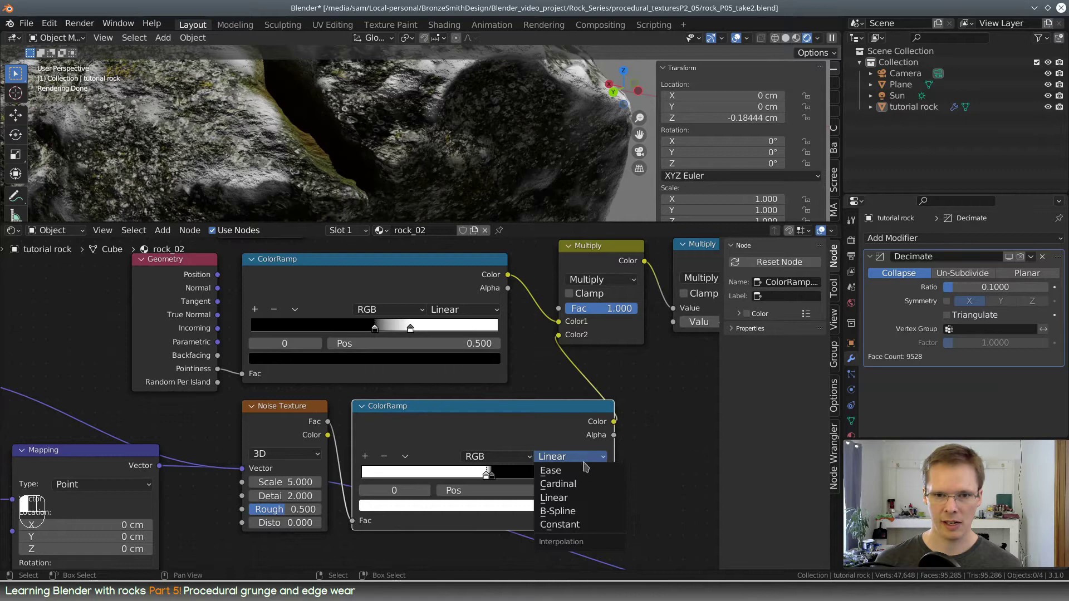
{"action": "left_click", "coordinate": [579, 524]}
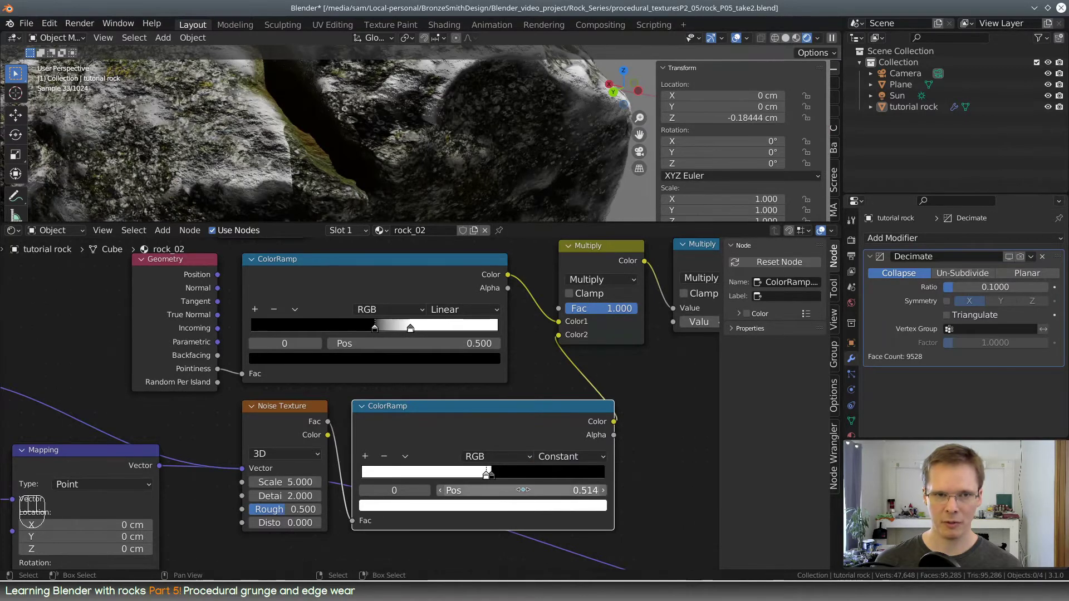
Set the Noise Texture's Detail to 8 and its Roughness to 1
{"action": "left_click", "coordinate": [295, 496]}
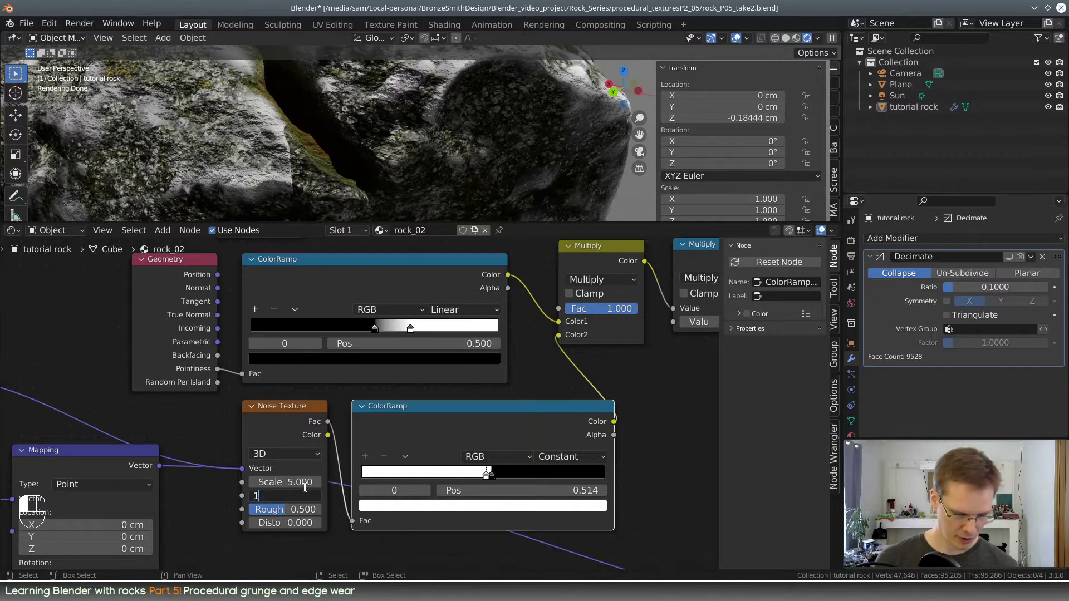
{"action": "type", "text": "8"}
{"action": "key", "text": "Return"}
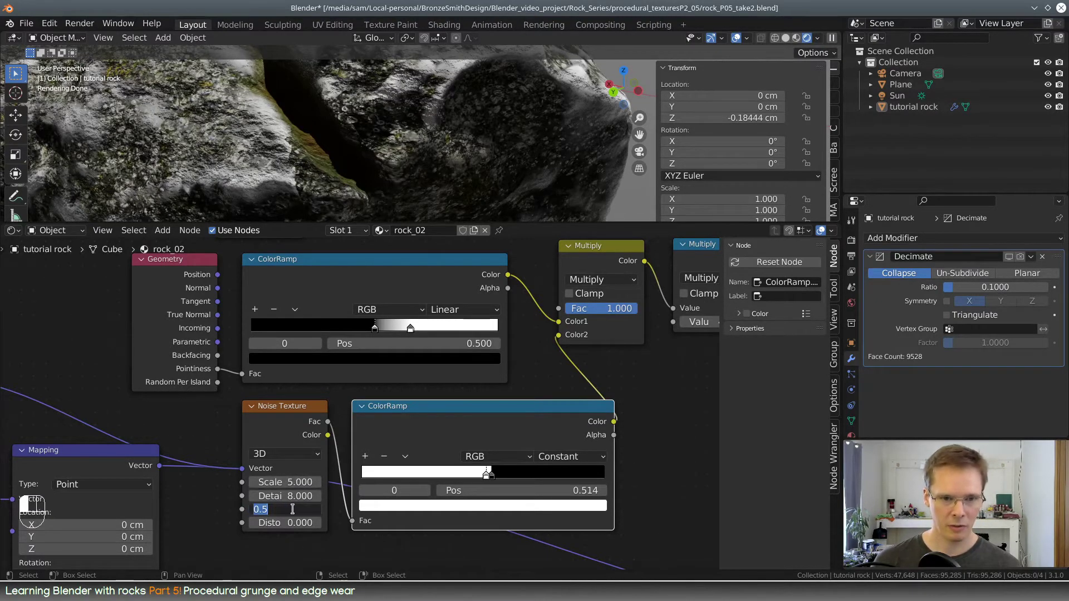
{"action": "left_click", "coordinate": [228, 511]}
{"action": "left_click_drag", "start_coordinate": [289, 511], "coordinate": [328, 510]}
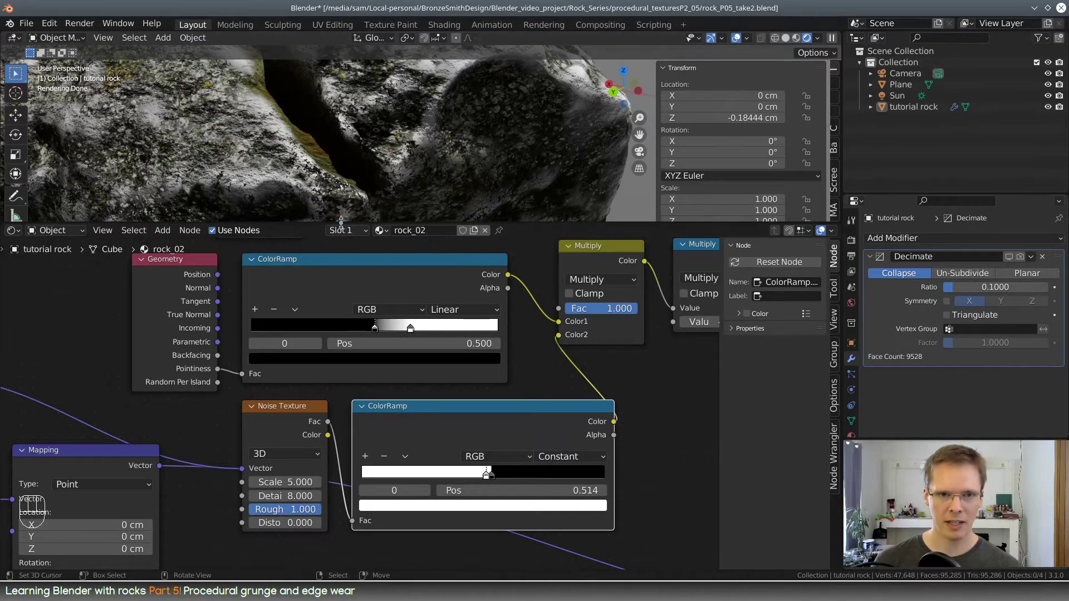
Enlarge the 3D viewport and frame the rock's cracked edge to judge the wear effect
{"action": "left_click_drag", "start_coordinate": [340, 221], "coordinate": [341, 296]}
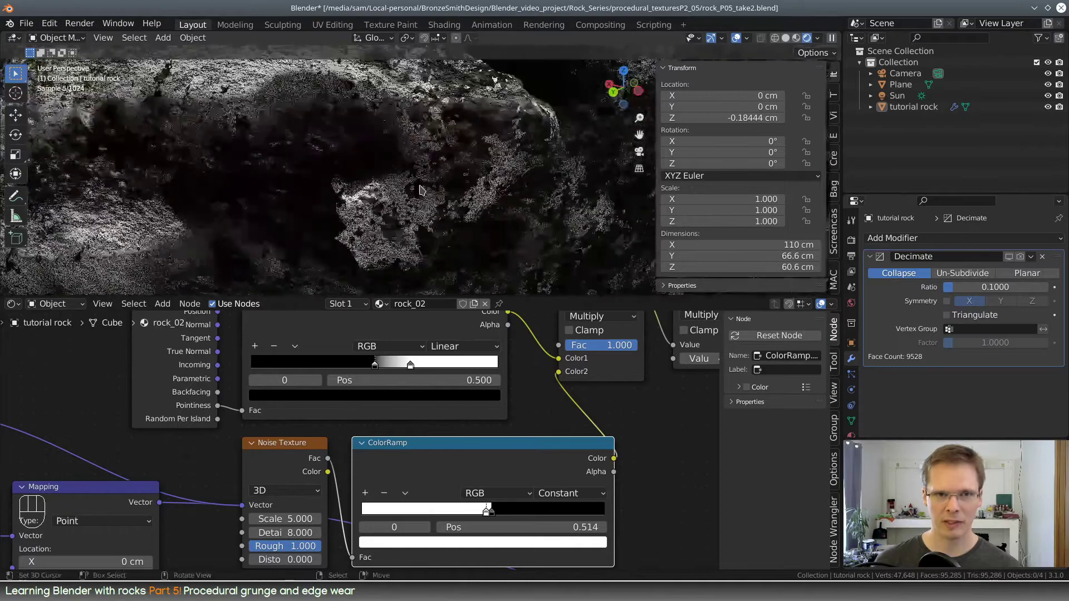
{"action": "middle_click_drag", "start_coordinate": [551, 108], "coordinate": [437, 185], "text": "shift"}
{"action": "scroll", "coordinate": [437, 185], "scroll_direction": "down", "scroll_amount": 2}
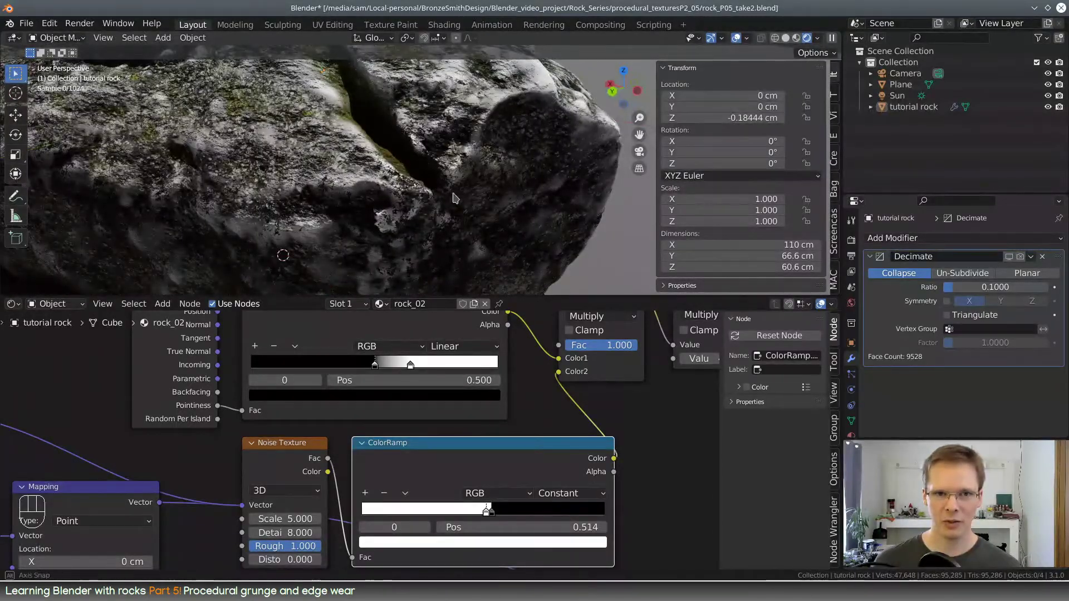
{"action": "mouse_move", "coordinate": [448, 198]}
{"action": "middle_mouse_down"}
{"action": "mouse_move", "coordinate": [463, 198]}
{"action": "mouse_move", "coordinate": [454, 192]}
{"action": "middle_mouse_up"}
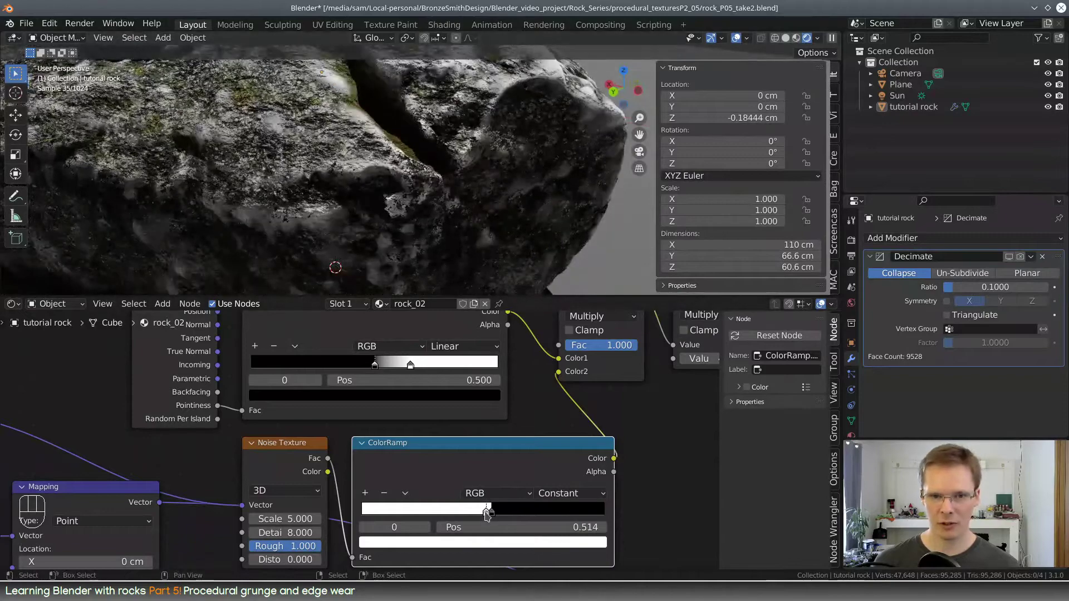
Set the Noise Texture's Scale to 25.1 and the noise ColorRamp's white and black stops to positions 0.199 and 0.485
{"action": "left_click_drag", "start_coordinate": [487, 511], "coordinate": [410, 511]}
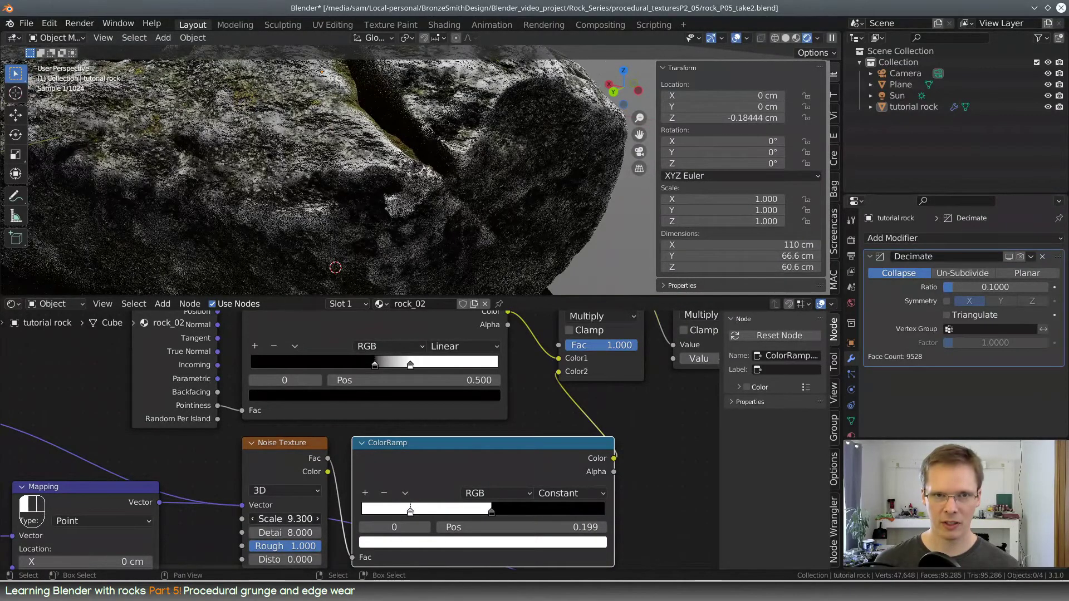
{"action": "left_click_drag", "start_coordinate": [286, 519], "coordinate": [329, 518]}
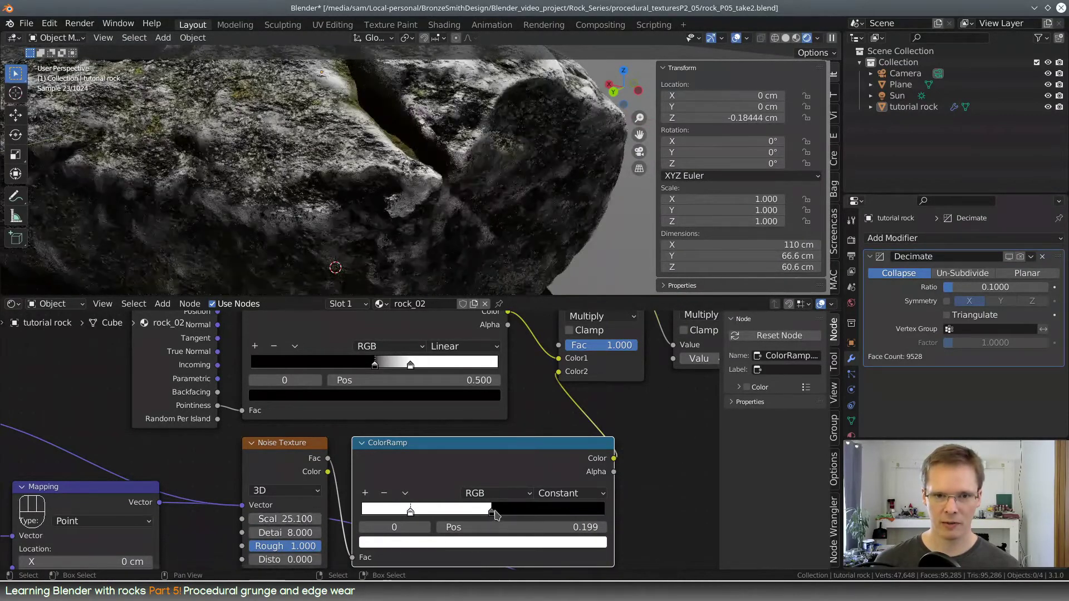
{"action": "mouse_move", "coordinate": [493, 512]}
{"action": "left_mouse_down"}
{"action": "mouse_move", "coordinate": [471, 512]}
{"action": "mouse_move", "coordinate": [481, 517]}
{"action": "left_mouse_up"}
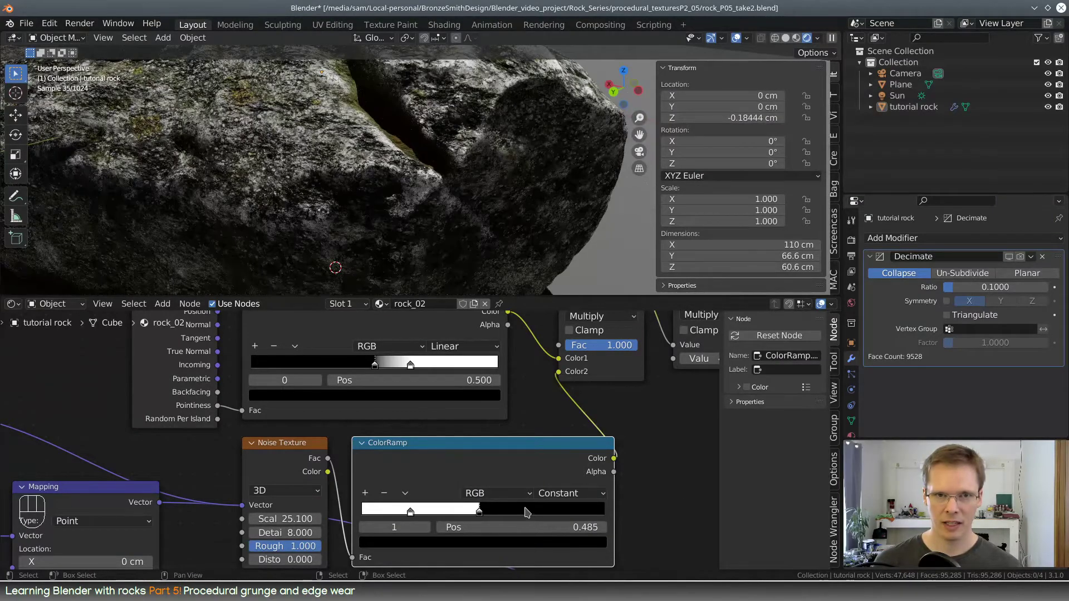
{"action": "left_click", "coordinate": [579, 494]}
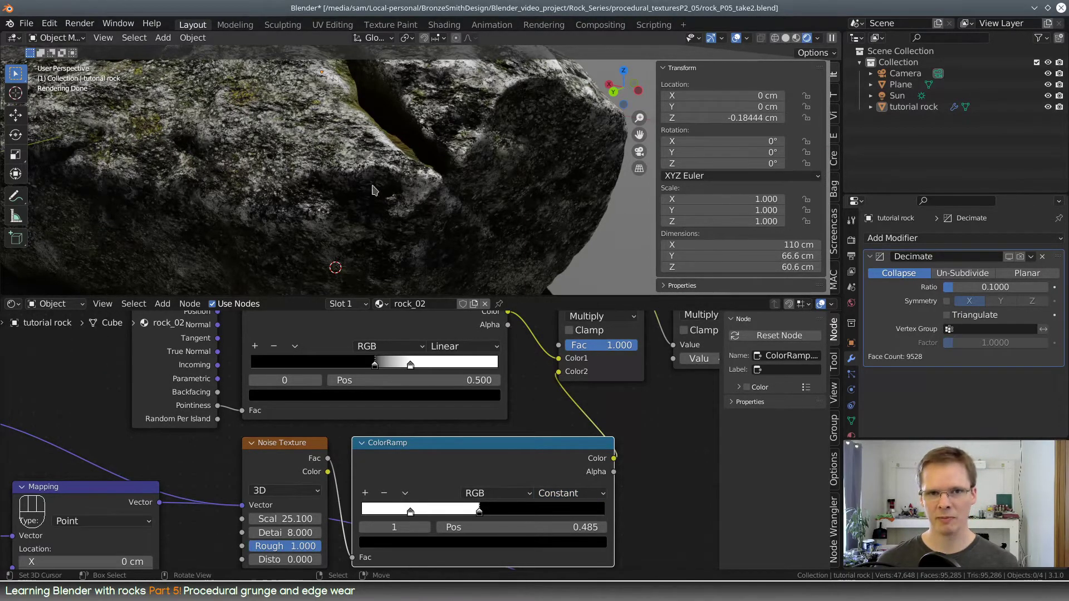
Try a white band in the noise ColorRamp by adding two stops and turning the first stop black
{"action": "left_click", "coordinate": [366, 493]}
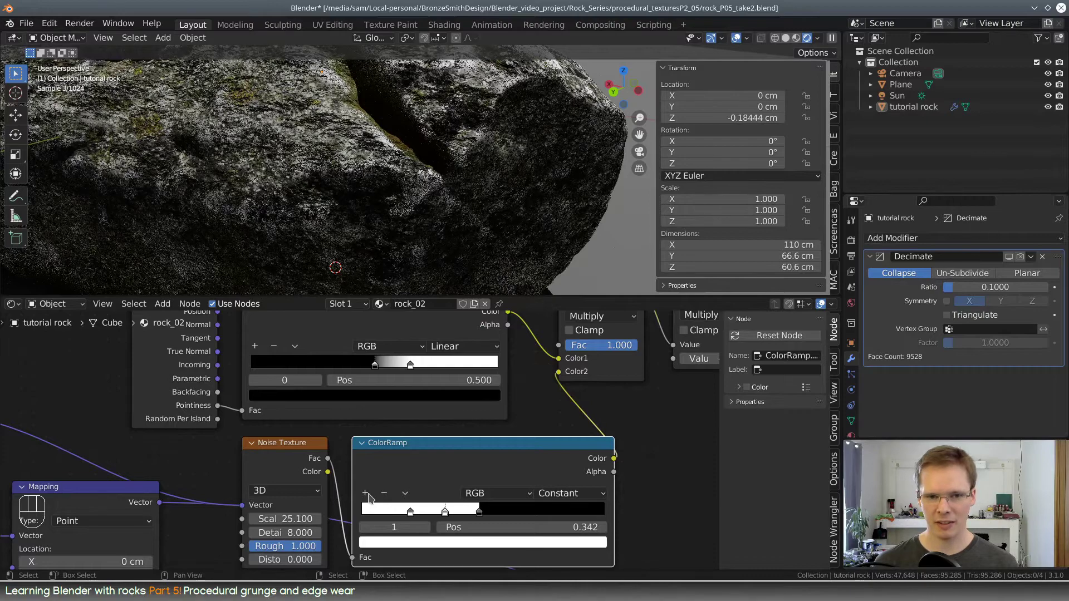
{"action": "left_click", "coordinate": [366, 494]}
{"action": "left_click", "coordinate": [411, 513]}
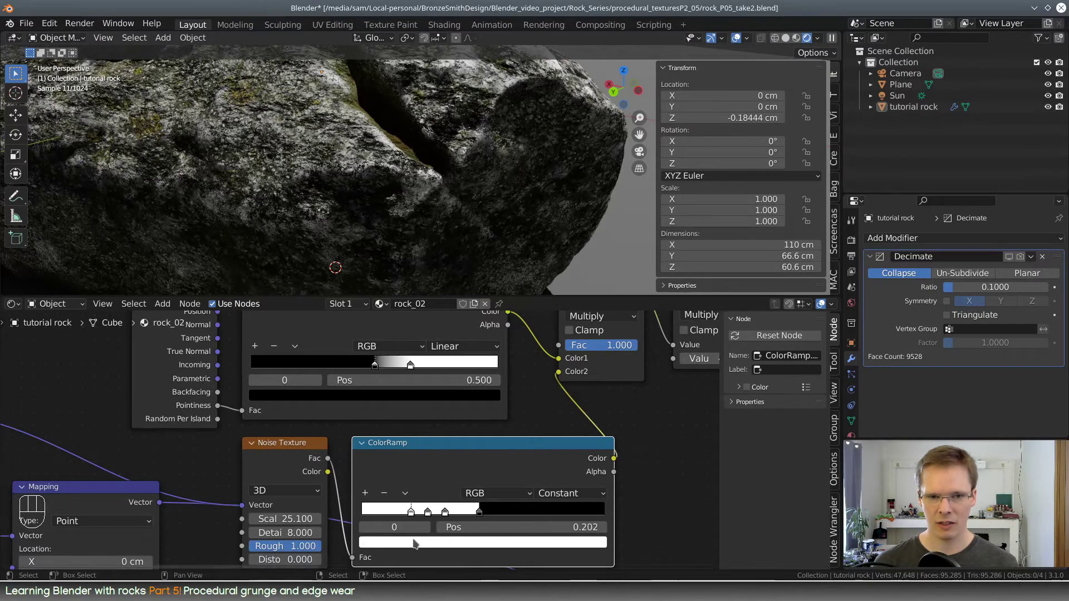
{"action": "left_click", "coordinate": [431, 541]}
{"action": "left_click_drag", "start_coordinate": [462, 434], "coordinate": [463, 445]}
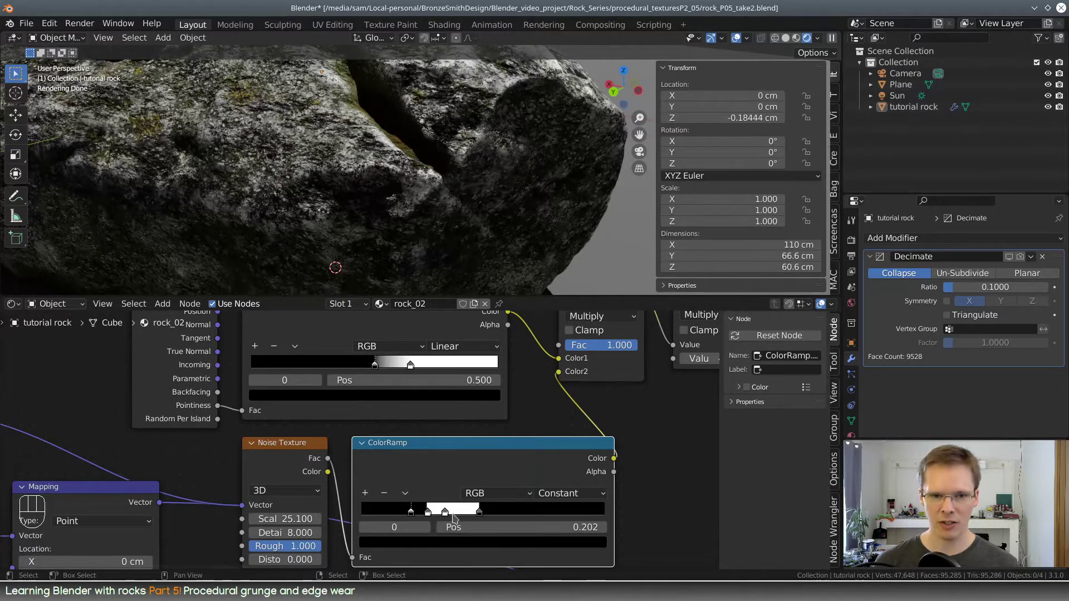
{"action": "left_click", "coordinate": [448, 514]}
{"action": "left_click", "coordinate": [456, 542]}
{"action": "left_click_drag", "start_coordinate": [461, 428], "coordinate": [465, 367]}
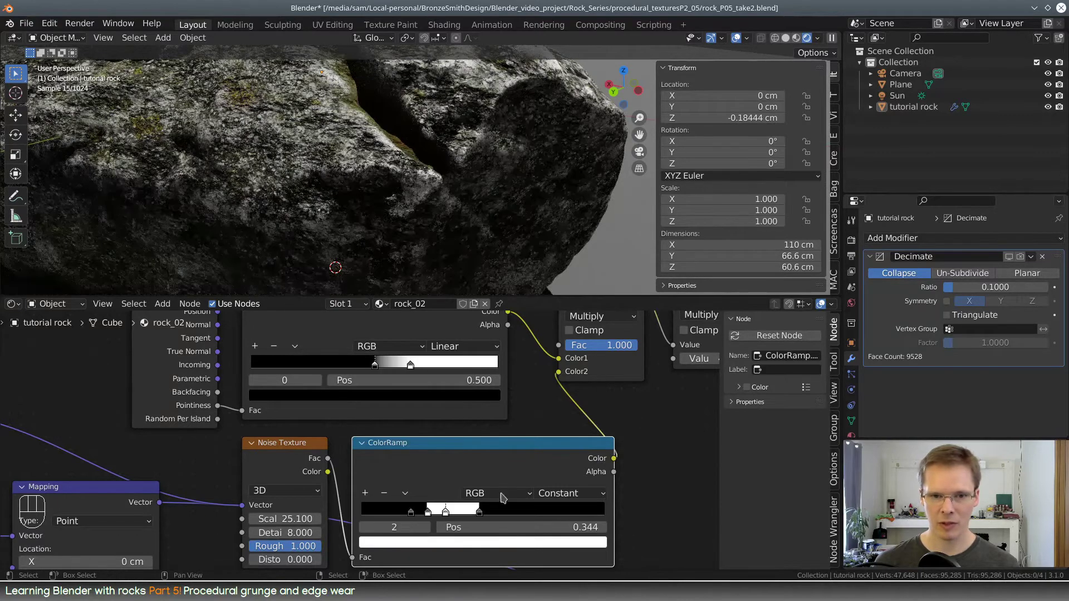
Delete the two lowest stops of the noise ColorRamp, keeping the white stop at 0.344 and the black stop
{"action": "left_click_drag", "start_coordinate": [428, 514], "coordinate": [400, 518]}
{"action": "left_click", "coordinate": [385, 493]}
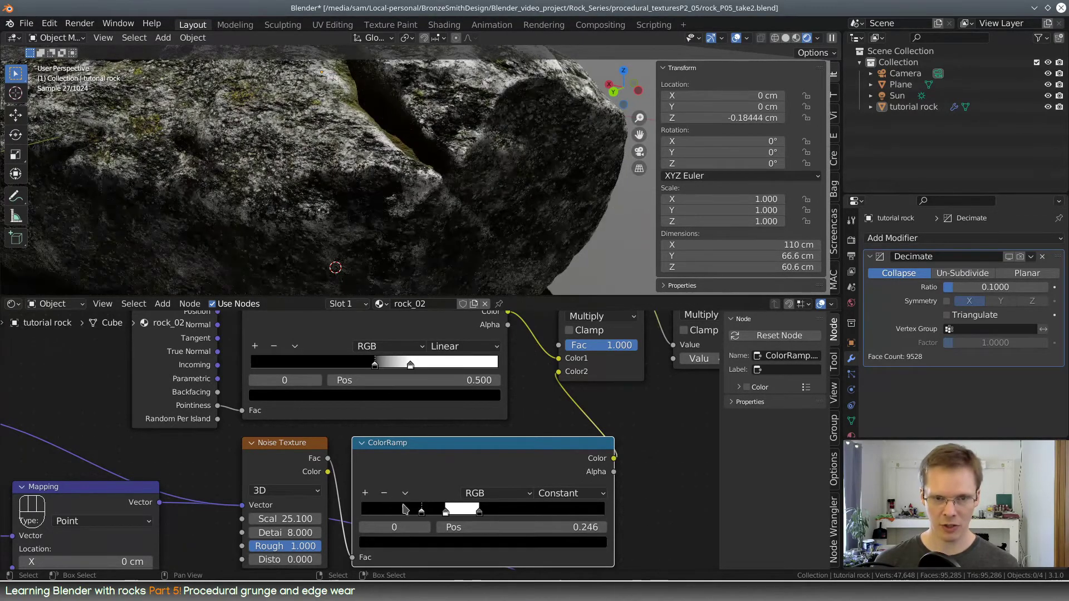
{"action": "left_click", "coordinate": [383, 496]}
Set the noise ColorRamp's interpolation to Linear and its white stop to position 0.455
{"action": "left_click", "coordinate": [558, 494]}
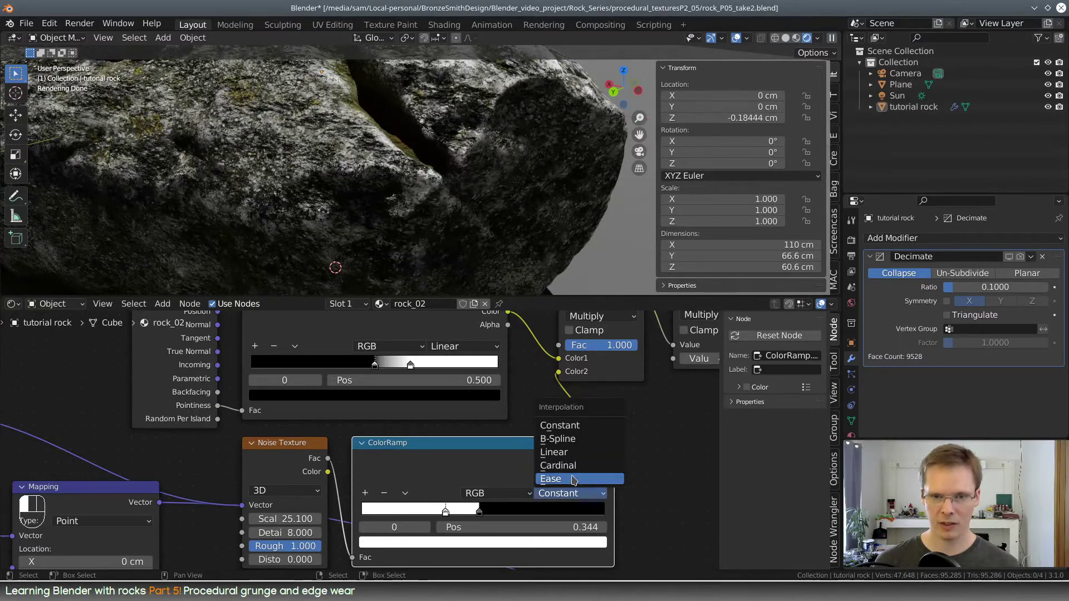
{"action": "left_click", "coordinate": [554, 452]}
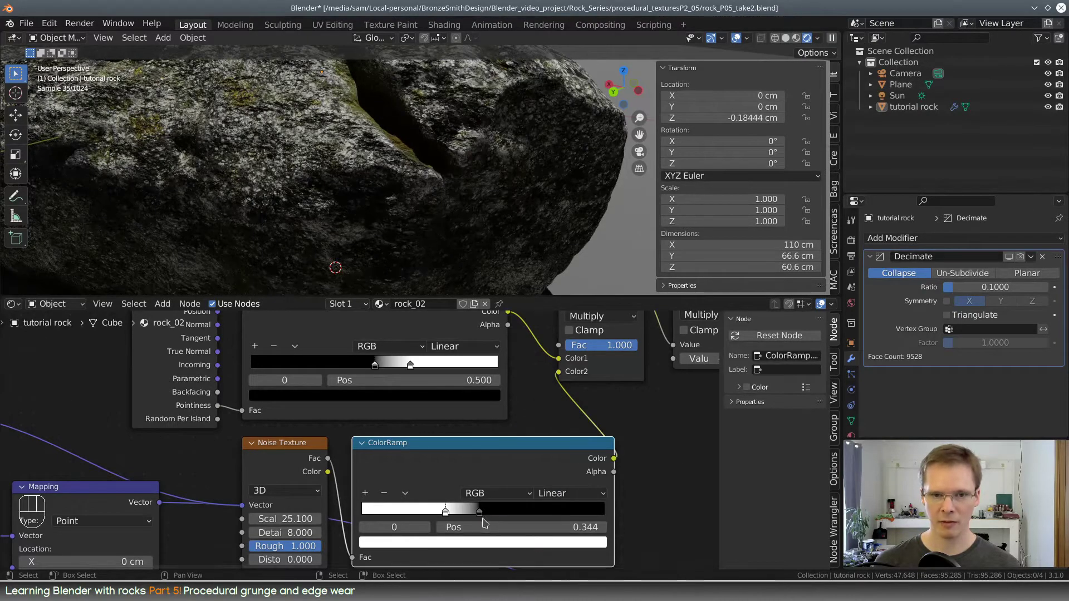
{"action": "mouse_move", "coordinate": [482, 518]}
{"action": "left_mouse_down"}
{"action": "mouse_move", "coordinate": [501, 518]}
{"action": "mouse_move", "coordinate": [472, 511]}
{"action": "left_mouse_up"}
Set the Noise Texture's Detail to 5.3, lower the noise ColorRamp's black stop and set its white stop to position 0.374
{"action": "scroll", "coordinate": [469, 220], "scroll_direction": "up", "scroll_amount": 4}
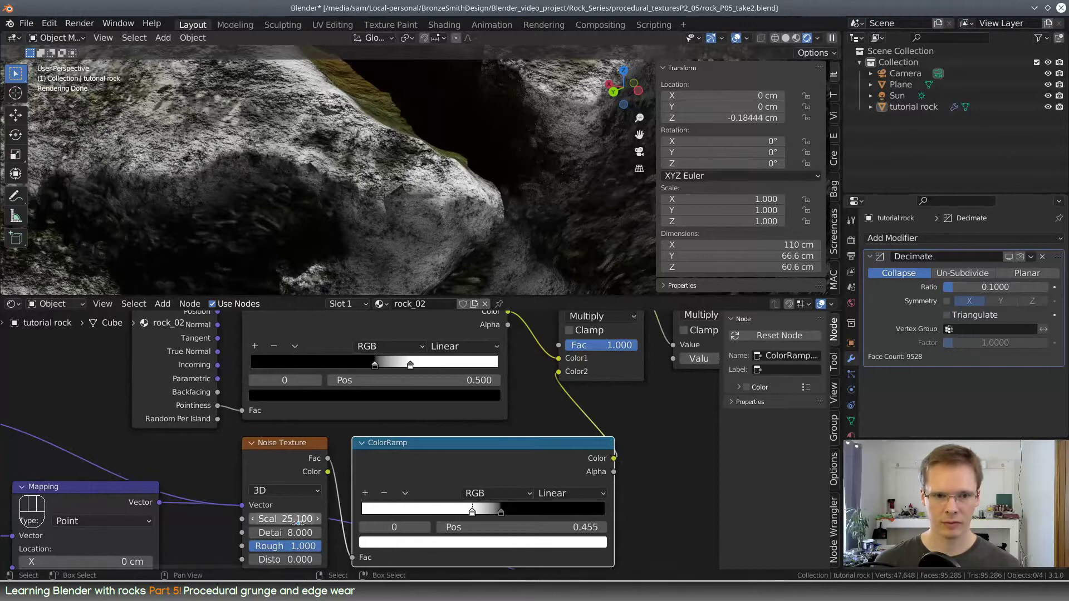
{"action": "mouse_move", "coordinate": [285, 532]}
{"action": "left_mouse_down"}
{"action": "mouse_move", "coordinate": [272, 533]}
{"action": "mouse_move", "coordinate": [301, 533]}
{"action": "mouse_move", "coordinate": [288, 533]}
{"action": "left_mouse_up"}
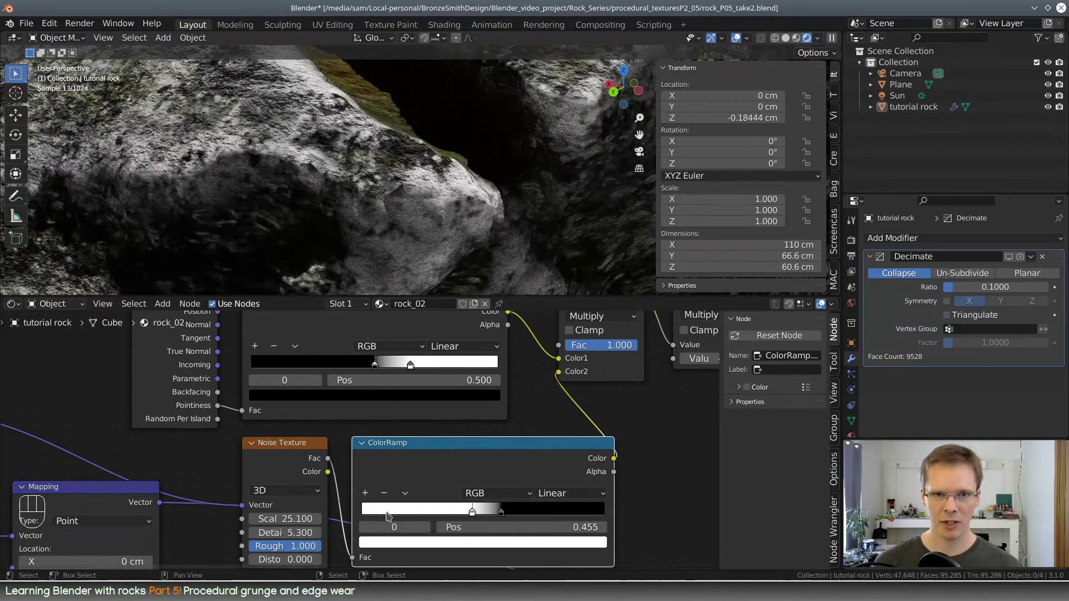
{"action": "left_click", "coordinate": [500, 513]}
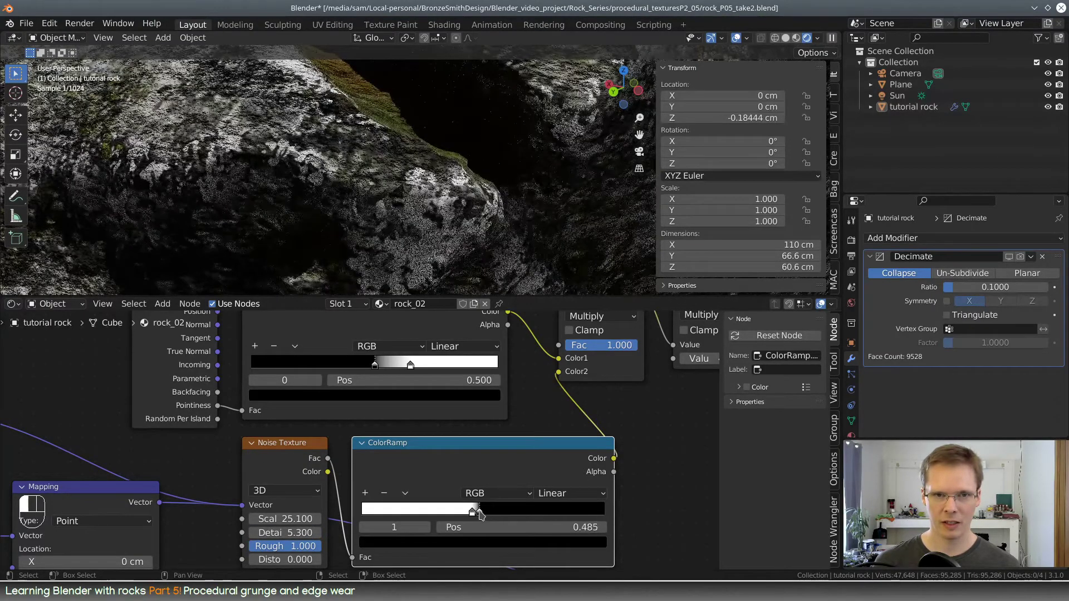
{"action": "left_click_drag", "start_coordinate": [500, 513], "coordinate": [453, 512]}
Check the wear across the whole rock and rearrange the two Multiply nodes side by side, clear of the noise ColorRamp
{"action": "scroll", "coordinate": [463, 202], "scroll_direction": "down", "scroll_amount": 5}
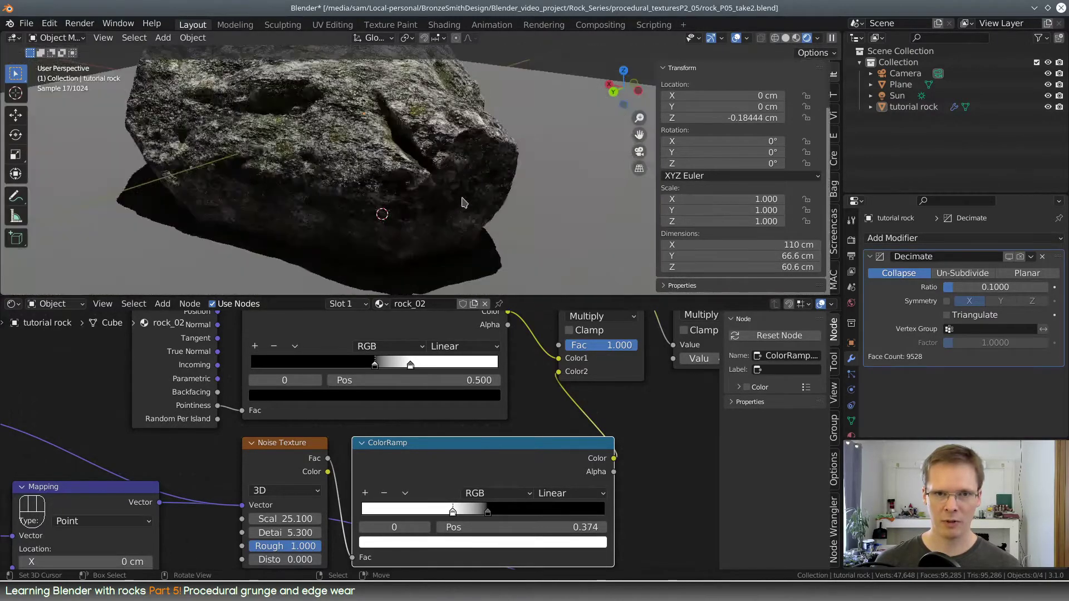
{"action": "middle_click_drag", "start_coordinate": [462, 203], "coordinate": [428, 186]}
{"action": "scroll", "coordinate": [484, 198], "scroll_direction": "up", "scroll_amount": 6}
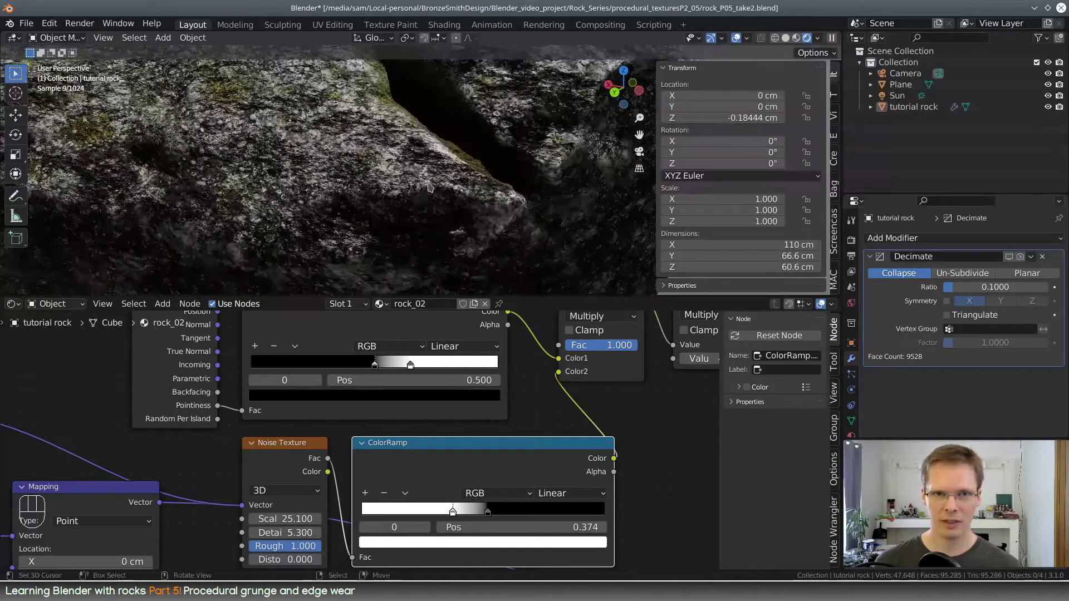
{"action": "scroll", "coordinate": [528, 213], "scroll_direction": "down", "scroll_amount": 6}
{"action": "middle_click_drag", "start_coordinate": [528, 213], "coordinate": [456, 213]}
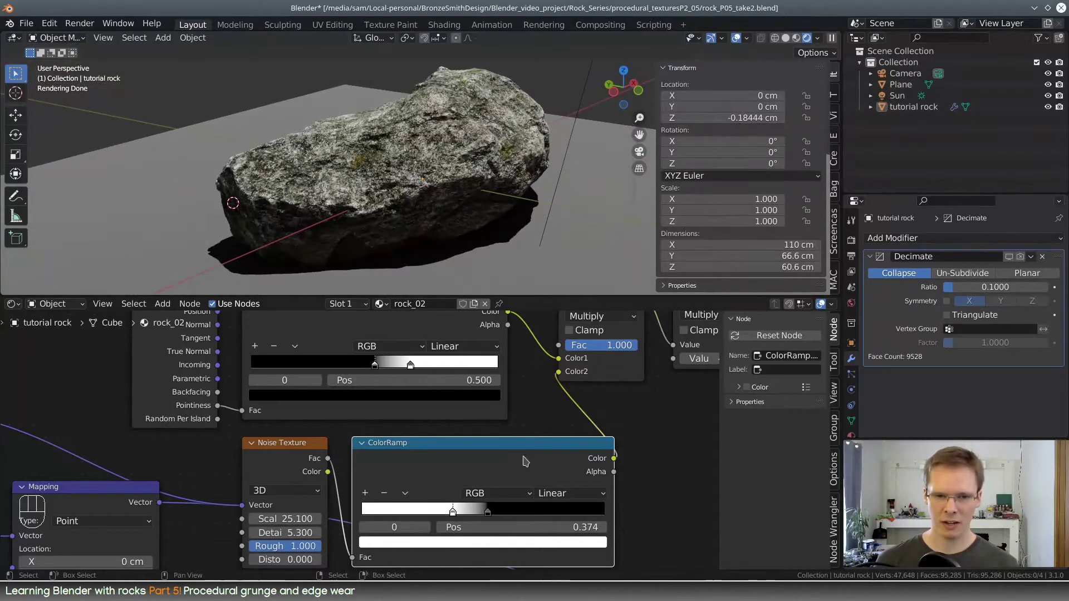
{"action": "scroll", "coordinate": [599, 453], "scroll_direction": "down", "scroll_amount": 6}
{"action": "middle_click_drag", "start_coordinate": [556, 465], "coordinate": [339, 495]}
{"action": "left_click", "coordinate": [297, 373]}
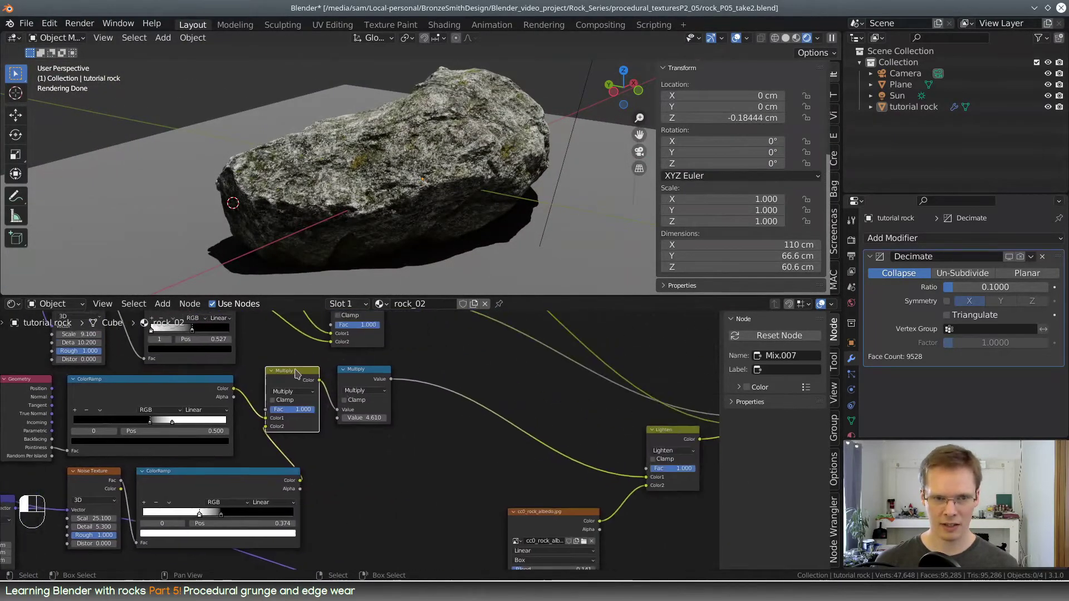
{"action": "left_click", "coordinate": [348, 374]}
{"action": "left_click_drag", "start_coordinate": [364, 372], "coordinate": [432, 374]}
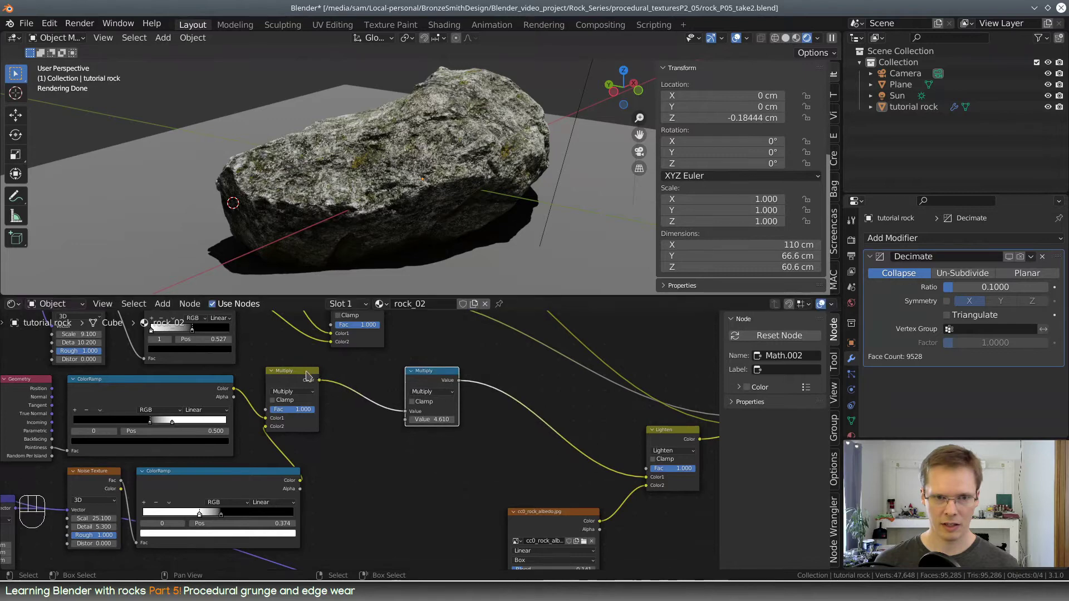
{"action": "left_click_drag", "start_coordinate": [307, 372], "coordinate": [354, 375]}
{"action": "left_click_drag", "start_coordinate": [432, 374], "coordinate": [404, 375]}
Set the Multiply math node's Value to 6.510 to strengthen the edge wear, and inspect the rock's edges up close
{"action": "scroll", "coordinate": [429, 196], "scroll_direction": "up", "scroll_amount": 2}
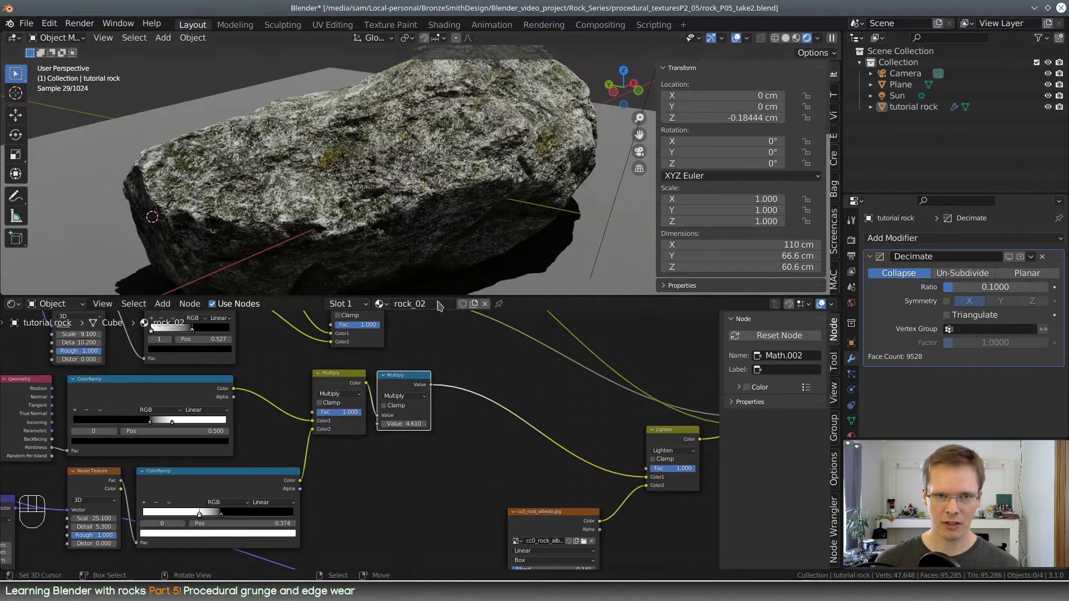
{"action": "middle_click_drag", "start_coordinate": [430, 197], "coordinate": [439, 182], "text": "shift"}
{"action": "mouse_move", "coordinate": [409, 423]}
{"action": "left_mouse_down"}
{"action": "mouse_move", "coordinate": [453, 424]}
{"action": "mouse_move", "coordinate": [427, 424]}
{"action": "left_mouse_up"}
{"action": "middle_click_drag", "start_coordinate": [504, 219], "coordinate": [549, 200]}
{"action": "scroll", "coordinate": [406, 214], "scroll_direction": "up", "scroll_amount": 4}
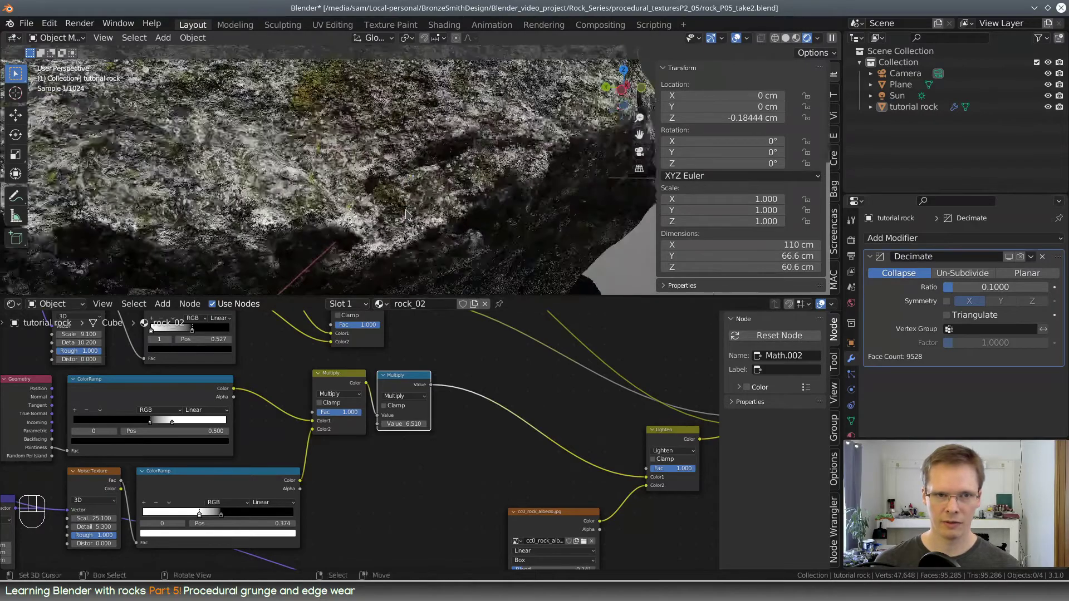
Set the Noise Texture's Detail to 8.8, lower the noise ColorRamp's white stop and set its black stop to position 0.495
{"action": "middle_click_drag", "start_coordinate": [265, 216], "coordinate": [429, 134], "text": "shift"}
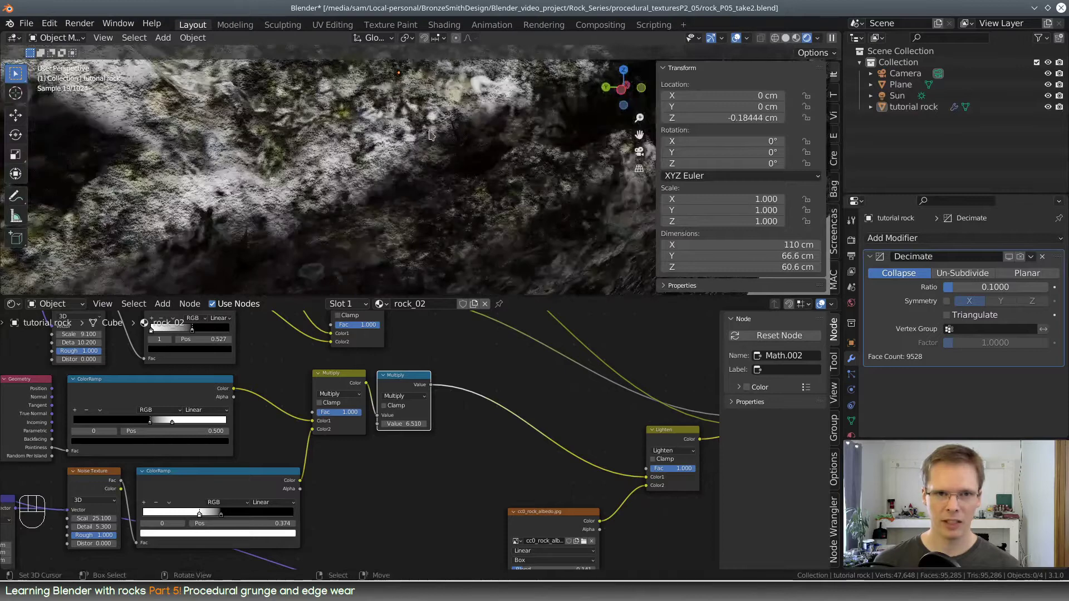
{"action": "middle_click_drag", "start_coordinate": [335, 425], "coordinate": [494, 461]}
{"action": "scroll", "coordinate": [604, 485], "scroll_direction": "up", "scroll_amount": 2}
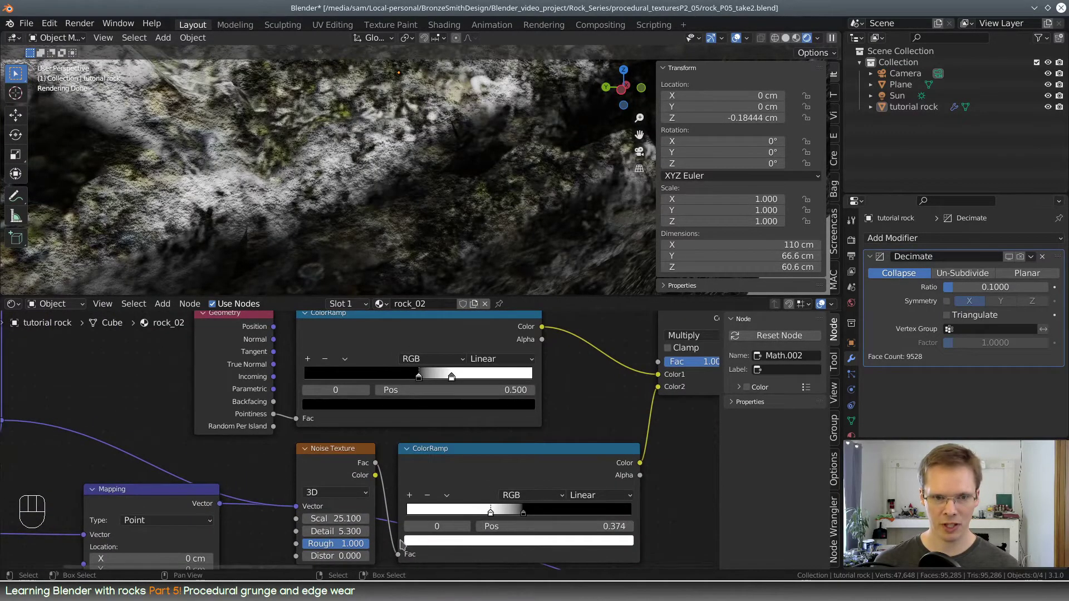
{"action": "left_click_drag", "start_coordinate": [348, 531], "coordinate": [401, 531]}
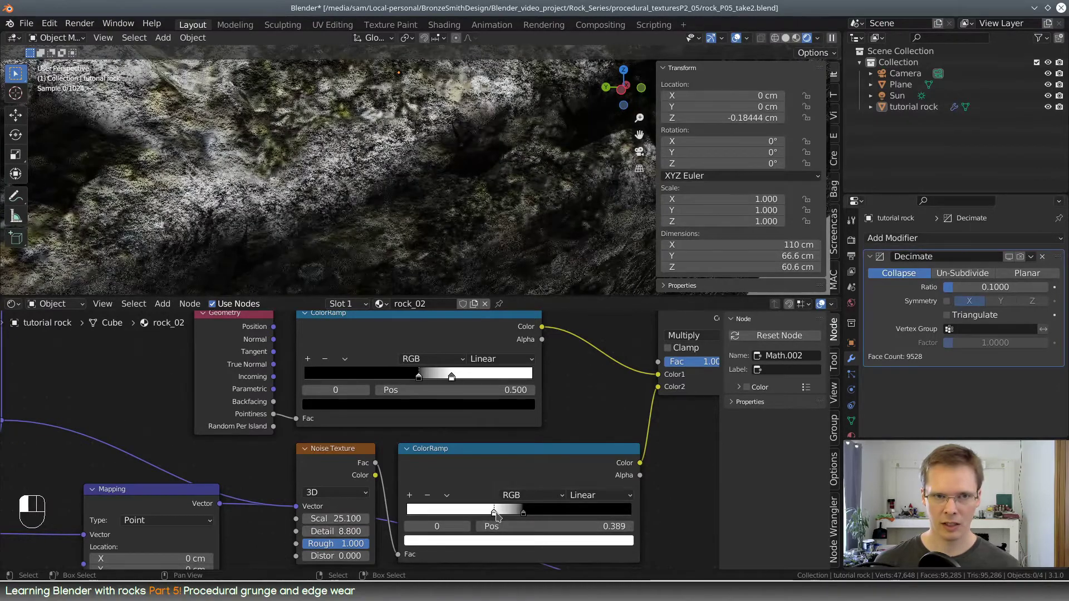
{"action": "left_click_drag", "start_coordinate": [490, 515], "coordinate": [519, 518]}
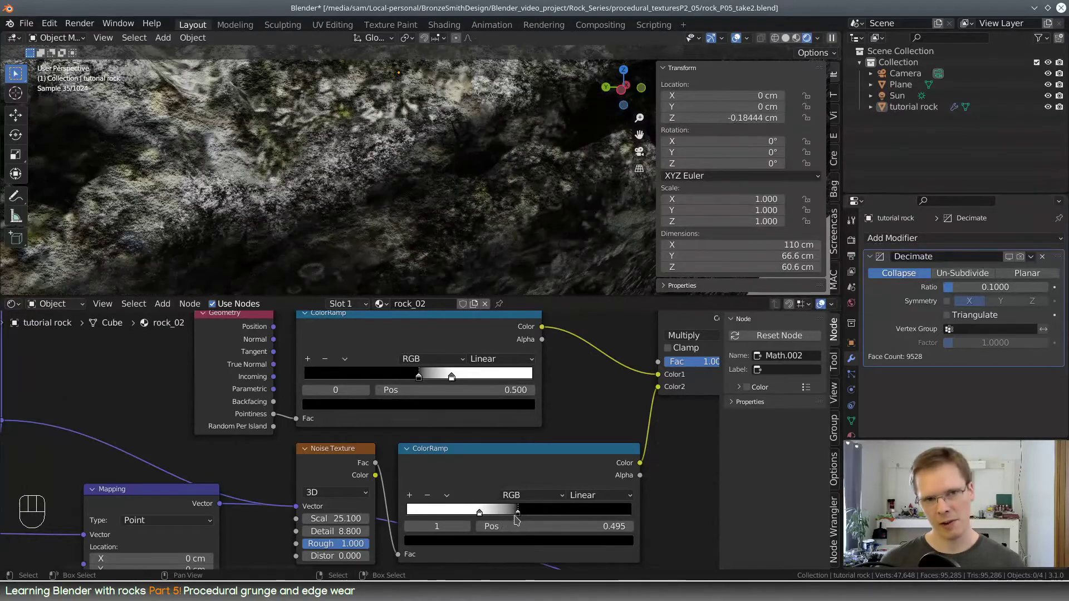
Set the Multiply math node's Value to 9.210 and check the stronger edge wear around the rock
{"action": "scroll", "coordinate": [514, 146], "scroll_direction": "down", "scroll_amount": 4}
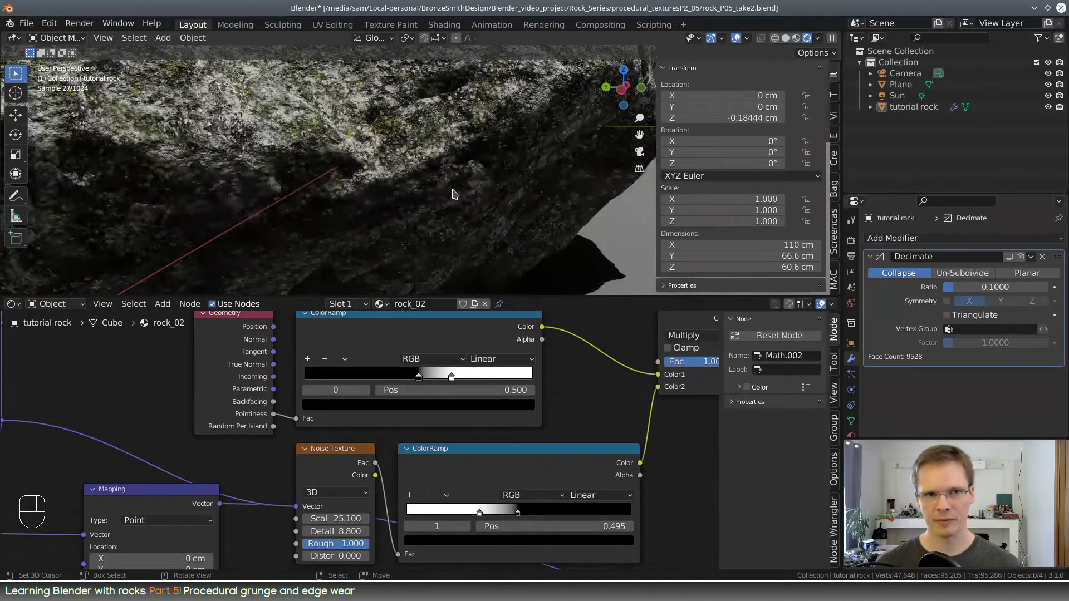
{"action": "scroll", "coordinate": [451, 191], "scroll_direction": "down", "scroll_amount": 3}
{"action": "middle_click_drag", "start_coordinate": [475, 186], "coordinate": [476, 197]}
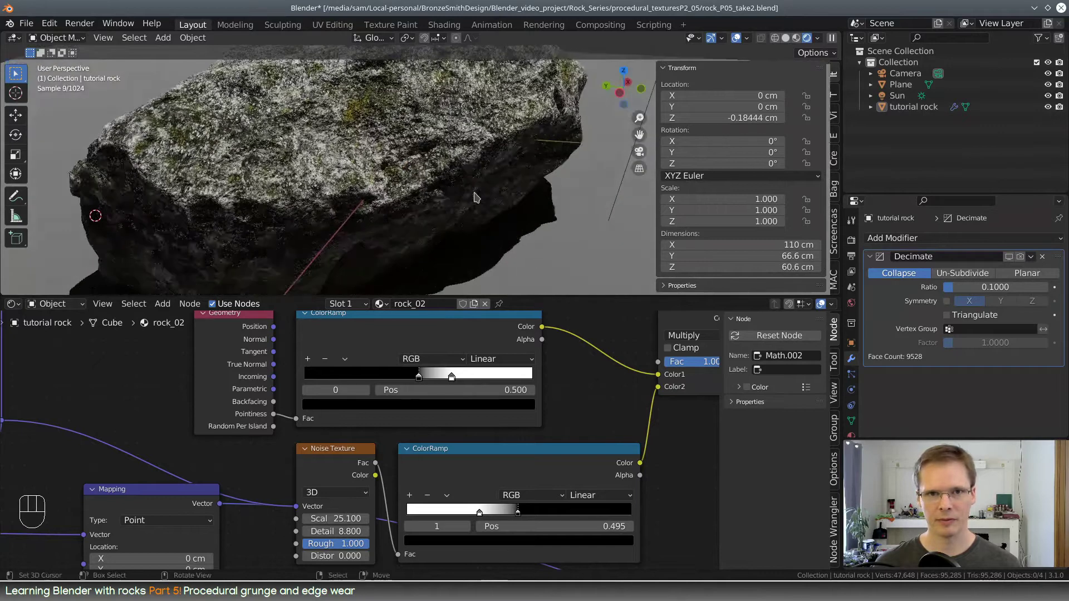
{"action": "middle_click_drag", "start_coordinate": [752, 407], "coordinate": [456, 448]}
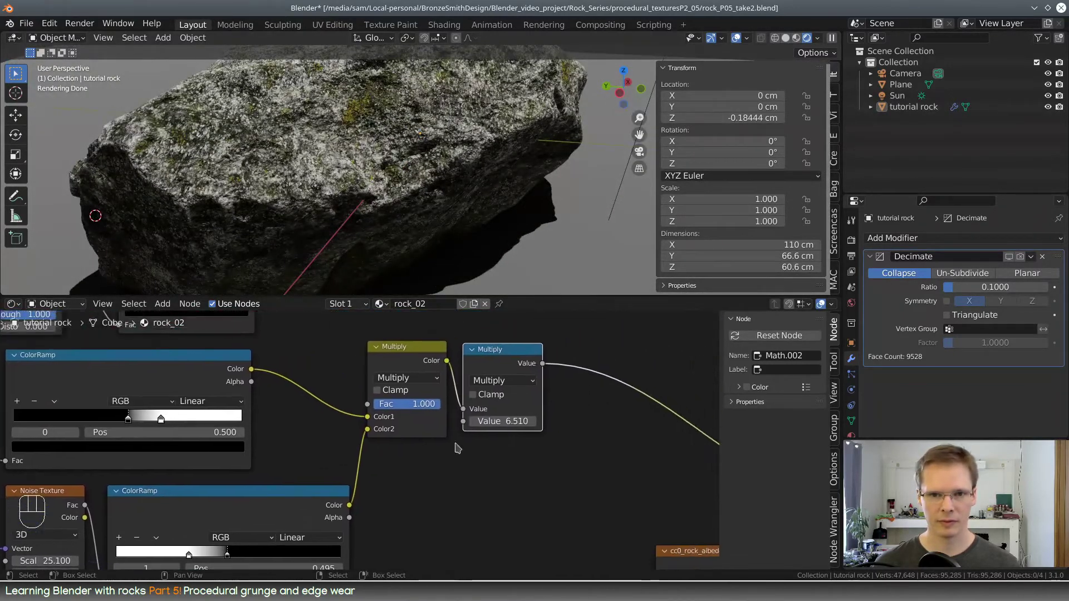
{"action": "left_click_drag", "start_coordinate": [503, 421], "coordinate": [534, 421]}
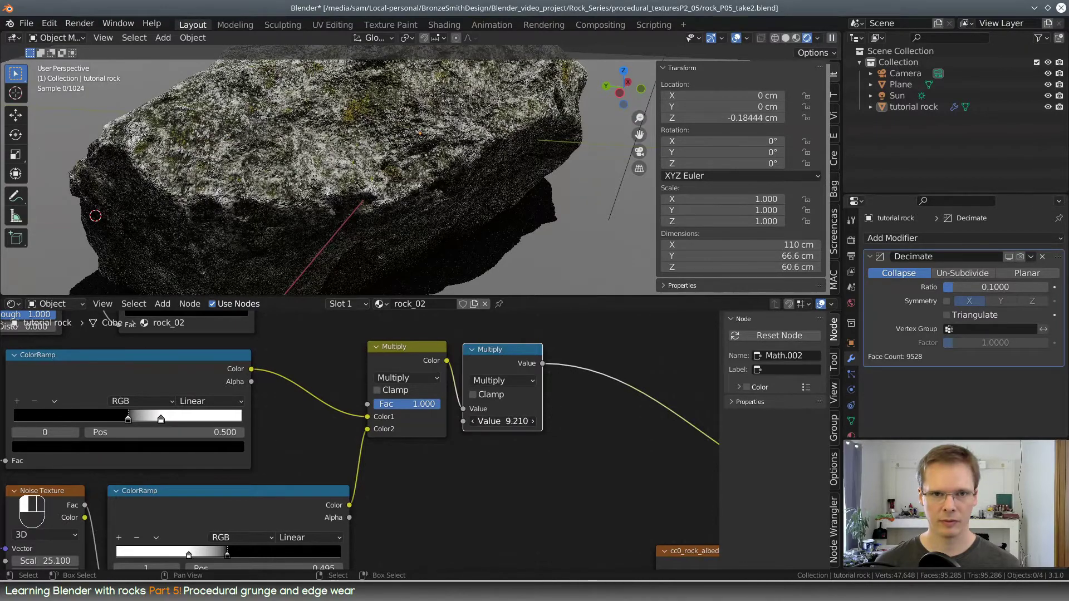
{"action": "scroll", "coordinate": [591, 410], "scroll_direction": "down", "scroll_amount": 2}
{"action": "mouse_move", "coordinate": [392, 146]}
{"action": "middle_mouse_down"}
{"action": "mouse_move", "coordinate": [524, 127]}
{"action": "mouse_move", "coordinate": [443, 174]}
{"action": "mouse_move", "coordinate": [287, 145]}
{"action": "mouse_move", "coordinate": [301, 158]}
{"action": "mouse_move", "coordinate": [376, 152]}
{"action": "middle_mouse_up"}
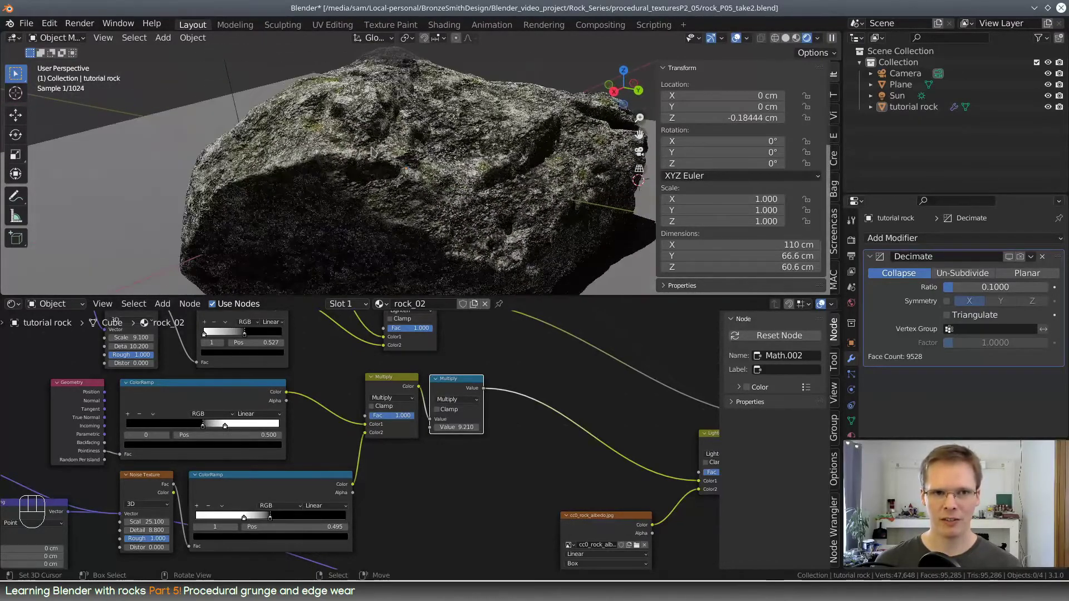
Link the plain rock albedo directly to the Principled BSDF's Base Color for comparison and reconnect the Mix node's output
{"action": "middle_click_drag", "start_coordinate": [576, 436], "coordinate": [275, 434]}
{"action": "middle_click_drag", "start_coordinate": [563, 481], "coordinate": [392, 450]}
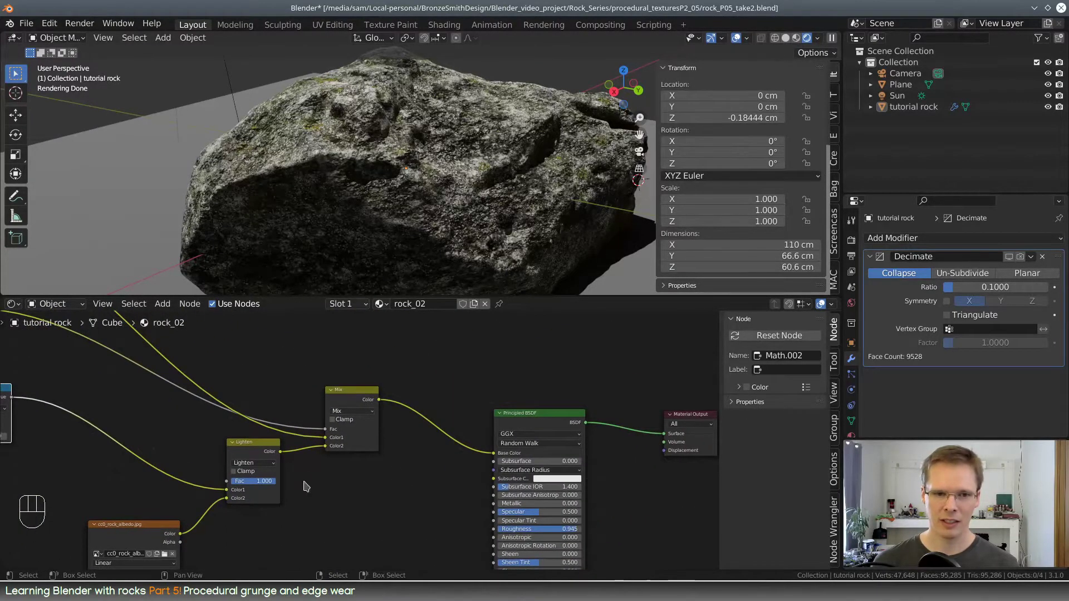
{"action": "middle_click_drag", "start_coordinate": [305, 486], "coordinate": [366, 433]}
{"action": "left_click_drag", "start_coordinate": [314, 492], "coordinate": [621, 411]}
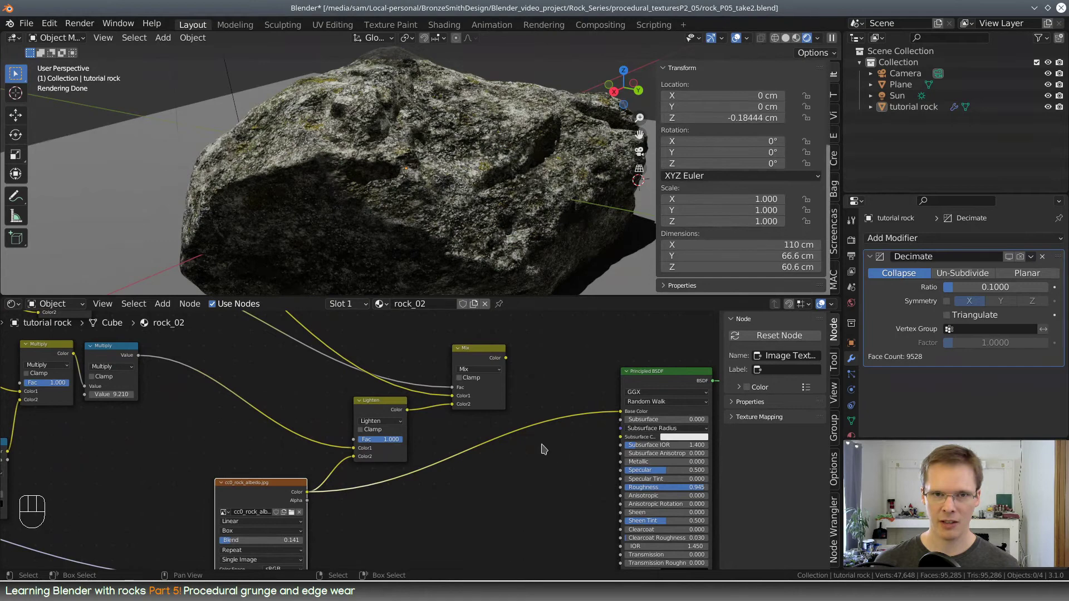
{"action": "left_click", "coordinate": [507, 363]}
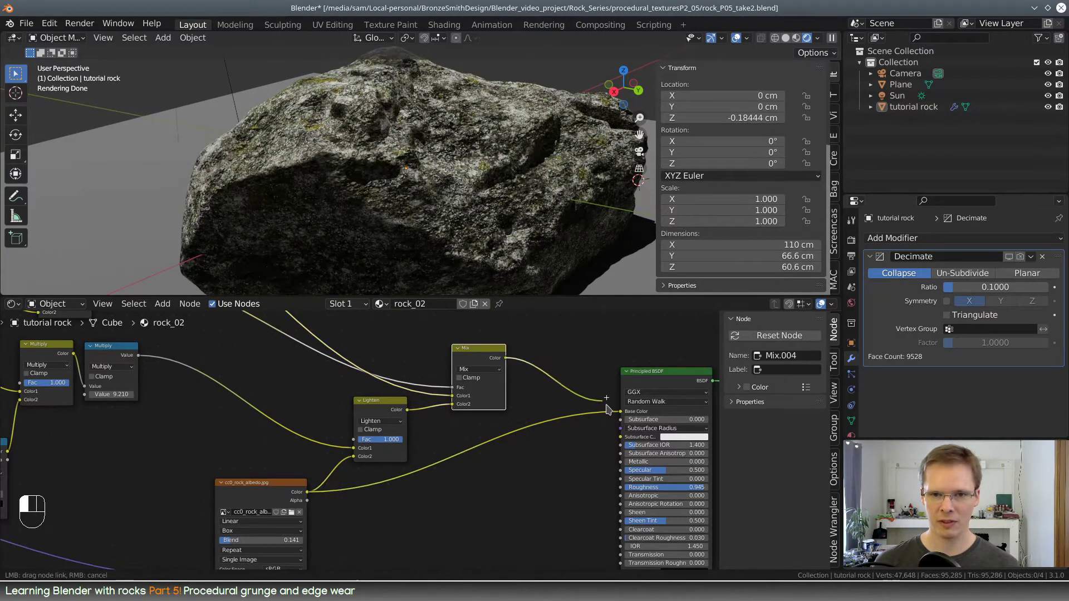
{"action": "left_click_drag", "start_coordinate": [622, 413], "coordinate": [622, 414]}
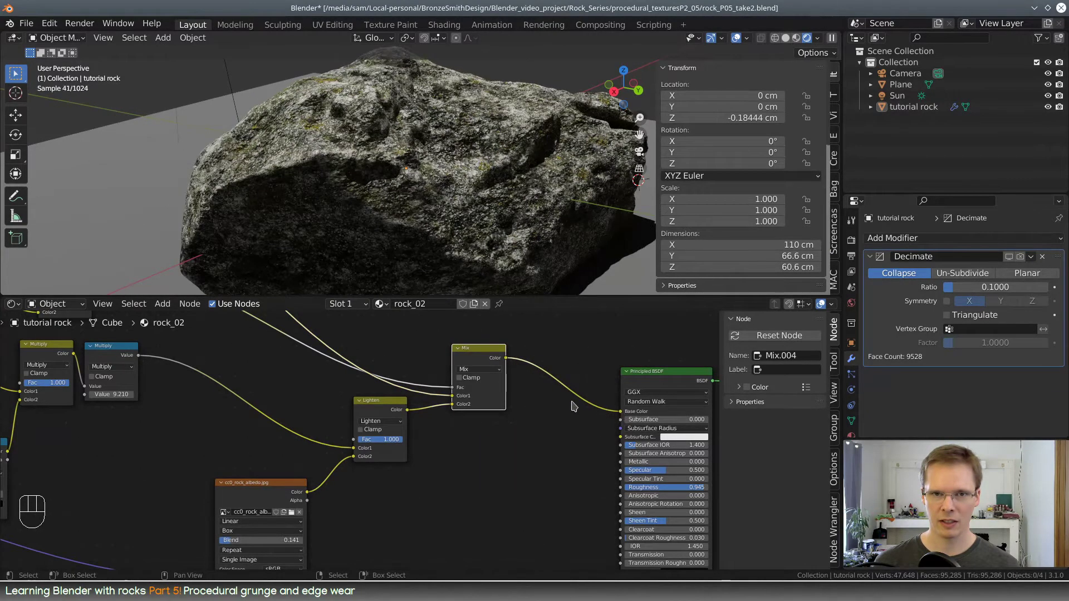
Inspect the edge wear and grunge from several sides of the rock in a temporarily enlarged viewport
{"action": "middle_click_drag", "start_coordinate": [433, 218], "coordinate": [341, 218]}
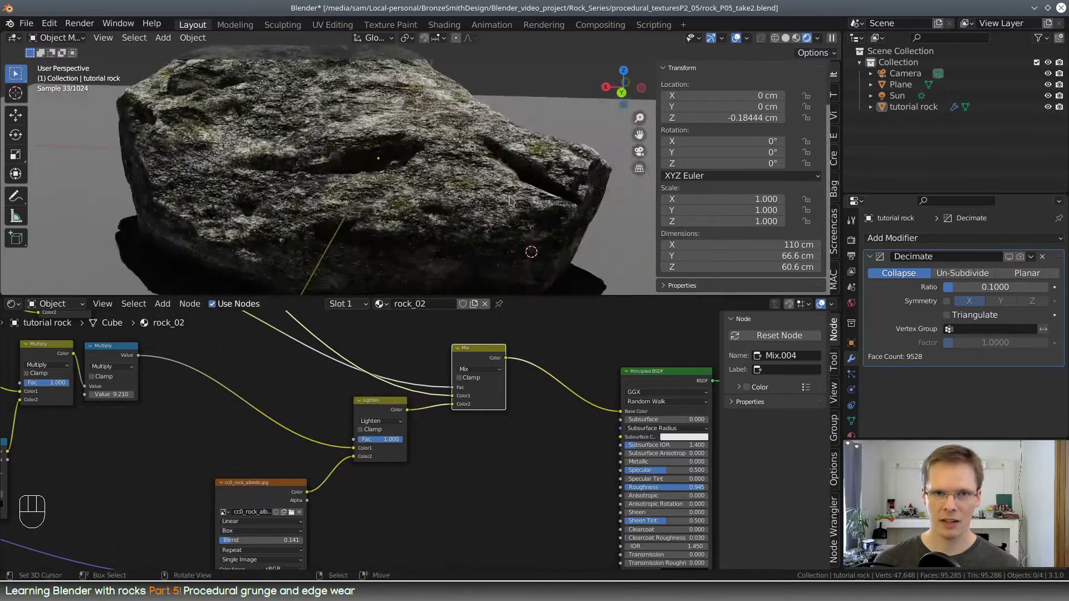
{"action": "middle_click_drag", "start_coordinate": [538, 211], "coordinate": [475, 224]}
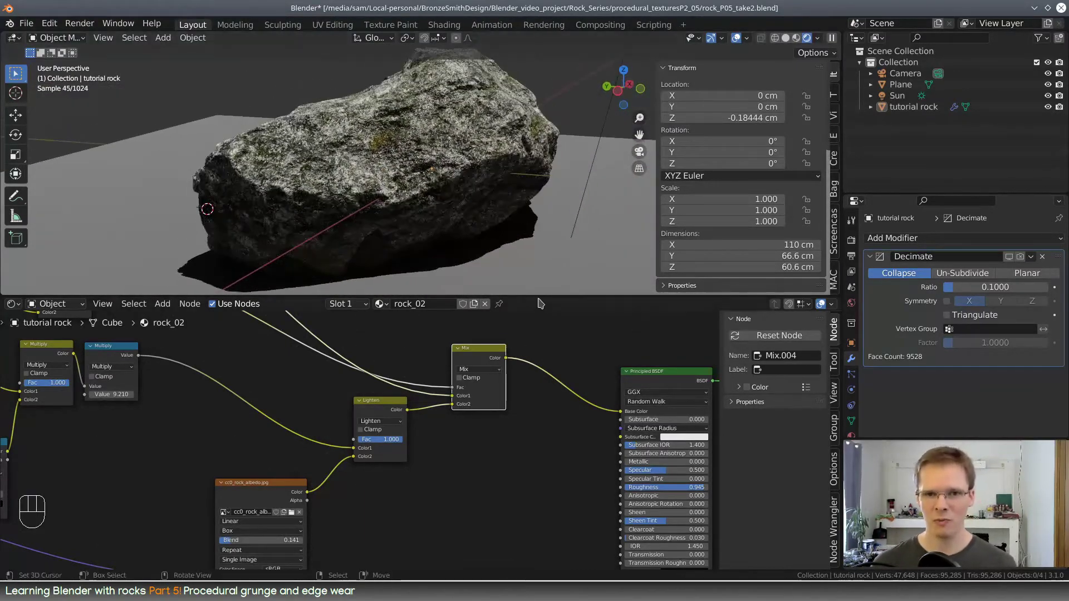
{"action": "left_click_drag", "start_coordinate": [537, 295], "coordinate": [537, 400]}
{"action": "middle_click_drag", "start_coordinate": [536, 267], "coordinate": [499, 266]}
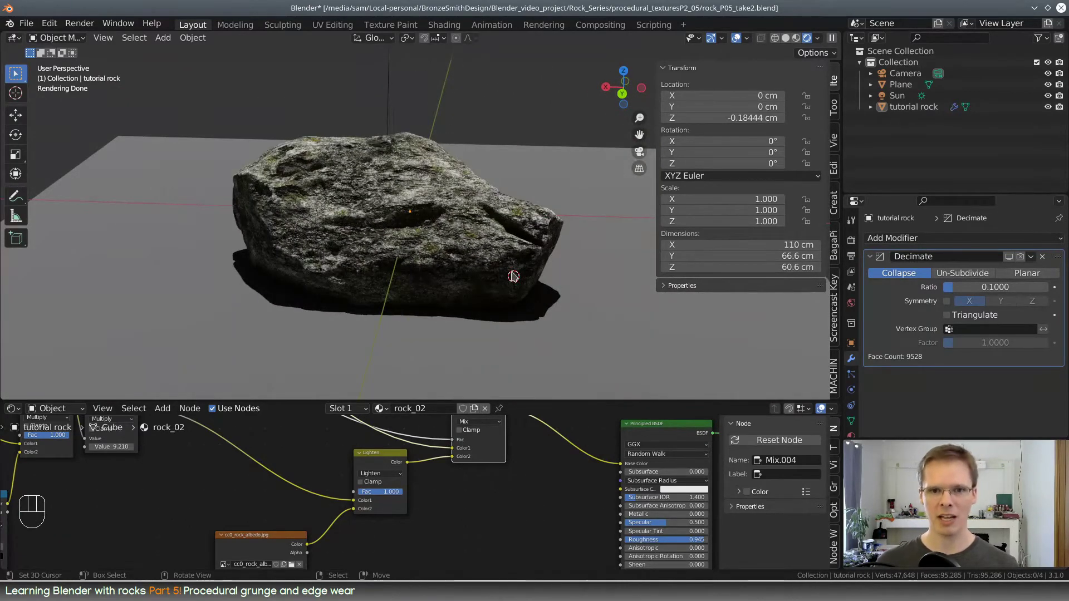
{"action": "left_click_drag", "start_coordinate": [553, 397], "coordinate": [553, 253]}
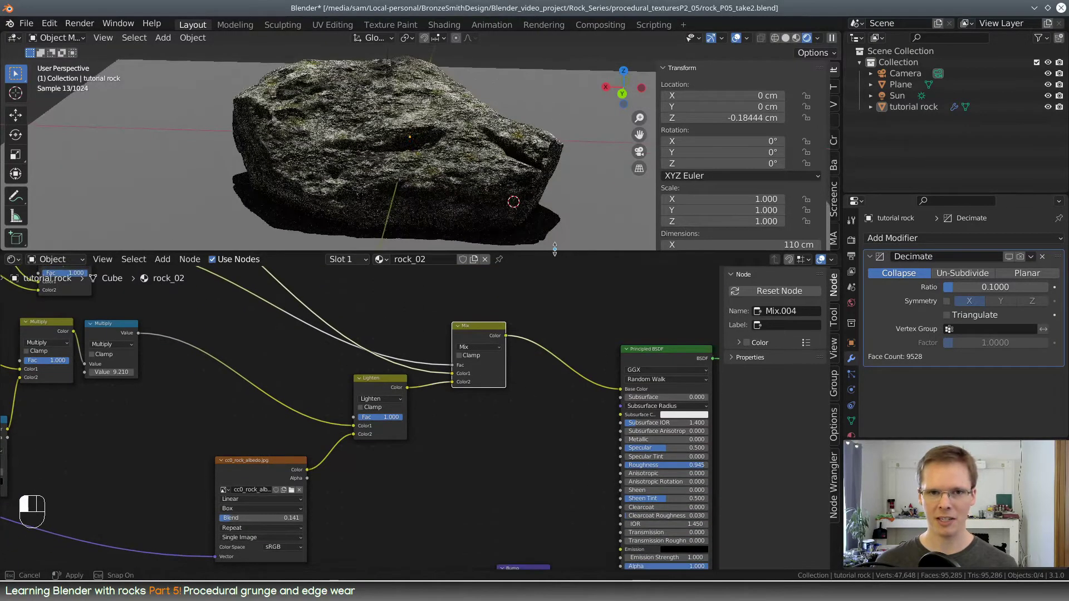
Review the complete rock material node tree in an enlarged node editor
{"action": "scroll", "coordinate": [458, 440], "scroll_direction": "down", "scroll_amount": 2}
{"action": "scroll", "coordinate": [459, 440], "scroll_direction": "down", "scroll_amount": 4}
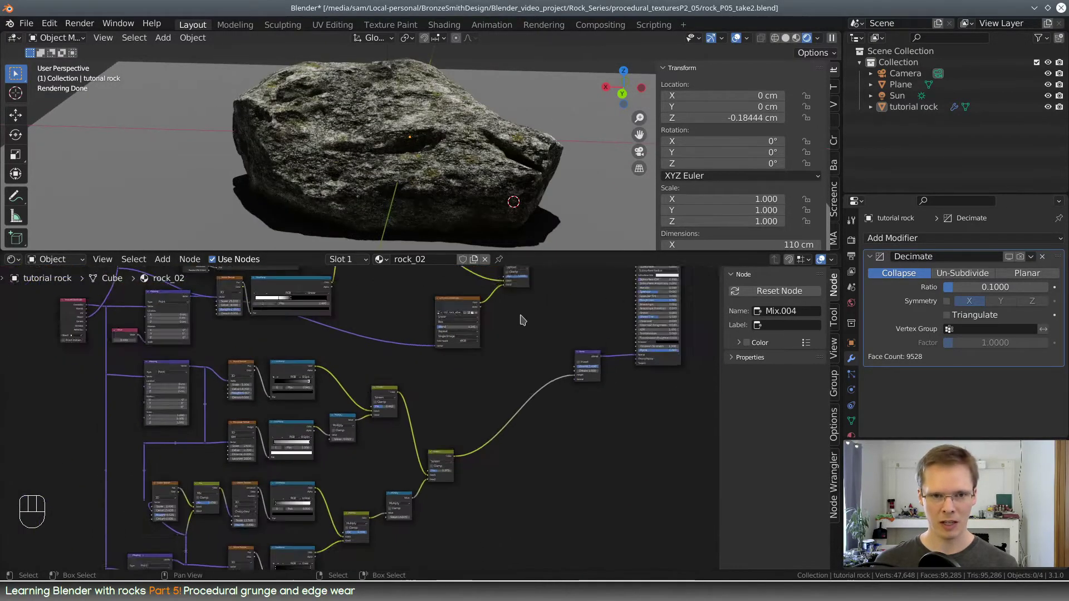
{"action": "middle_click_drag", "start_coordinate": [530, 399], "coordinate": [533, 463]}
{"action": "scroll", "coordinate": [532, 471], "scroll_direction": "down", "scroll_amount": 5}
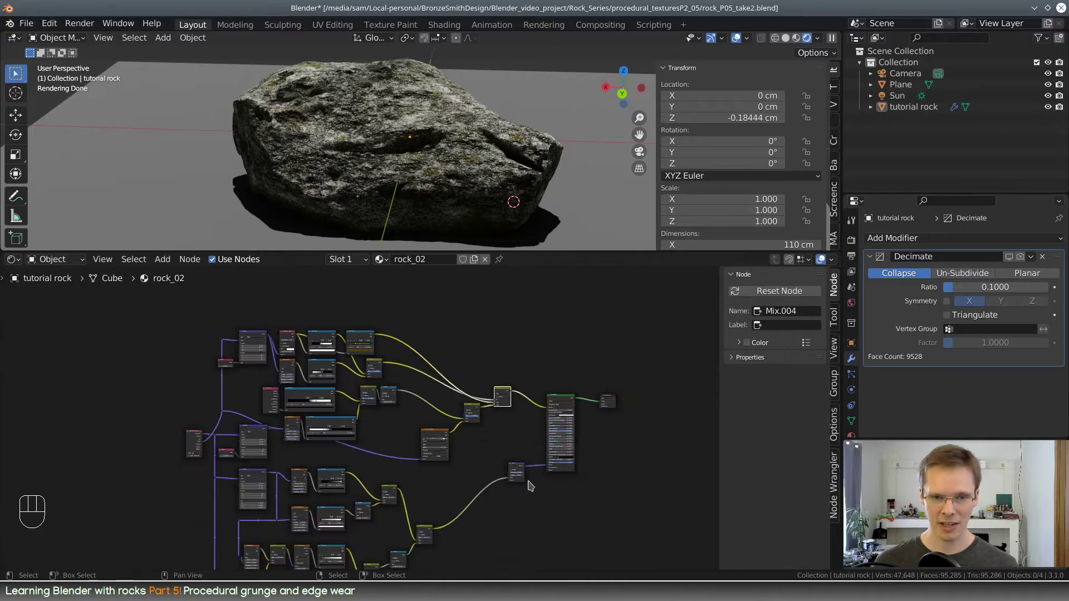
{"action": "mouse_move", "coordinate": [530, 488]}
{"action": "middle_mouse_down"}
{"action": "mouse_move", "coordinate": [499, 415]}
{"action": "mouse_move", "coordinate": [519, 442]}
{"action": "mouse_move", "coordinate": [518, 492]}
{"action": "middle_mouse_up"}
{"action": "scroll", "coordinate": [488, 461], "scroll_direction": "up", "scroll_amount": 5}
{"action": "middle_click_drag", "start_coordinate": [388, 435], "coordinate": [446, 453]}
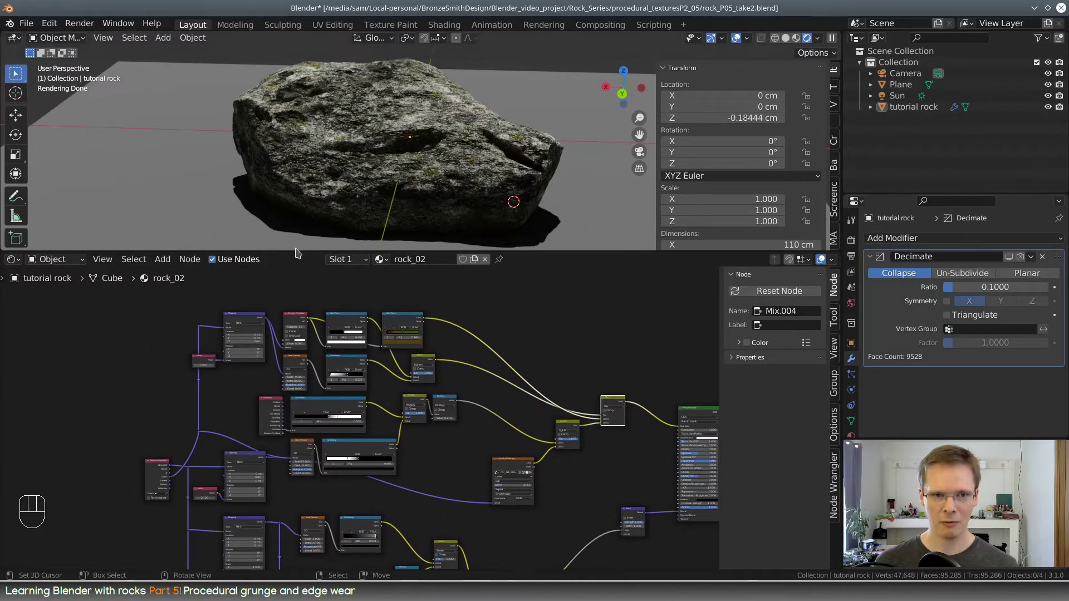
{"action": "left_click_drag", "start_coordinate": [298, 254], "coordinate": [309, 143]}
{"action": "scroll", "coordinate": [240, 247], "scroll_direction": "up", "scroll_amount": 2}
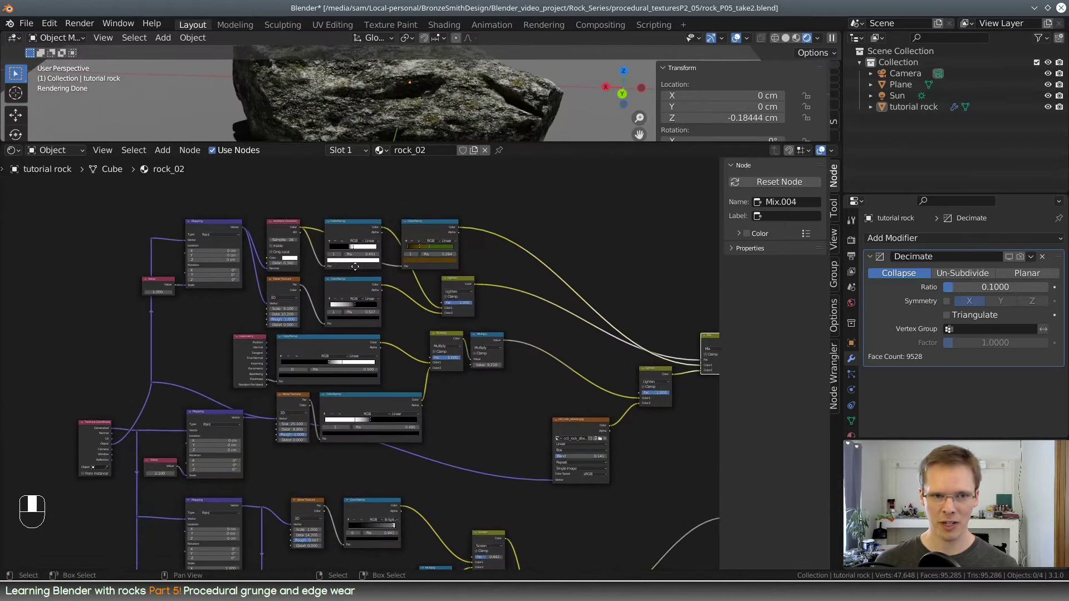
Select all the grunge and edge-wear nodes and move them up, clear of the albedo texture's Mapping node
{"action": "left_click_drag", "start_coordinate": [130, 202], "coordinate": [618, 399]}
{"action": "left_click", "coordinate": [354, 405], "text": "shift"}
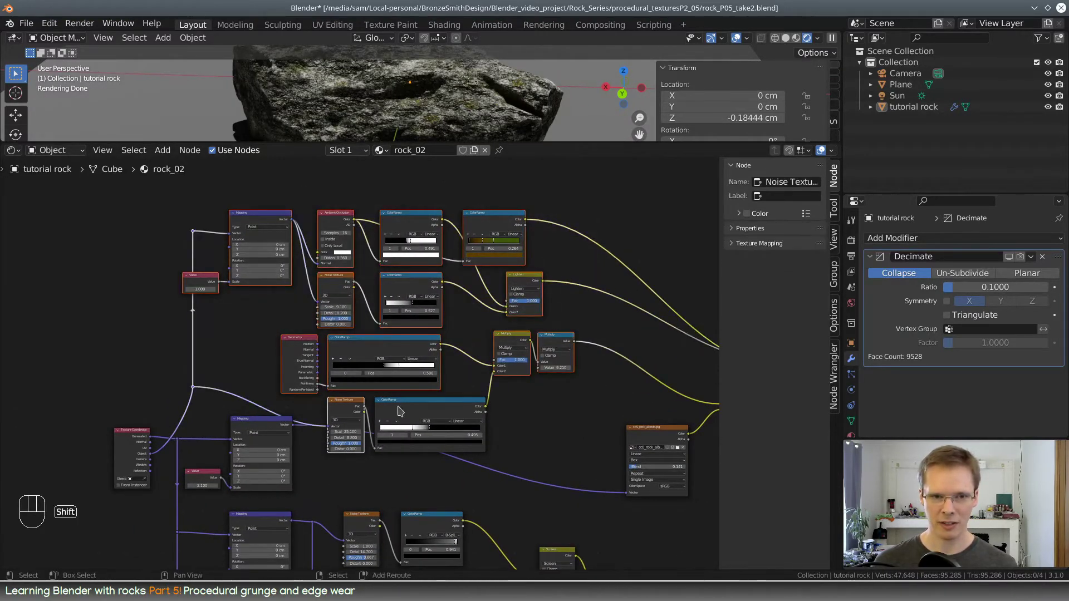
{"action": "left_click", "coordinate": [429, 405], "text": "shift"}
{"action": "middle_click_drag", "start_coordinate": [576, 392], "coordinate": [582, 410]}
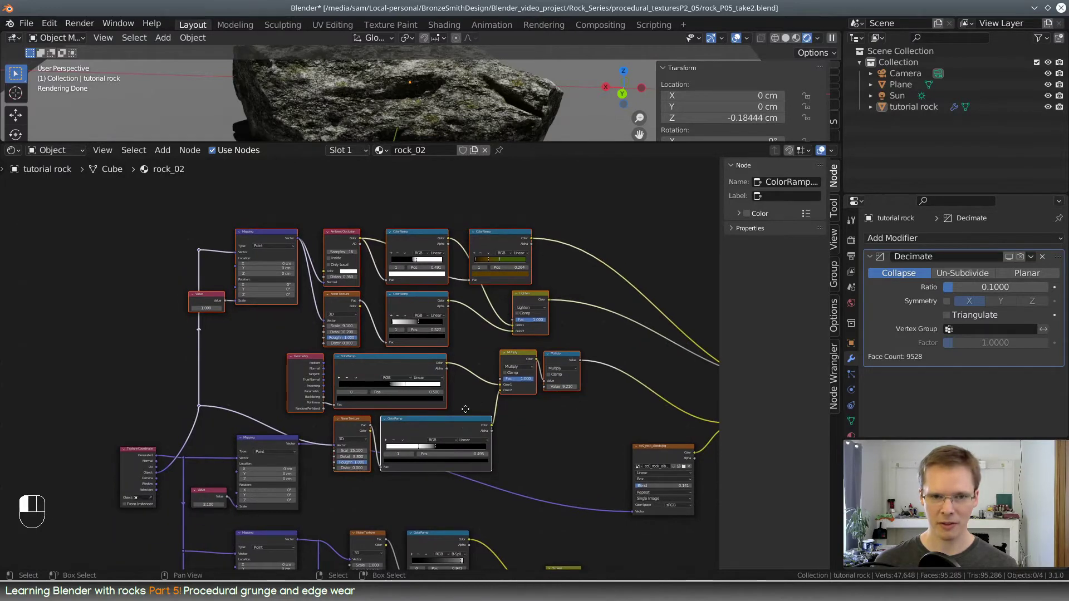
{"action": "key", "text": "g"}
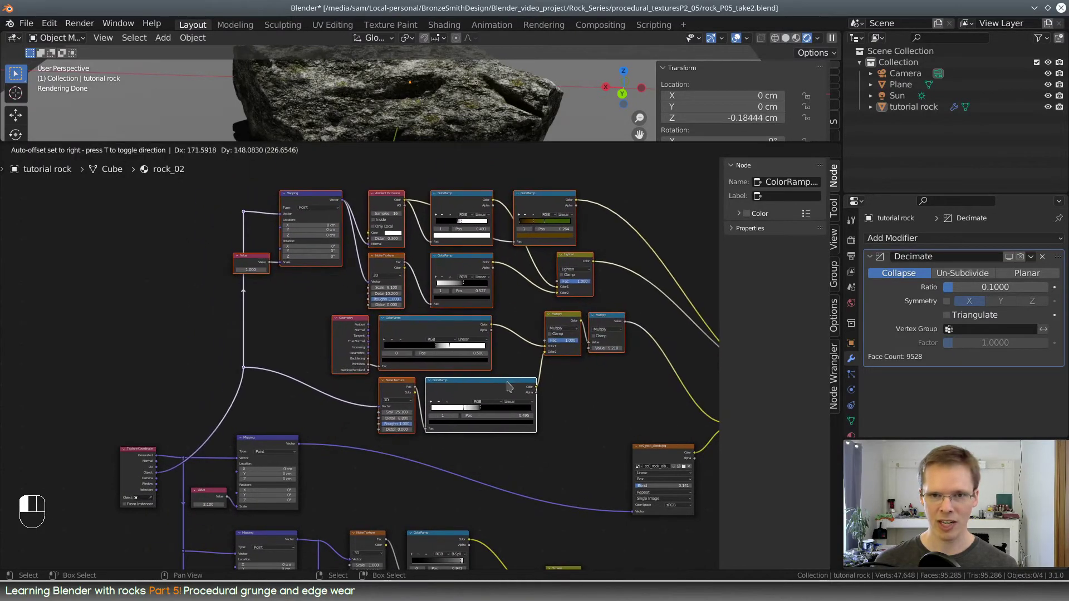
{"action": "left_click", "coordinate": [508, 387]}
{"action": "middle_click_drag", "start_coordinate": [579, 392], "coordinate": [520, 414]}
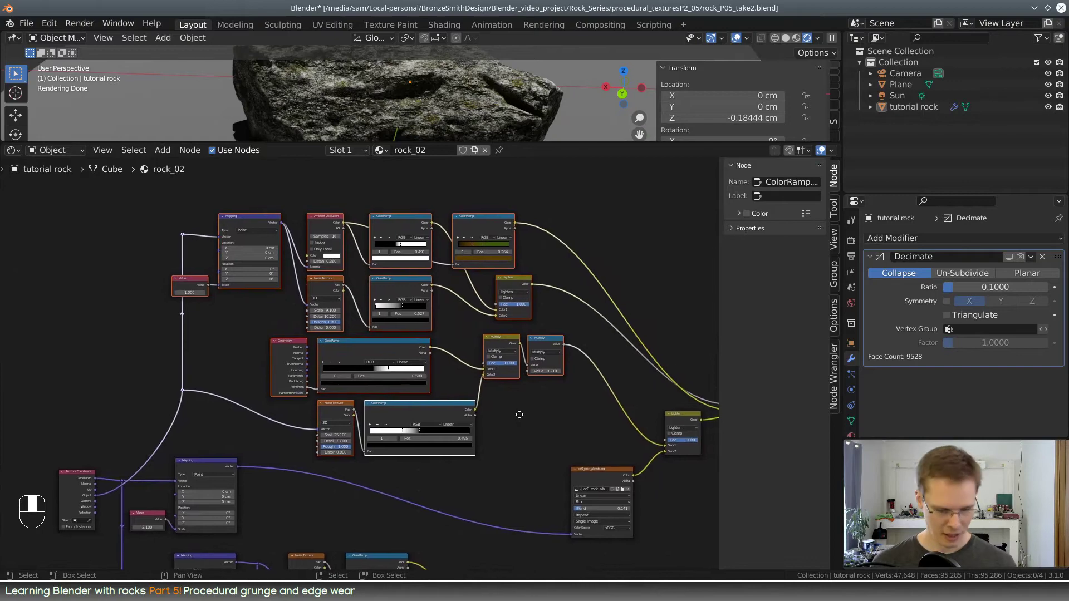
Join the selected nodes in a new frame, place it above the Texture Coordinate node and add a reroute on its incoming link
{"action": "left_click", "coordinate": [189, 151]}
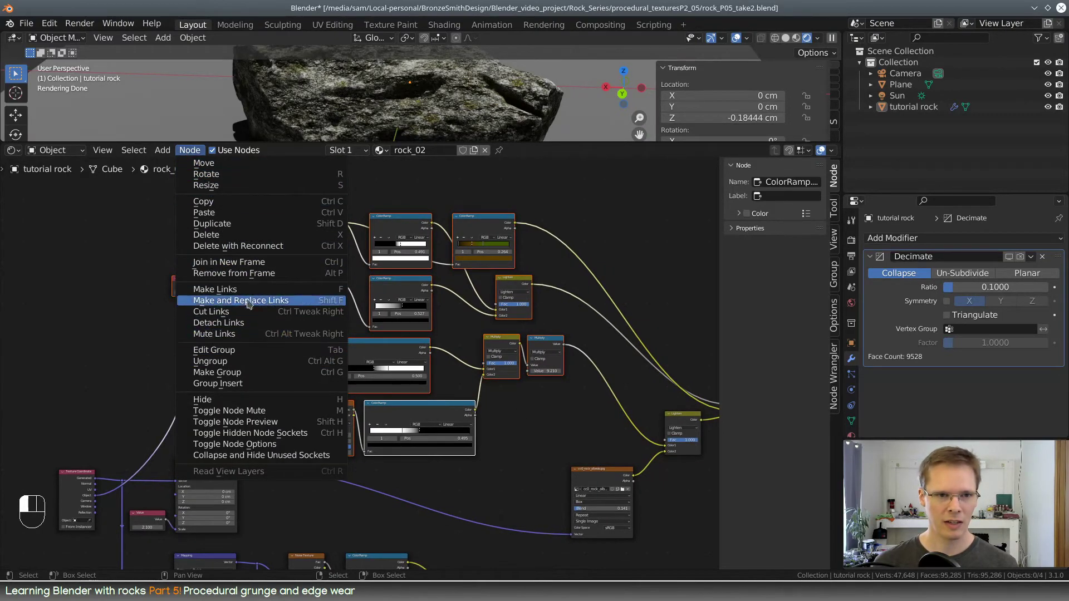
{"action": "left_click", "coordinate": [246, 264]}
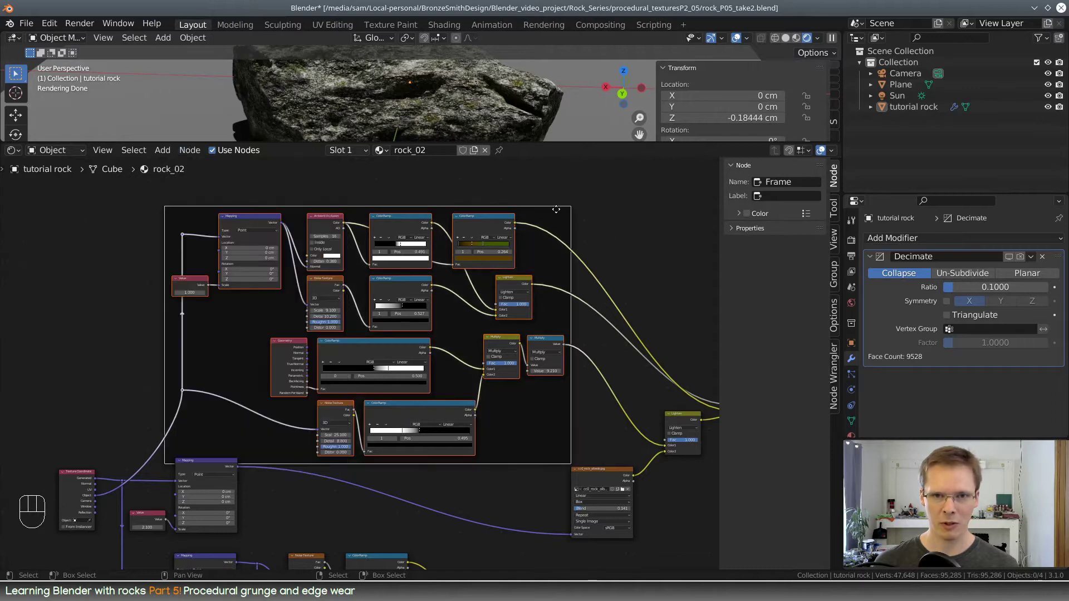
{"action": "left_click_drag", "start_coordinate": [556, 209], "coordinate": [497, 196]}
{"action": "mouse_move", "coordinate": [104, 452]}
{"action": "right_mouse_down", "text": "shift"}
{"action": "mouse_move", "coordinate": [118, 469]}
{"action": "mouse_move", "coordinate": [112, 495]}
{"action": "right_mouse_up", "text": "shift"}
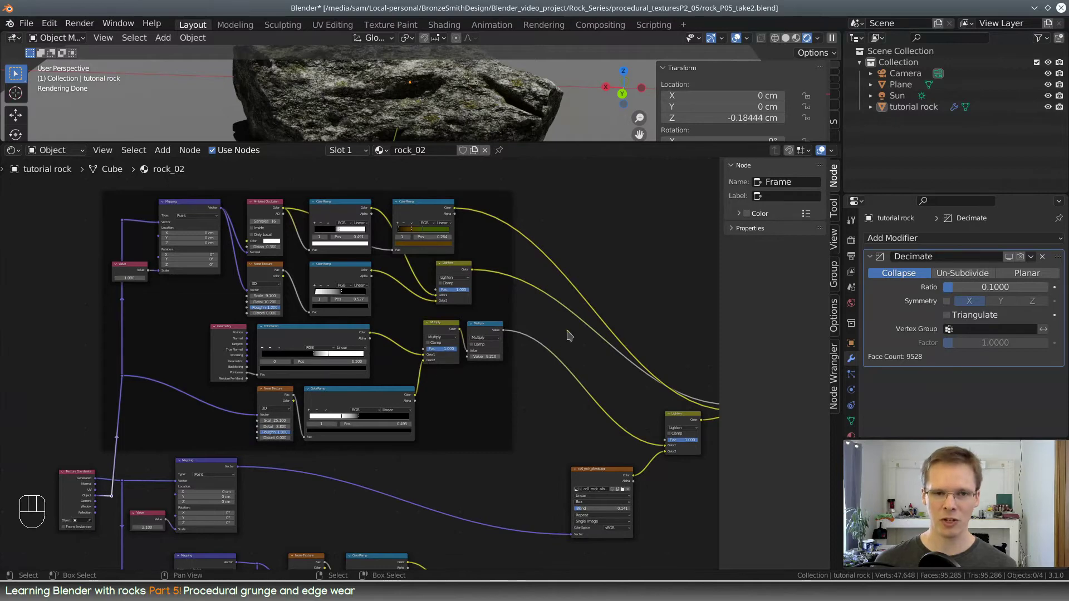
Label the frame "ao grunge and sharpness" and its brown-green ColorRamp "grunge color"
{"action": "middle_click_drag", "start_coordinate": [543, 321], "coordinate": [591, 376]}
{"action": "scroll", "coordinate": [582, 359], "scroll_direction": "up", "scroll_amount": 1}
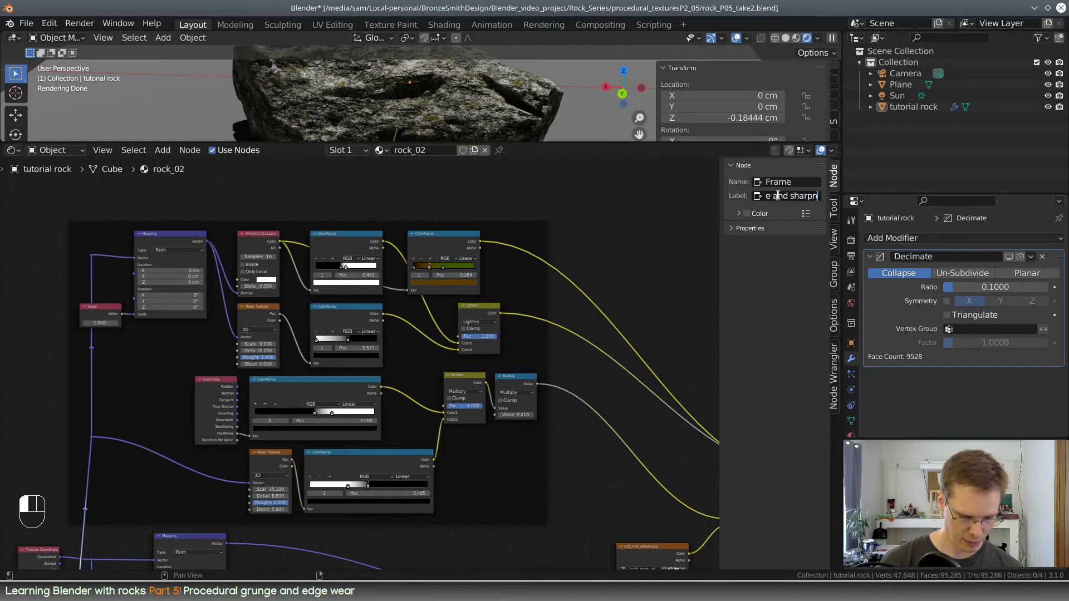
{"action": "type", "text": "ess"}
{"action": "key", "text": "Return"}
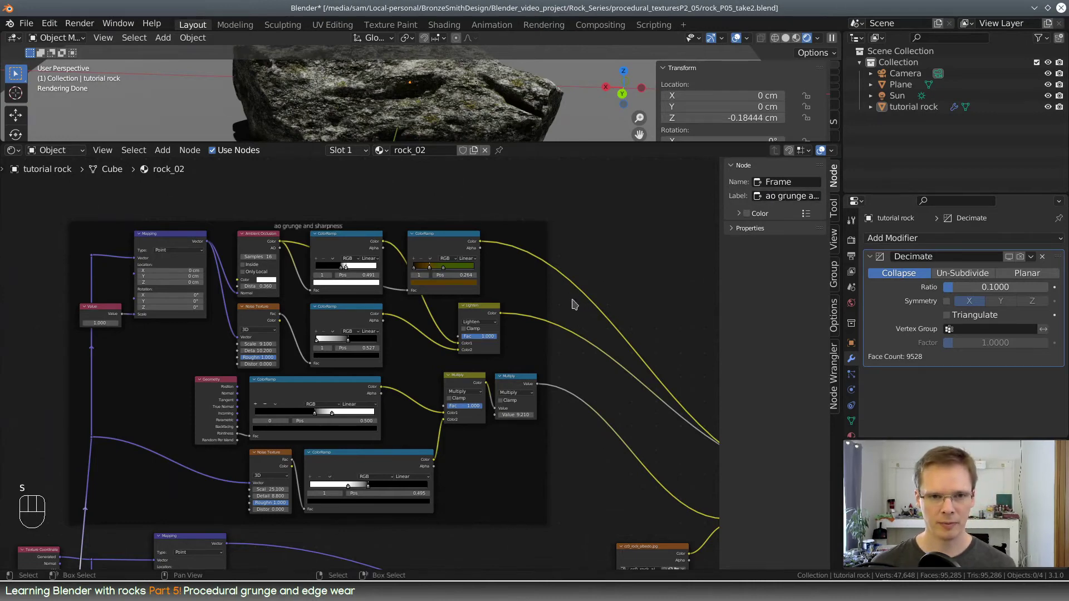
{"action": "scroll", "coordinate": [574, 305], "scroll_direction": "up", "scroll_amount": 1}
{"action": "left_click", "coordinate": [466, 214]}
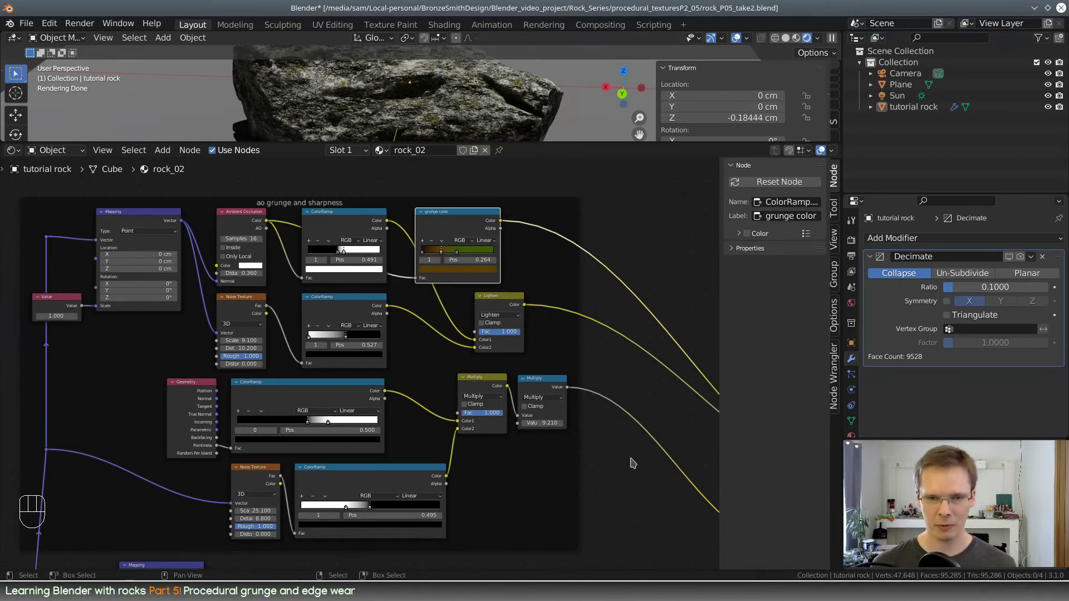
Align the frame's Lighten and Multiply nodes and move the rock albedo texture up beside the Lighten node it feeds
{"action": "left_click_drag", "start_coordinate": [545, 380], "coordinate": [539, 382]}
{"action": "left_click_drag", "start_coordinate": [503, 296], "coordinate": [485, 298]}
{"action": "middle_click_drag", "start_coordinate": [563, 395], "coordinate": [176, 318]}
{"action": "scroll", "coordinate": [422, 359], "scroll_direction": "down", "scroll_amount": 4}
{"action": "left_click_drag", "start_coordinate": [330, 442], "coordinate": [321, 414]}
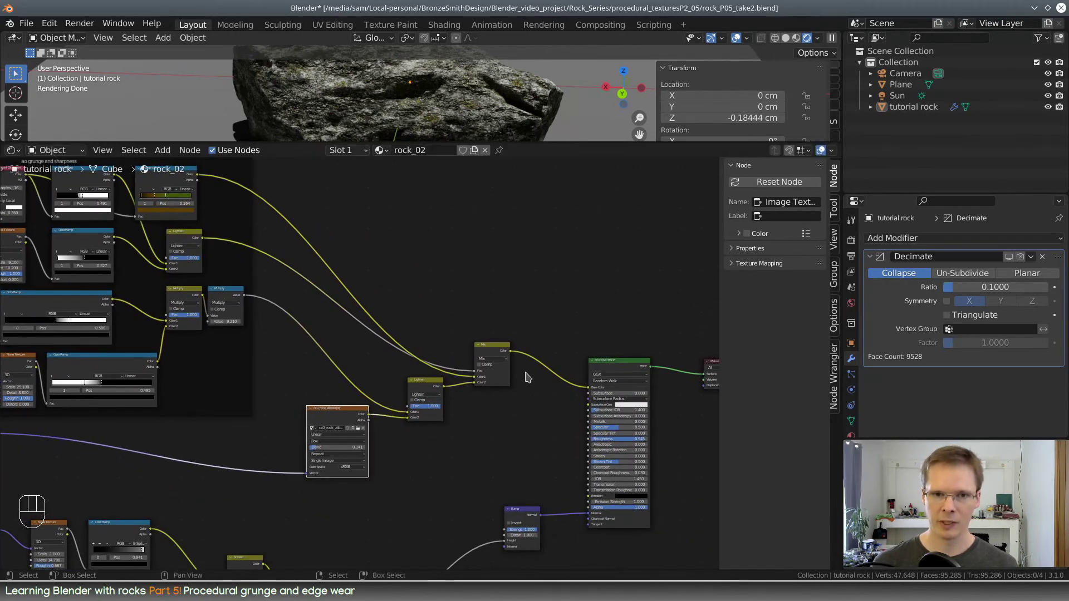
{"action": "middle_click_drag", "start_coordinate": [490, 375], "coordinate": [674, 393]}
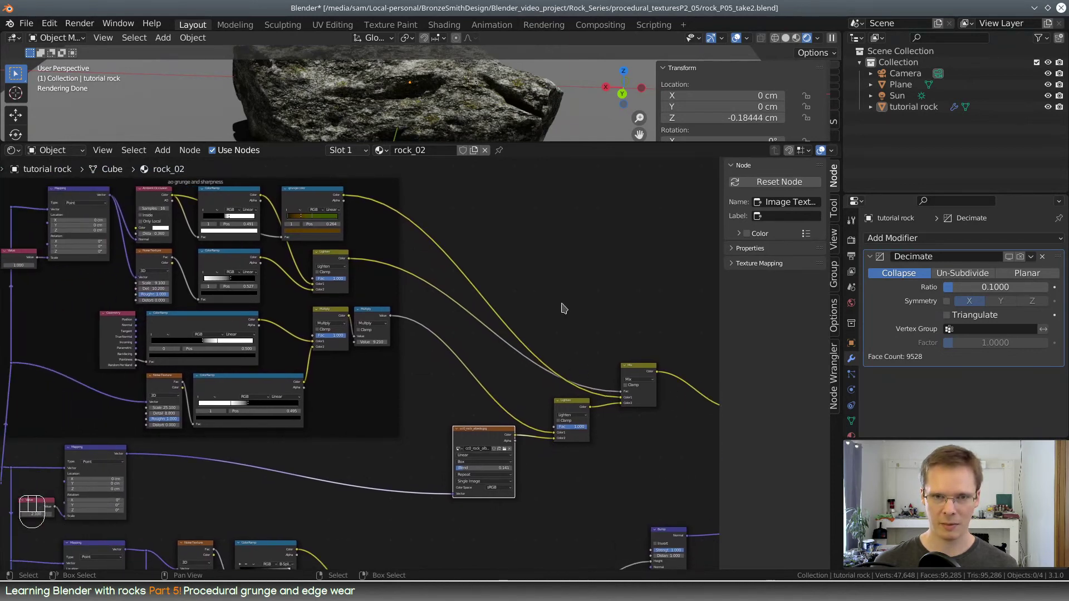
{"action": "middle_click_drag", "start_coordinate": [564, 308], "coordinate": [621, 323]}
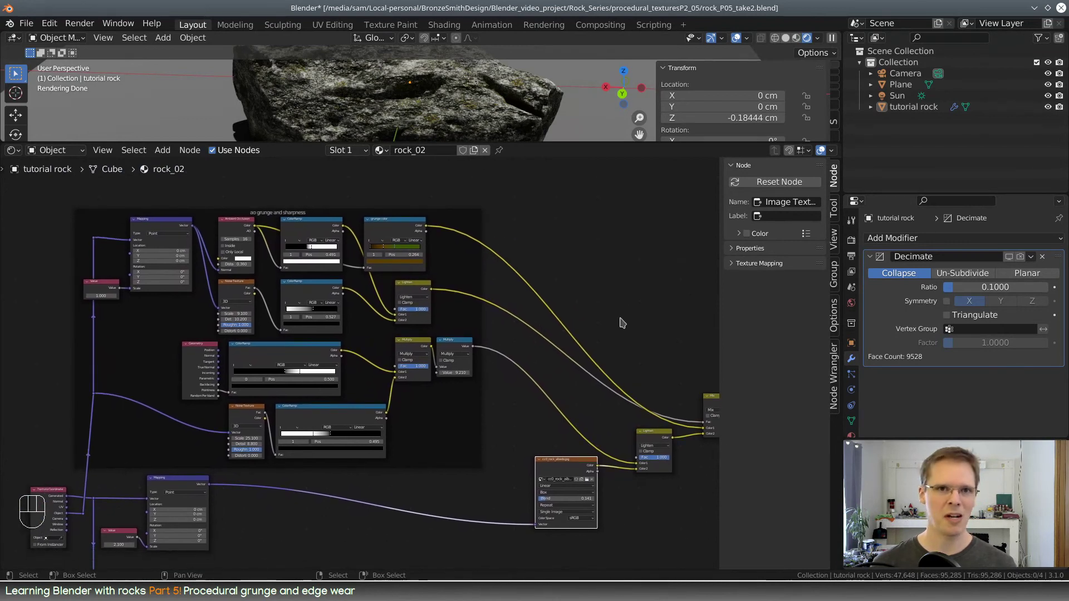